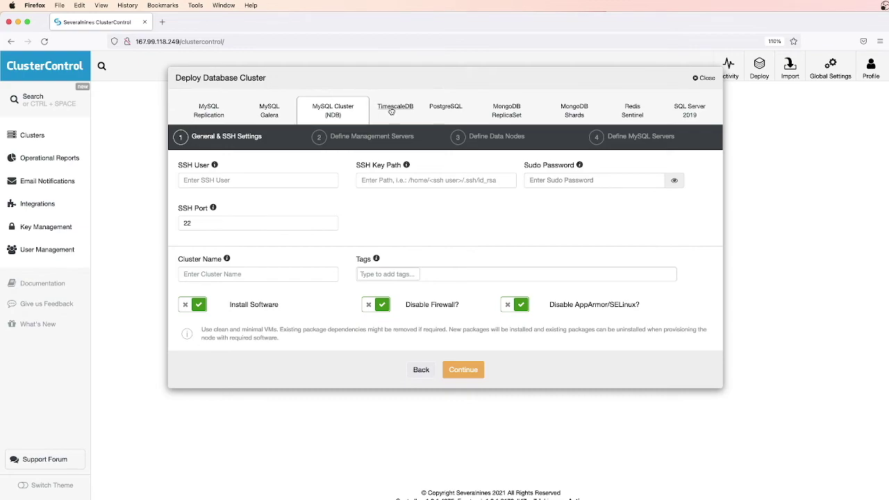
Preview the TimescaleDB, PostgreSQL and MongoDB deployment options, then pick MySQL Galera
click(391, 110)
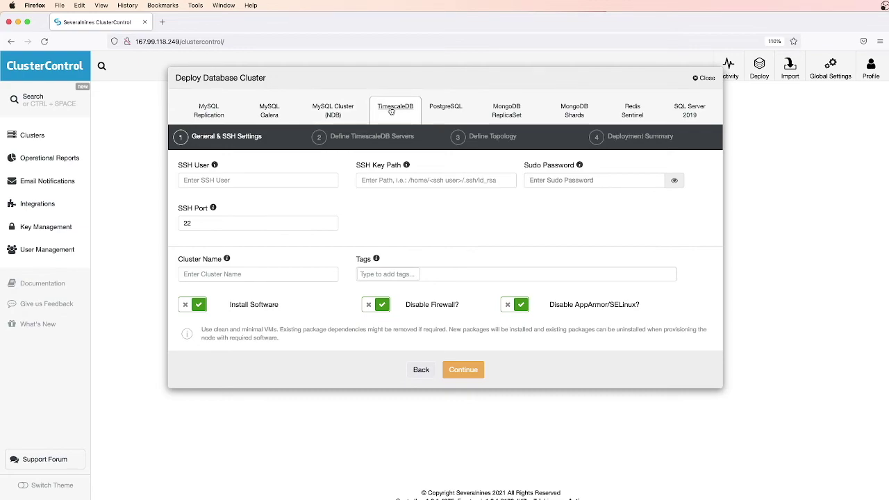
click(441, 110)
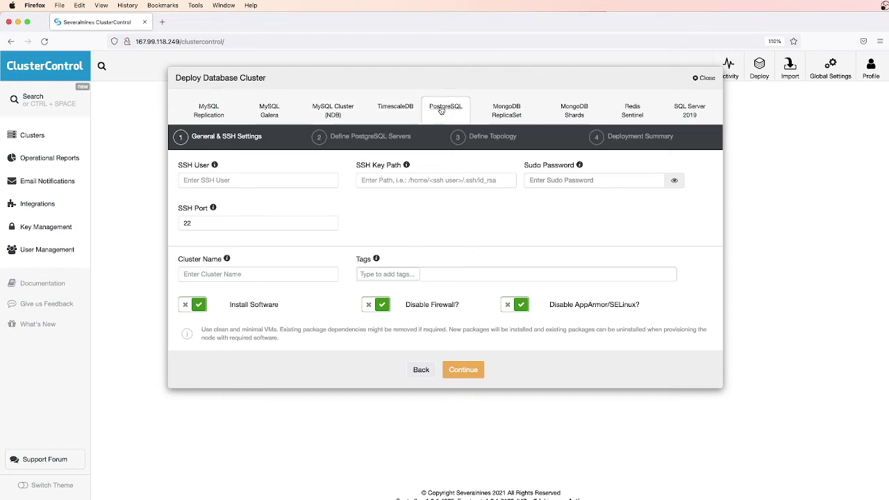
click(502, 112)
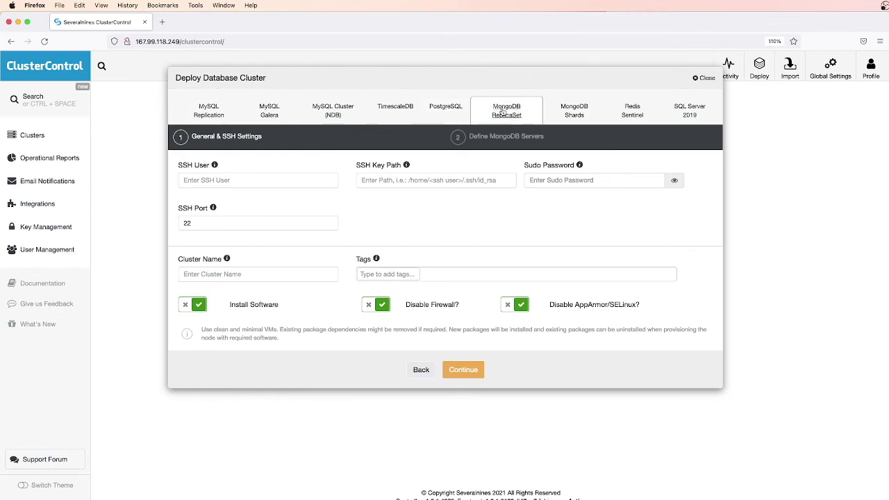
click(577, 111)
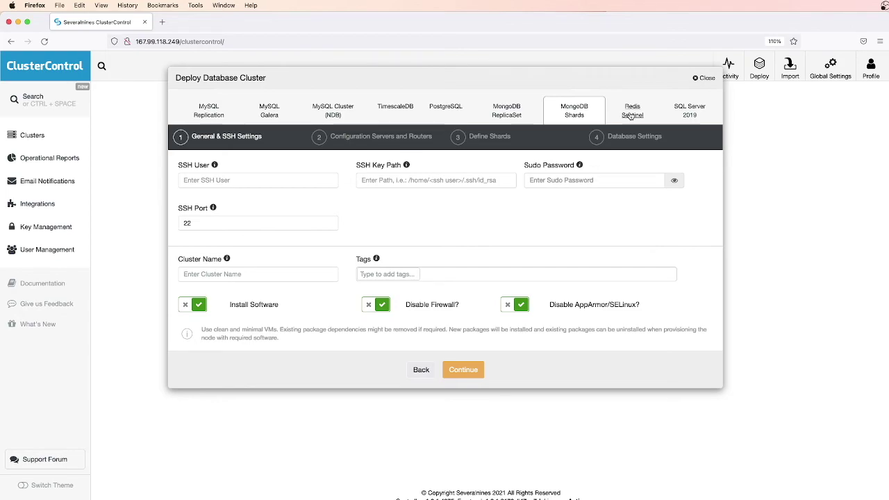
click(269, 112)
Enter SSH user root, cluster name mysql-galera and tag galera, then continue to the server definitions
click(226, 179)
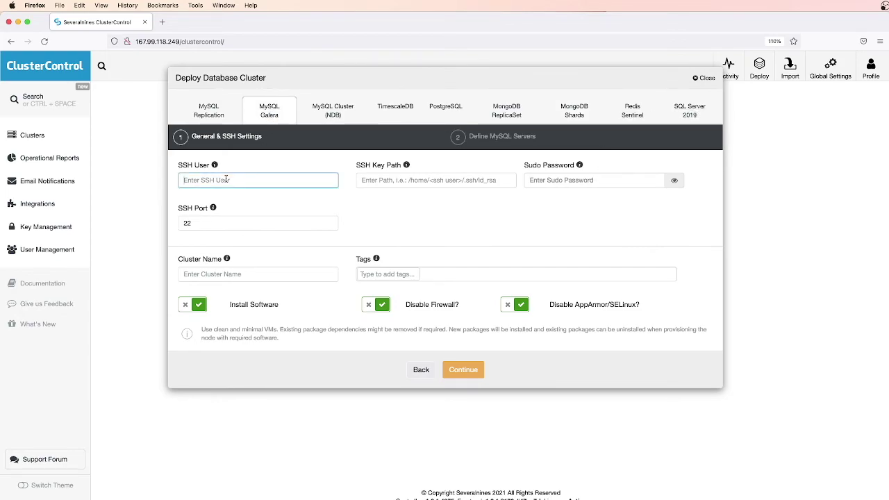
text(r)
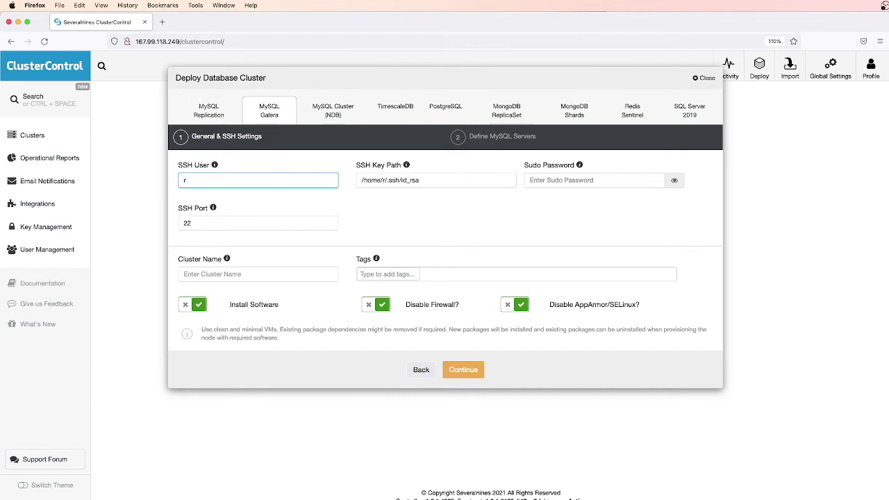
text(oot)
key(Tab)
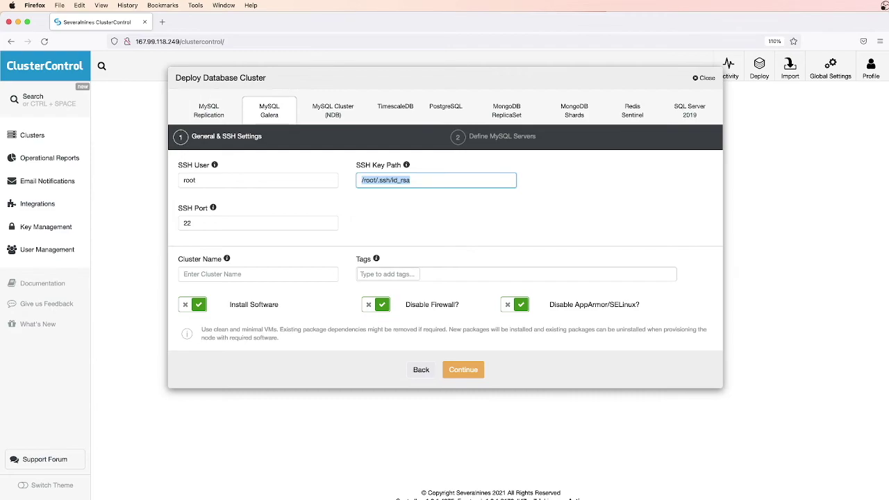
click(257, 274)
text(mysql-gale)
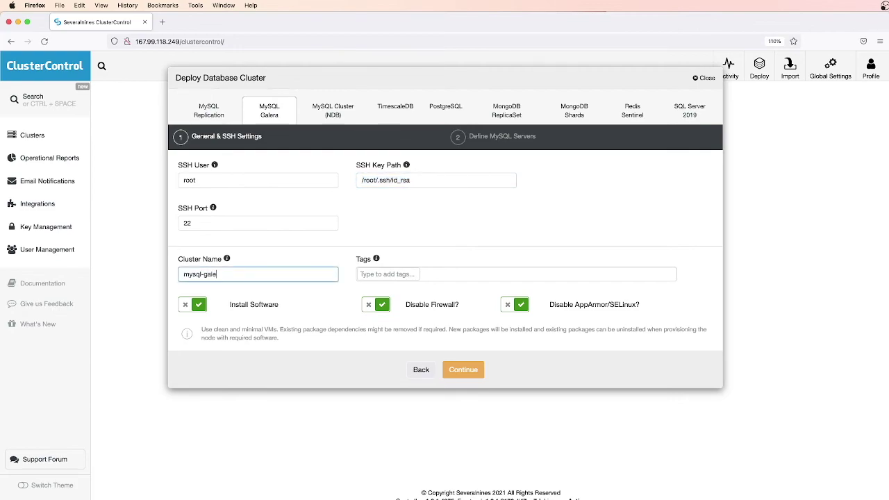
click(388, 274)
text(galera)
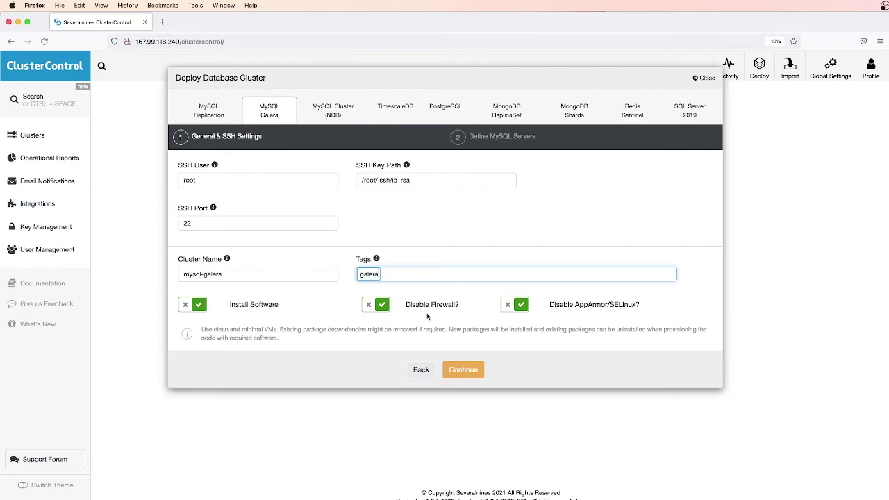
click(470, 374)
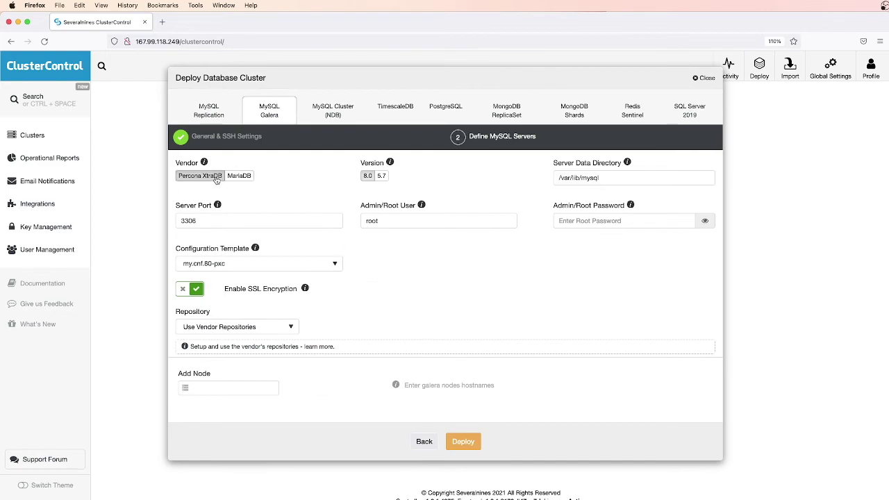
Try MariaDB versions 10.4, 10.3 and 10.2, then return to Percona XtraDB 8.0
click(382, 177)
click(243, 178)
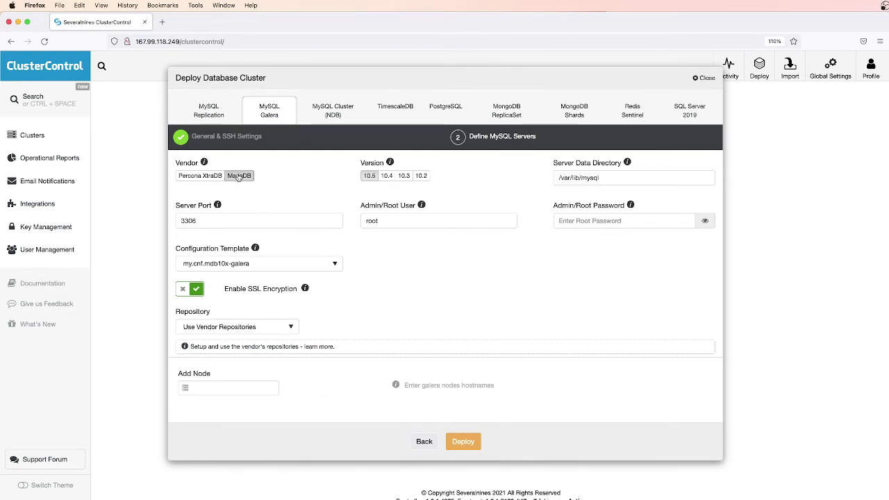
click(387, 177)
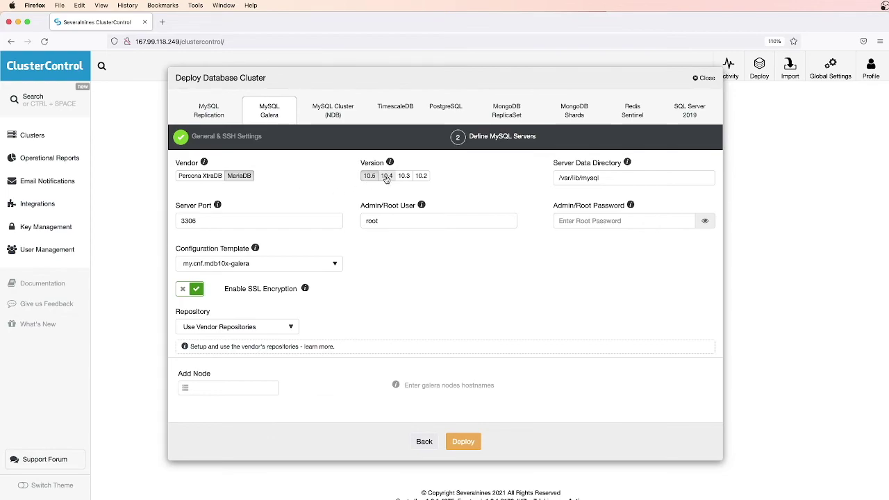
click(405, 177)
click(420, 177)
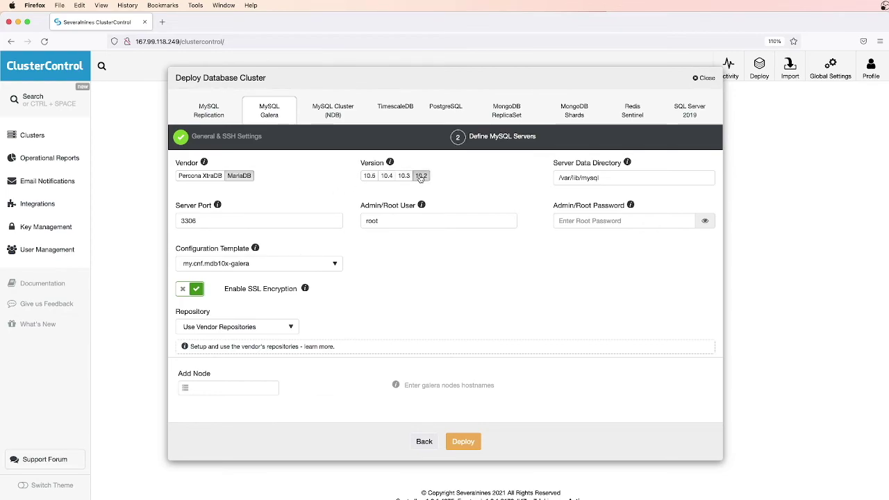
click(200, 177)
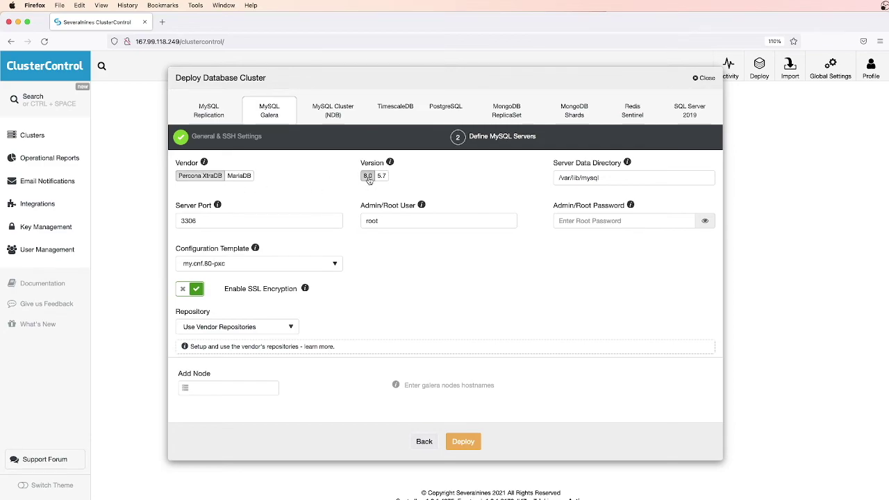
Paste the admin/root password and dismiss the insecure connection warning
click(574, 221)
key(super+v)
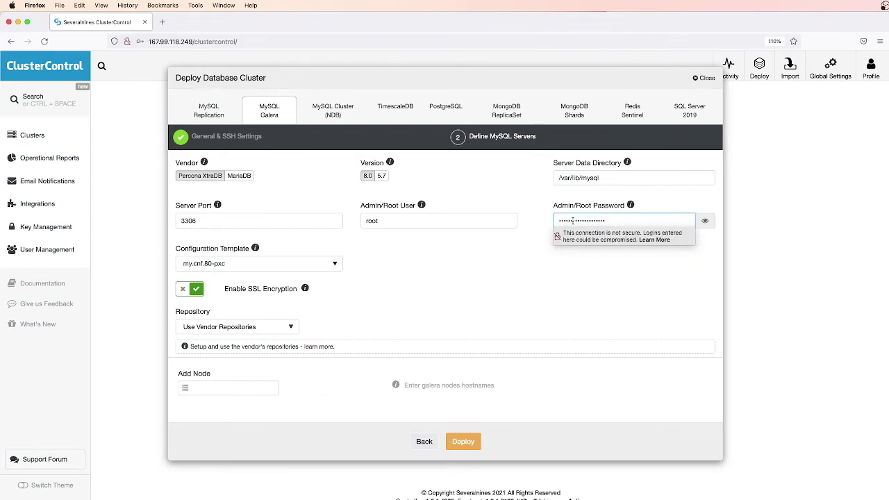
click(553, 273)
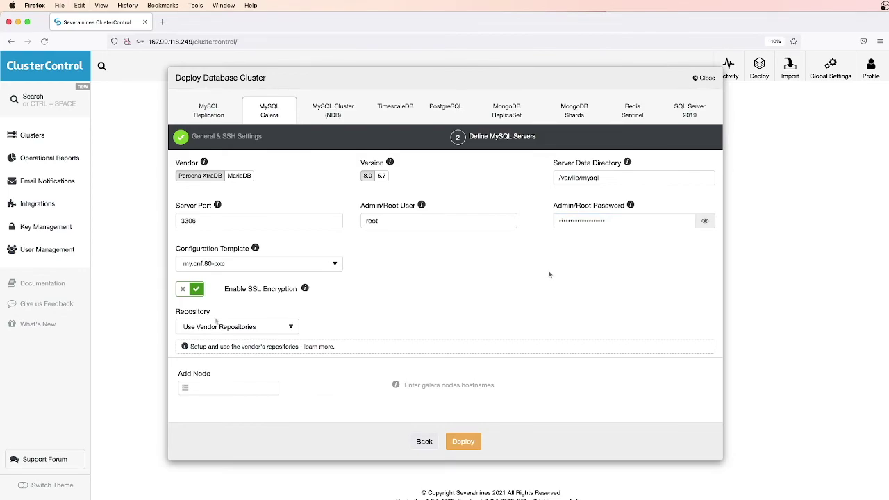
mouse_move(304, 294)
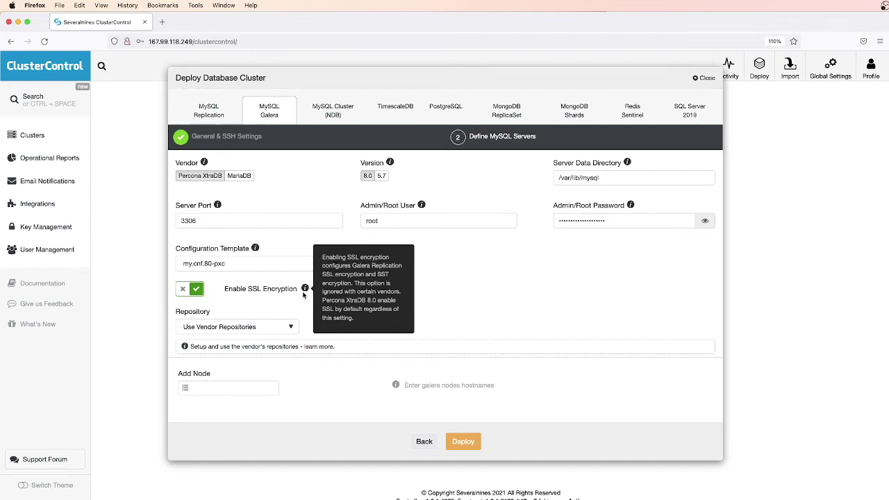
Add hostnames galera-1, galera-2 and galera-3 as nodes, then scroll down to the Deploy button
click(230, 388)
text(ga)
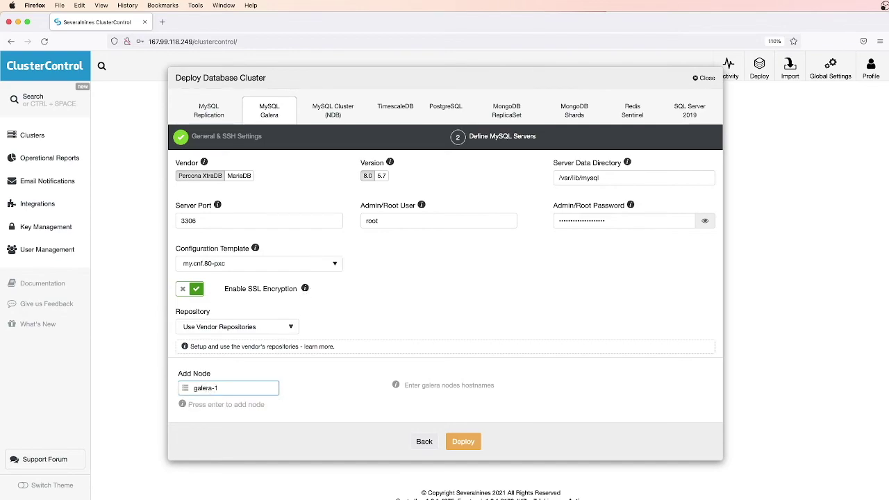
text(lera-1)
key(Return)
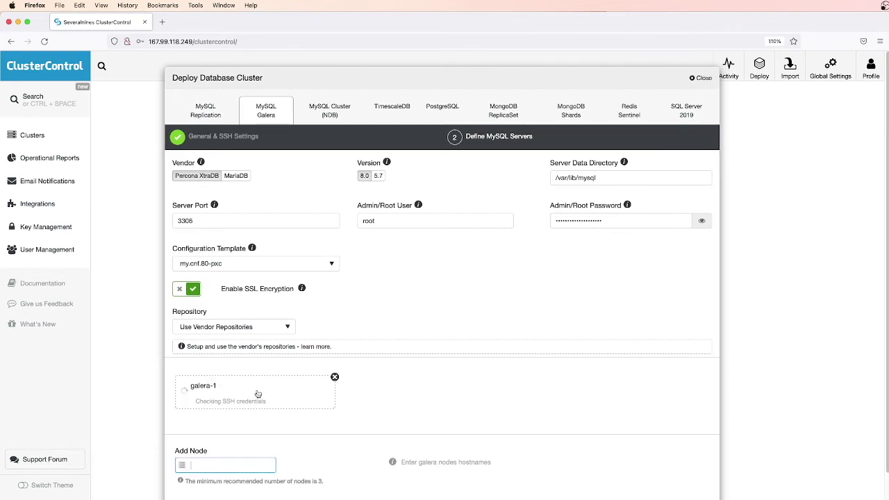
text(galera-2)
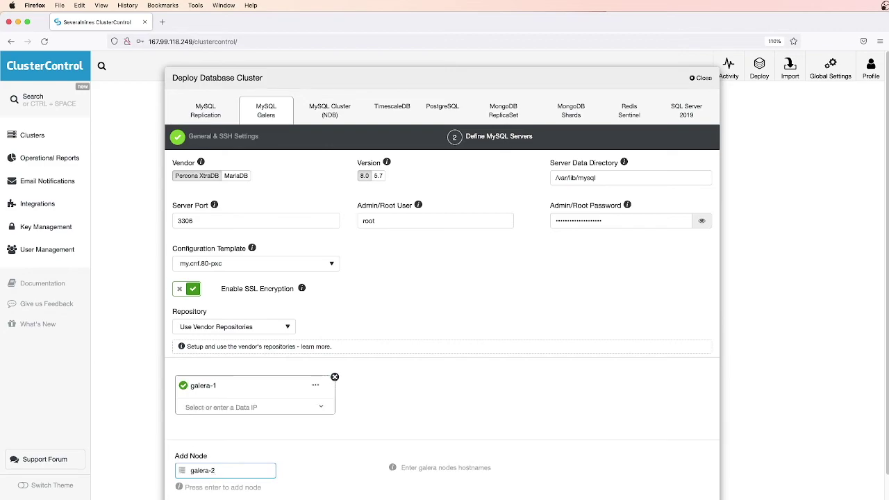
key(Return)
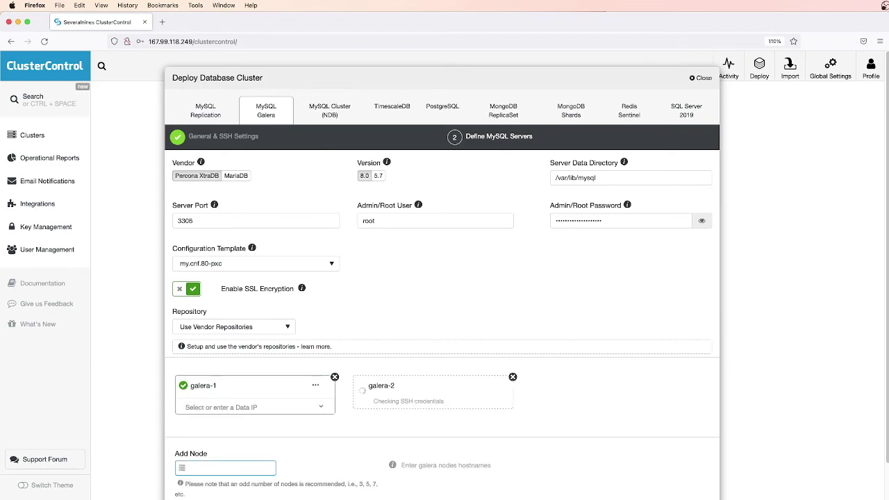
text(galera-3)
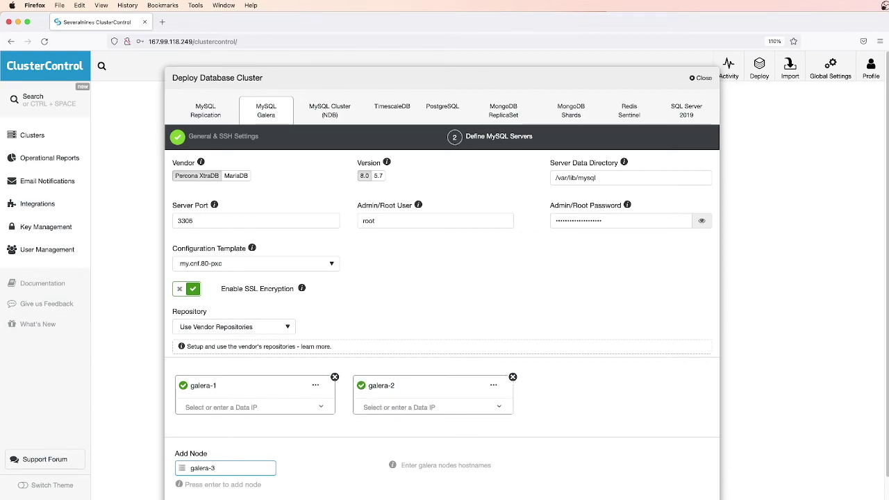
key(Return)
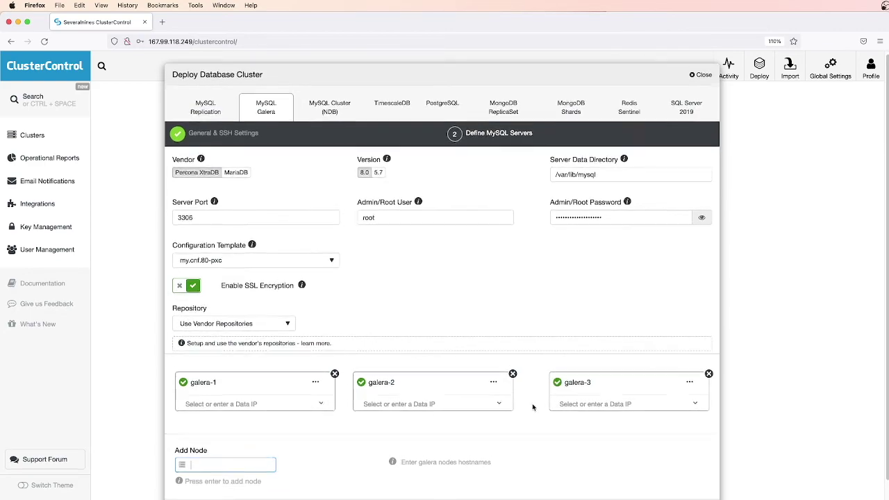
scroll(533, 408, down, 2)
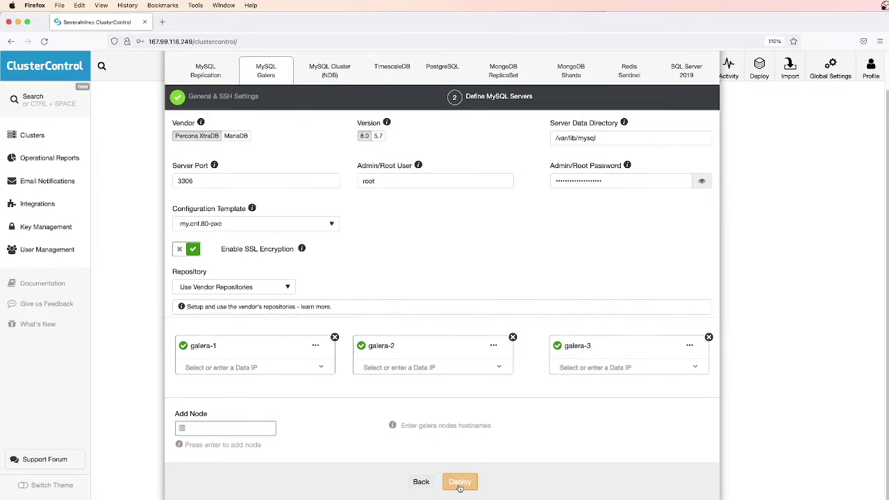
Deploy the Galera cluster and open the Create Cluster job's full details from the activity panel
click(459, 482)
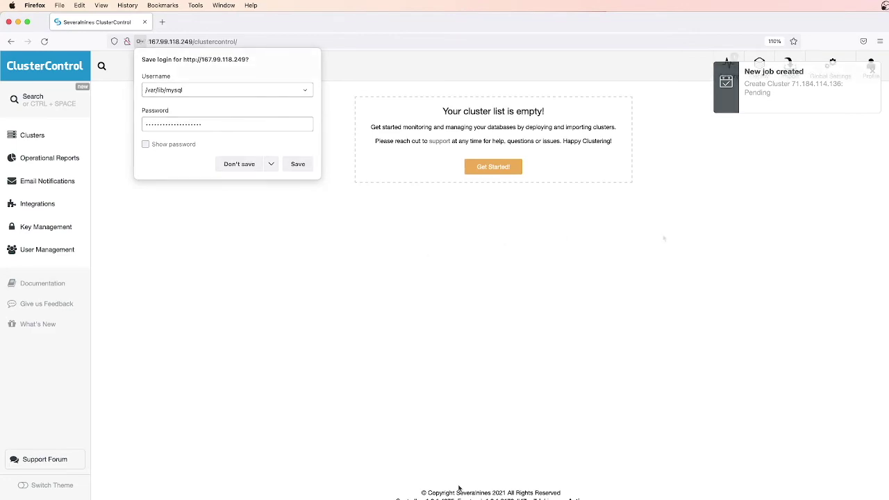
mouse_move(731, 74)
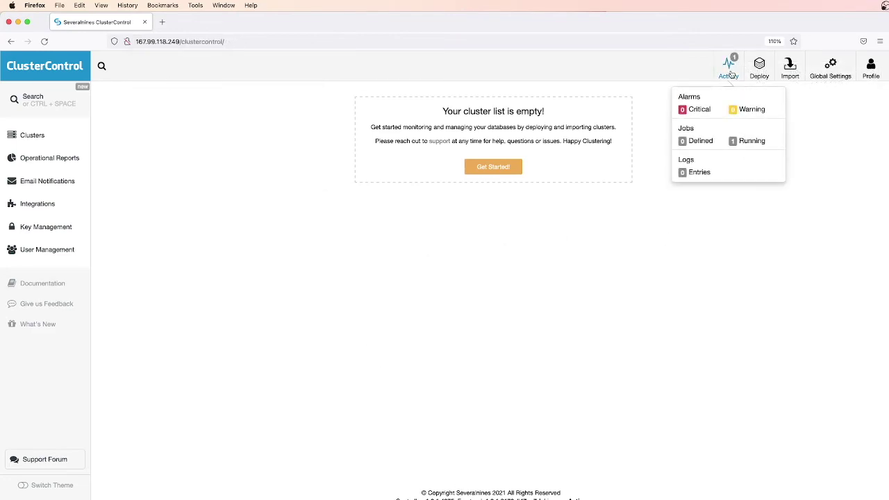
click(731, 75)
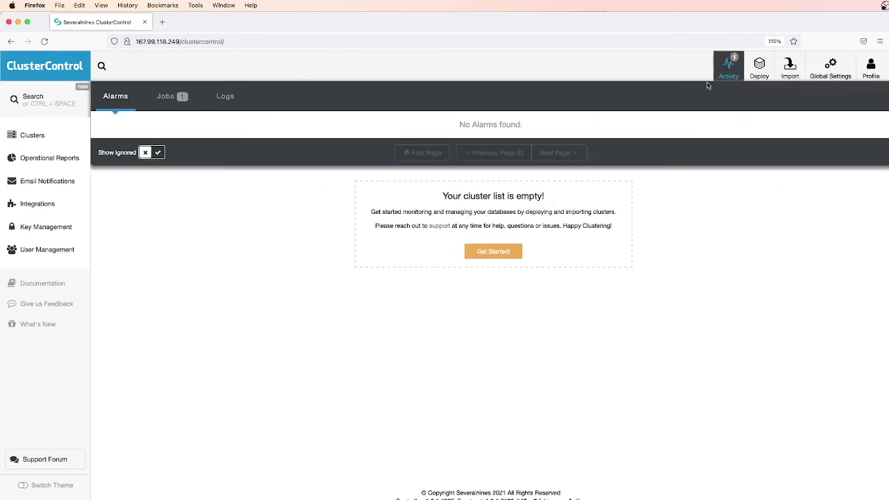
click(170, 99)
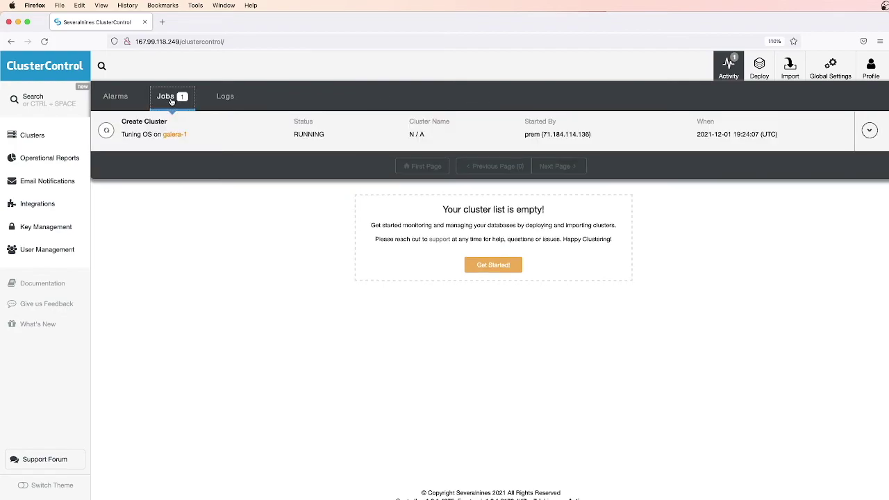
click(140, 133)
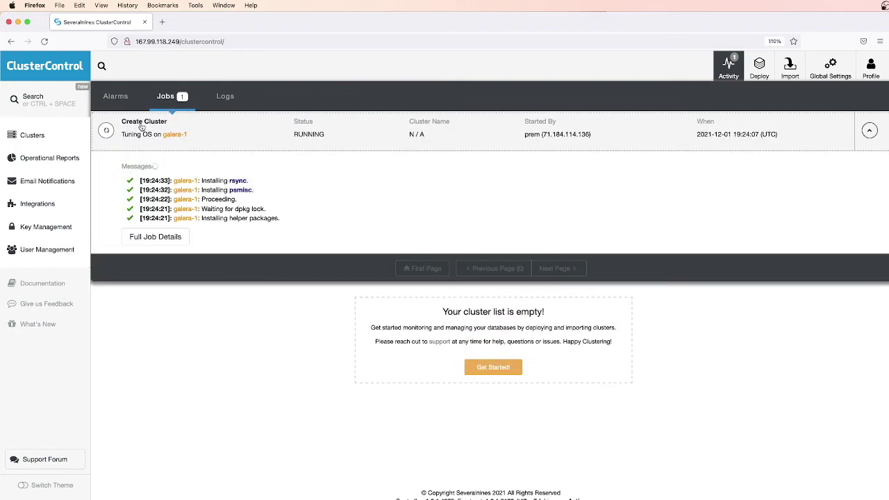
click(156, 237)
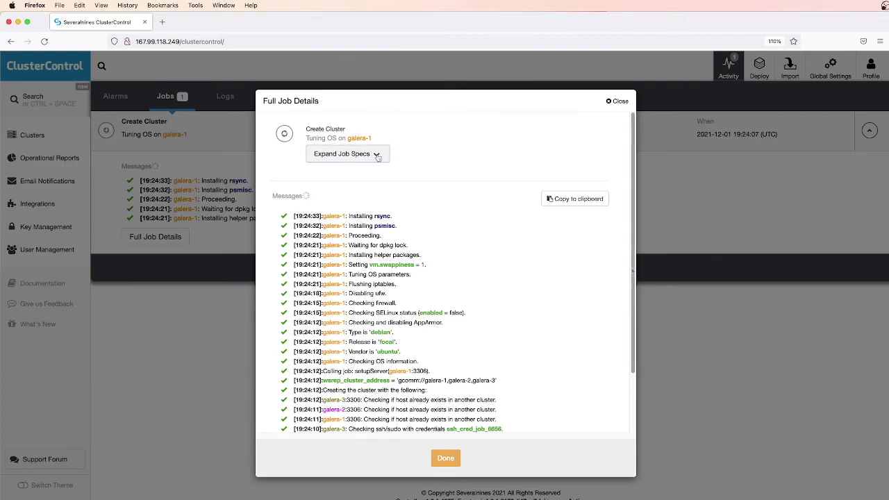
Scroll through the finished job log and close it with Done
scroll(504, 243, down, 3)
scroll(542, 389, up, 1)
click(448, 458)
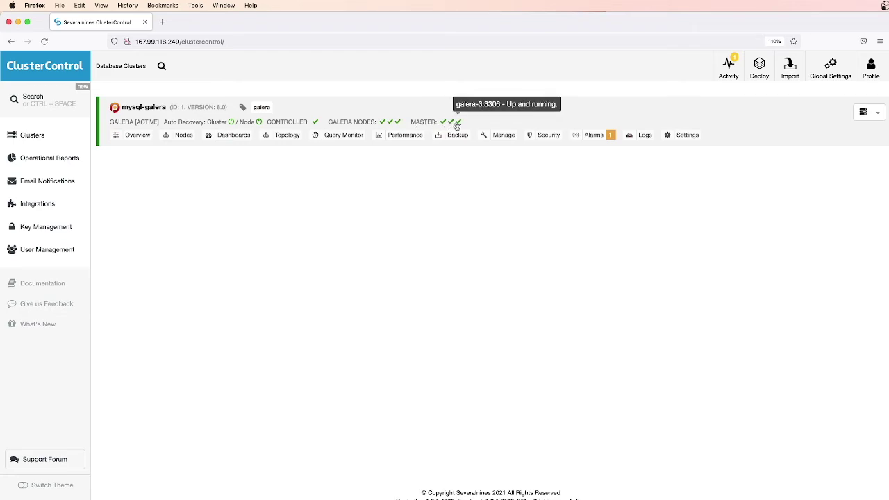
Open the mysql-galera Overview and set the Cluster Load range to 15 Minutes Ago
click(137, 135)
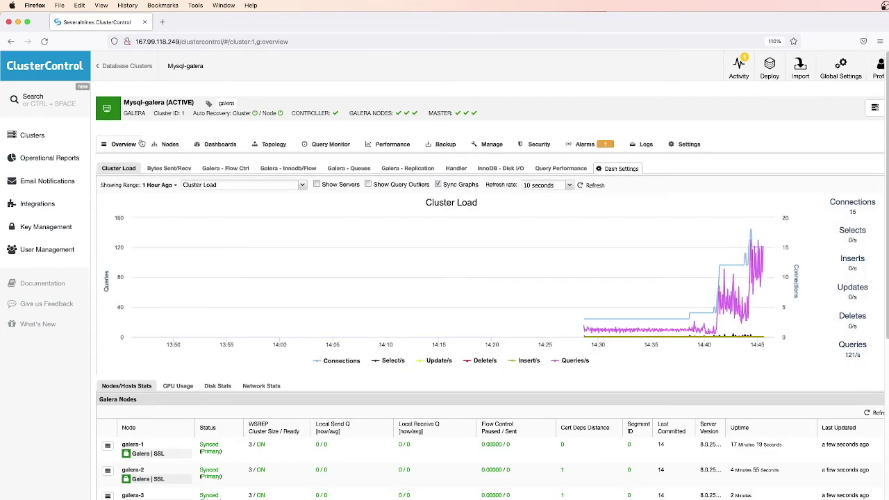
click(175, 237)
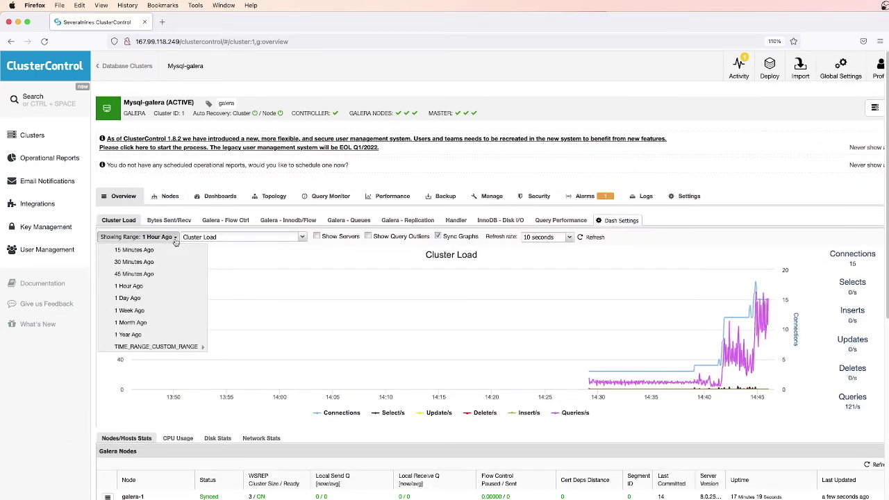
click(169, 251)
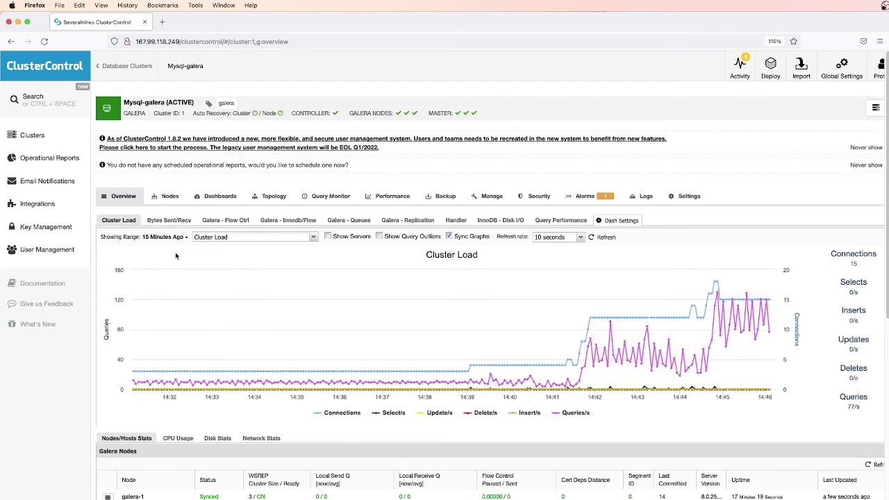
mouse_move(229, 268)
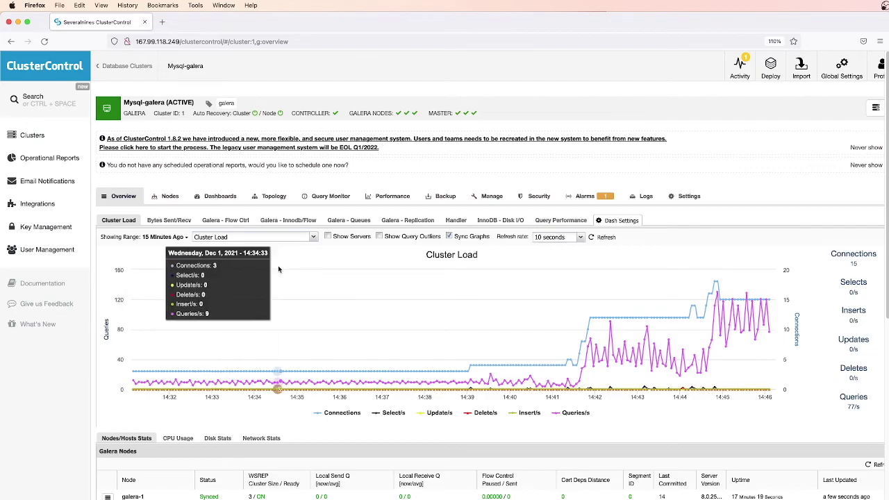
scroll(319, 271, down, 2)
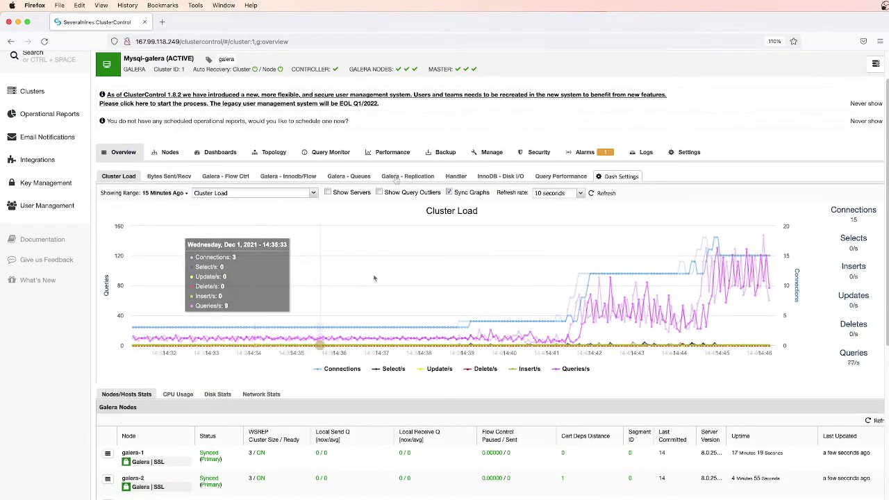
Show the Galera Replication, InnoDB Disk I/O and Query Performance graphs, each set to 15 Minutes Ago
click(396, 178)
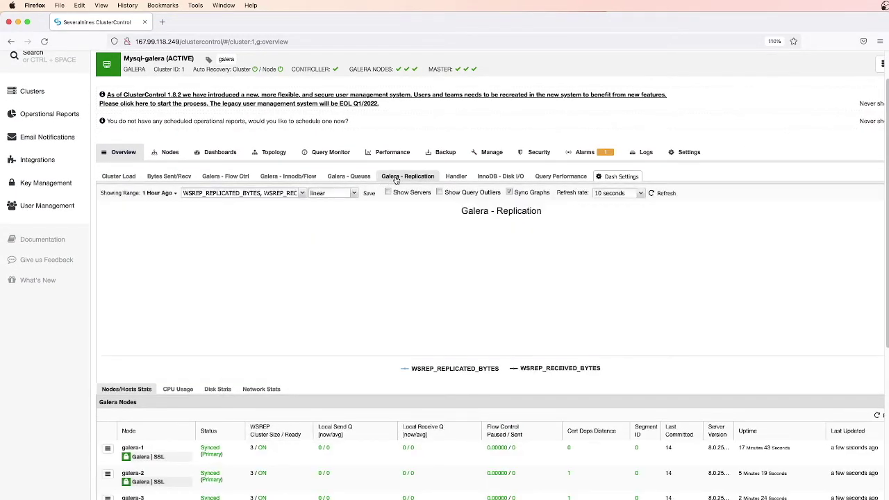
click(175, 195)
click(148, 207)
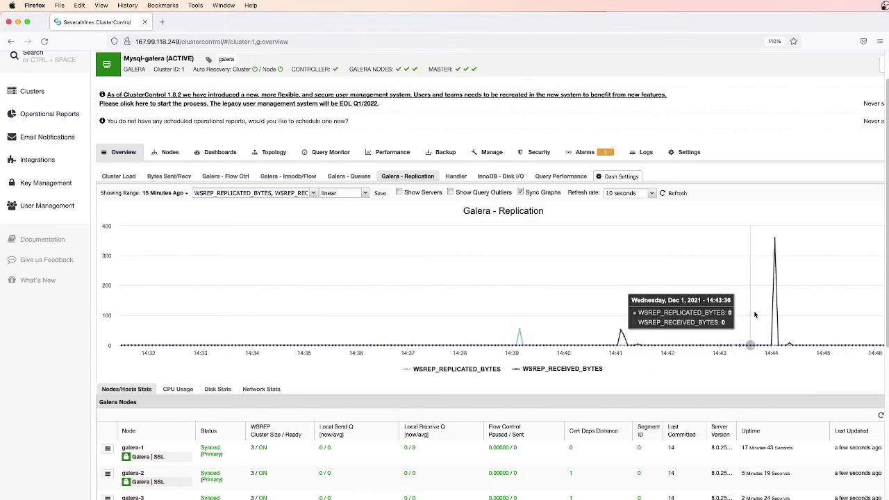
click(492, 181)
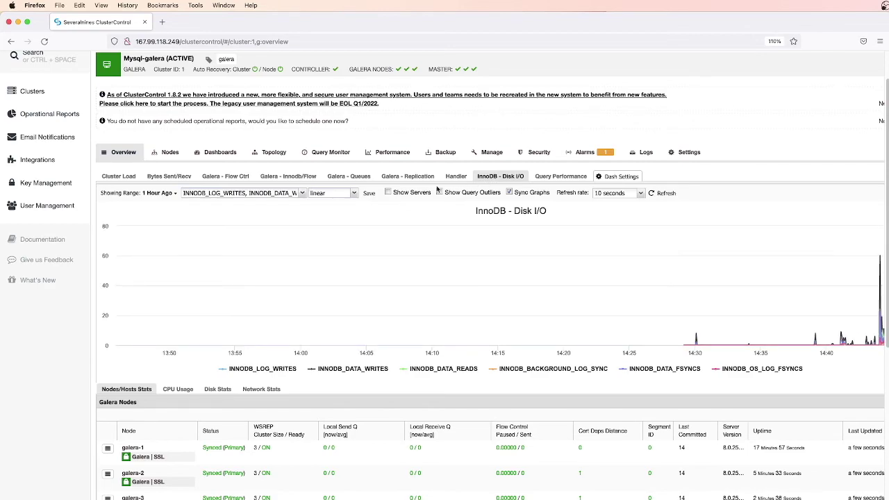
click(174, 195)
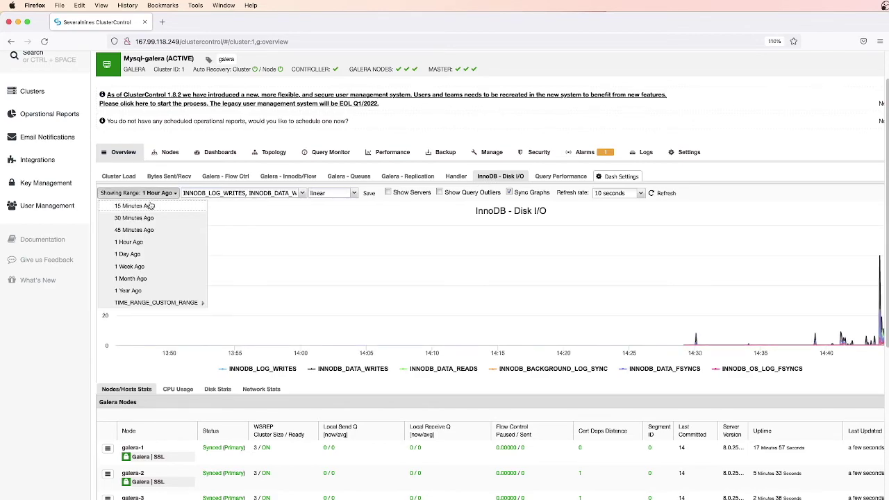
click(149, 207)
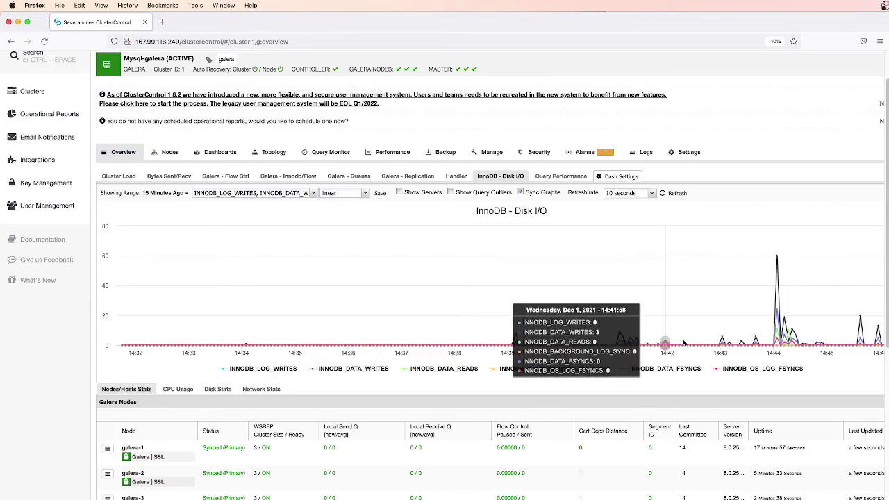
click(558, 178)
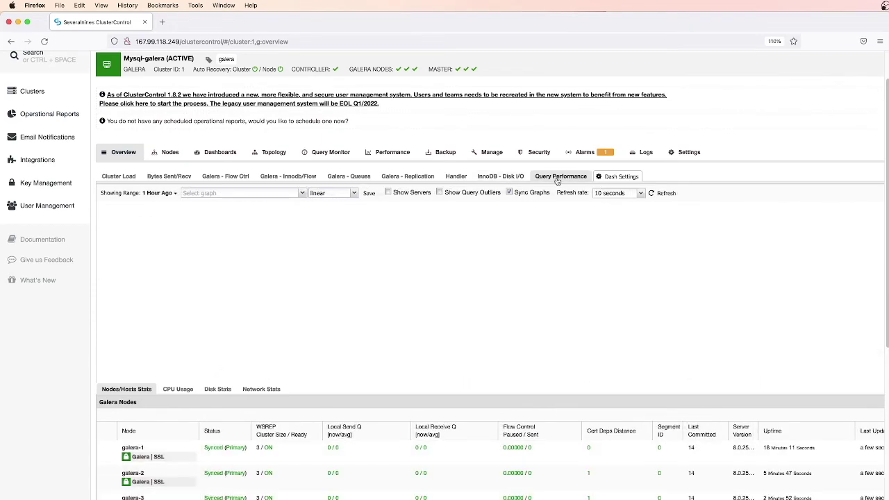
click(173, 194)
click(157, 206)
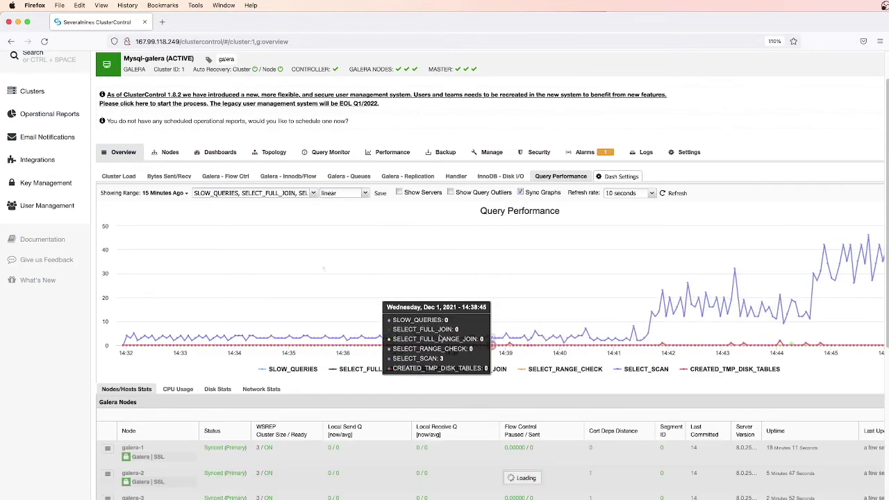
Scroll down and view the per-host CPU Usage, Disk Stats and Network Stats charts
scroll(292, 293, down, 2)
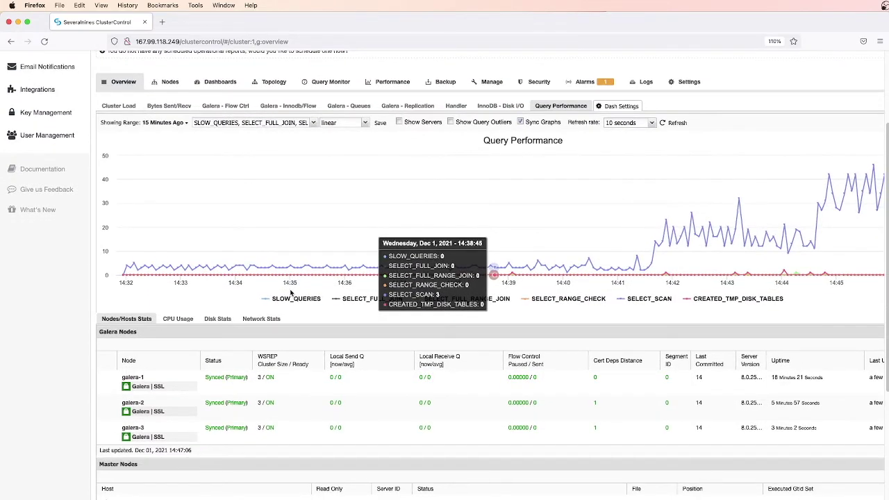
scroll(291, 293, down, 3)
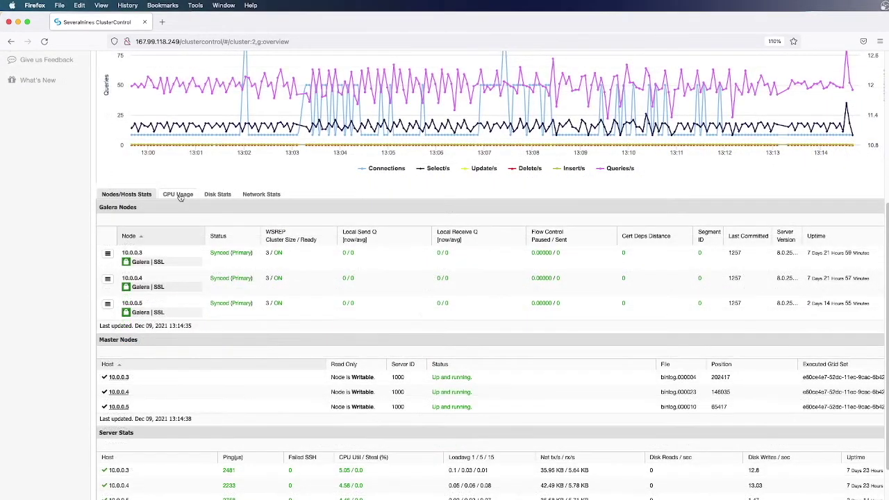
click(179, 194)
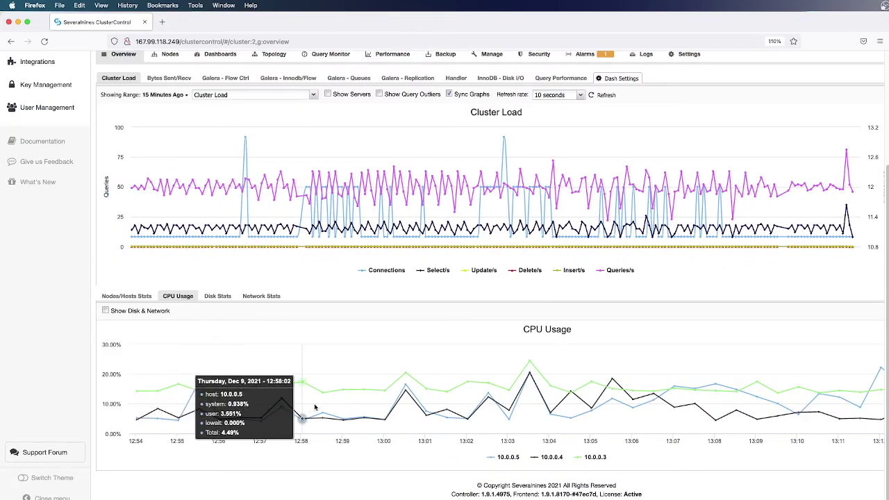
click(218, 297)
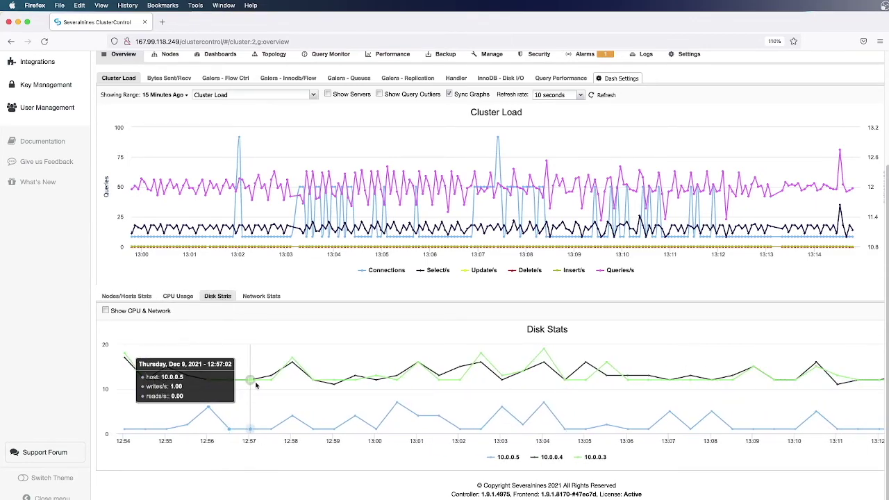
click(251, 297)
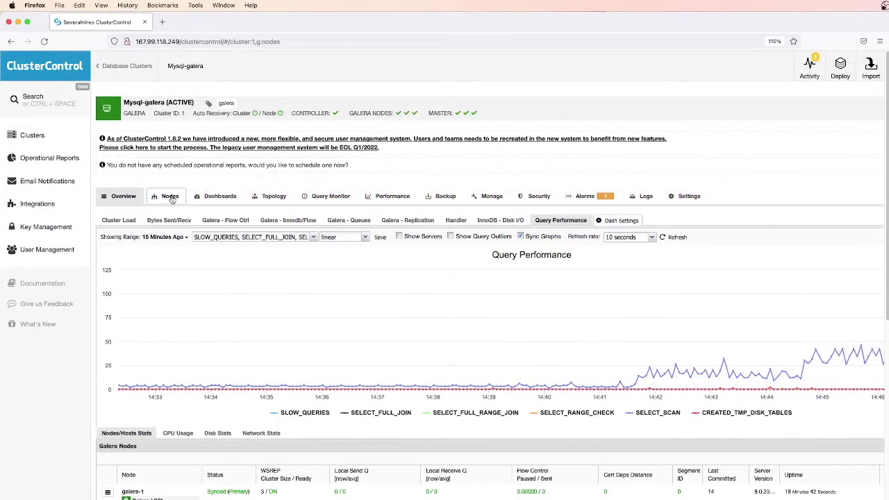
Open the Nodes tab and scroll through the Galera nodes' Node Stat charts through galera-3's
click(170, 196)
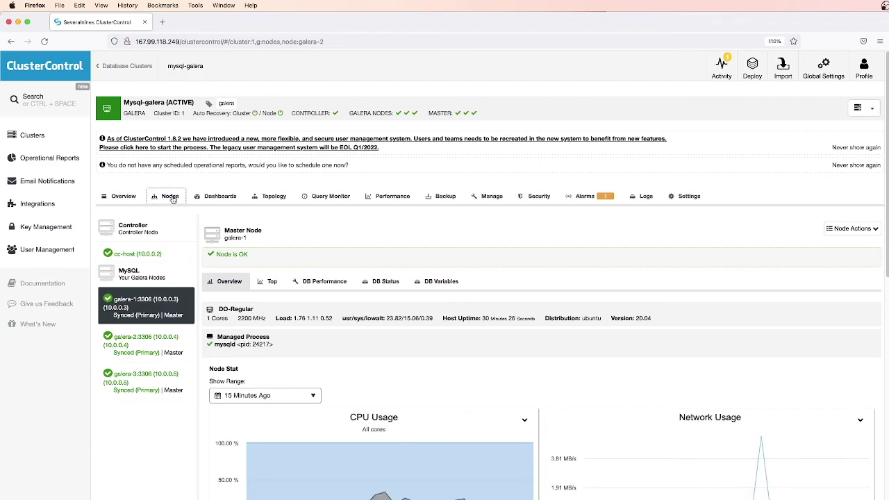
scroll(293, 231, down, 3)
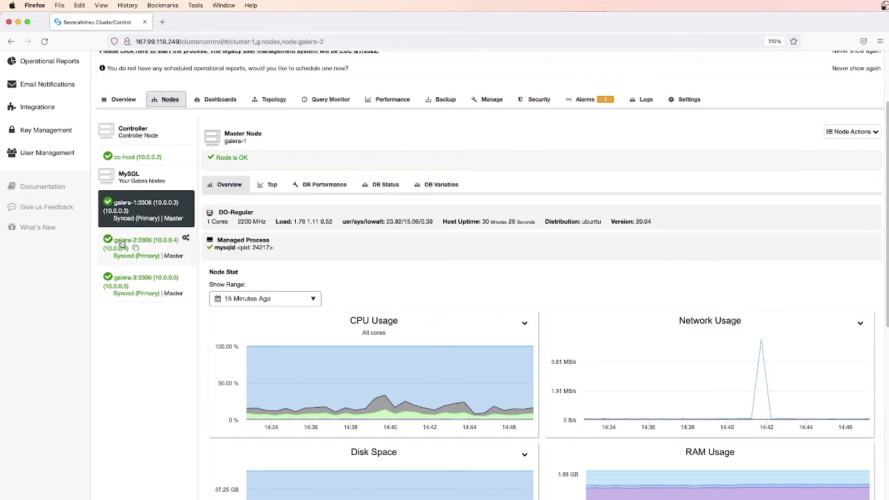
scroll(486, 75, down, 5)
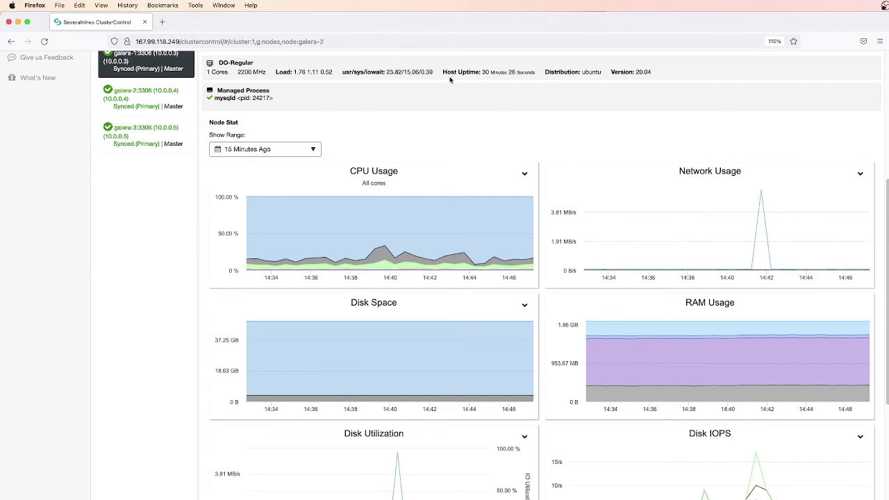
scroll(505, 112, down, 1)
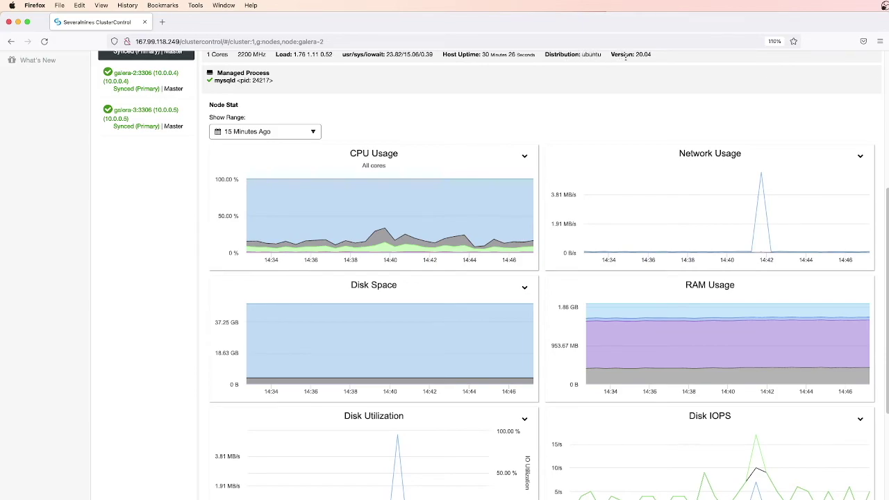
scroll(507, 139, down, 2)
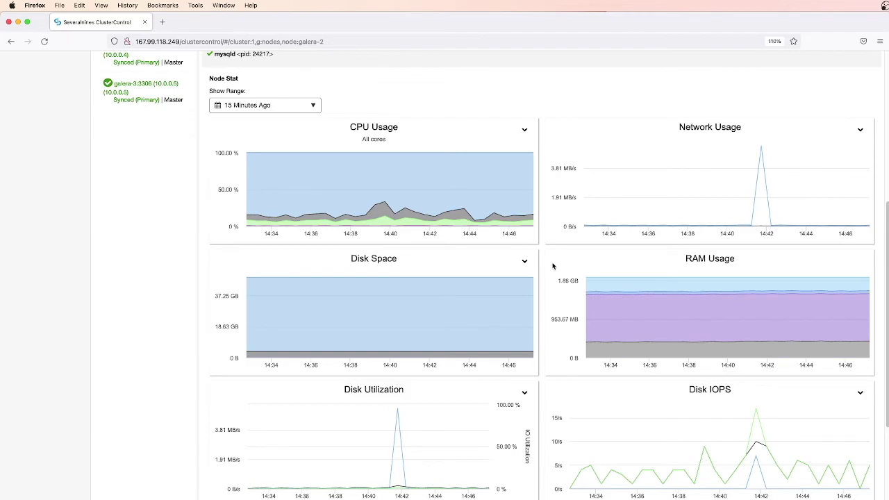
scroll(553, 266, down, 5)
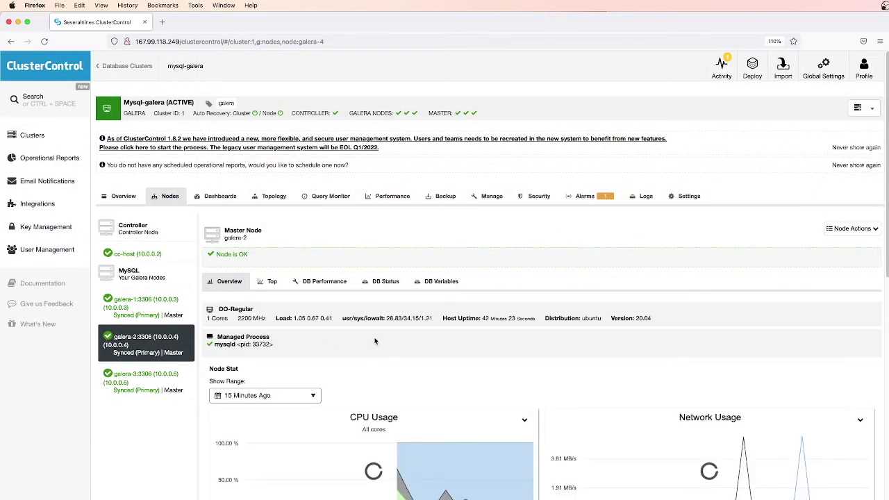
scroll(377, 338, down, 2)
scroll(377, 338, down, 5)
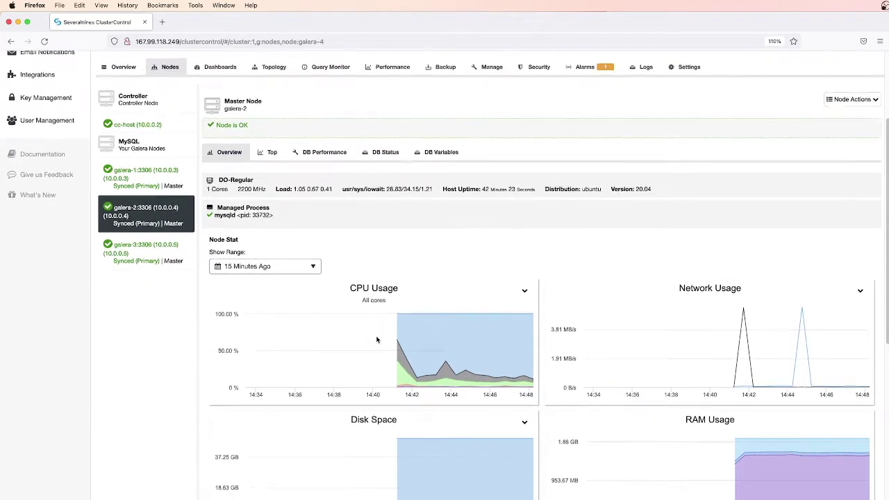
scroll(377, 339, down, 5)
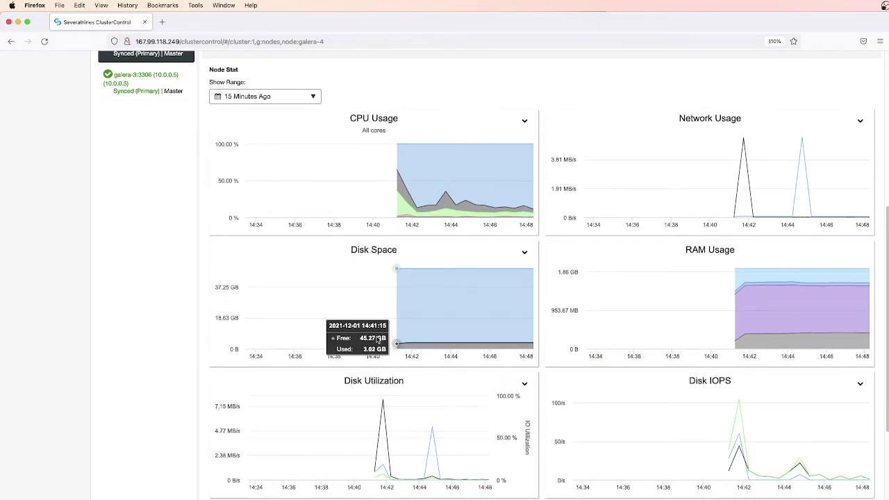
scroll(377, 338, down, 2)
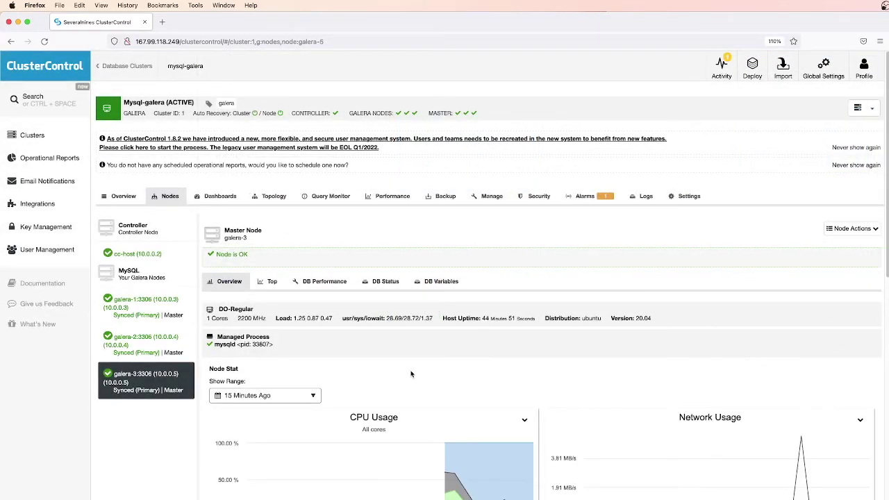
scroll(411, 374, down, 4)
scroll(411, 374, down, 8)
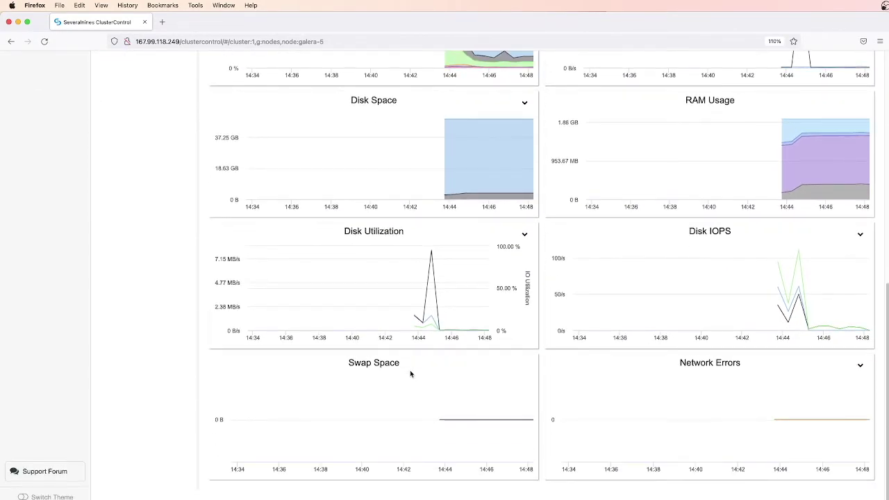
scroll(410, 374, down, 1)
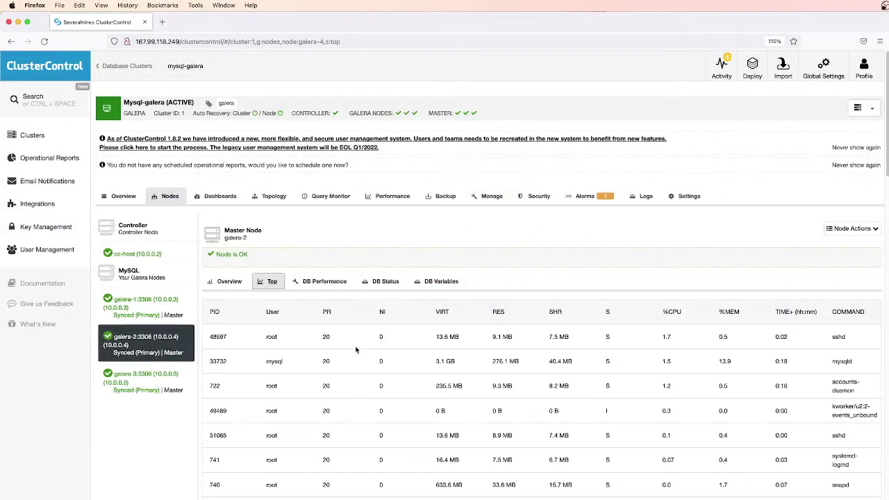
Scroll through the nodes' DB Performance, DB Status and DB Variables, then open the Topology view
scroll(355, 349, down, 5)
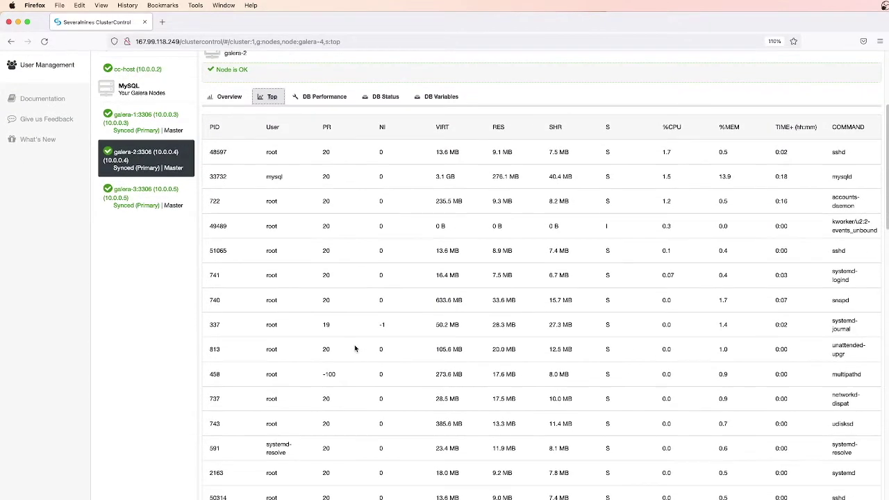
scroll(355, 349, down, 1)
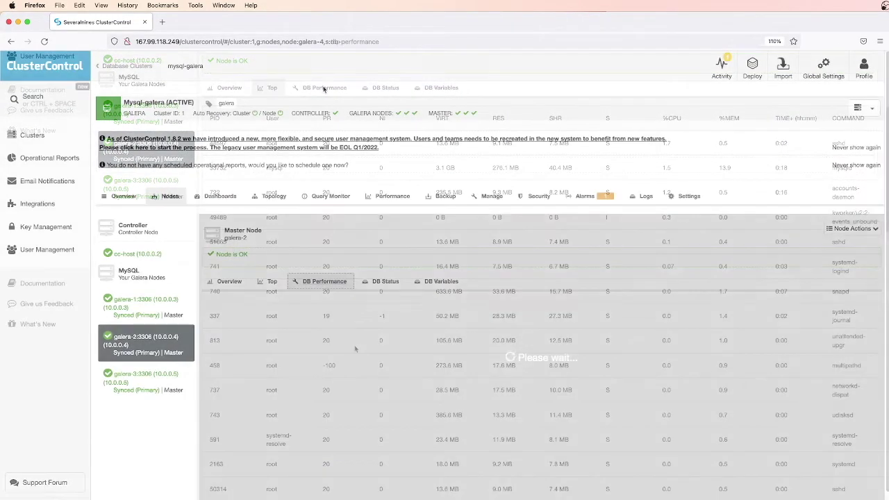
scroll(504, 286, down, 3)
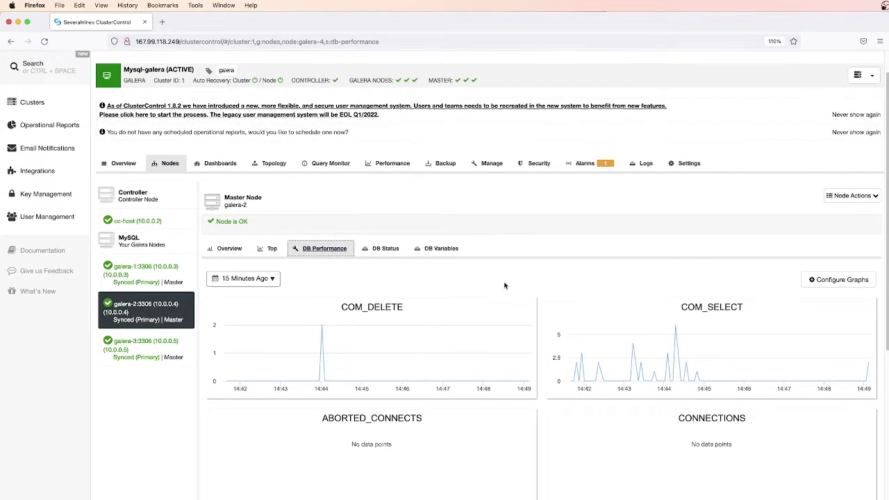
scroll(507, 281, down, 2)
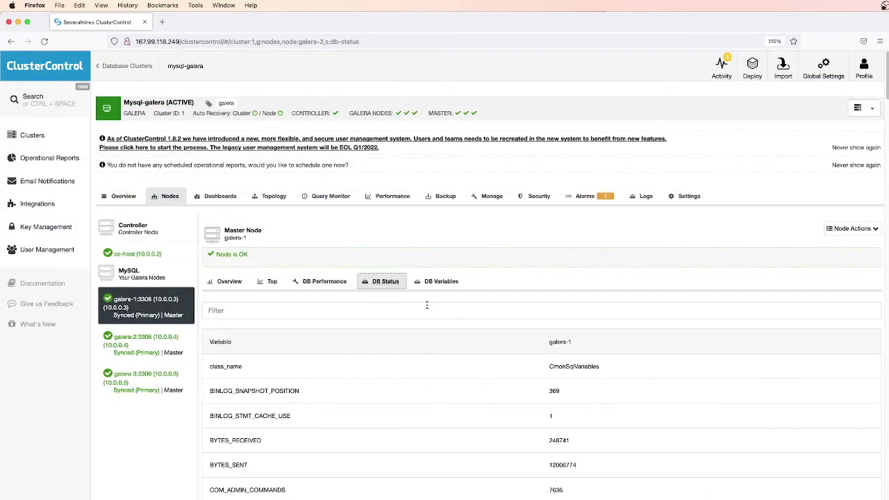
scroll(450, 310, down, 5)
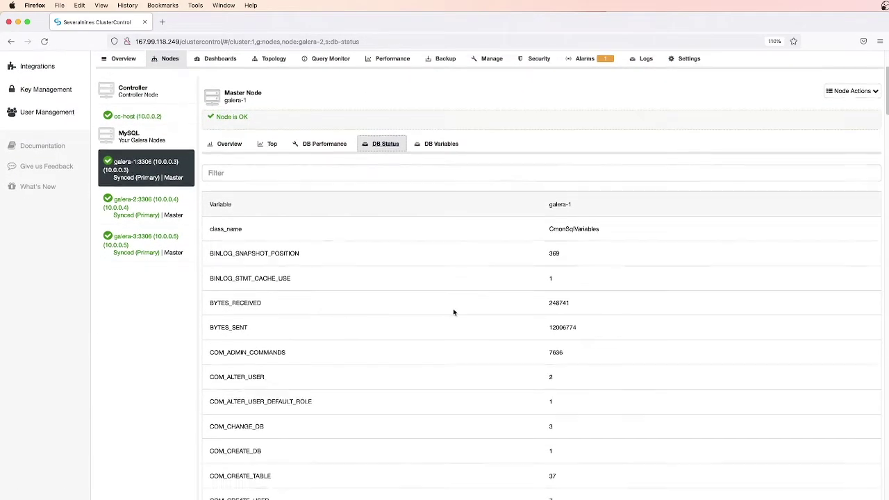
scroll(454, 314, down, 1)
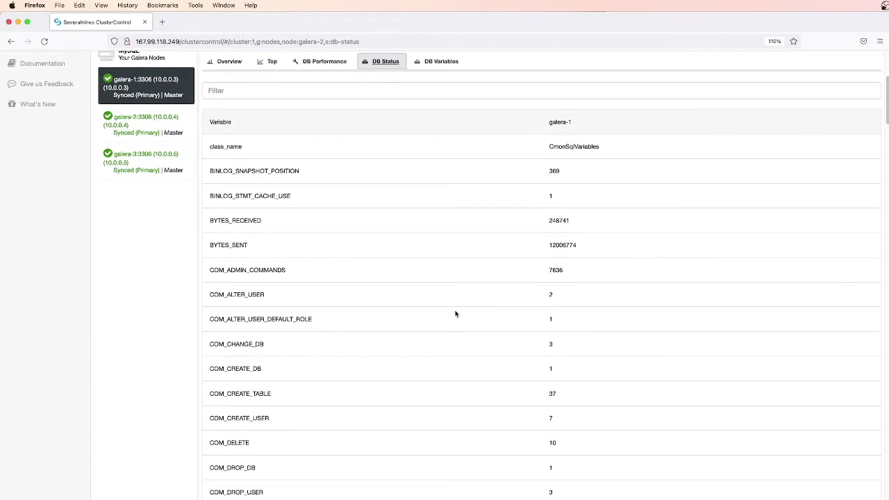
scroll(455, 314, down, 1)
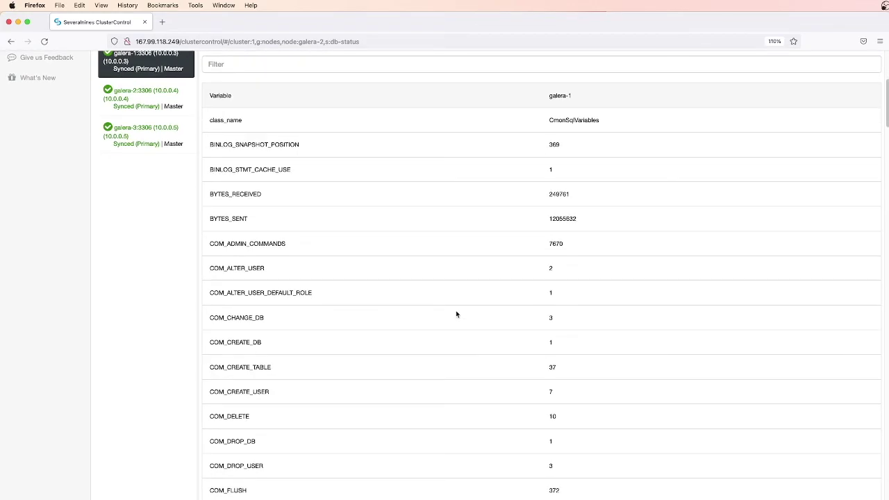
scroll(457, 314, down, 20)
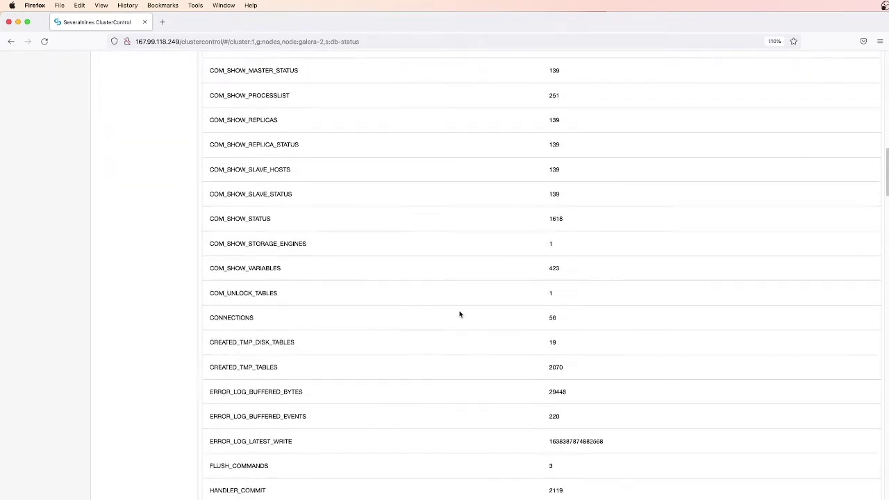
scroll(460, 314, down, 2)
scroll(460, 314, down, 15)
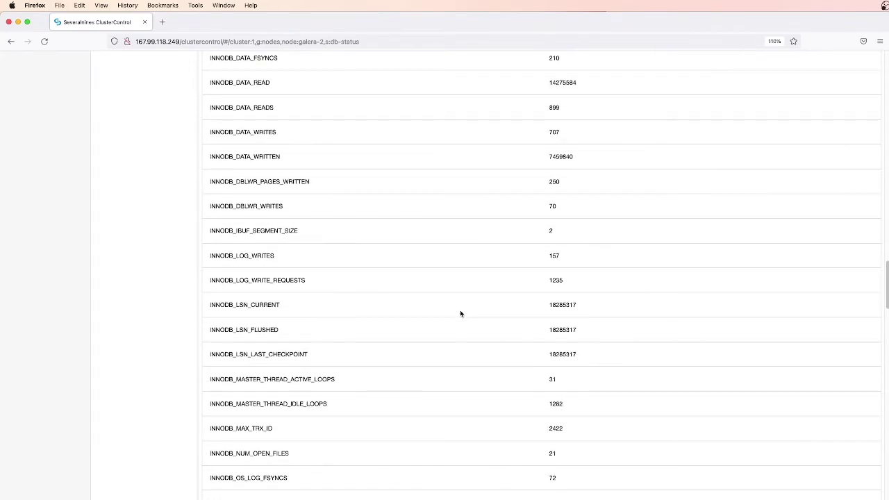
scroll(460, 310, down, 18)
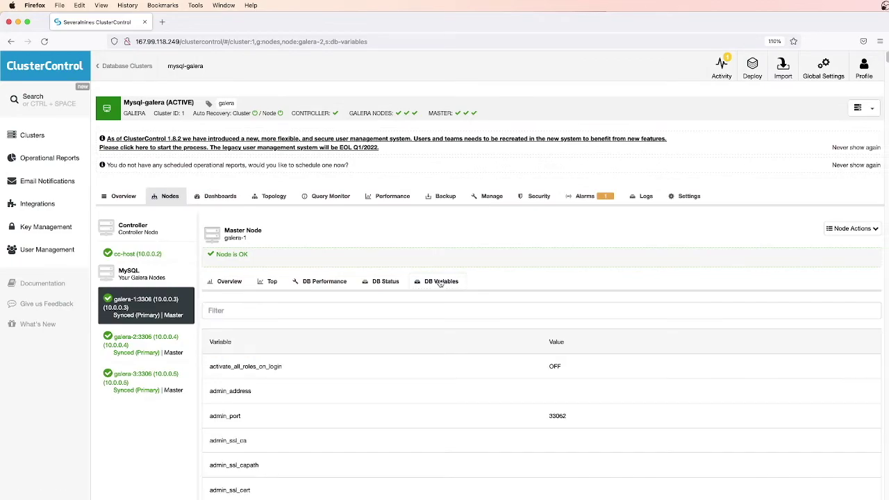
scroll(494, 312, down, 5)
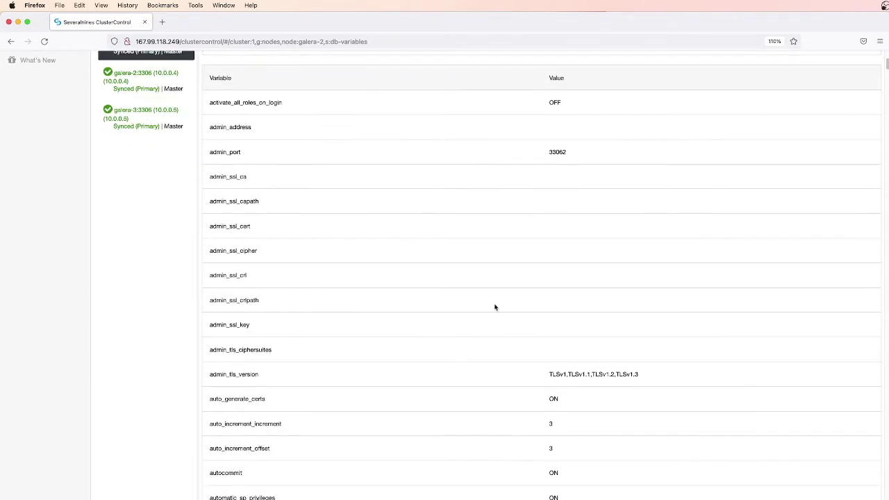
scroll(495, 308, down, 3)
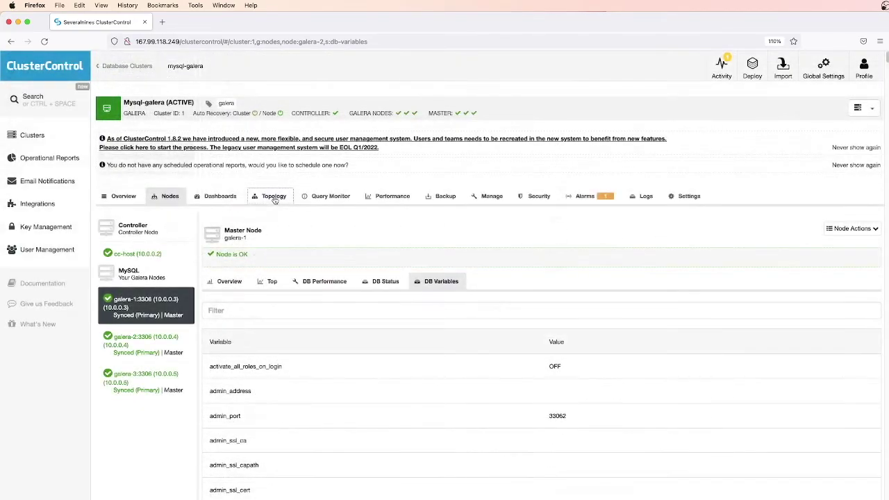
click(273, 197)
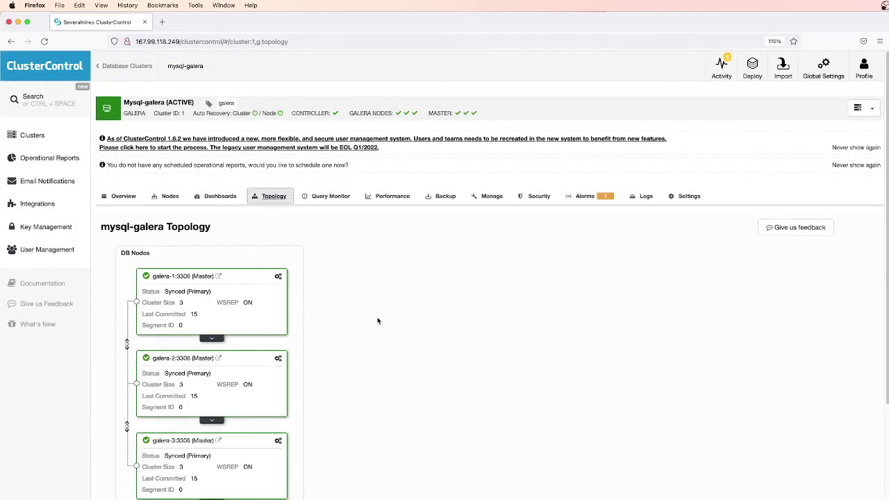
Open the galera-1 node's action menu from its gear icon on the Topology page
scroll(378, 321, down, 1)
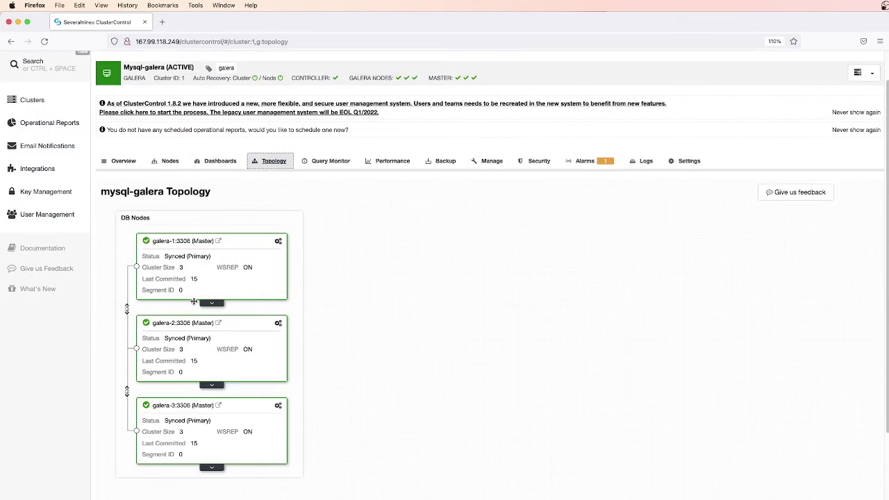
click(277, 241)
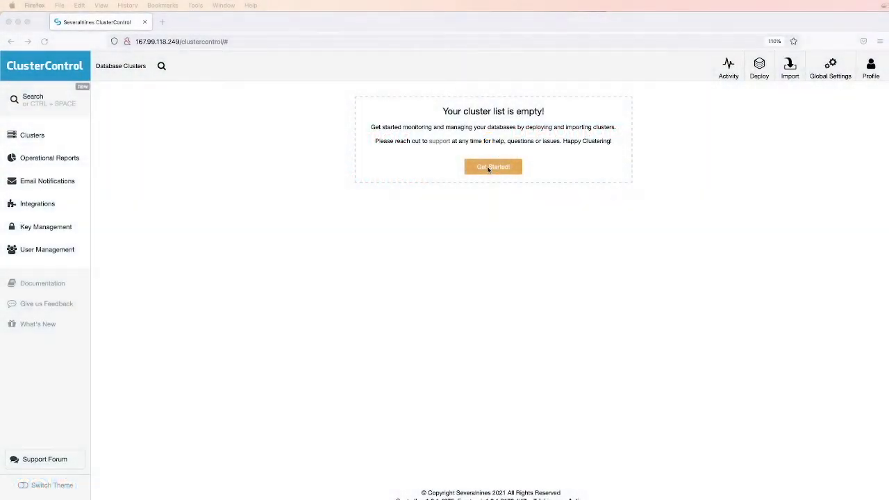
Begin importing an existing database cluster and choose MySQL Galera as the cluster type
click(489, 170)
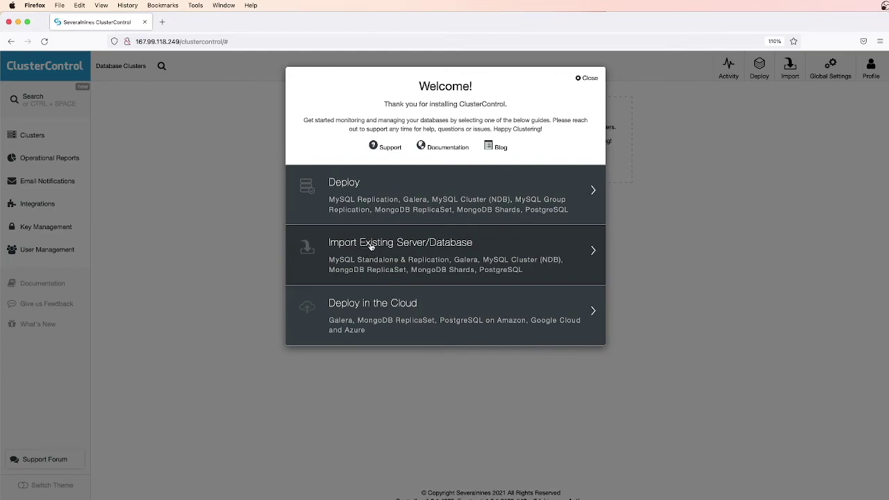
click(371, 247)
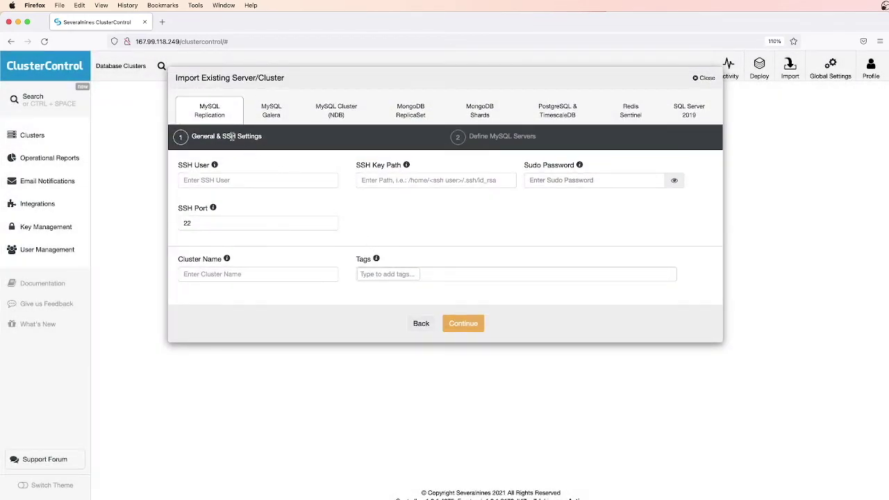
click(272, 114)
click(334, 113)
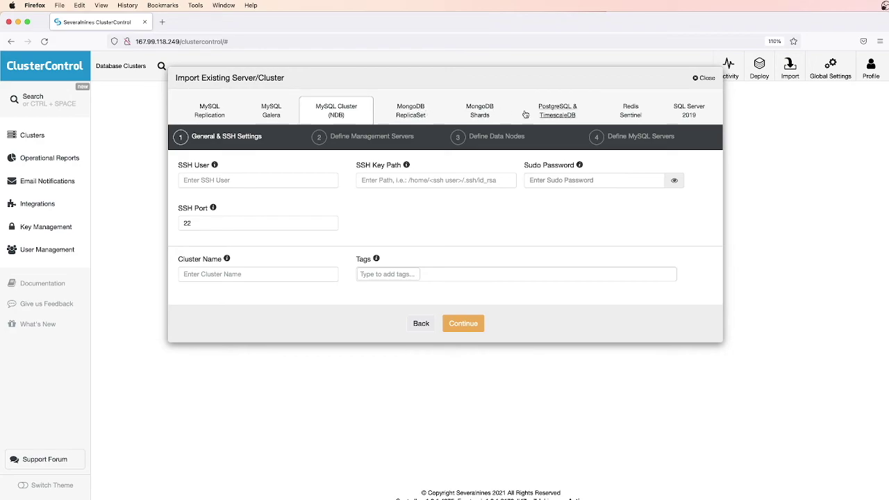
click(267, 114)
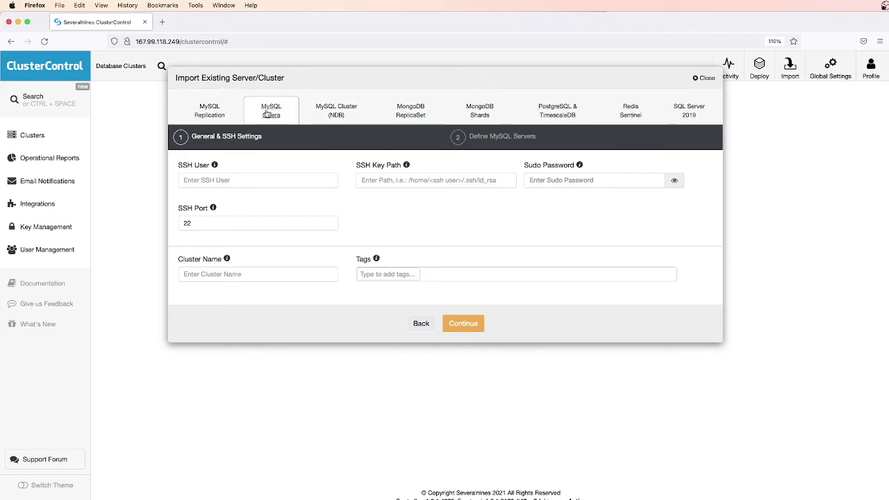
Enter SSH user root, cluster name mysql-galera and tags percona, xtradb, galera, then continue
click(232, 180)
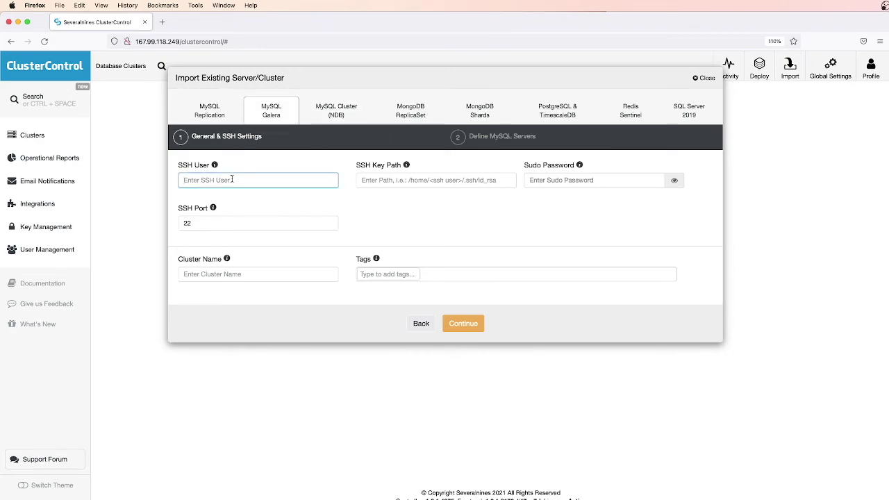
text(root)
key(Tab)
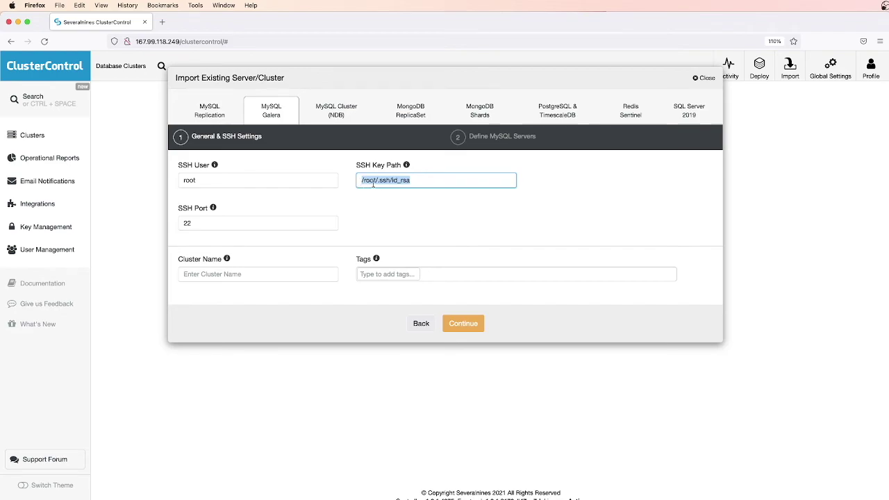
click(297, 224)
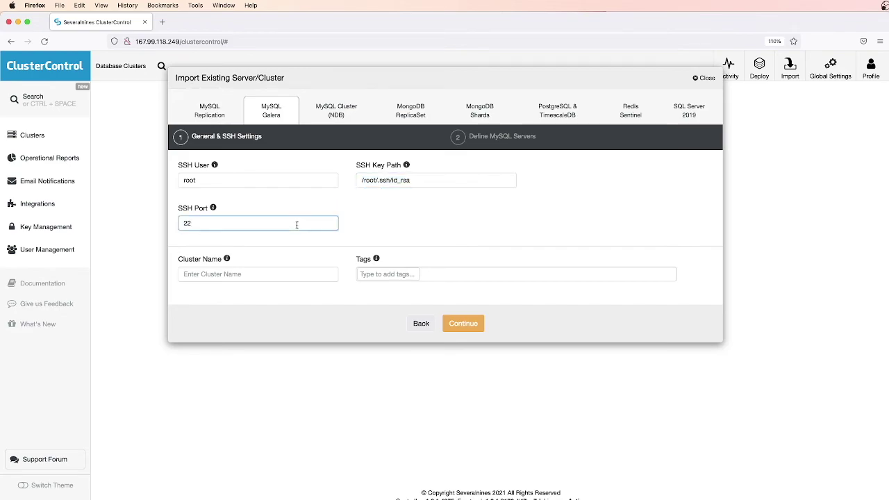
click(265, 273)
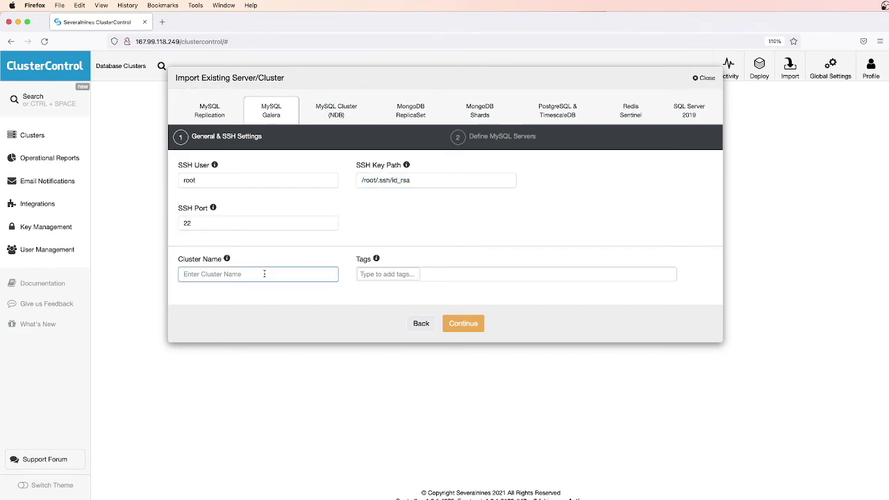
text(mysql-galera)
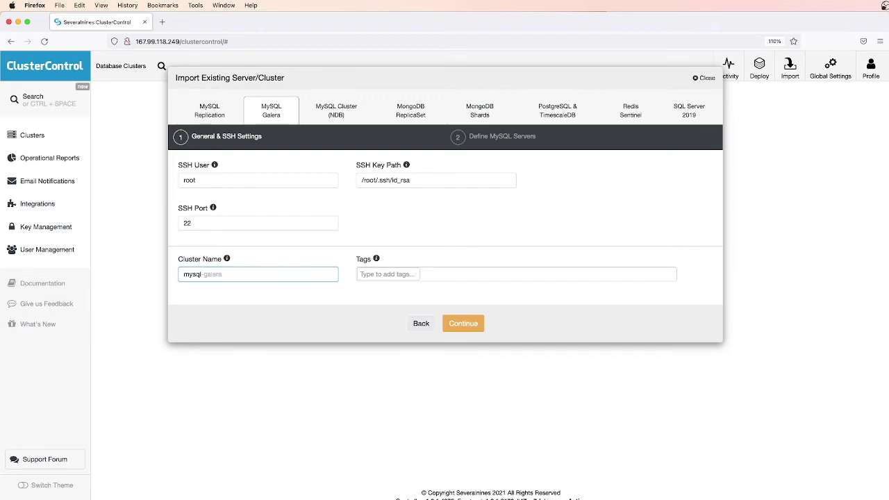
click(361, 274)
text(percona,xtradb,galera,)
click(461, 324)
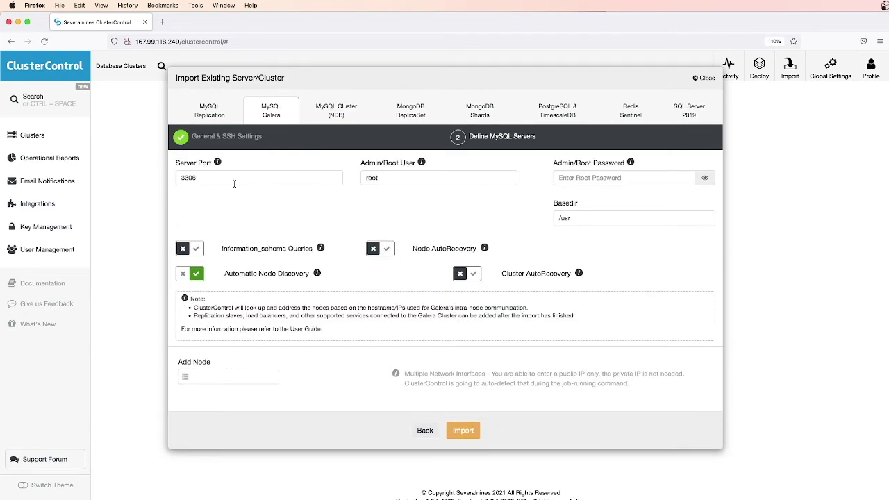
Check the server port and admin user, then paste in the admin root password
click(235, 179)
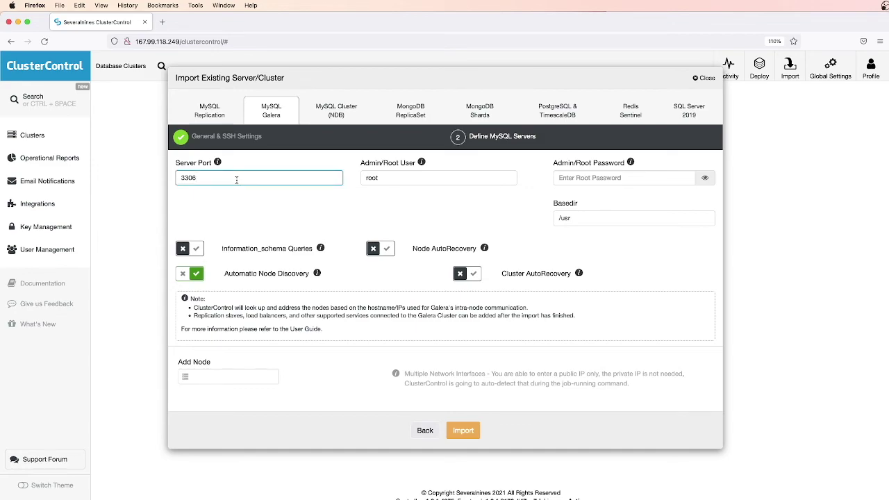
click(408, 178)
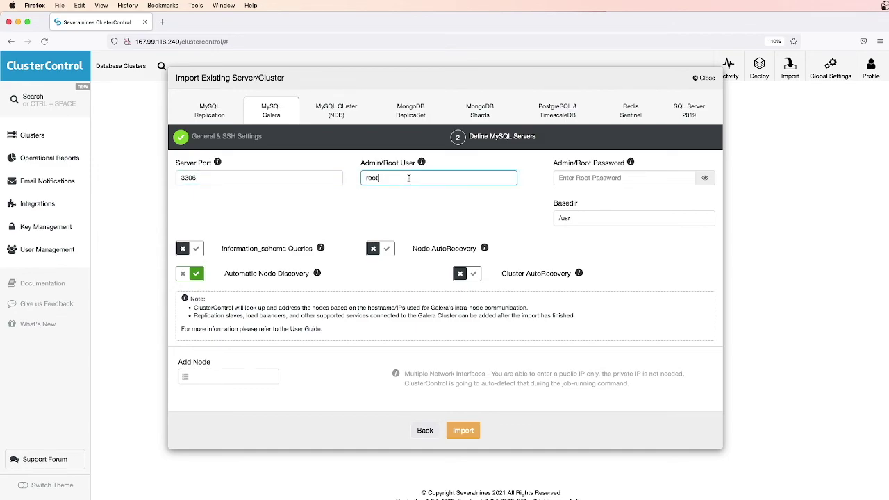
click(572, 178)
key(super+Tab)
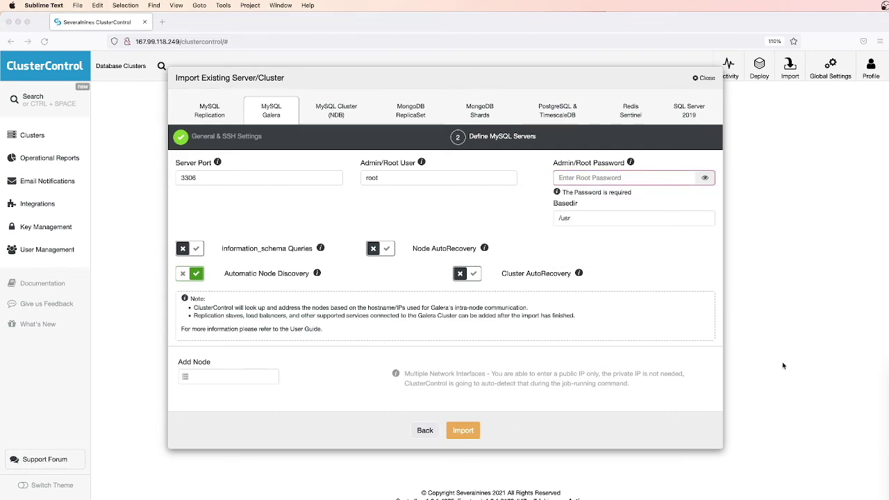
click(591, 177)
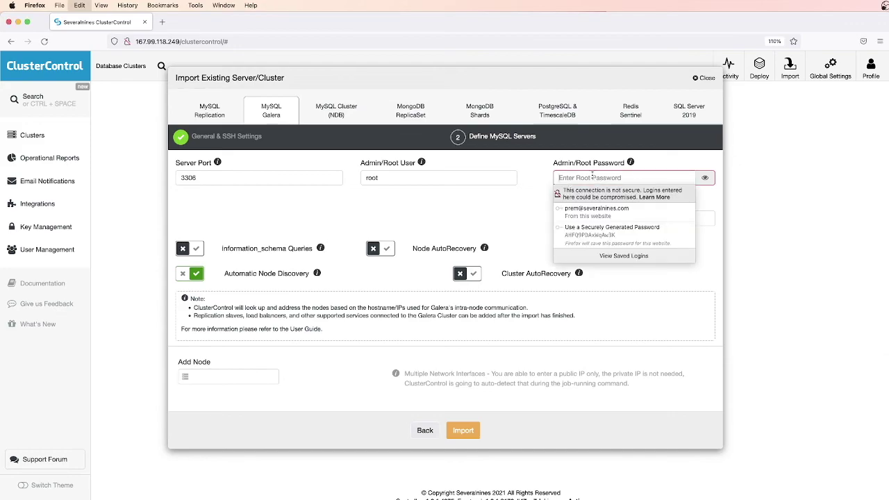
key(super+v)
Add galera-1 as a node and run the Galera cluster import
key(Return)
text(g)
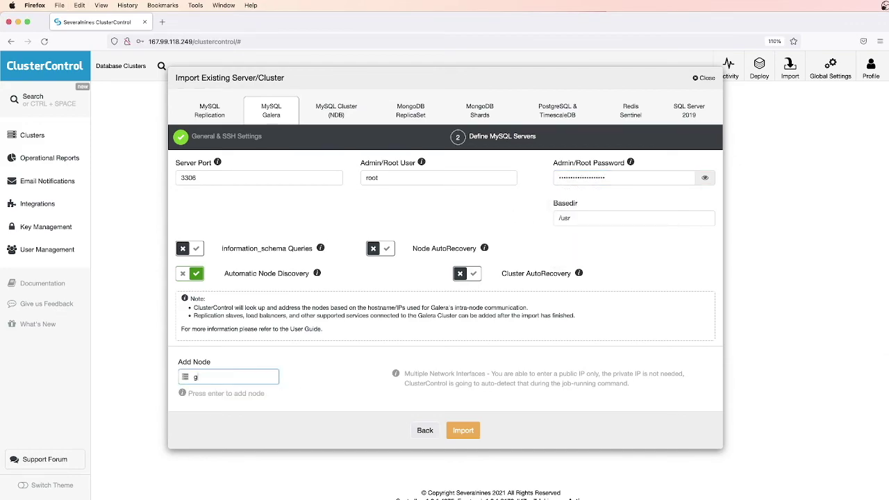
text(alera-1)
key(Return)
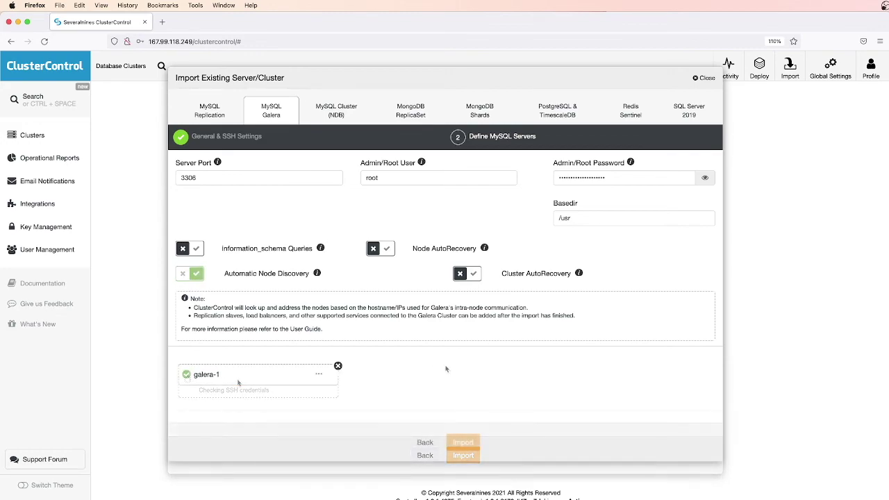
click(462, 445)
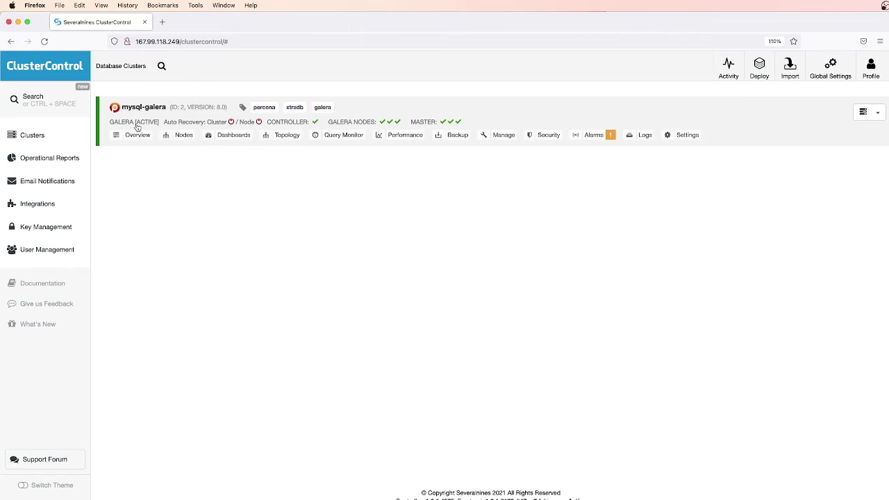
Enable and confirm cluster auto-recovery on mysql-galera, then open its Overview
click(230, 122)
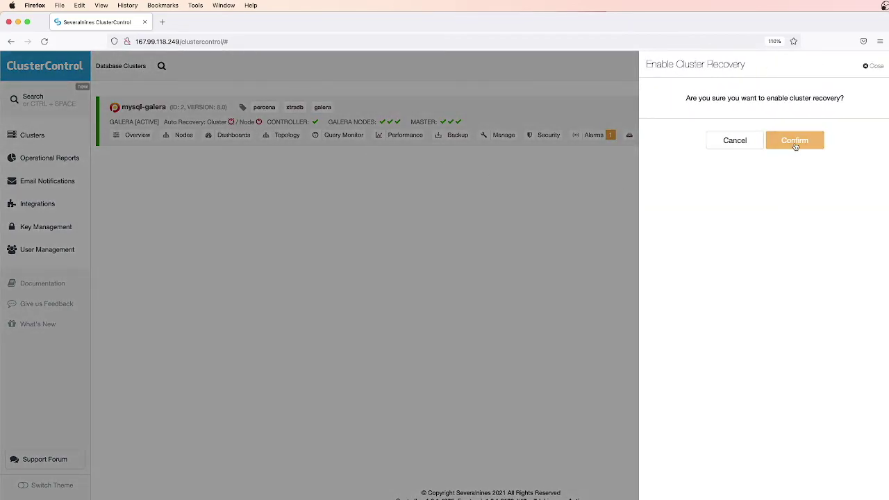
click(796, 141)
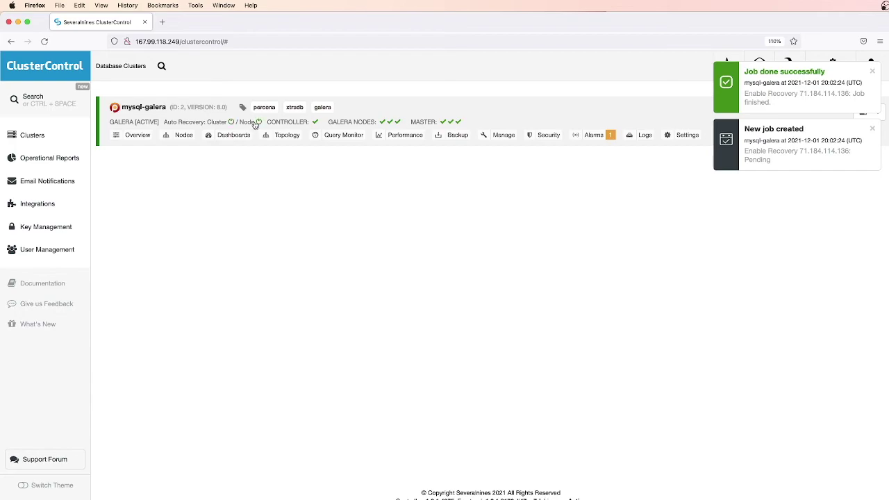
click(255, 123)
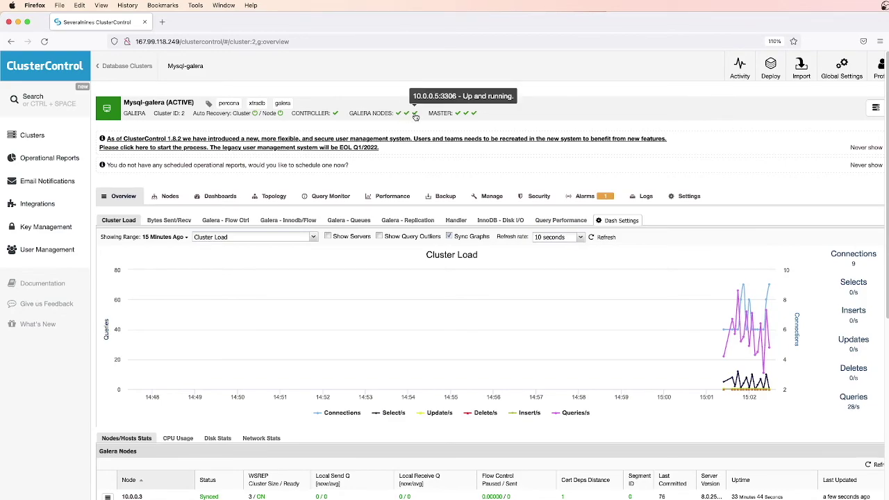
View the Galera - Replication and InnoDB - Disk I/O graphs, then list the cluster's nodes
mouse_move(458, 118)
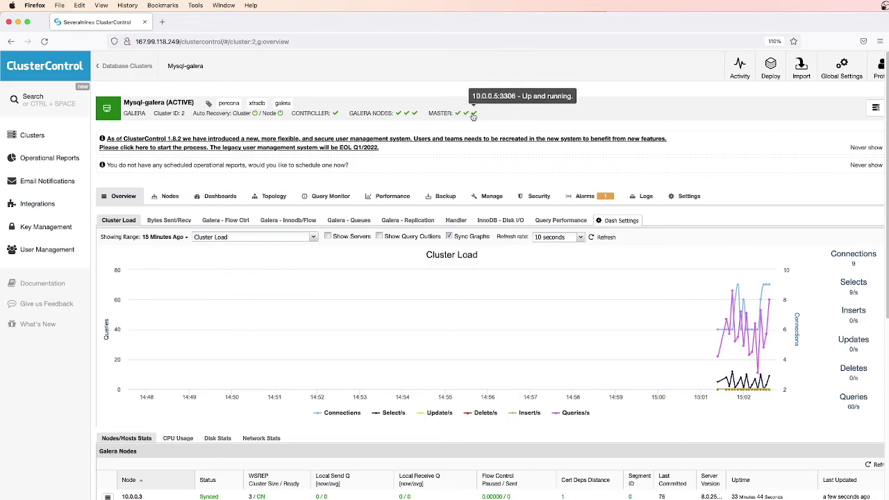
click(406, 220)
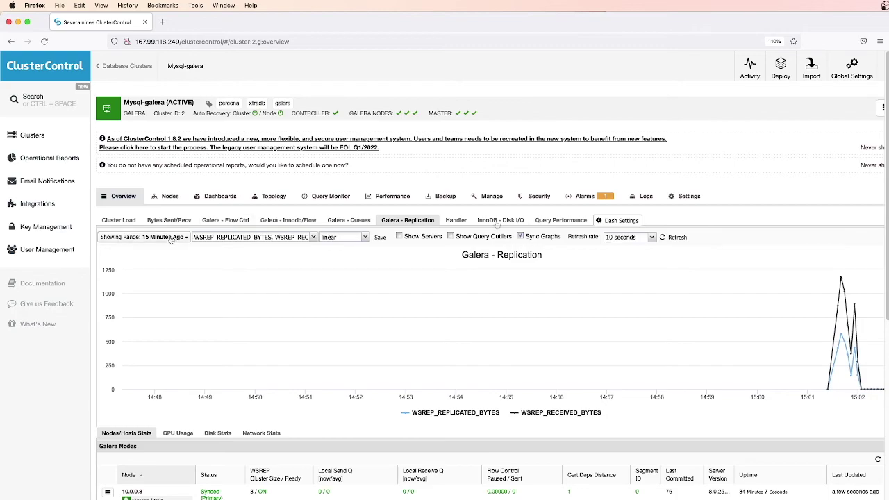
click(494, 223)
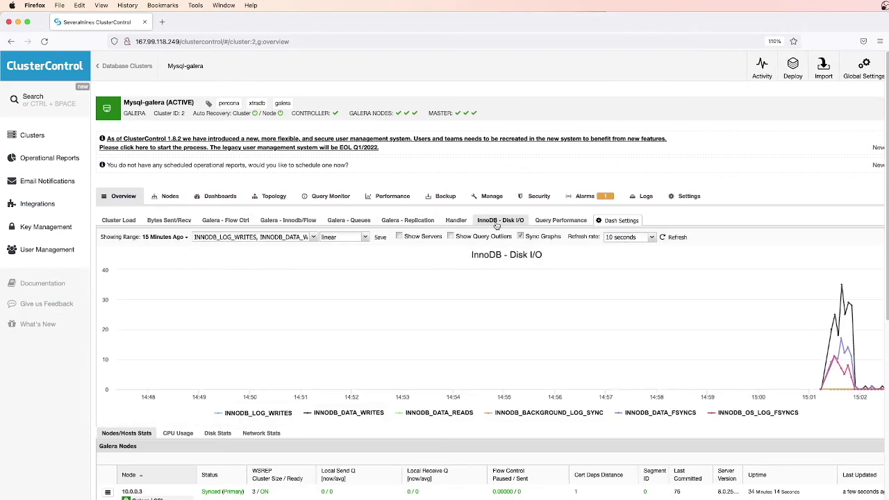
click(164, 197)
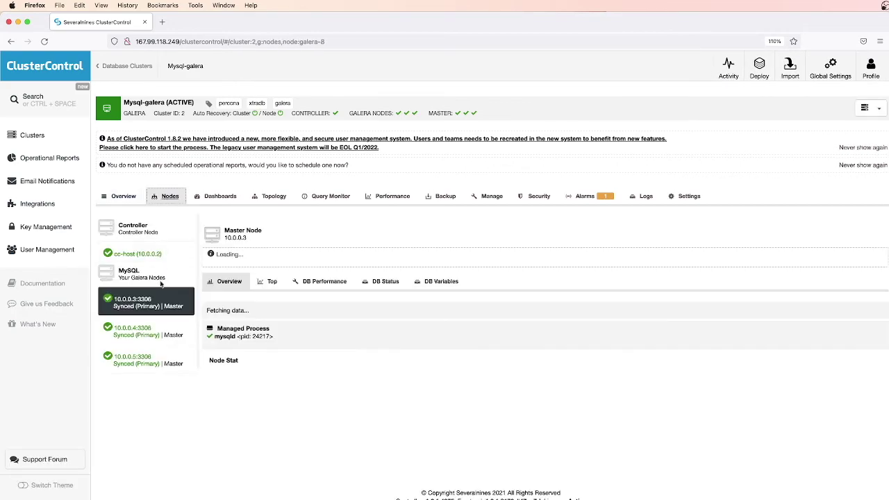
Browse node 10.0.0.4's process and performance data, then its DB Status counters
scroll(287, 274, down, 3)
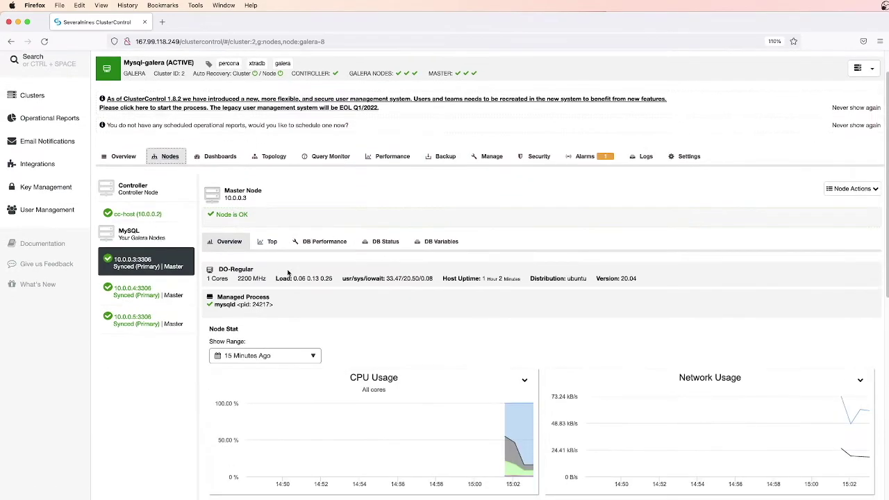
scroll(289, 272, down, 4)
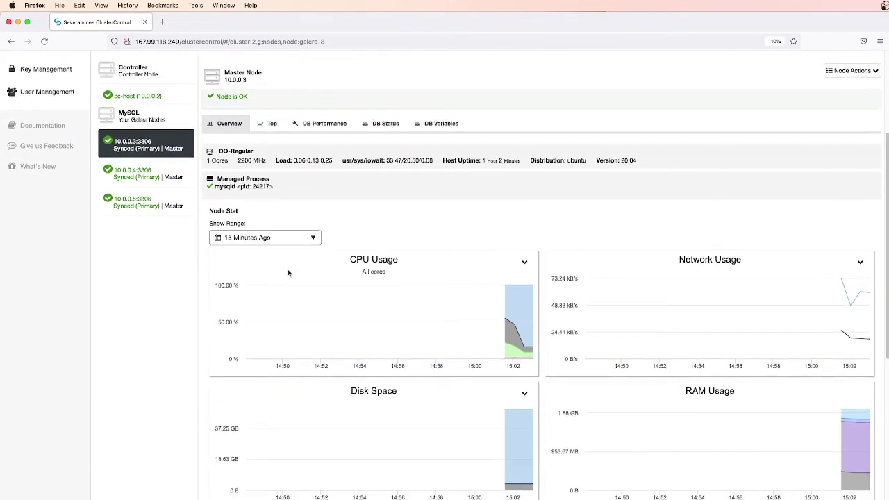
scroll(289, 272, down, 5)
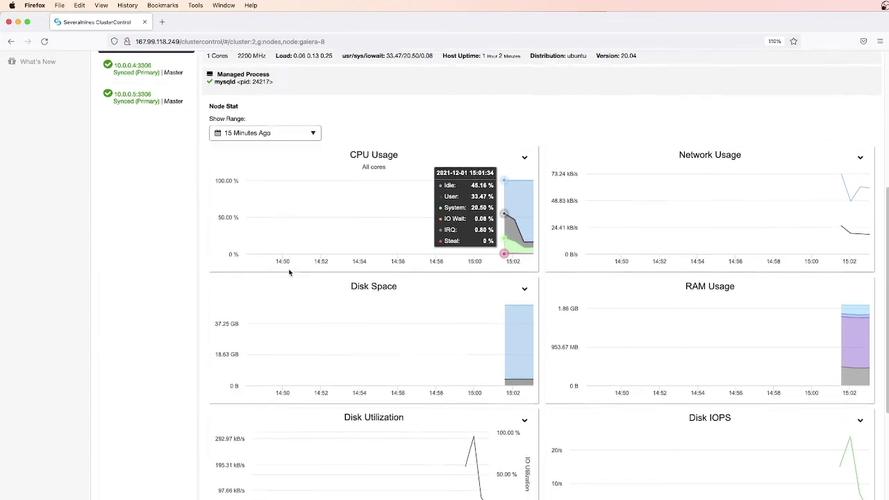
scroll(290, 271, down, 4)
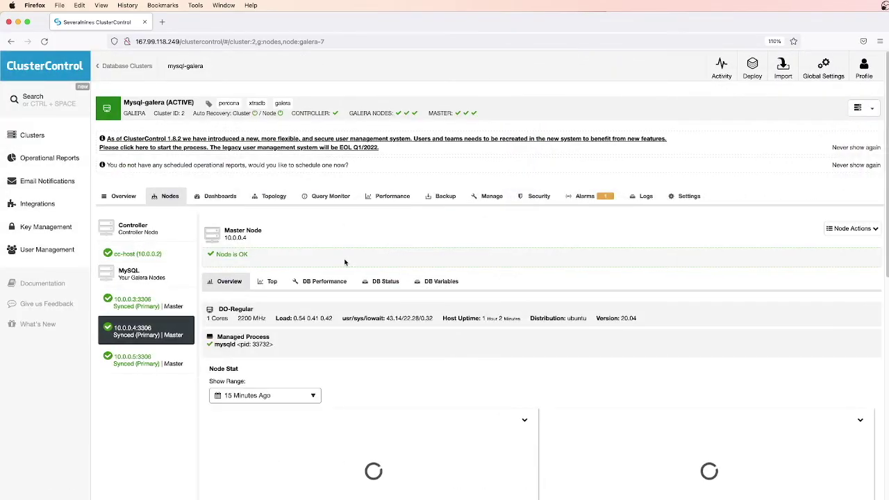
scroll(343, 206, down, 2)
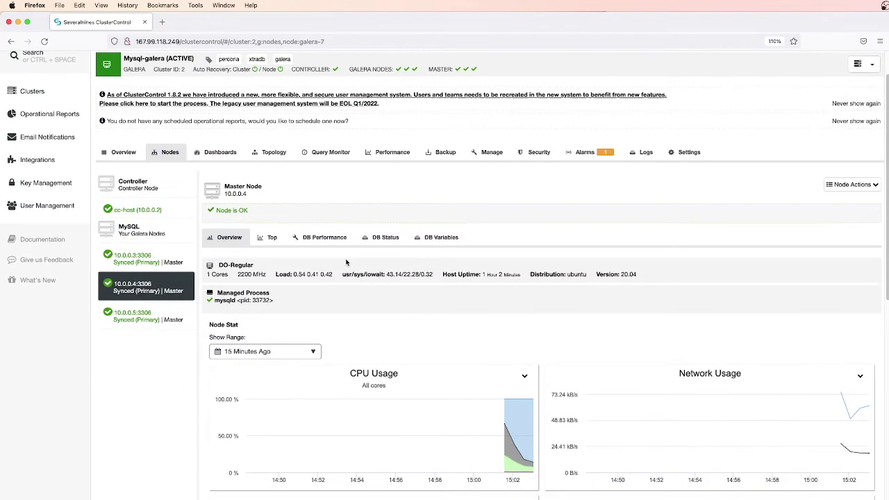
scroll(346, 262, down, 5)
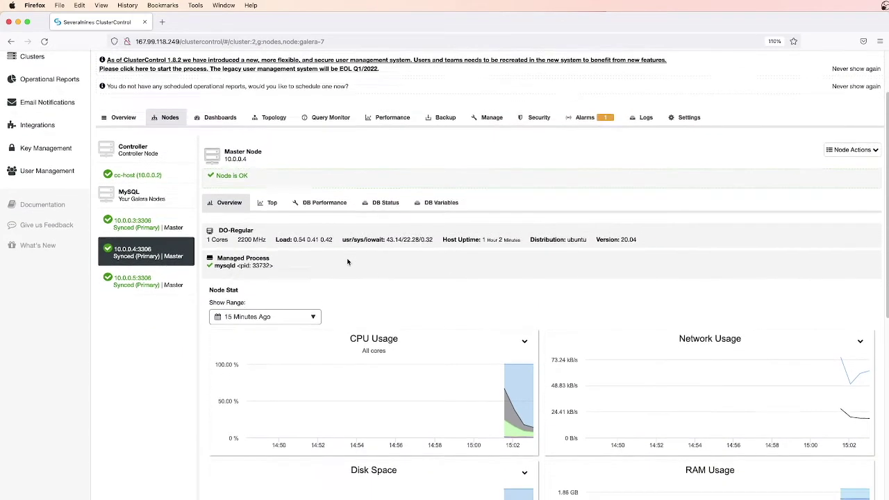
scroll(347, 262, down, 7)
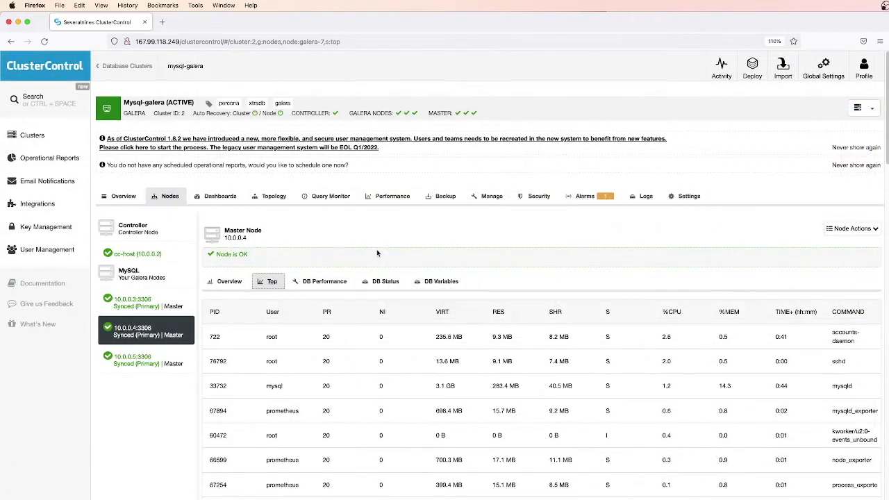
scroll(377, 252, down, 4)
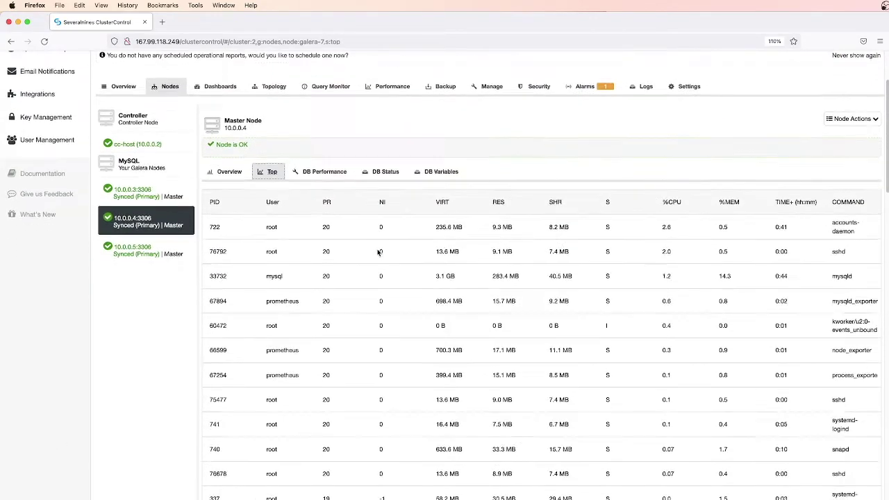
scroll(378, 252, down, 2)
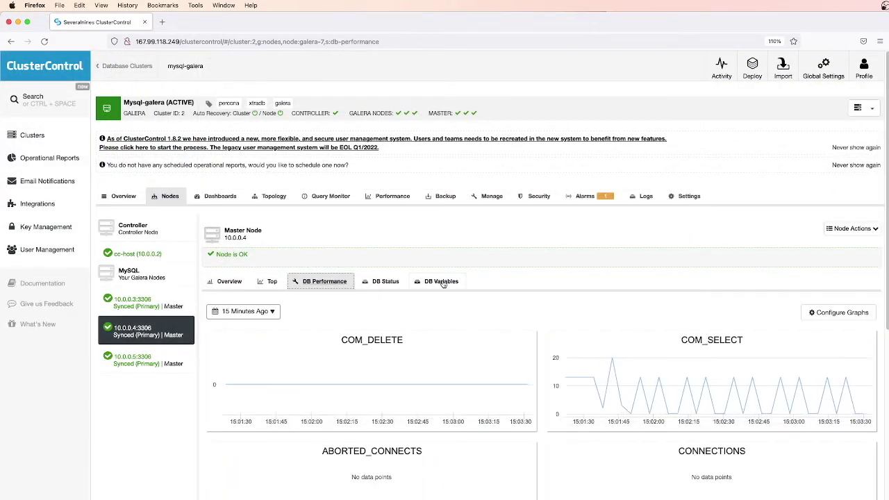
scroll(445, 282, down, 2)
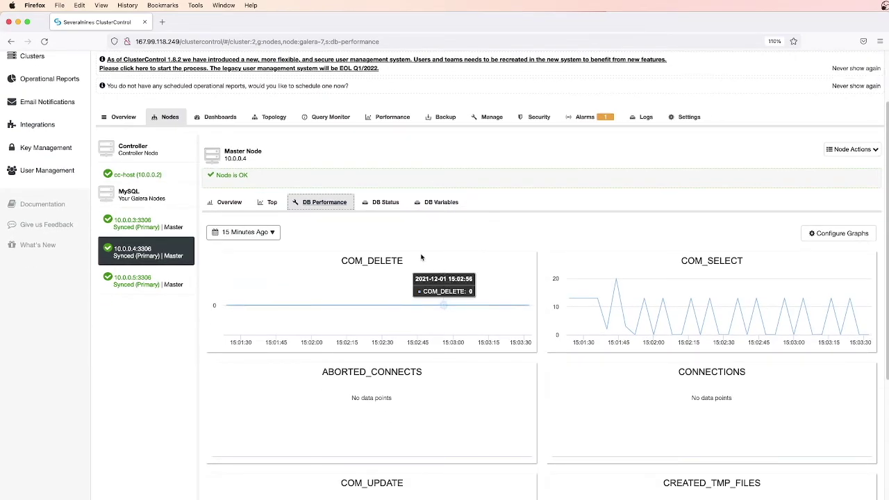
click(384, 202)
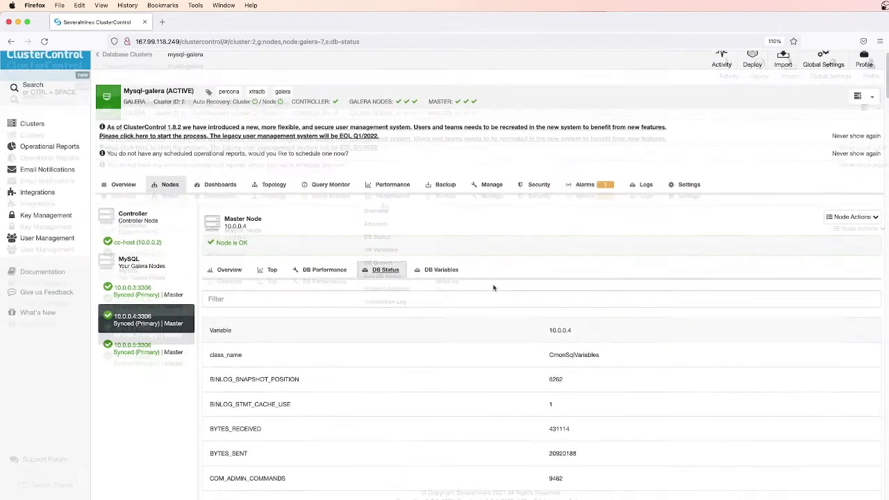
scroll(493, 283, down, 3)
scroll(491, 279, down, 3)
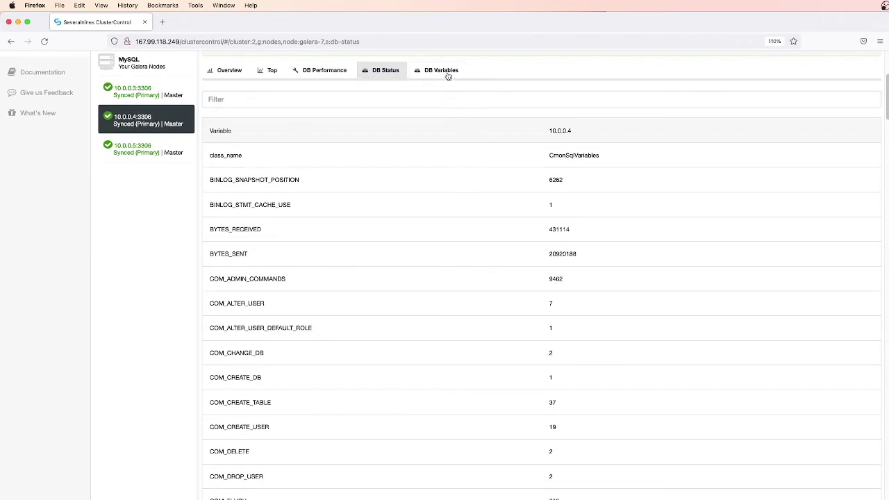
Review node 10.0.0.4's DB Variables, then show the mysql-galera topology
click(448, 74)
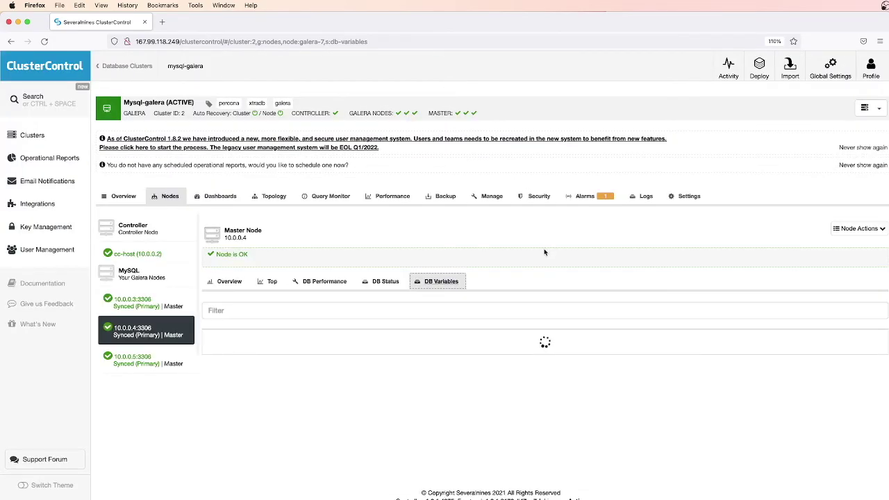
scroll(539, 262, down, 3)
scroll(539, 262, down, 3)
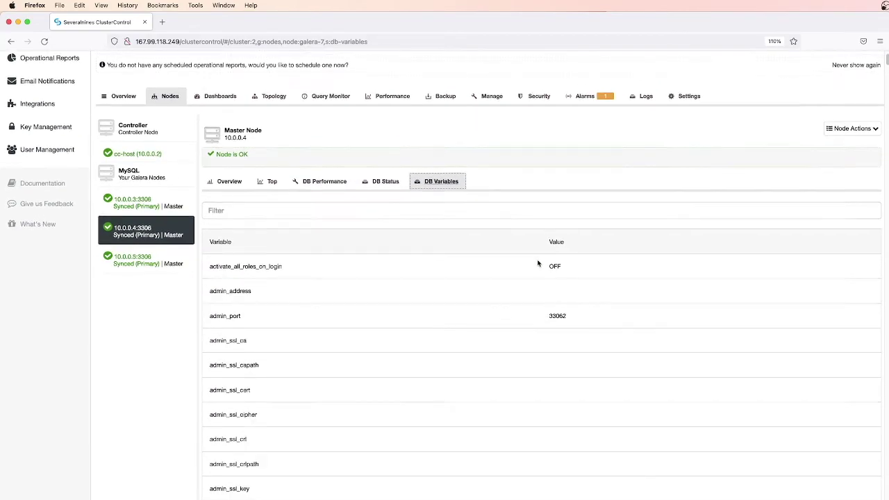
scroll(537, 262, down, 1)
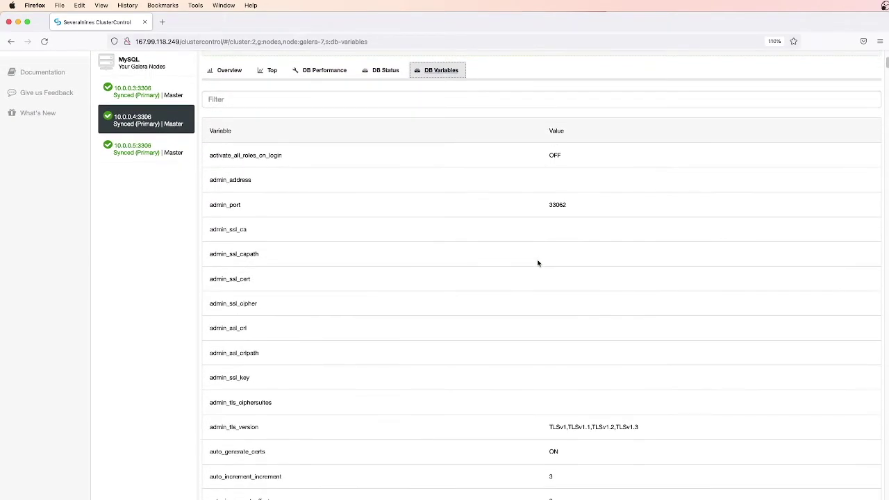
scroll(538, 263, up, 6)
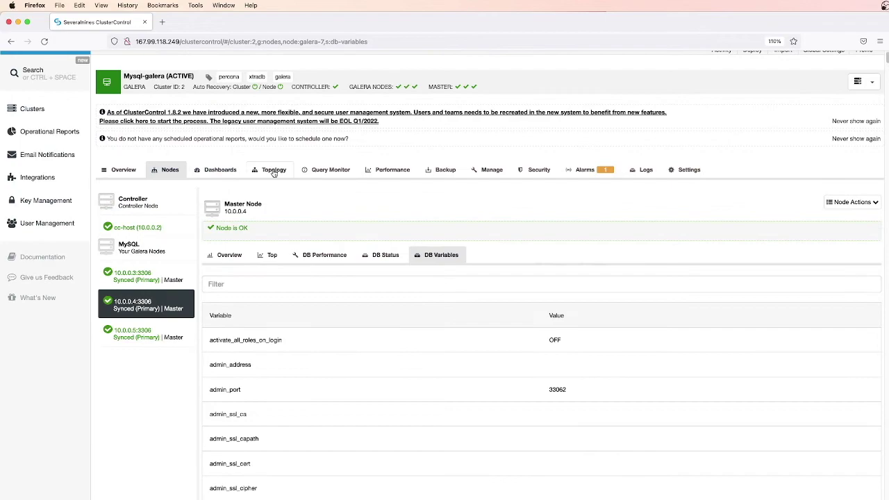
click(273, 171)
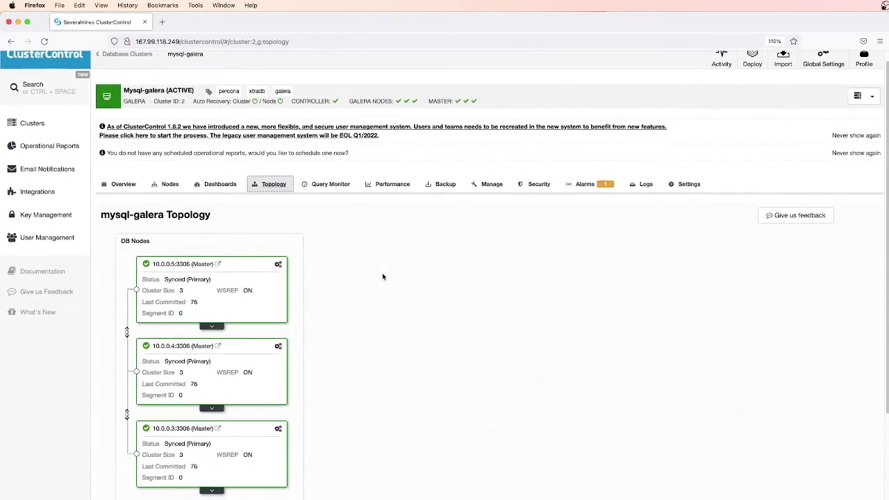
Scroll the mysql-galera topology to inspect its three Synced (Primary) masters
scroll(374, 270, down, 2)
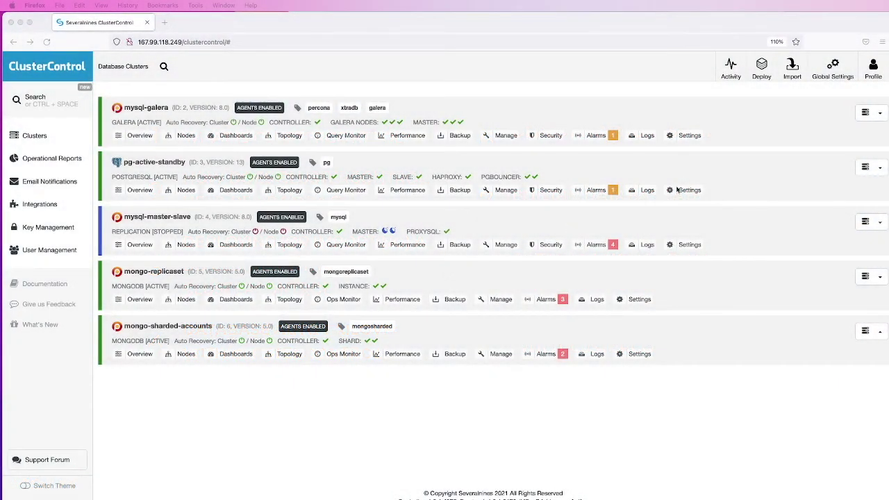
In pg-active-standby's runtime configuration, find replication_auto_rebuild_slave and set it to true
click(151, 165)
click(150, 164)
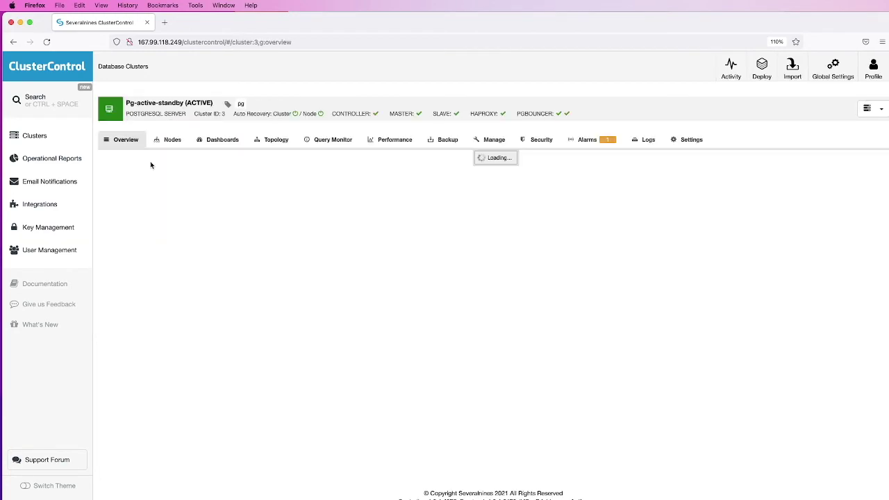
mouse_move(692, 147)
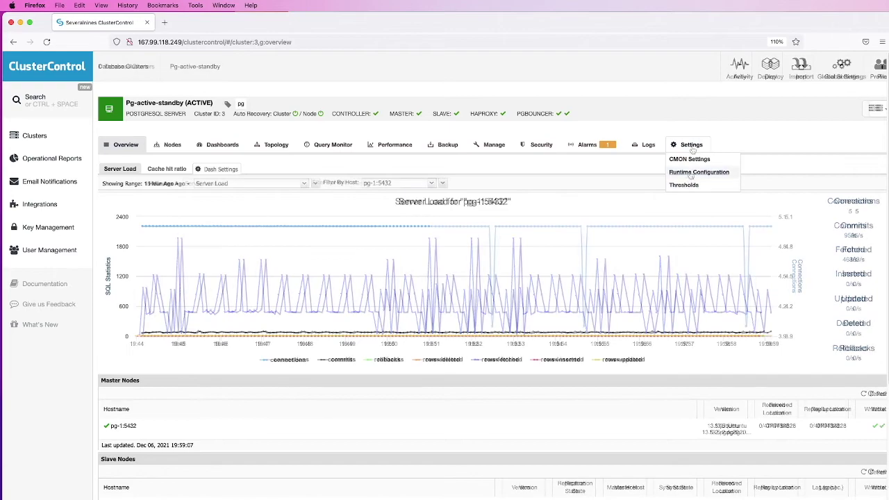
click(691, 173)
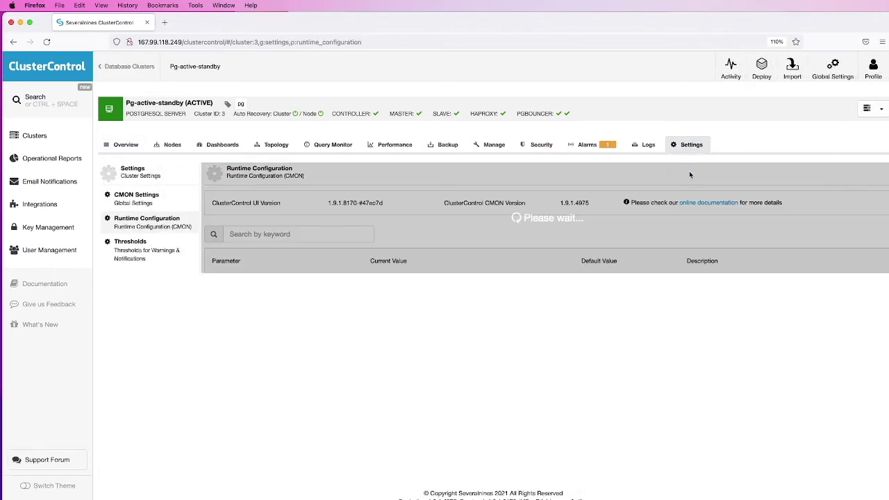
click(236, 234)
text(r)
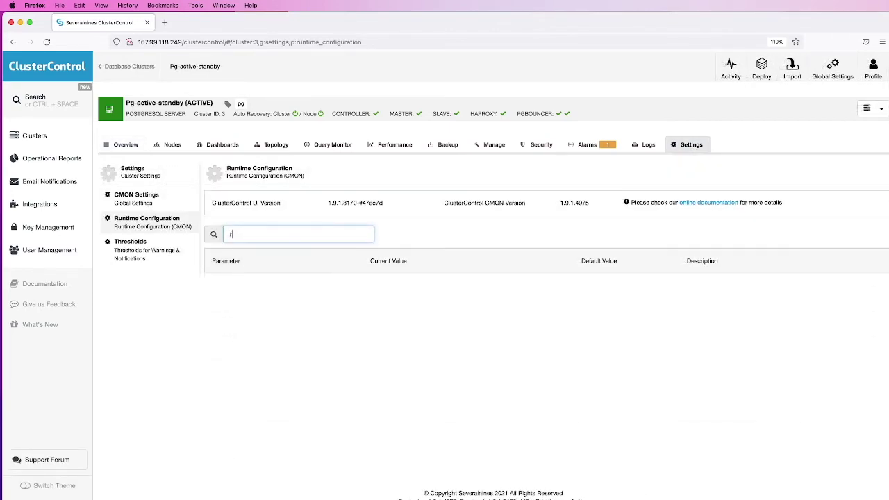
text(ebuild)
click(398, 321)
text(true)
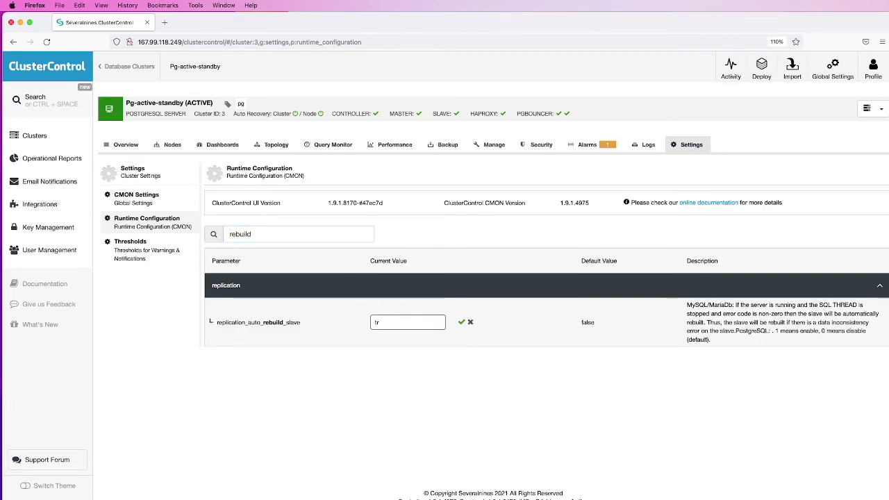
click(461, 322)
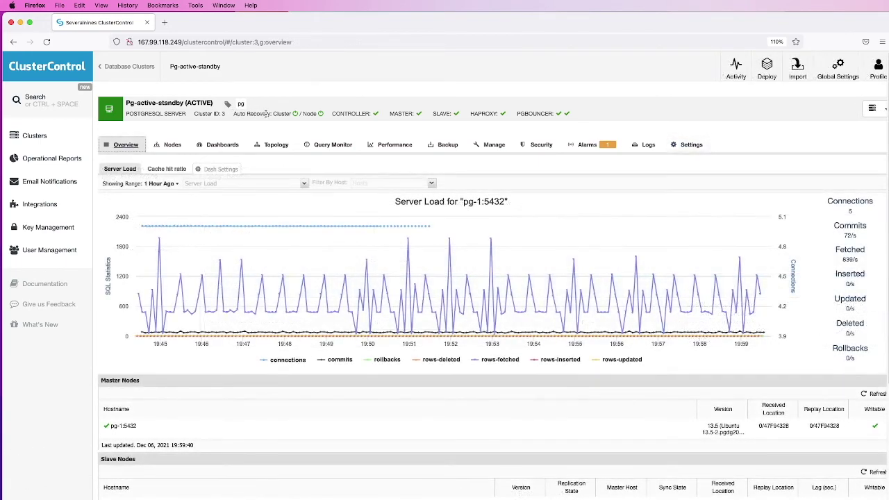
Show pg-active-standby's Topology and expand the pg-1 master and pg-2 replica node cards
drag(235, 113, 280, 116)
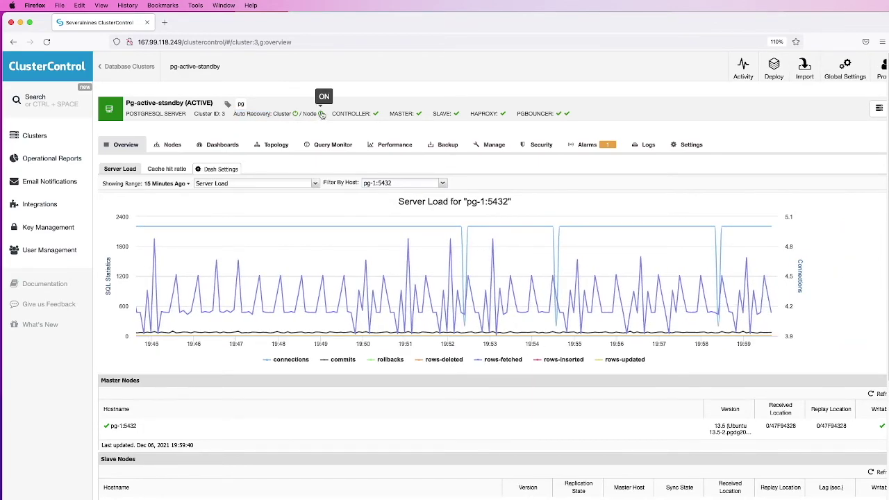
click(267, 147)
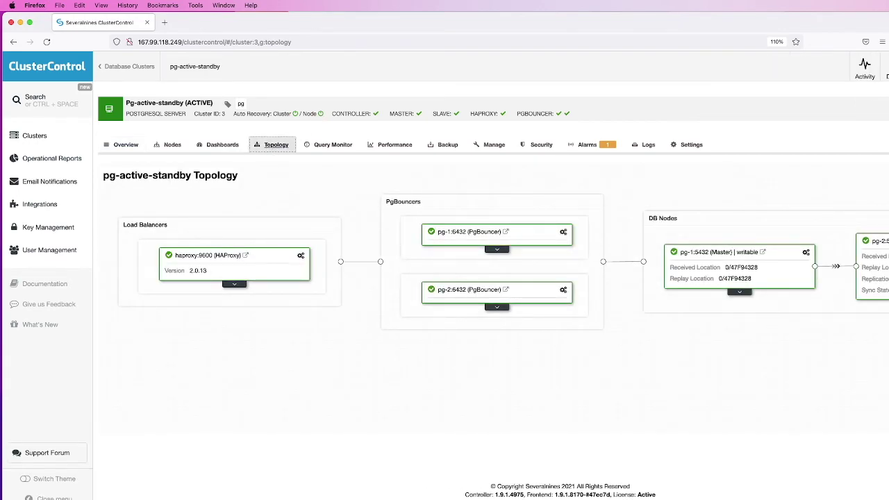
scroll(445, 278, right, 4)
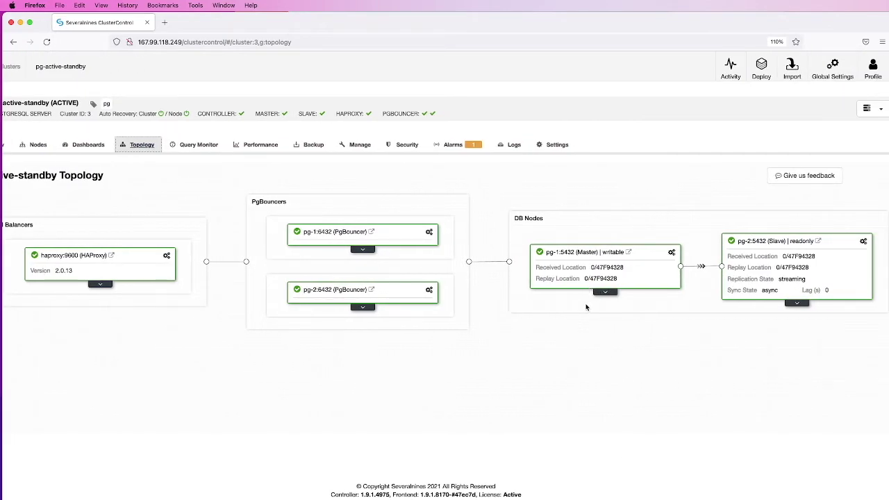
click(605, 292)
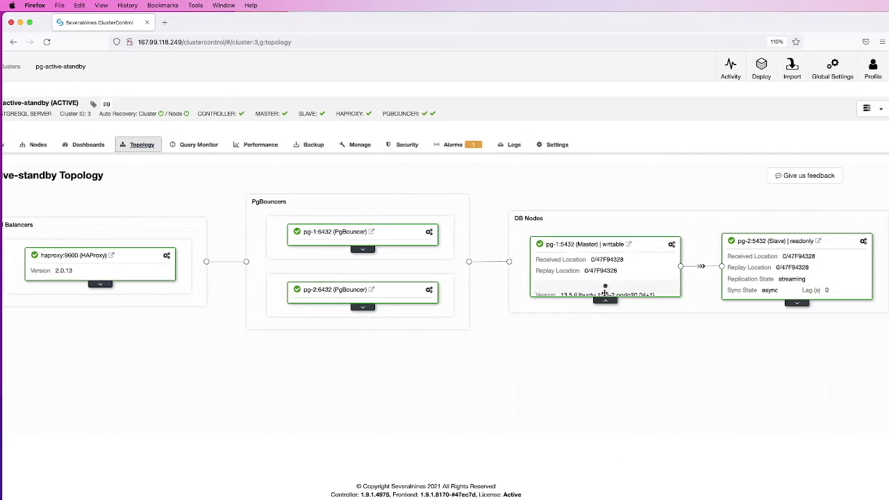
click(797, 311)
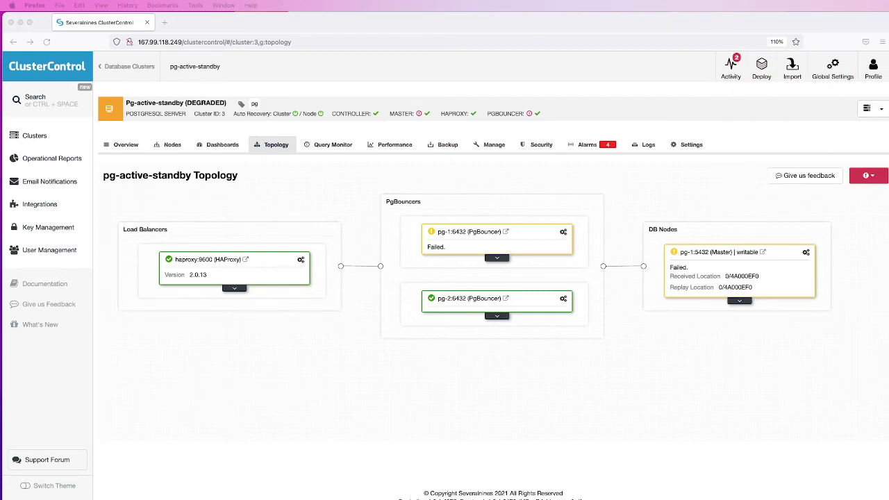
Reload the pg-active-standby topology repeatedly until failover makes pg-2 master and the cluster ACTIVE
click(244, 404)
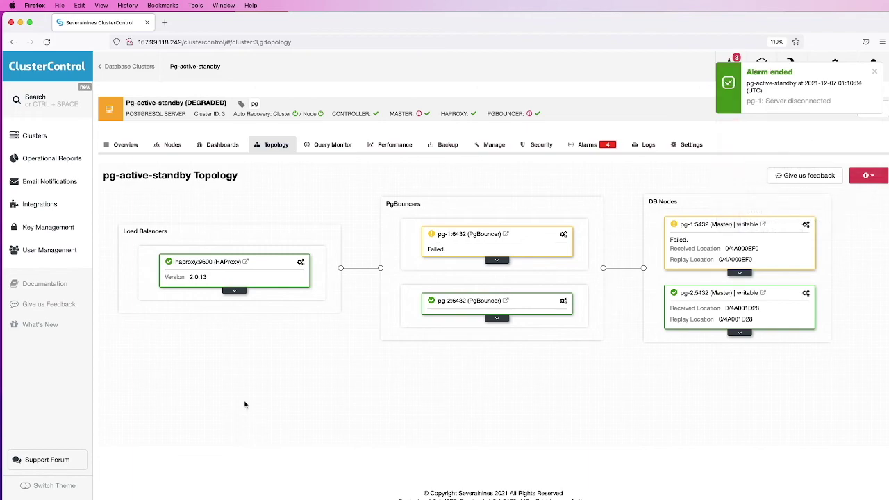
click(46, 42)
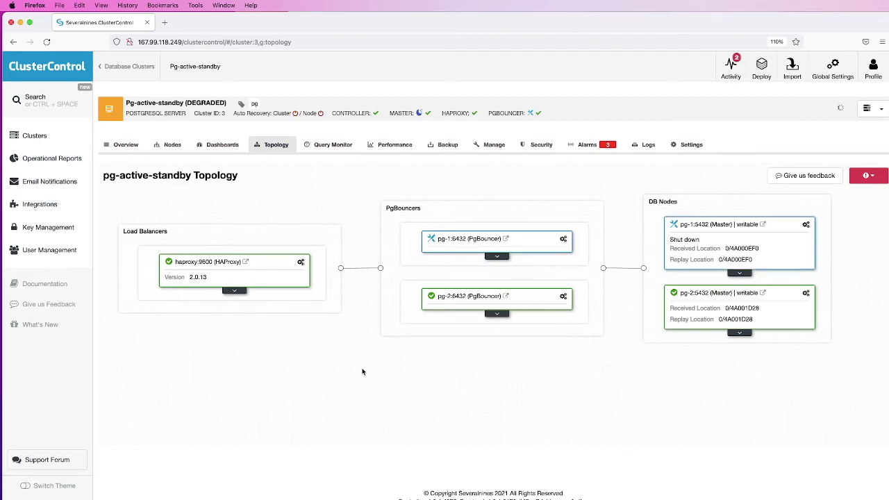
click(47, 43)
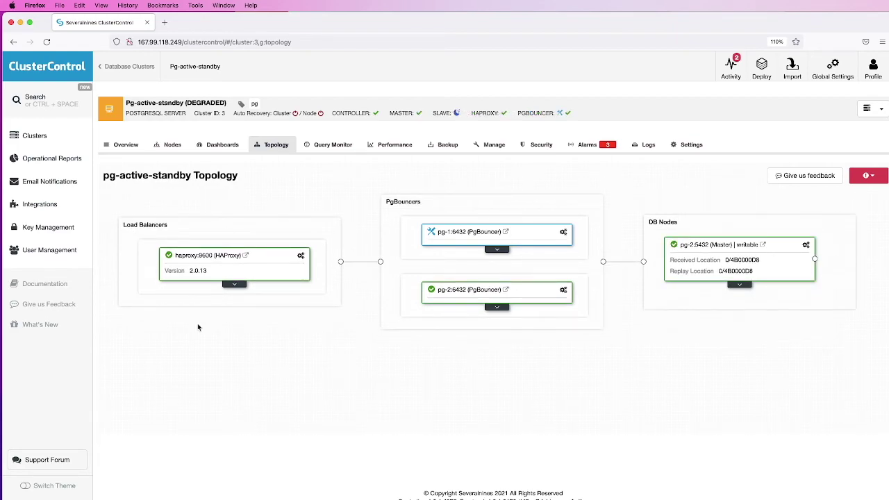
click(46, 42)
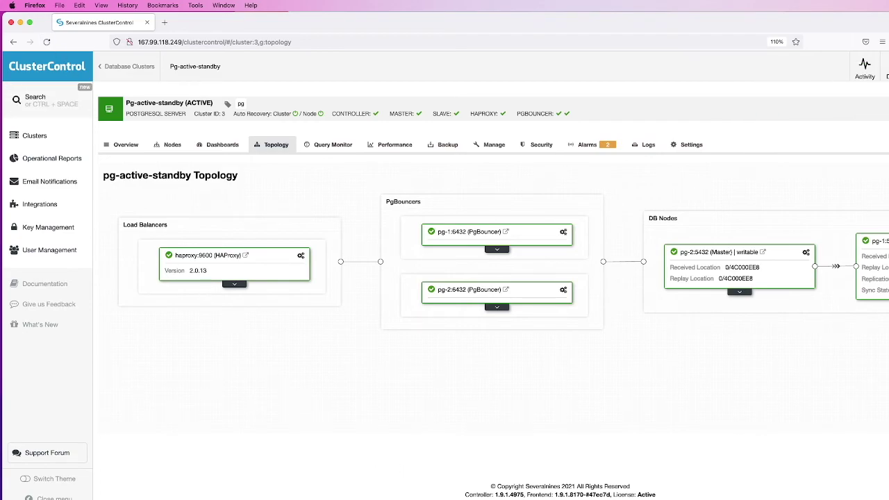
scroll(444, 278, right, 5)
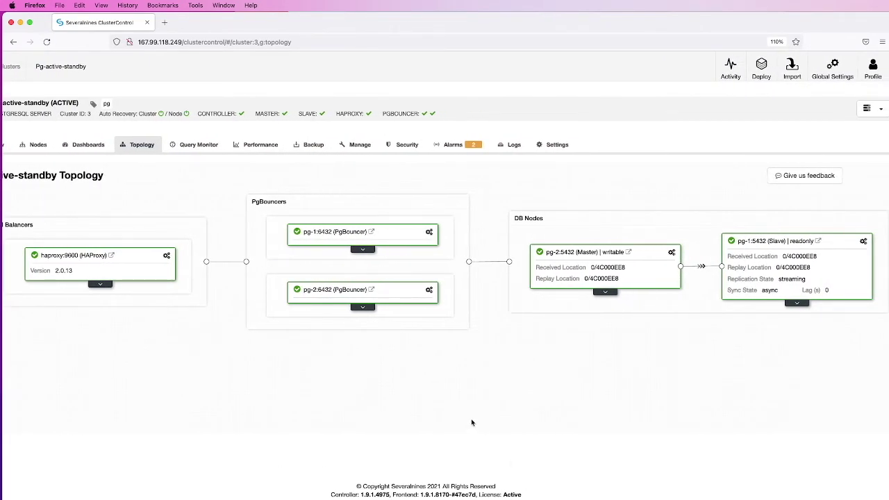
click(47, 42)
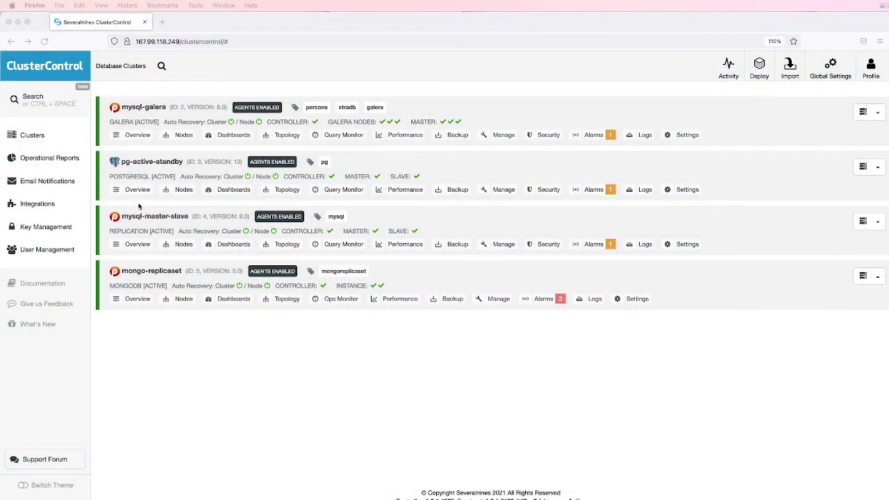
In mysql-master-slave's Backup Settings, set the retention period to 7 days and save
click(142, 216)
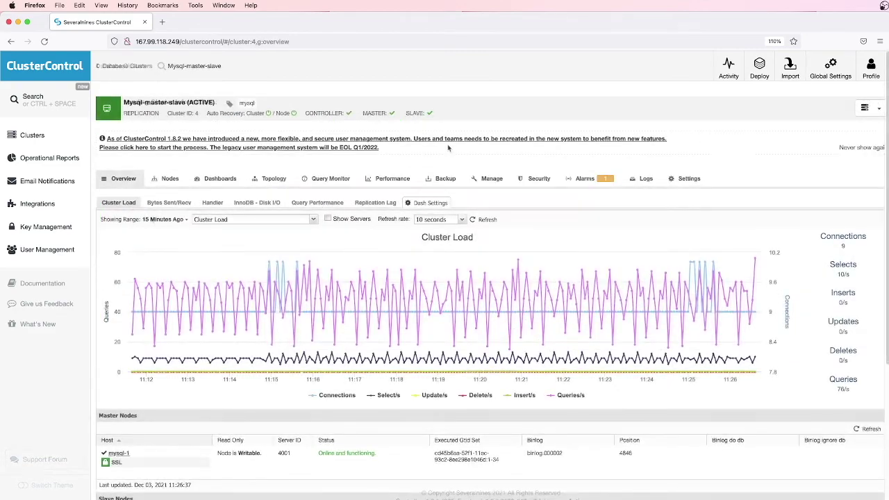
click(446, 198)
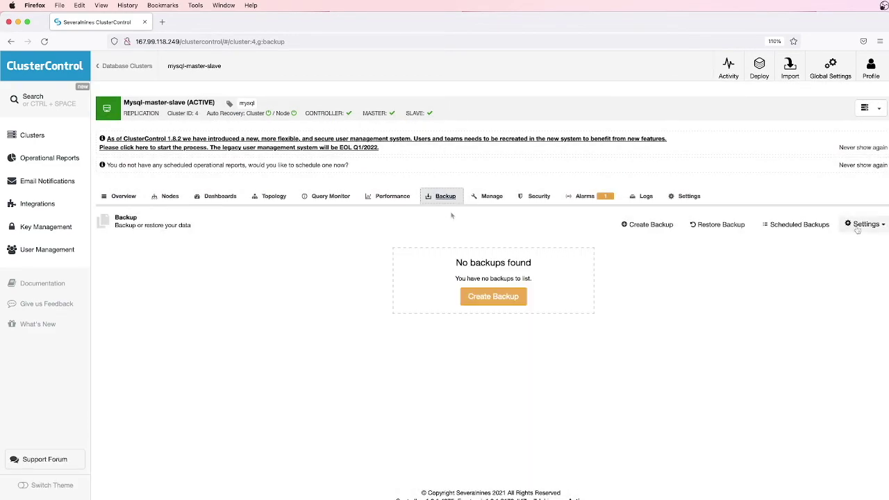
click(861, 225)
click(856, 241)
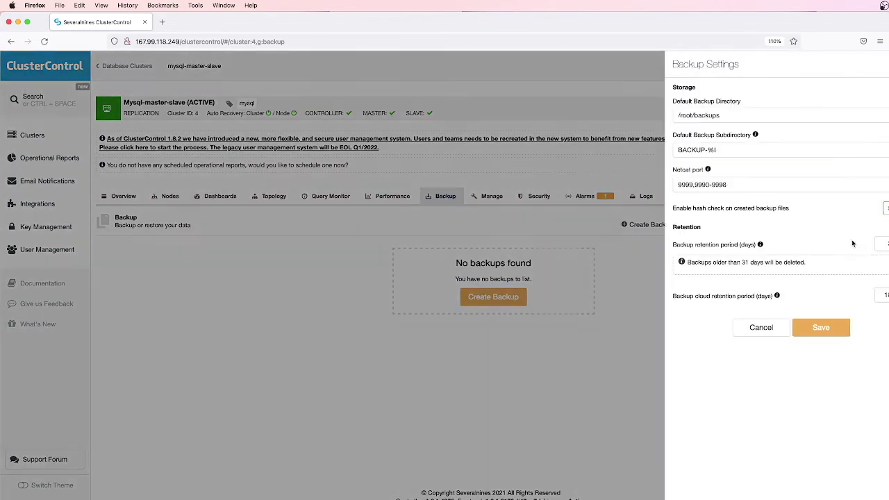
click(748, 115)
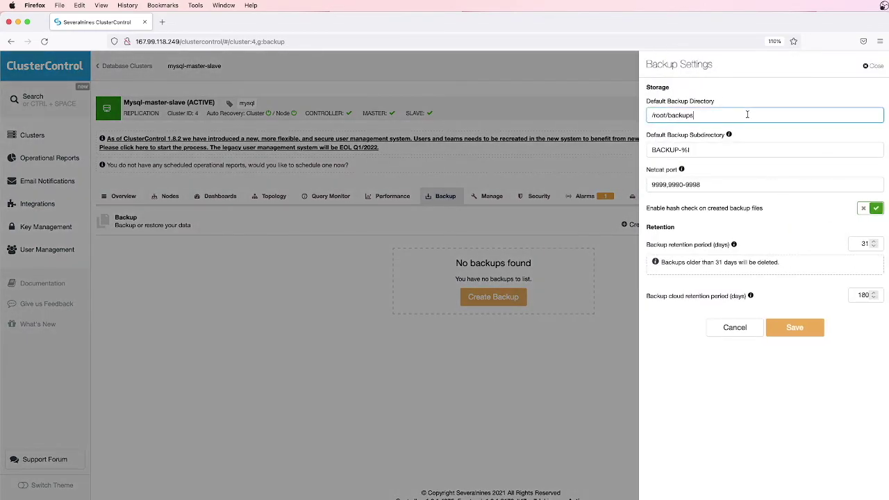
mouse_move(730, 136)
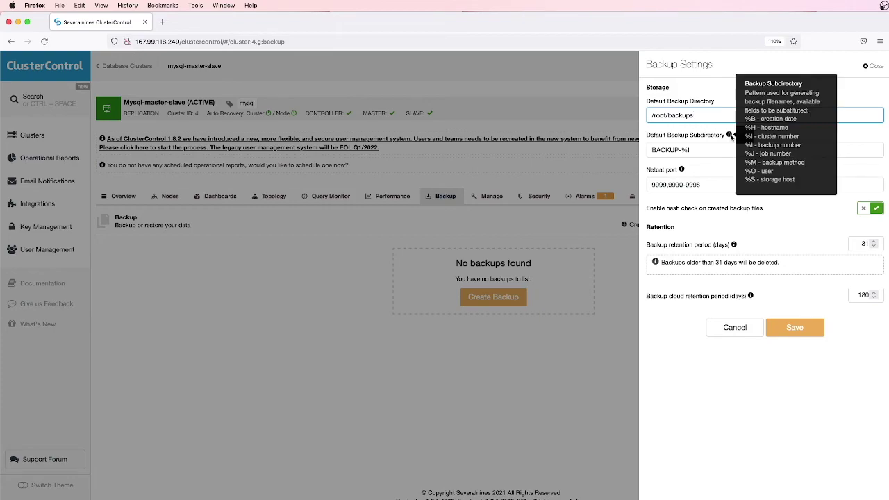
click(716, 185)
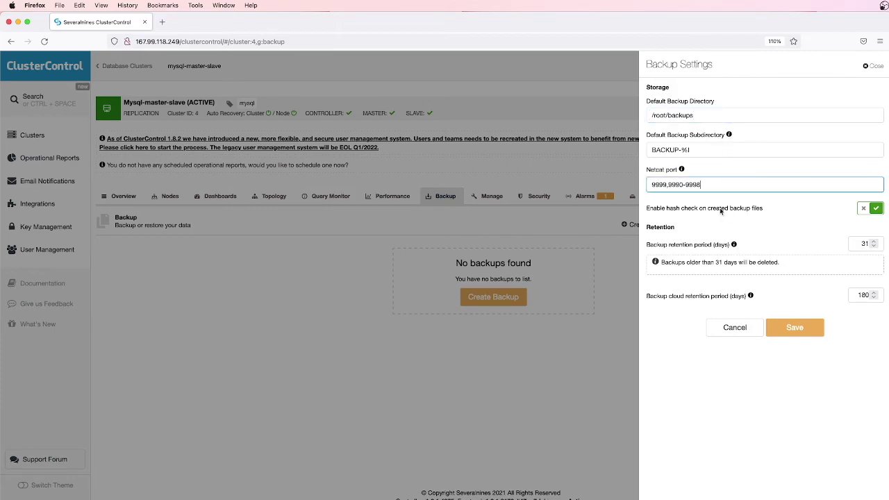
click(864, 244)
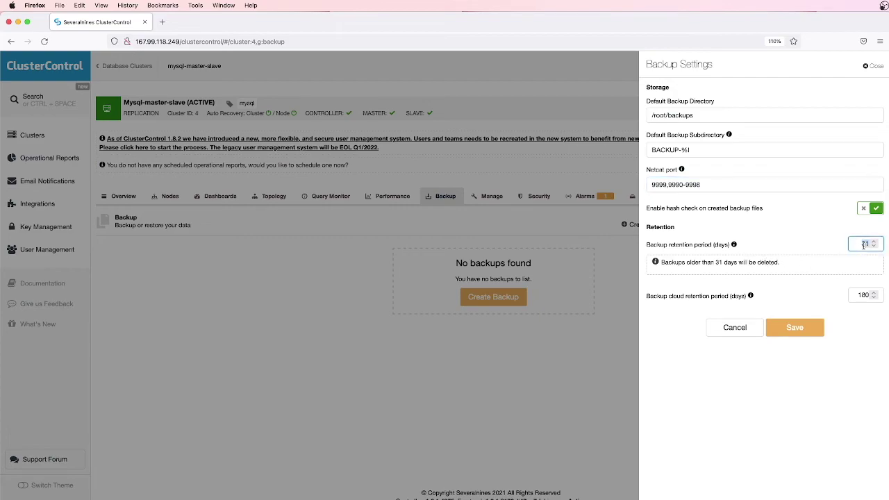
text(7)
mouse_move(751, 296)
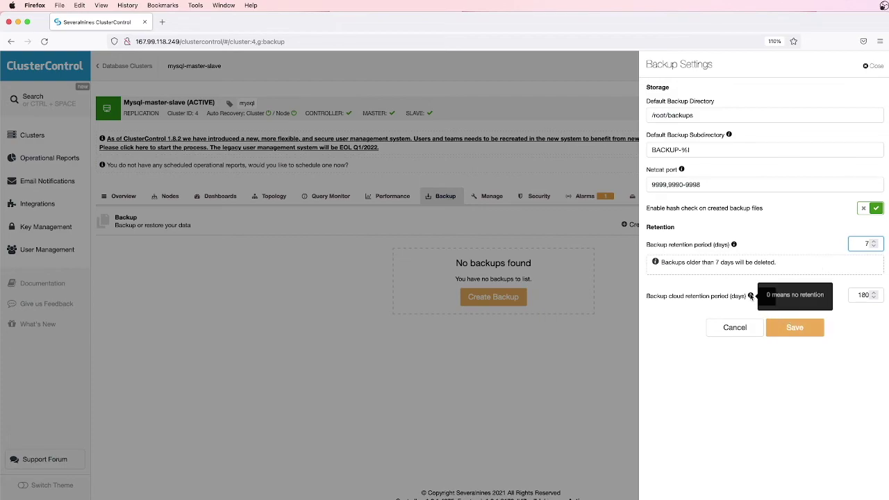
click(793, 329)
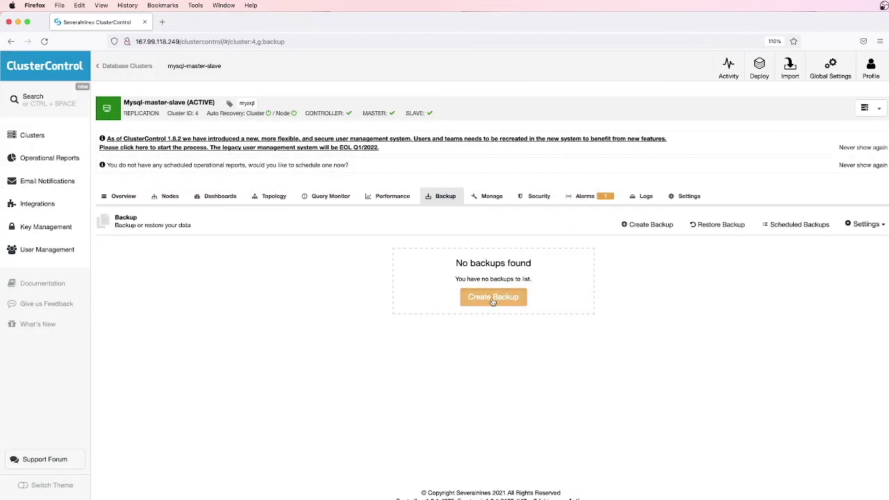
Start a single immediate backup of mysql-master-slave rather than a scheduled one
click(492, 300)
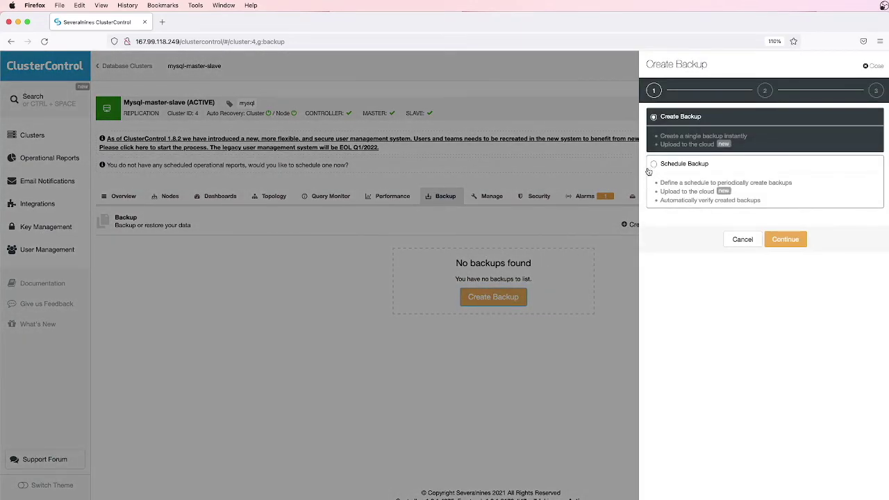
click(654, 169)
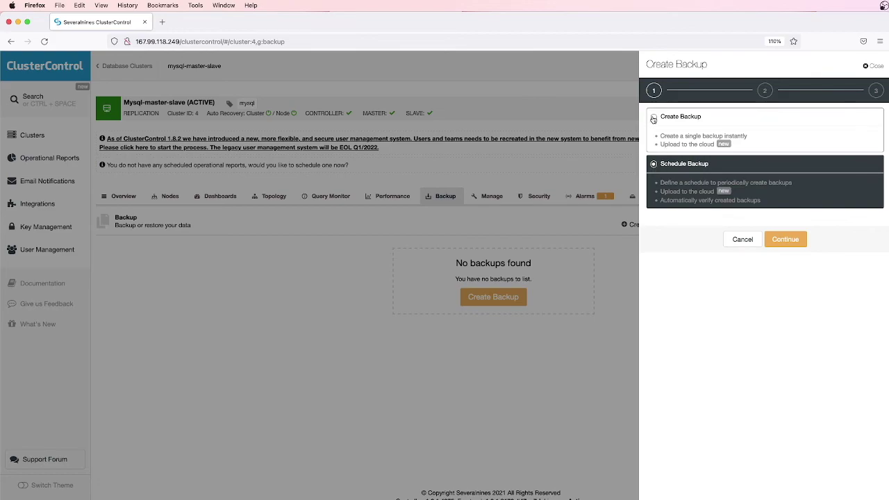
click(653, 120)
click(786, 240)
Choose xtrabackup (full) from mysql-1:3306 (Master), keeping storage in /root/backups, and continue
click(708, 141)
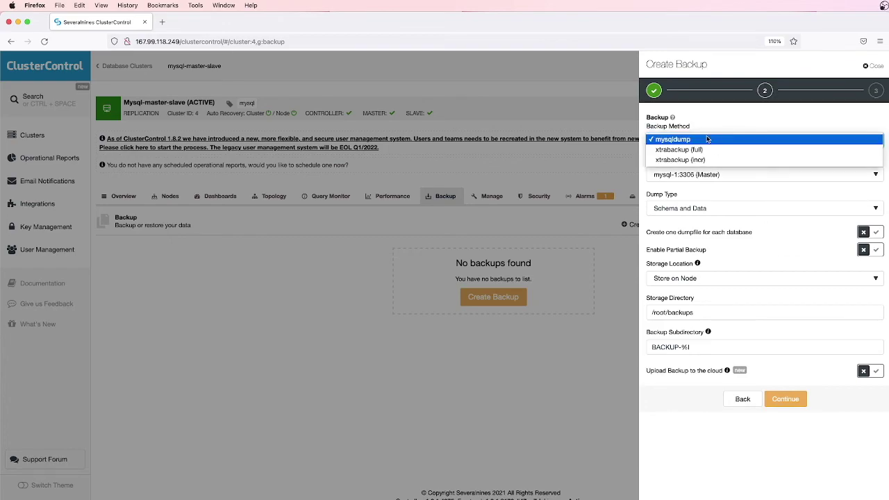
click(707, 150)
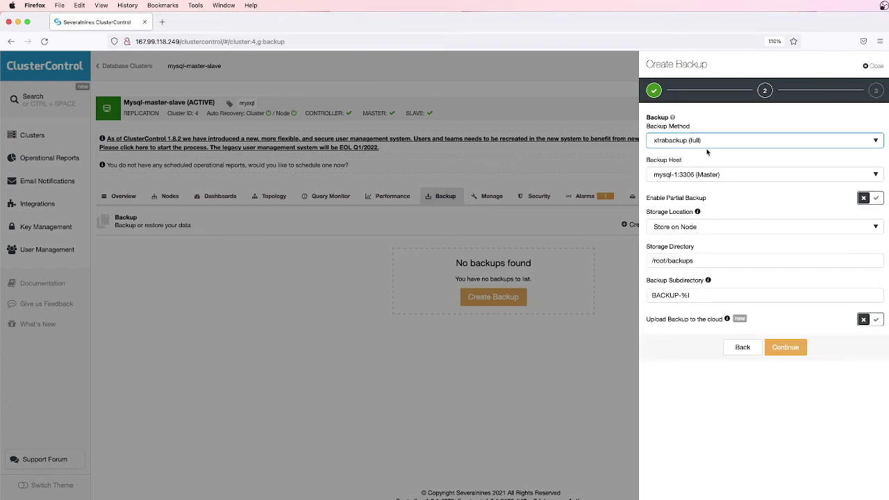
click(737, 175)
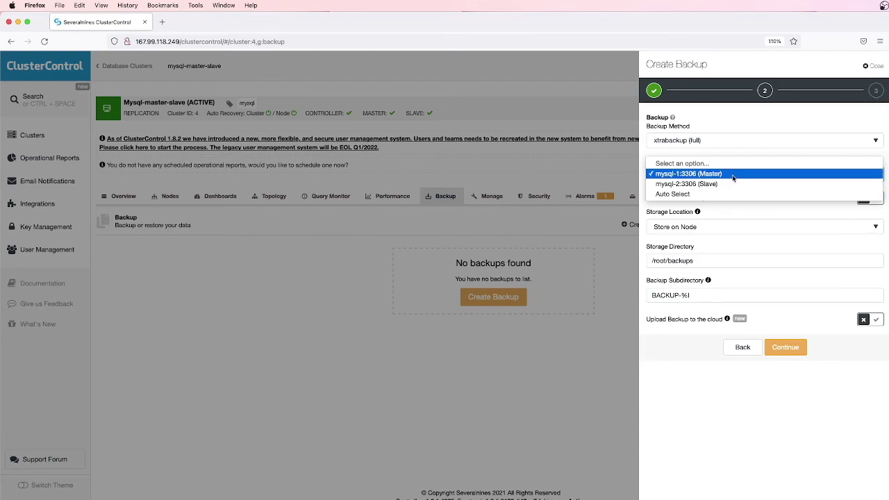
click(733, 175)
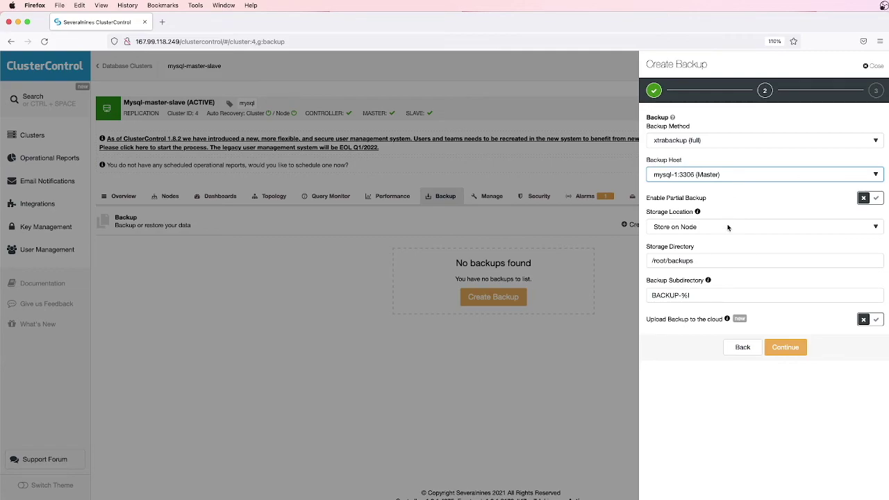
click(727, 259)
click(738, 294)
mouse_move(729, 321)
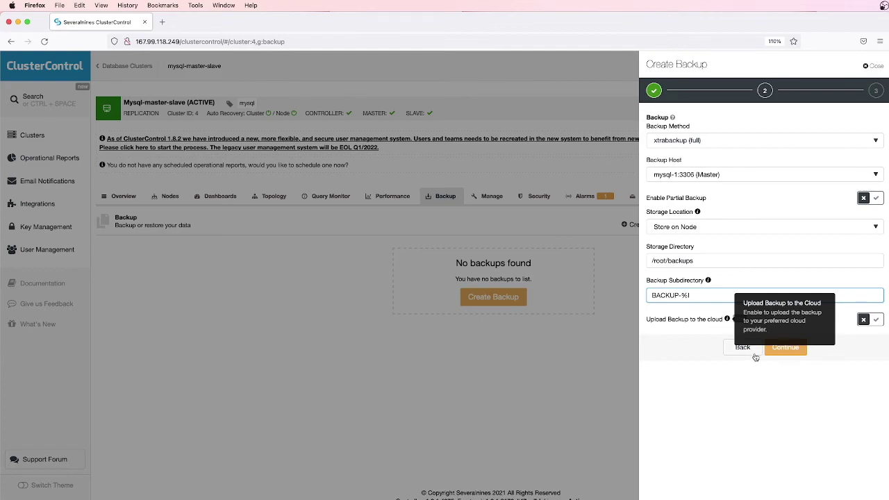
click(785, 347)
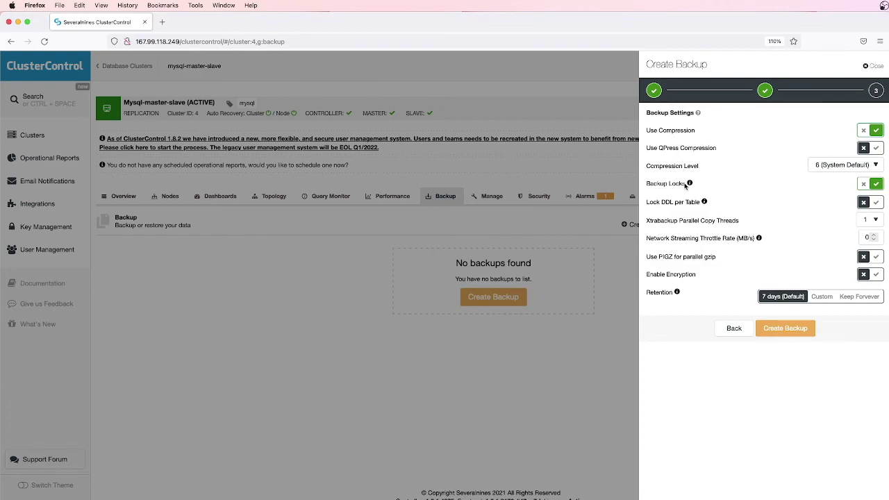
Keep the default 7-day retention and launch the one-off backup job
mouse_move(688, 186)
mouse_move(703, 202)
mouse_move(759, 238)
mouse_move(677, 294)
click(821, 297)
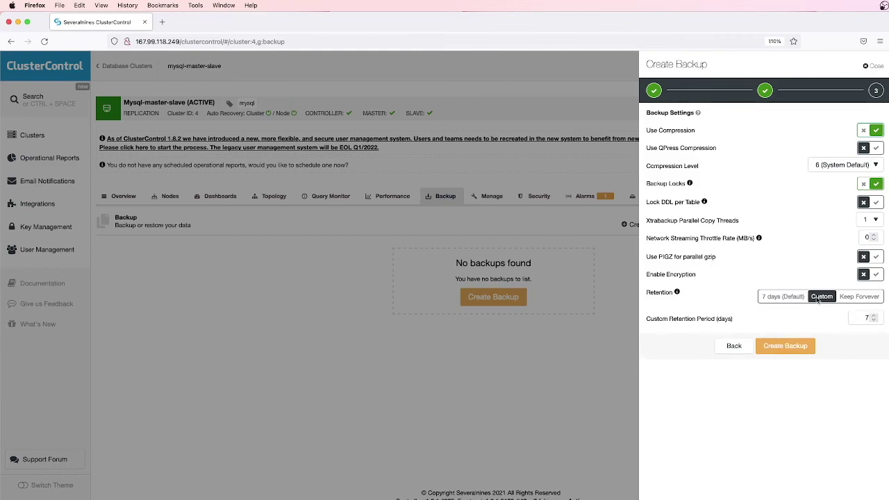
click(779, 298)
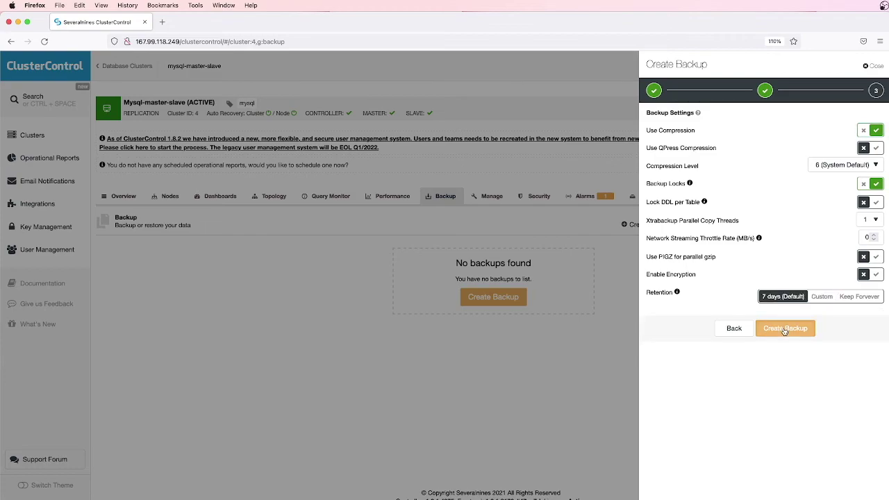
click(785, 330)
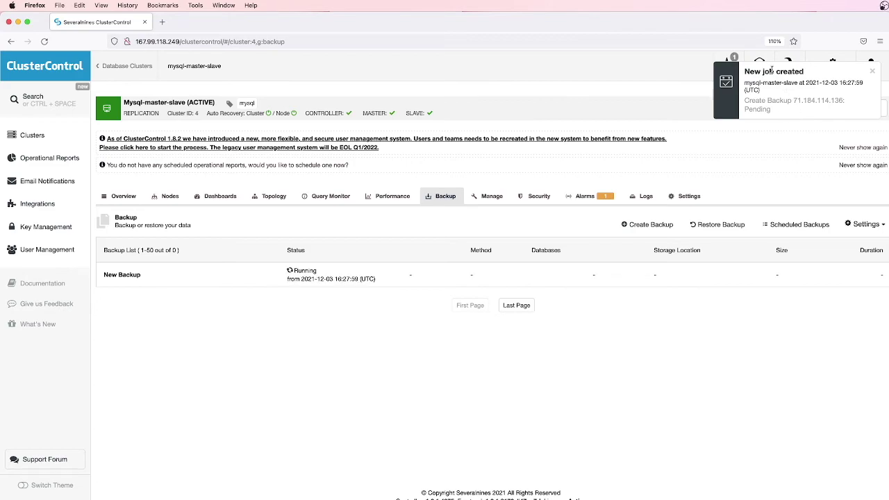
Watch Backup Set 4 change from Running to Completed and expand its details
double_click(306, 271)
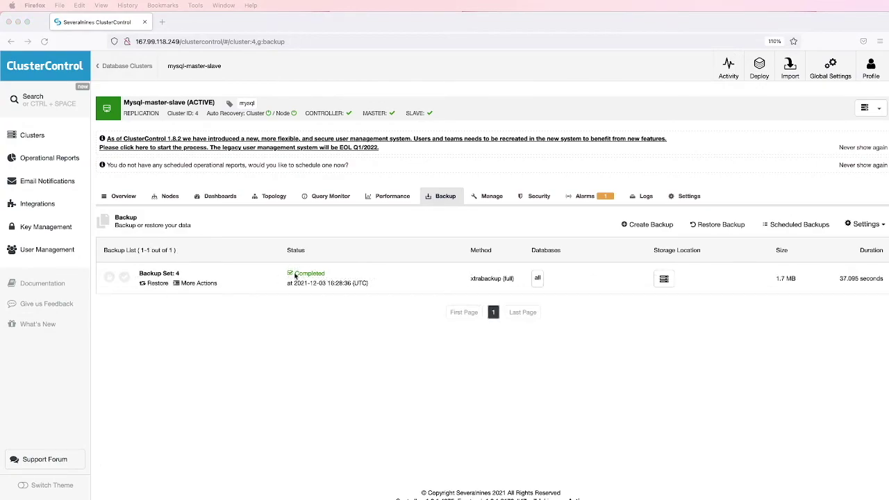
double_click(306, 273)
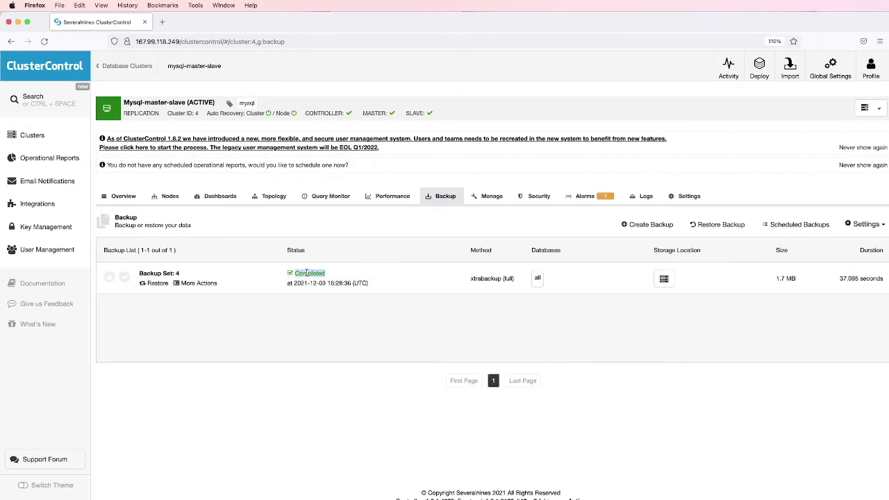
click(306, 273)
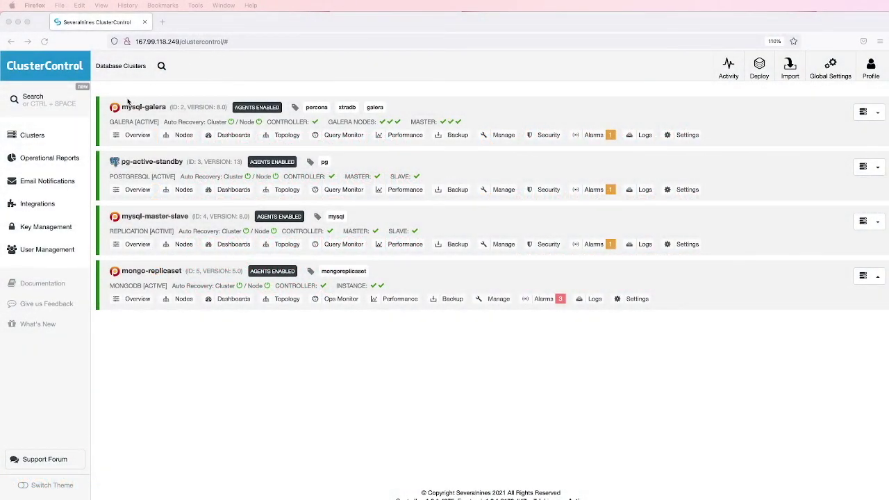
Open mysql-galera's backups and start a new scheduled backup
click(135, 108)
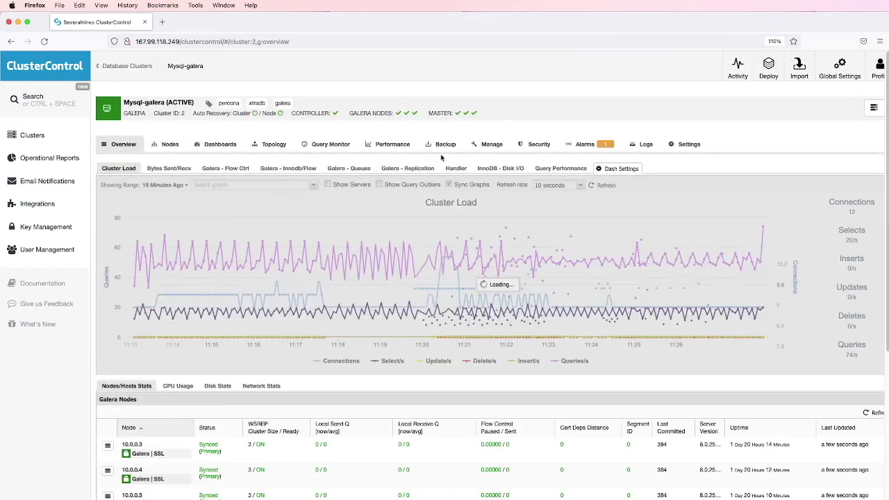
click(444, 147)
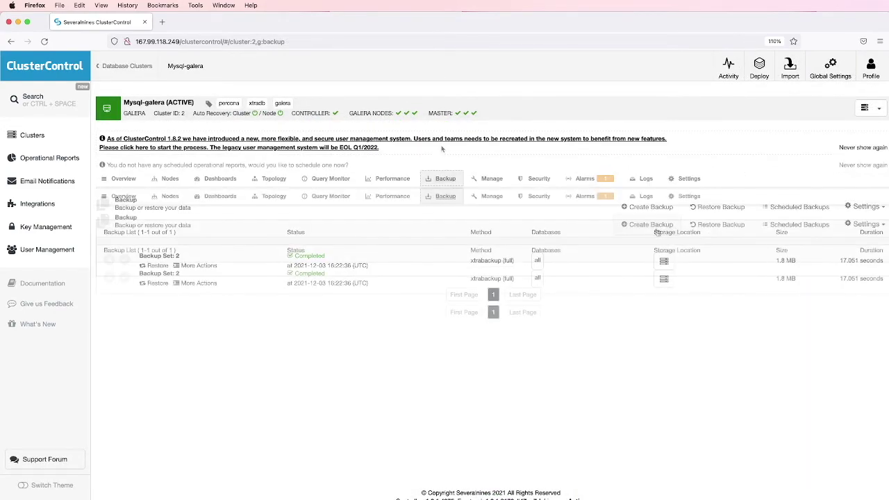
click(647, 228)
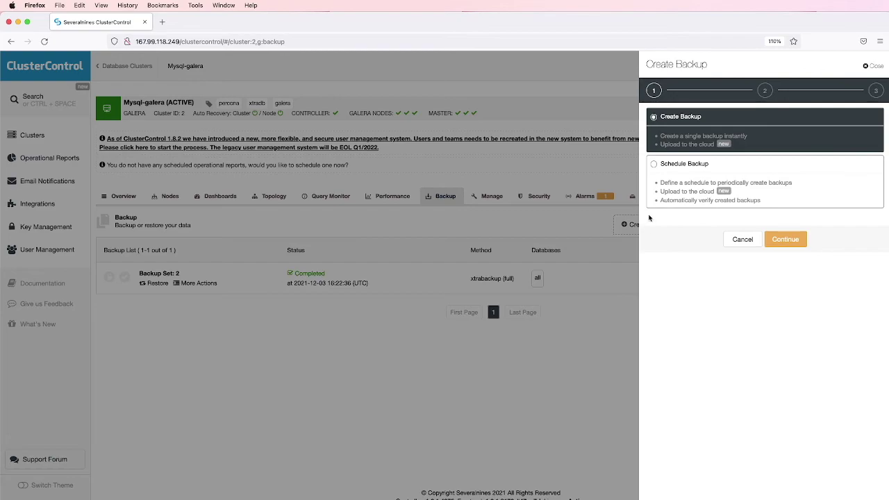
click(654, 167)
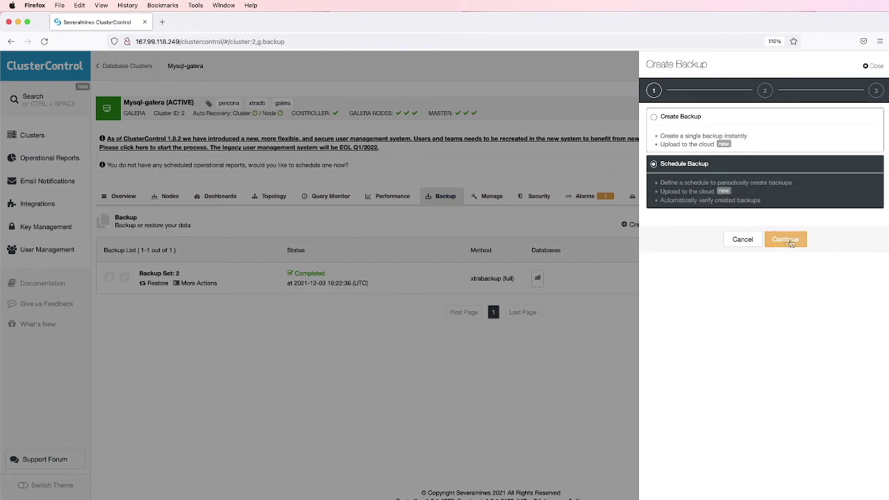
click(786, 240)
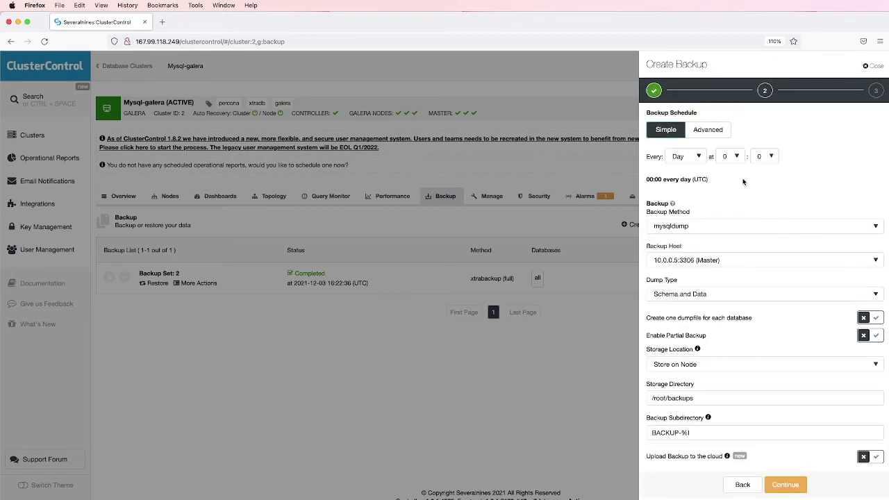
Set the schedule to run every day at 01:30
click(698, 157)
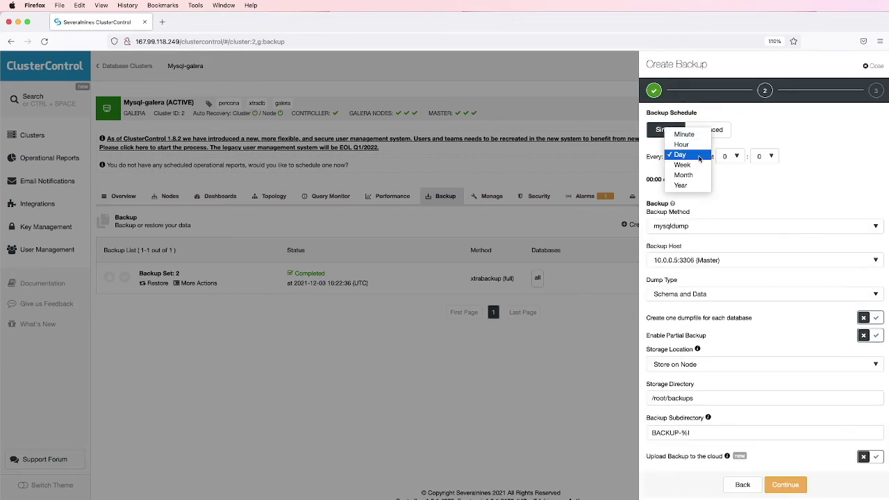
click(699, 156)
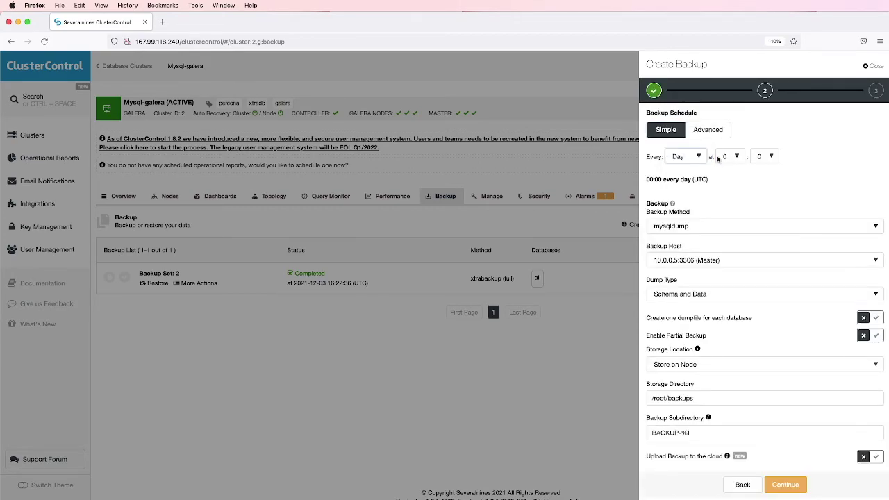
click(740, 157)
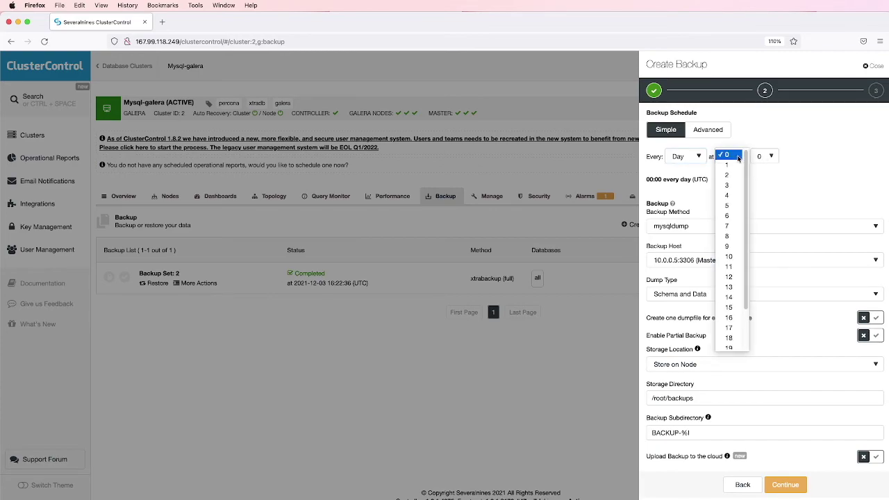
click(729, 164)
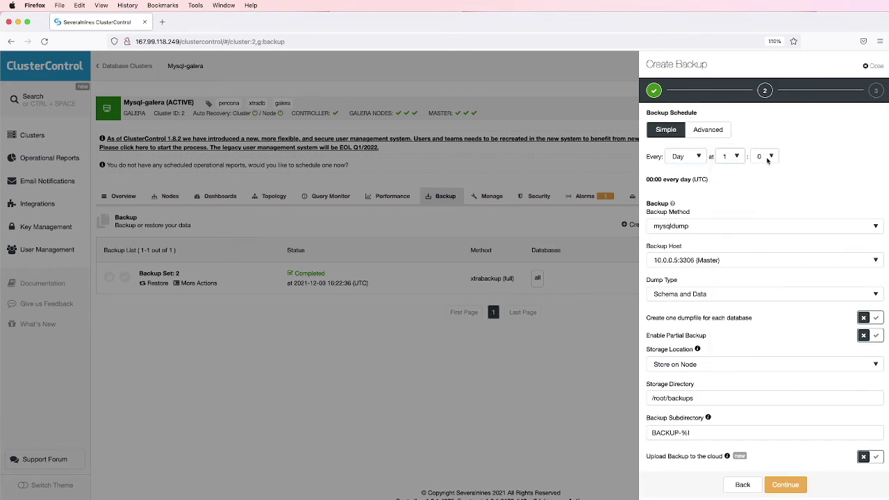
click(771, 157)
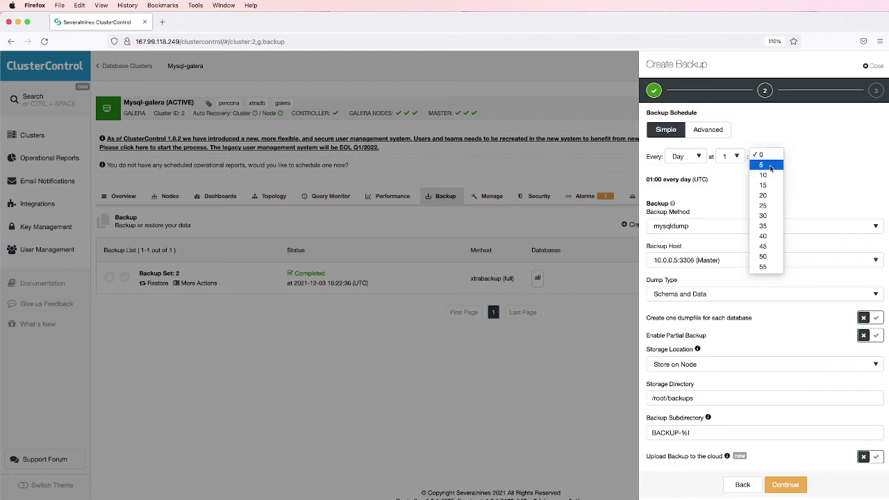
click(764, 216)
drag(682, 187, 712, 183)
Use xtrabackup (full) as the method with the backup host on Auto Select
click(733, 226)
click(732, 237)
click(747, 259)
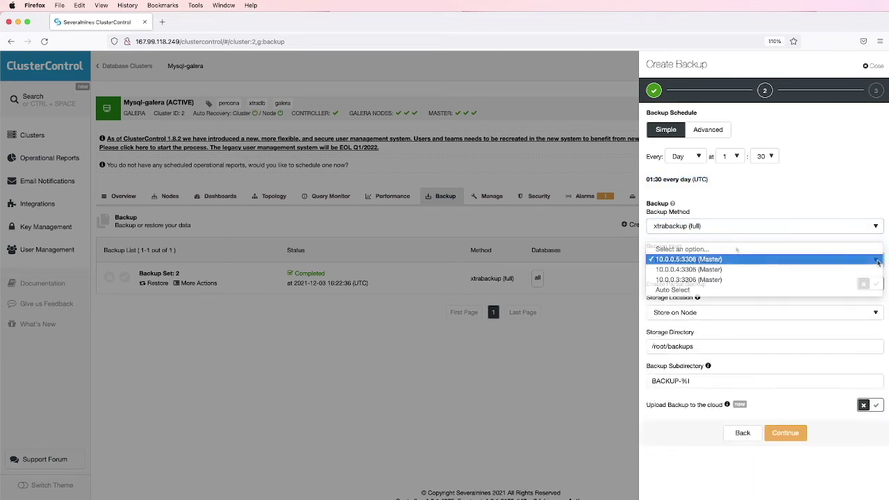
click(798, 290)
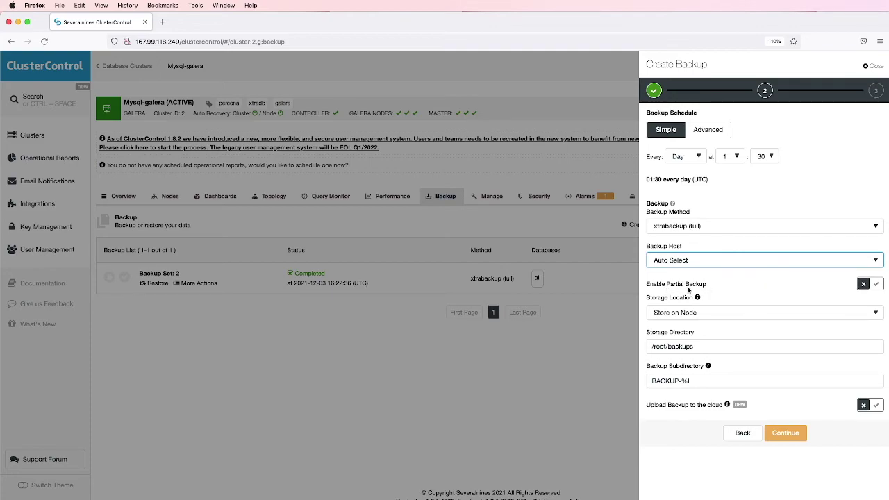
Review the backup settings, including Verify Backup, and save the daily 01:30 schedule
mouse_move(698, 299)
mouse_move(727, 406)
click(788, 436)
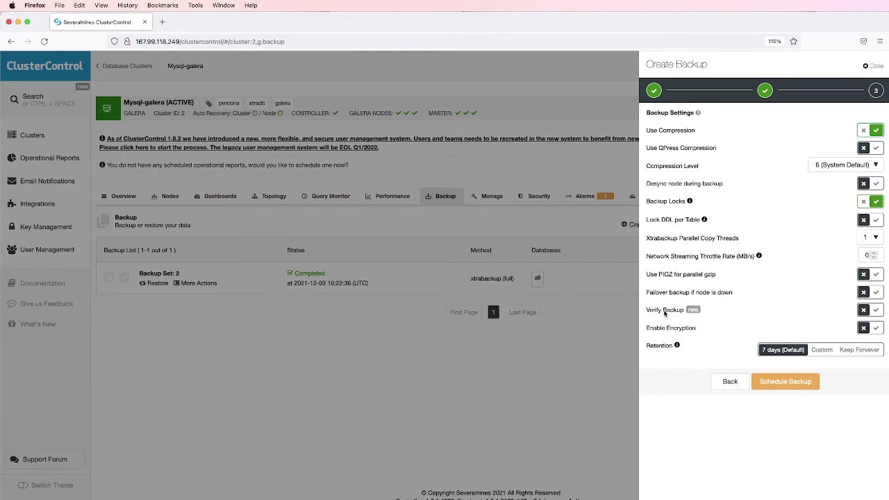
drag(646, 311, 685, 312)
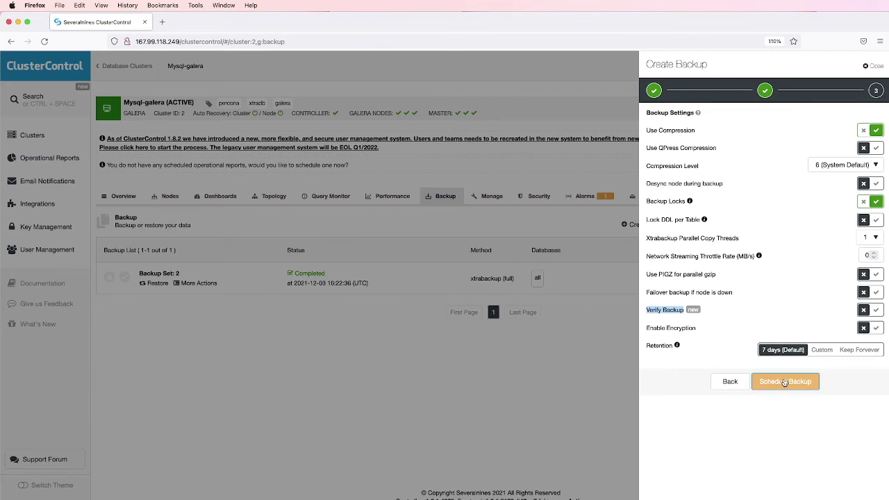
click(783, 382)
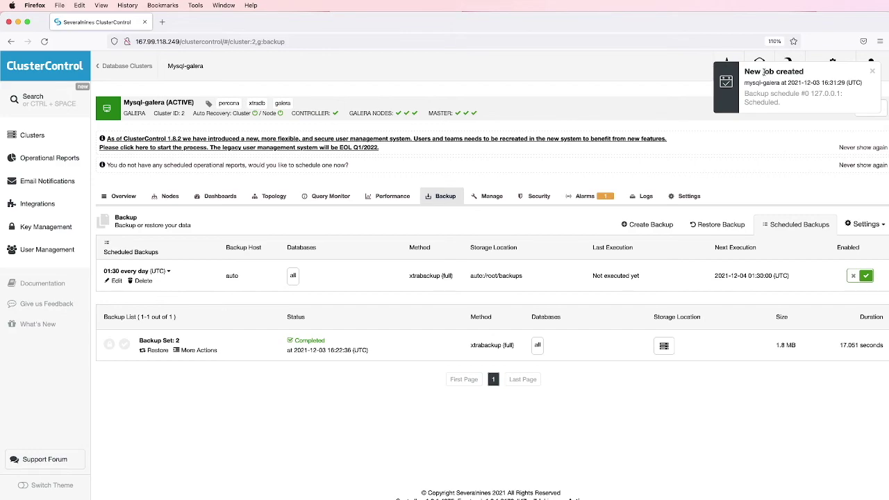
Inspect the new schedule's configuration and Auto Select host, then begin another mysql-galera backup
double_click(231, 276)
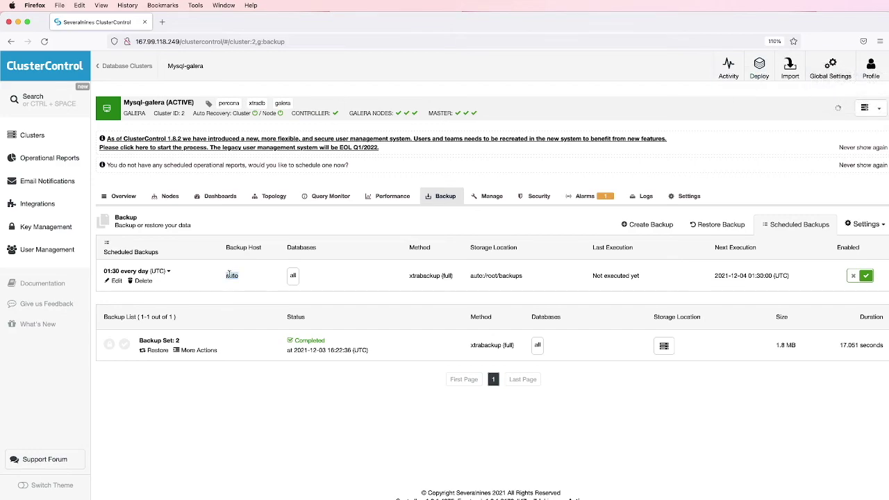
click(116, 281)
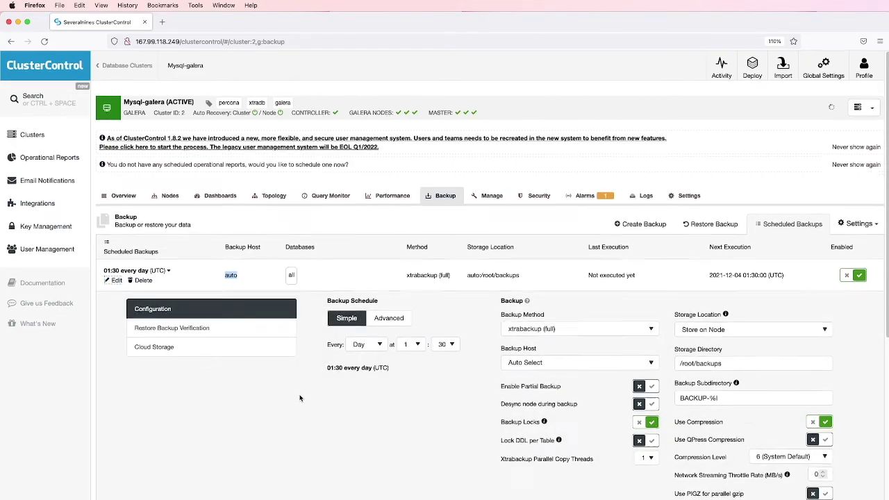
scroll(295, 399, down, 3)
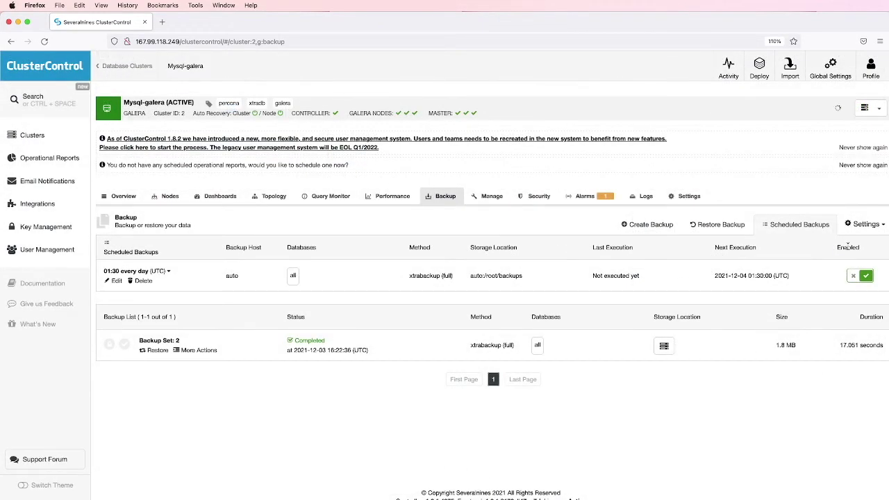
click(648, 225)
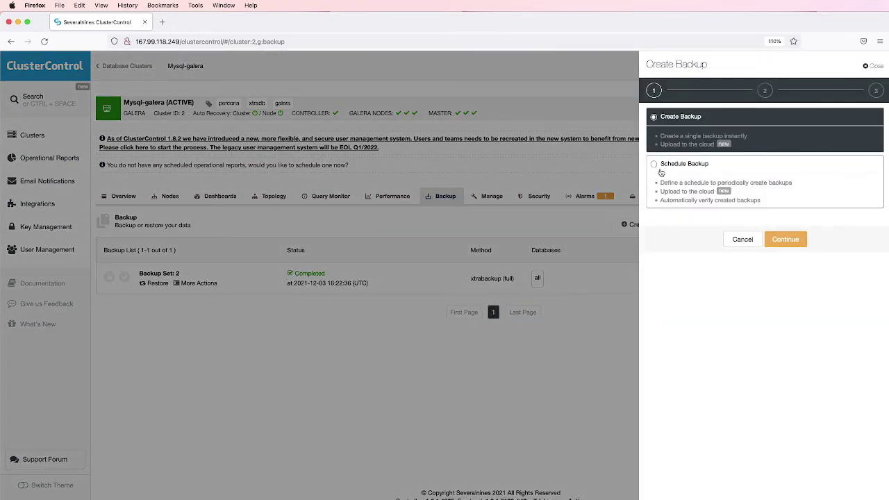
Start a scheduled backup in advanced mode using xtrabackup (incr)
click(661, 166)
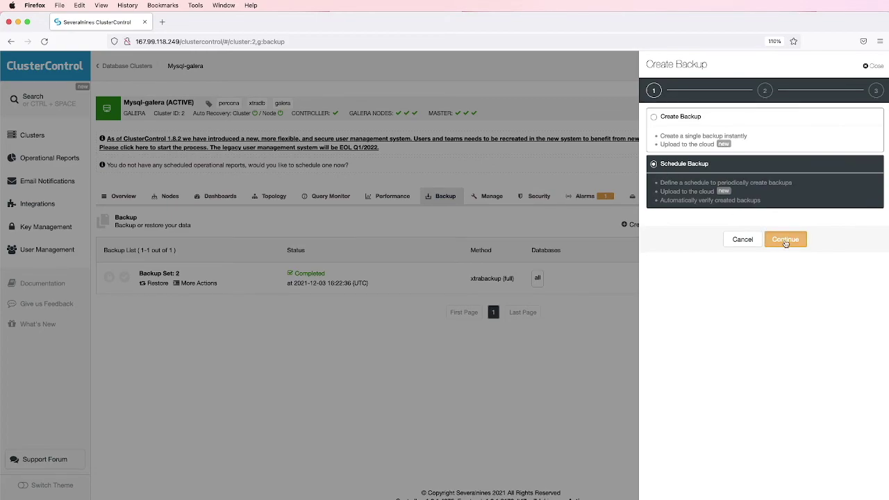
click(784, 240)
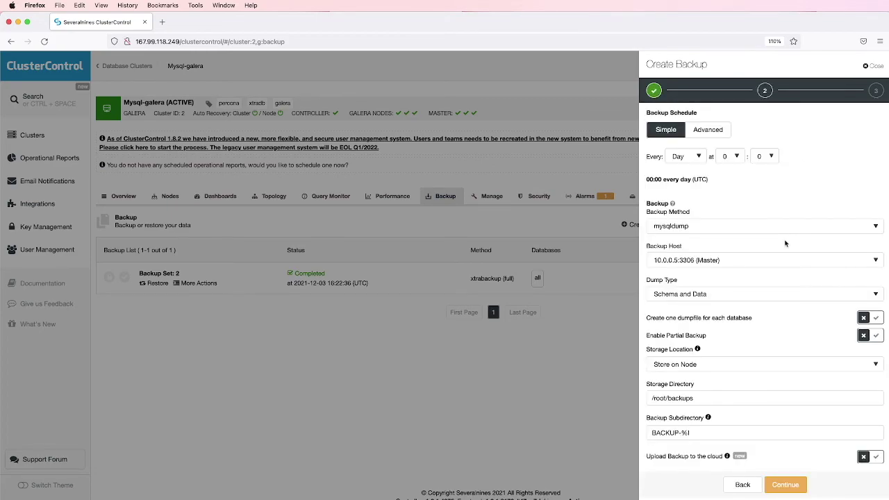
click(712, 135)
click(701, 242)
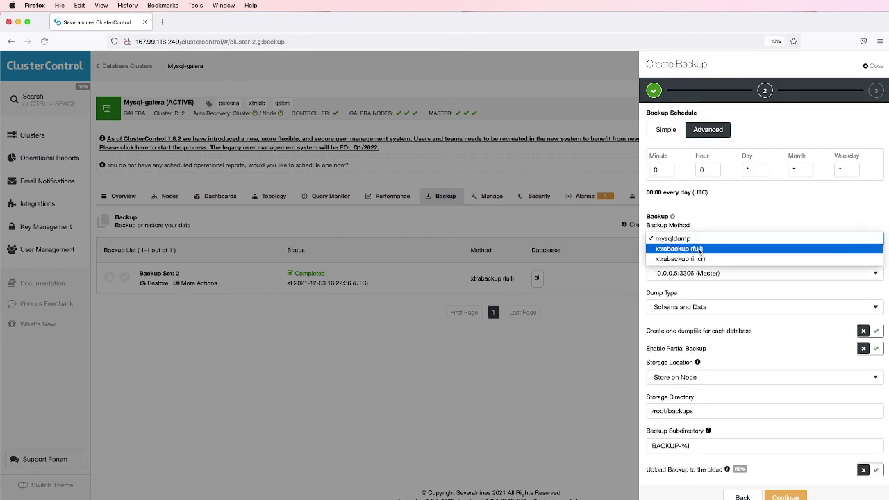
click(688, 258)
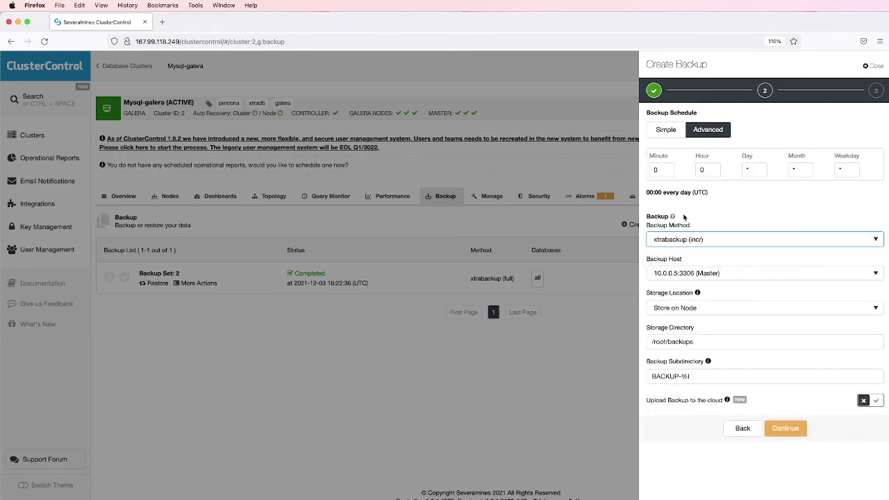
Set the schedule to minute 5, hour *, with host Auto Select, and continue
click(660, 169)
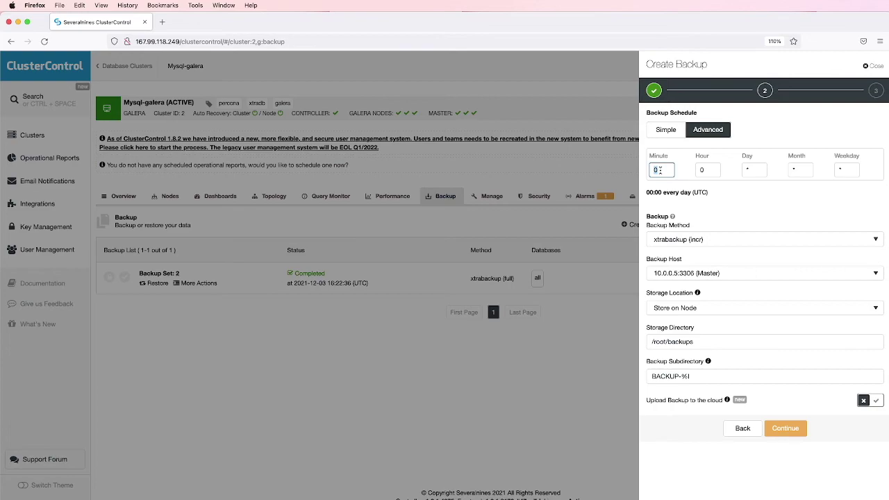
key(BackSpace)
text(5)
click(702, 169)
key(BackSpace)
text(*)
click(763, 212)
drag(699, 224, 745, 236)
click(736, 273)
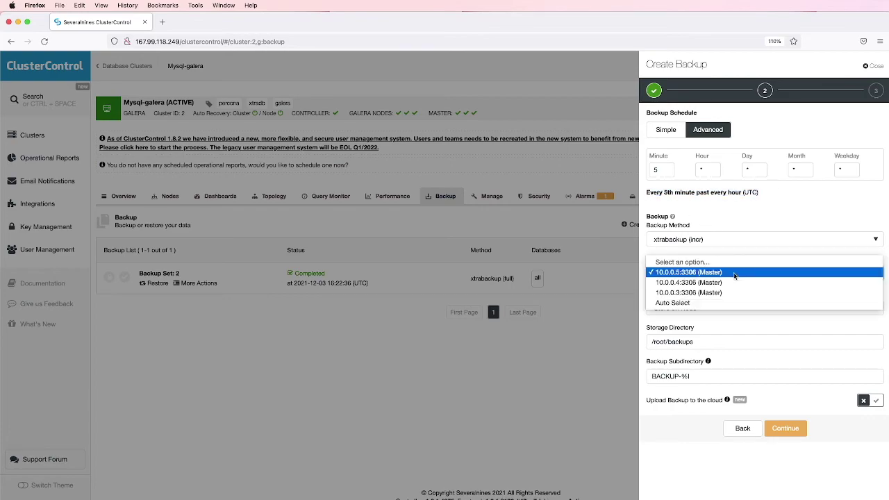
click(730, 303)
click(785, 434)
Save the every-5th-minute incremental schedule, then start another scheduled backup
click(784, 381)
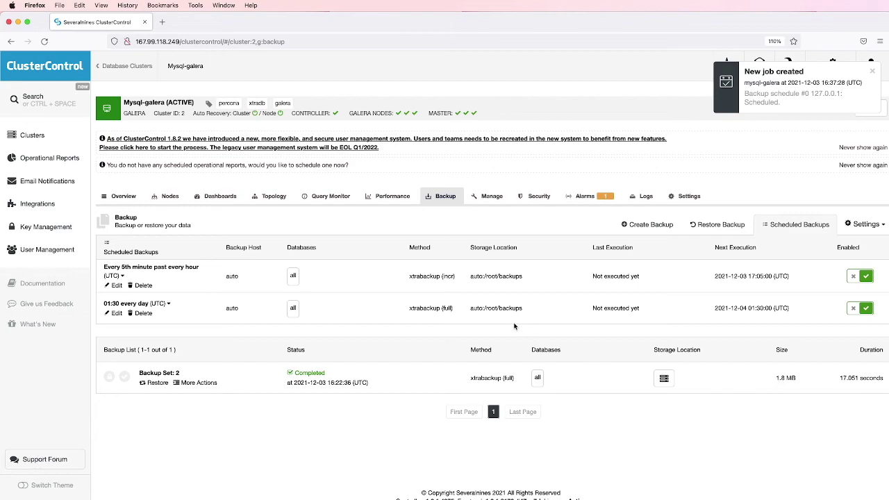
double_click(448, 276)
click(638, 230)
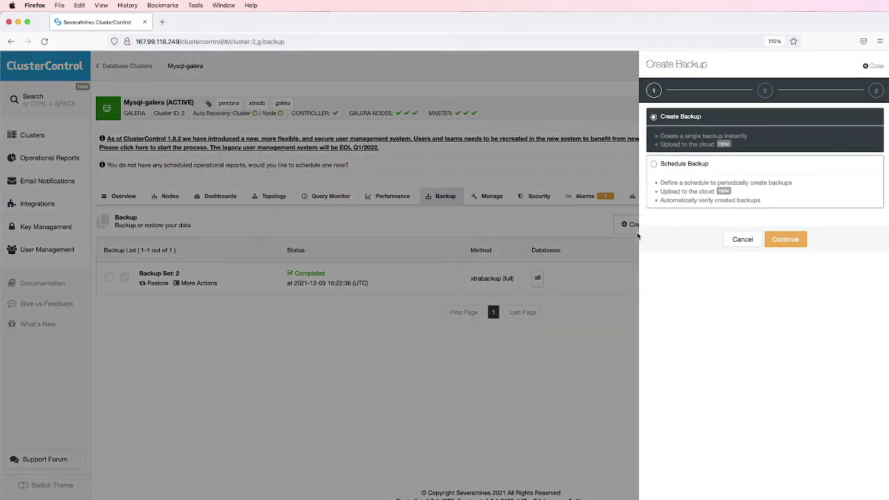
click(654, 166)
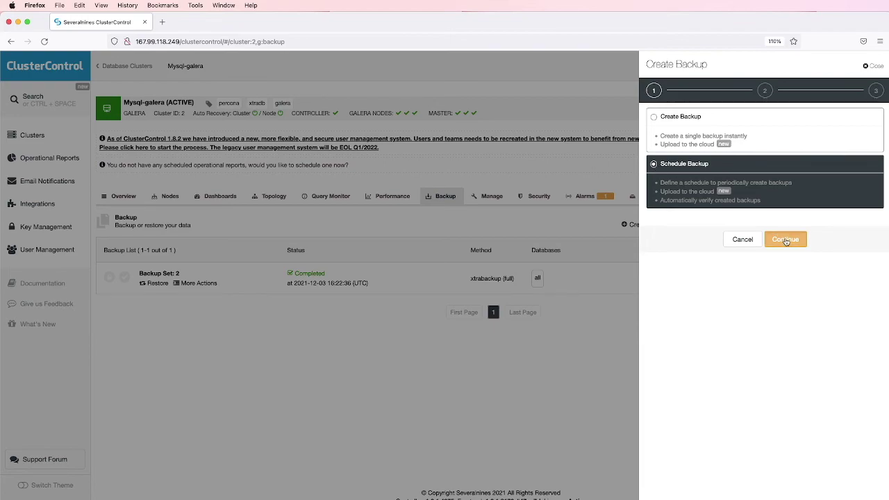
click(786, 240)
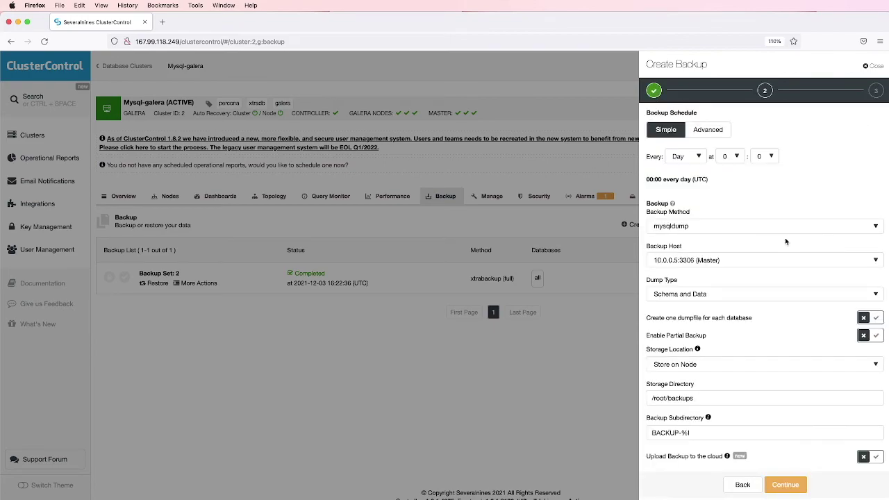
Schedule xtrabackup (incr) at minute 10 of every hour, host Auto Select, and save it
click(703, 132)
click(657, 170)
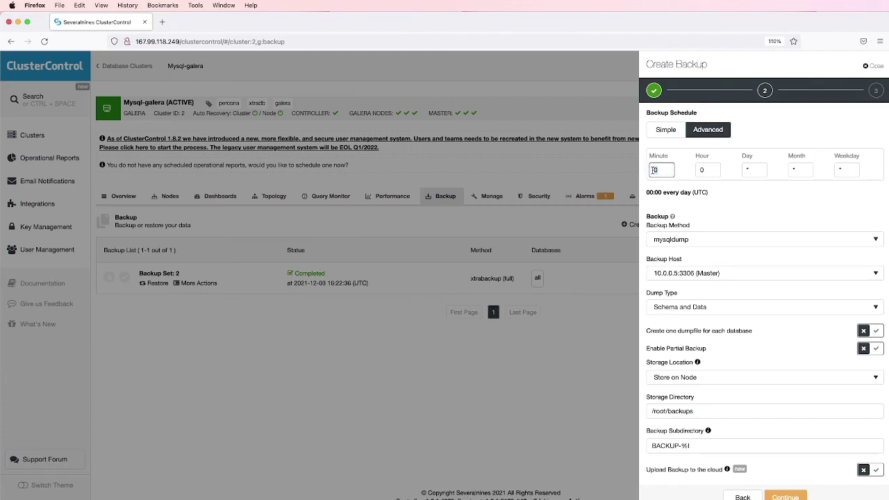
text(10)
key(Tab)
key(Tab)
click(722, 239)
click(723, 259)
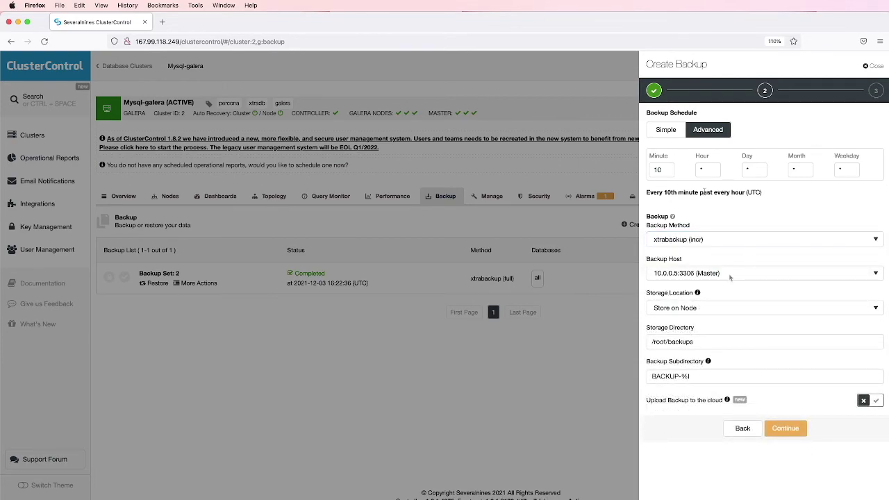
click(731, 278)
click(728, 303)
click(785, 430)
click(783, 384)
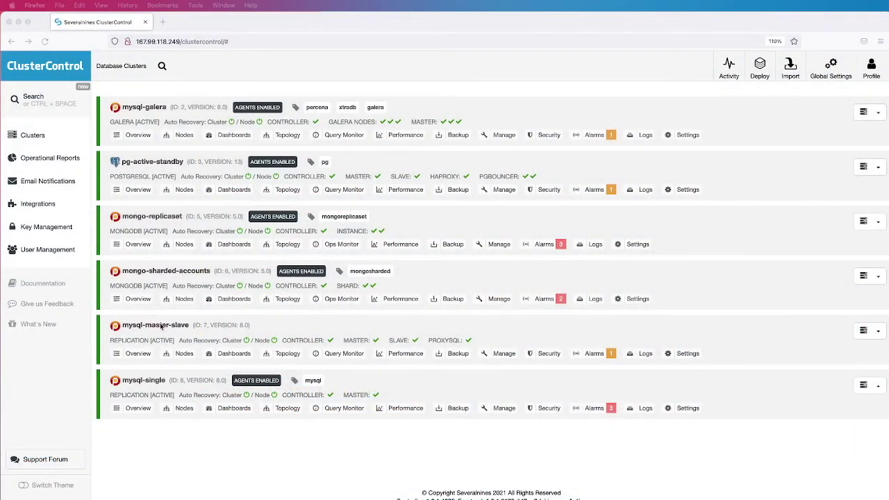
Open mysql-master-slave's backups and start a scheduled backup using the advanced schedule fields
click(159, 326)
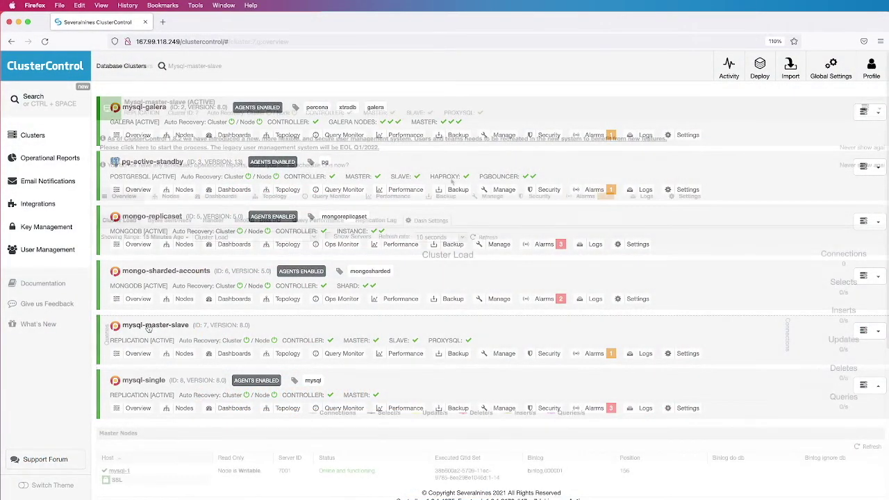
click(446, 198)
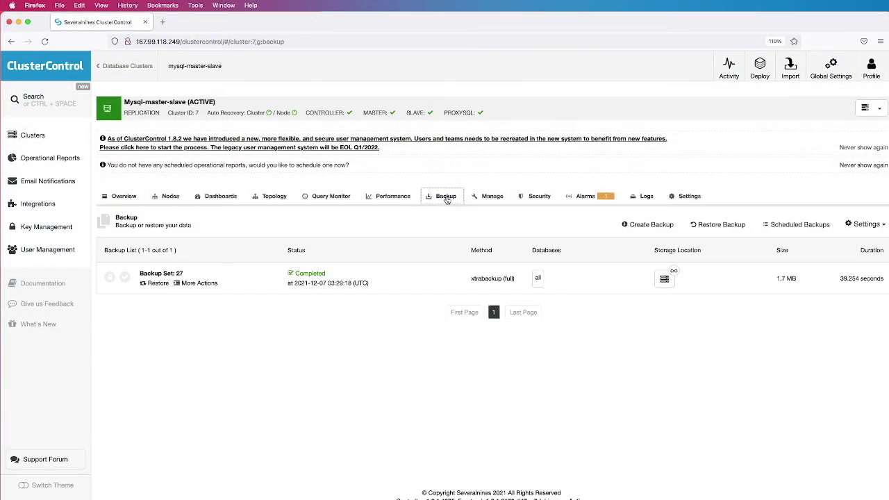
click(649, 225)
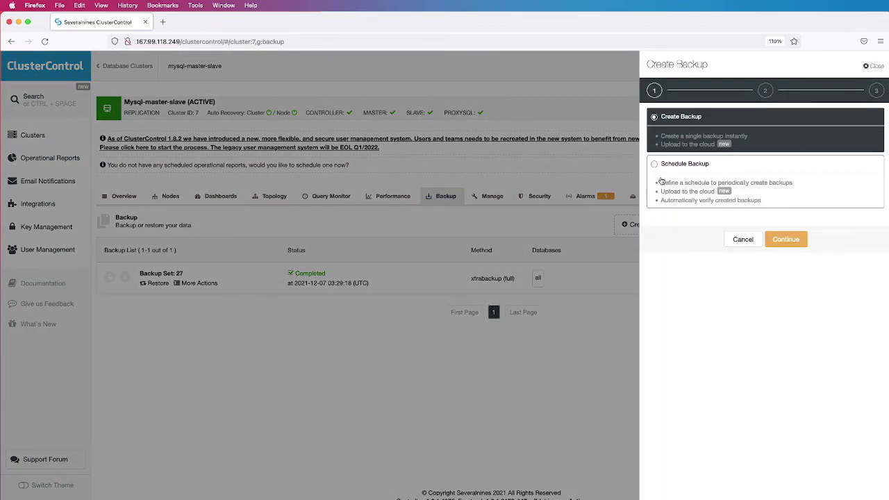
click(657, 167)
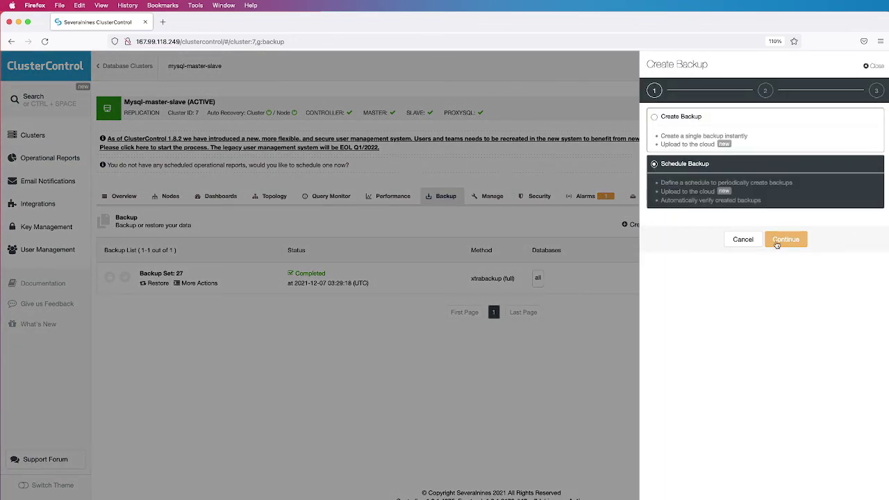
click(783, 241)
click(709, 131)
Use xtrabackup (full) from mysql-2 (Slave), storing backups on the node
click(701, 240)
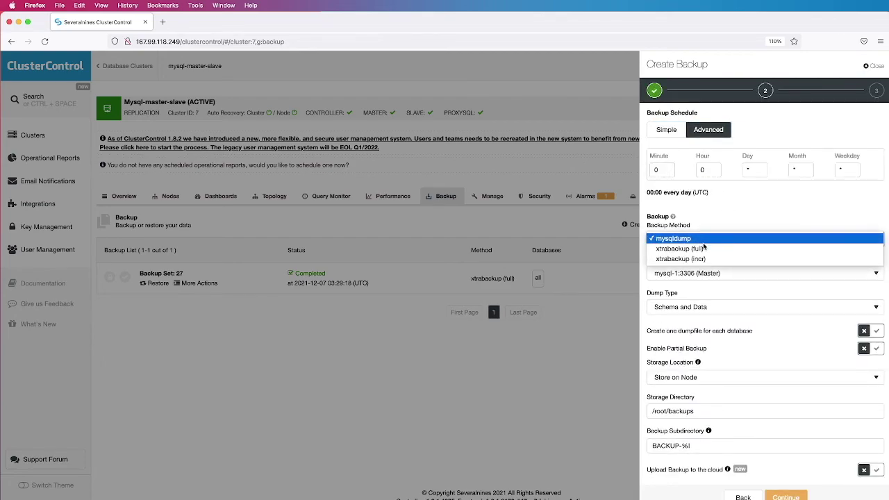
click(703, 248)
click(727, 274)
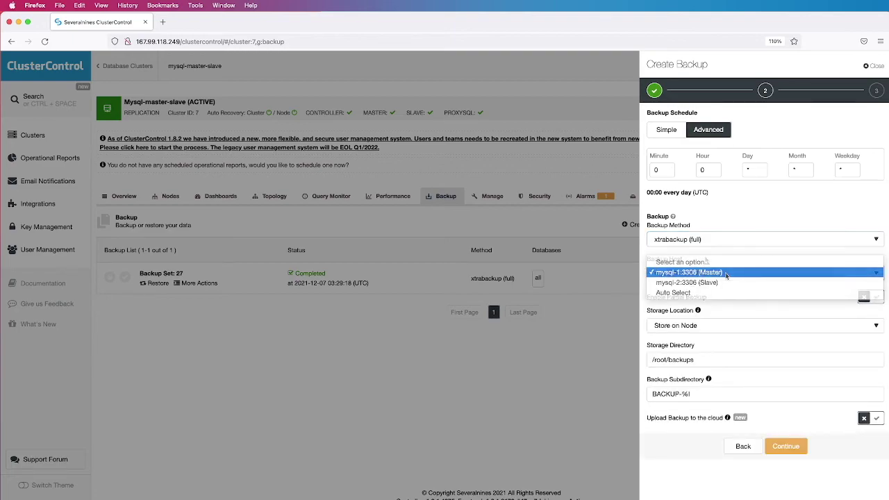
click(728, 284)
click(714, 326)
click(714, 334)
click(714, 325)
click(714, 314)
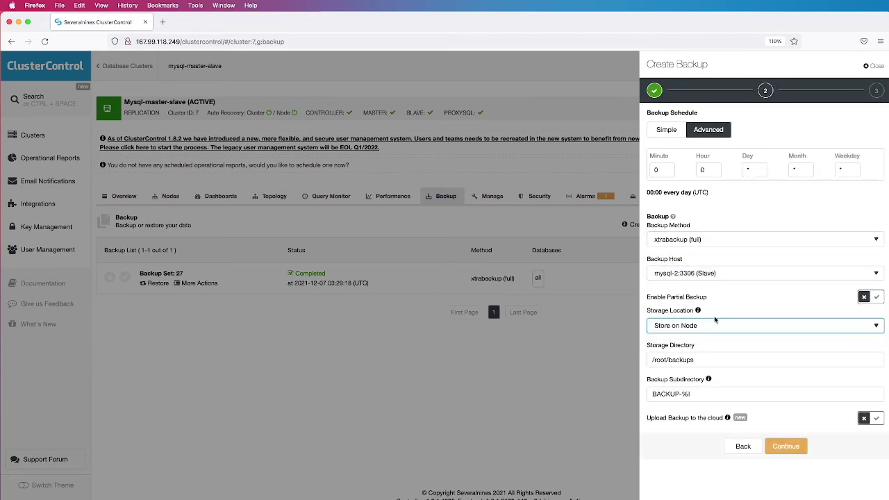
click(785, 446)
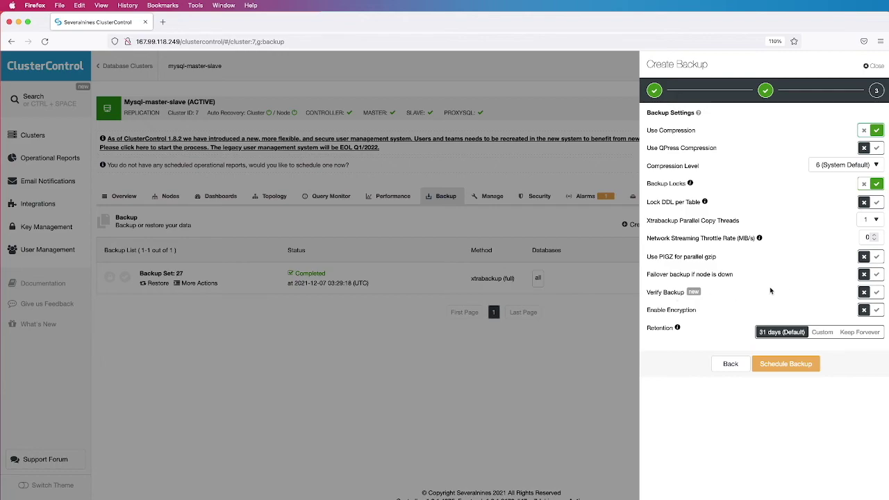
Enable Verify Backup on backup-verification-host and save the daily 00:00 schedule
click(877, 293)
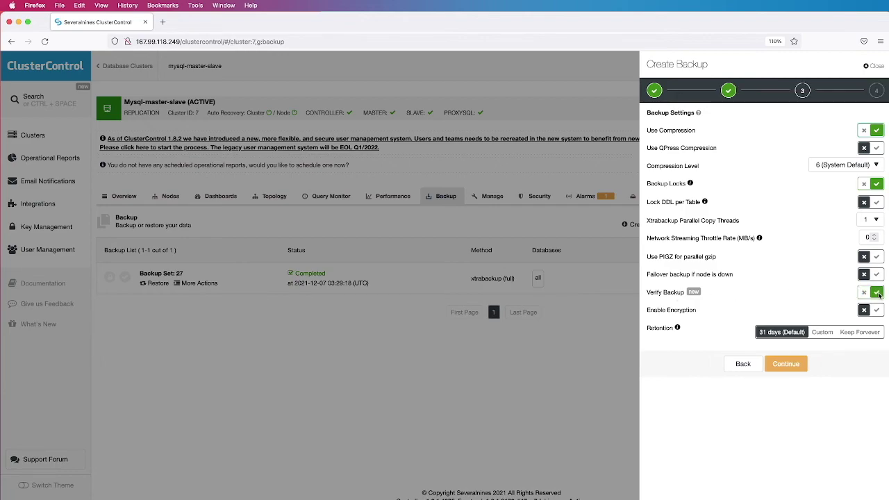
click(788, 364)
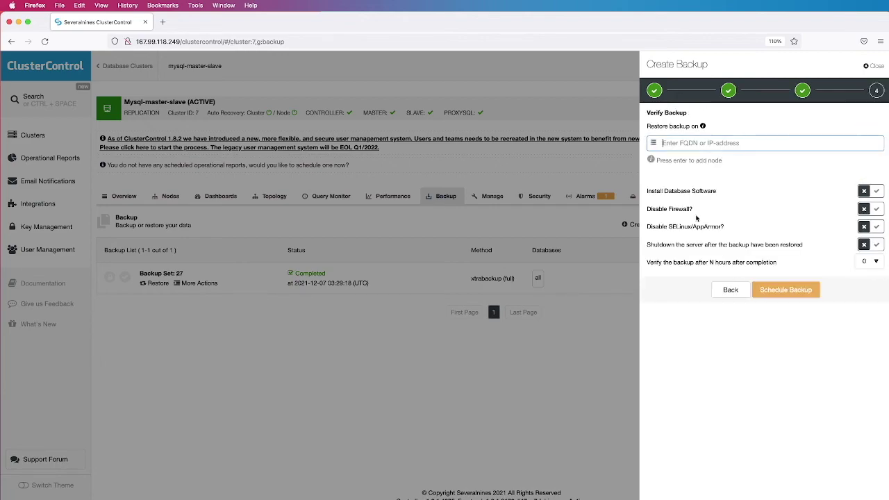
text(backup-verification-host)
key(Return)
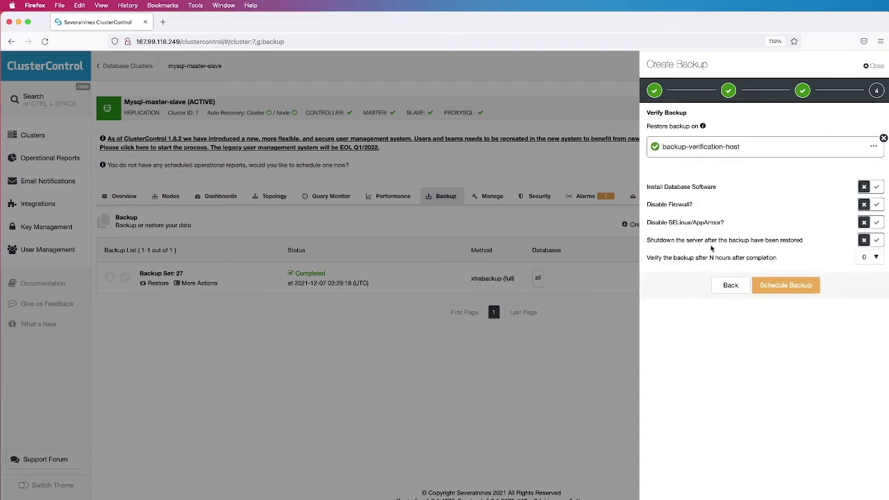
click(786, 285)
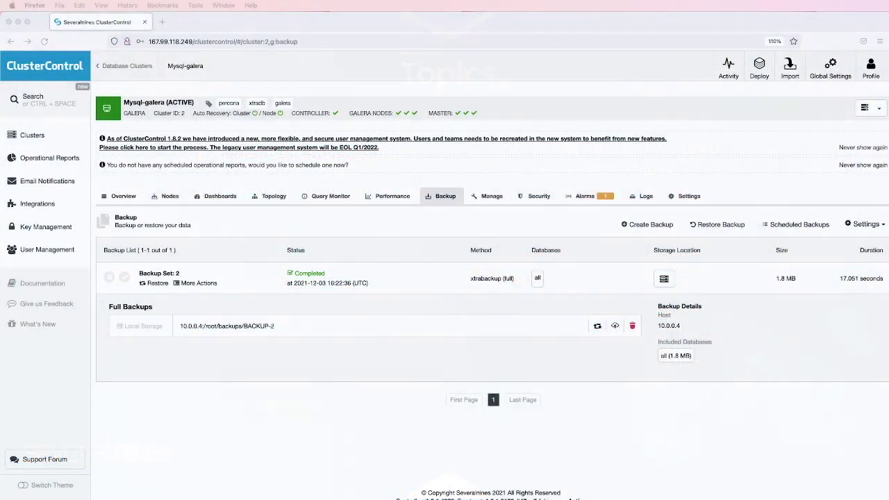
click(313, 272)
click(313, 272)
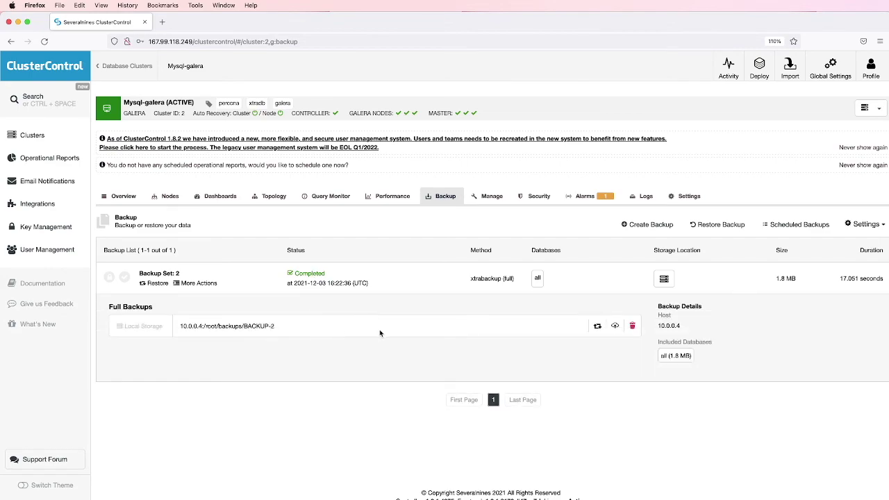
click(597, 327)
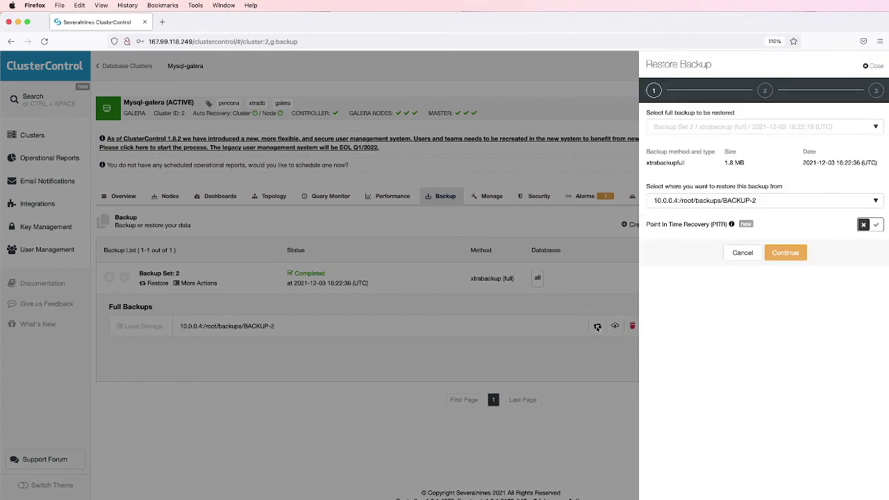
click(783, 255)
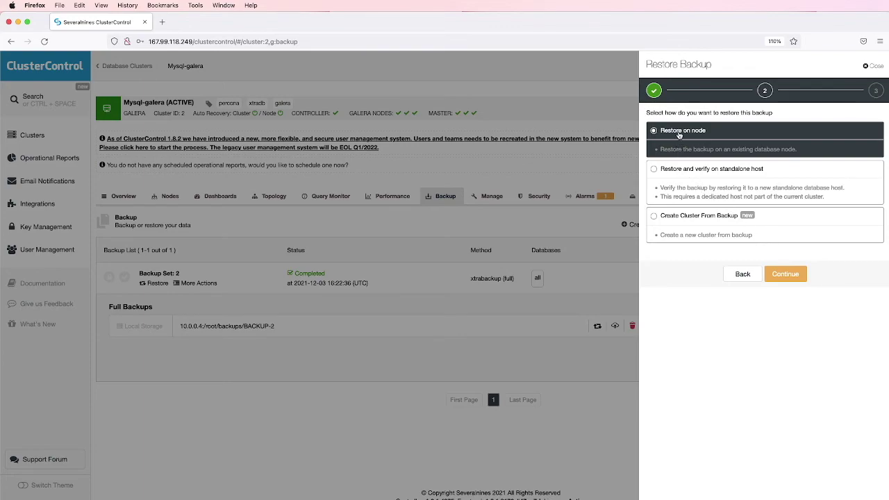
click(783, 274)
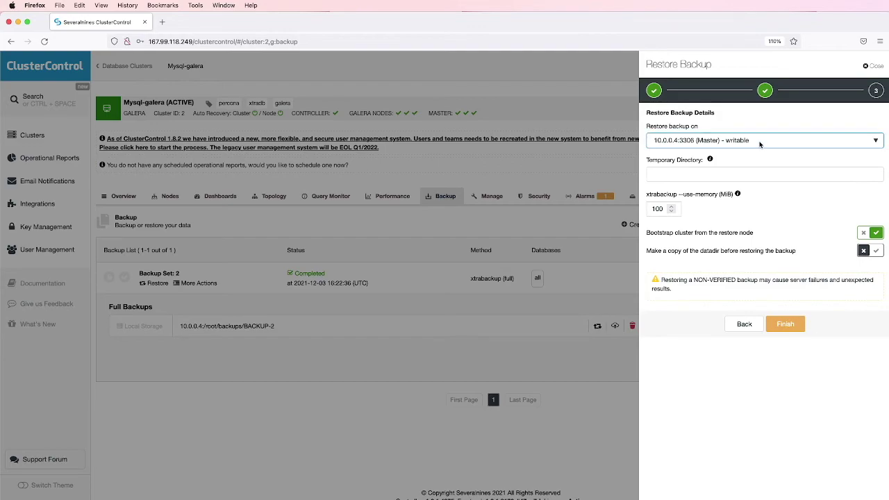
click(765, 141)
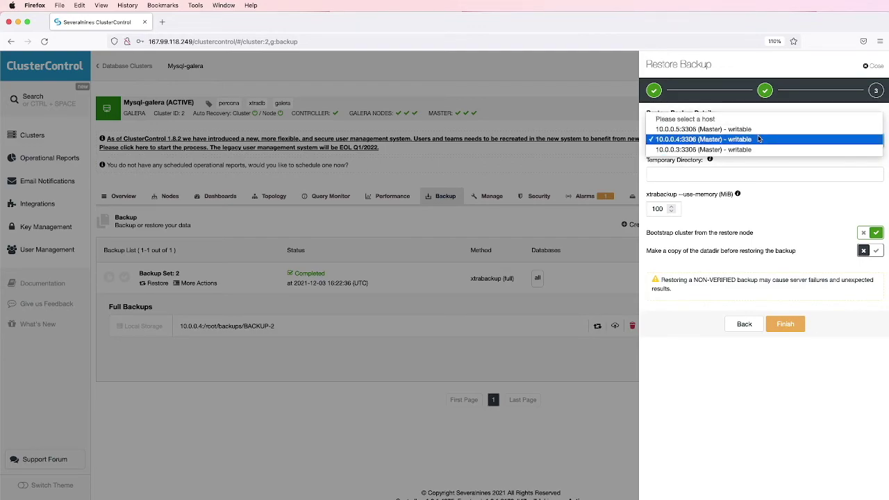
click(758, 140)
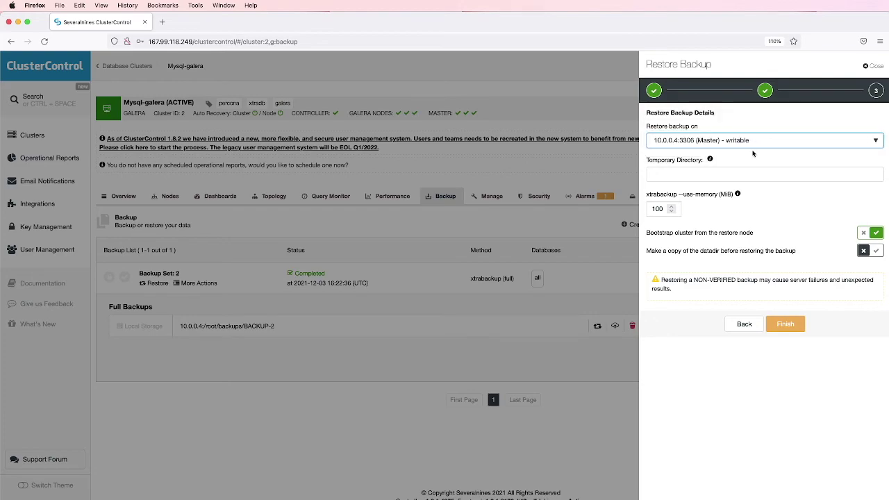
mouse_move(710, 161)
mouse_move(738, 195)
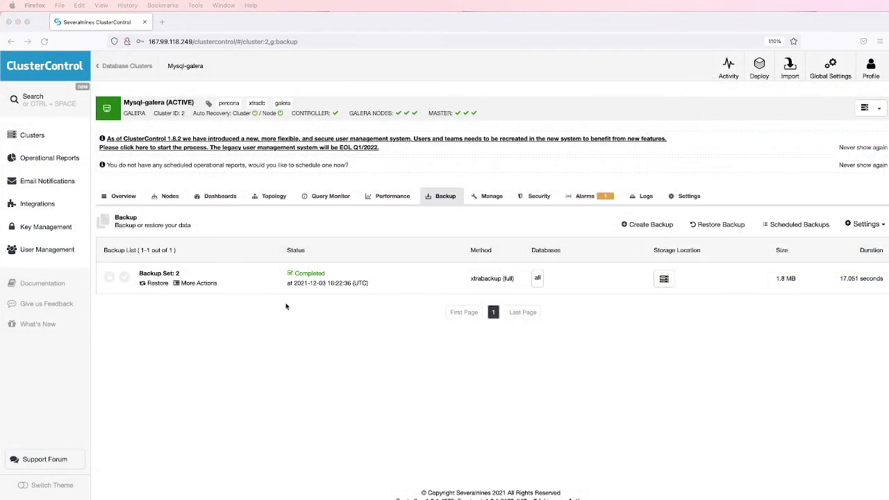
Restore Backup Set 2's BACKUP-2 via 'Restore and verify on standalone host'
click(336, 274)
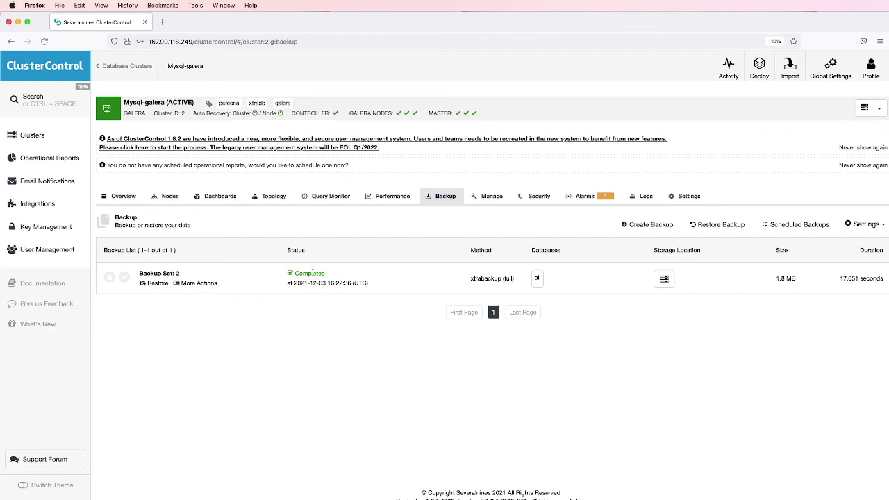
click(313, 273)
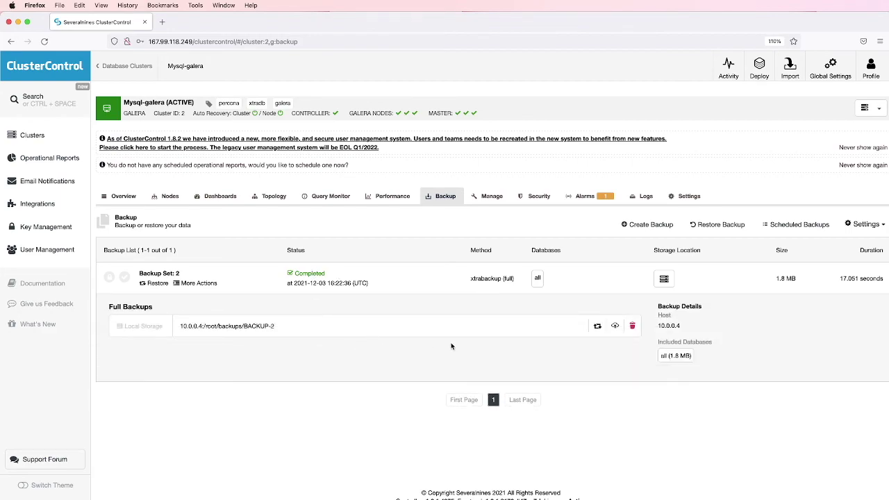
click(598, 327)
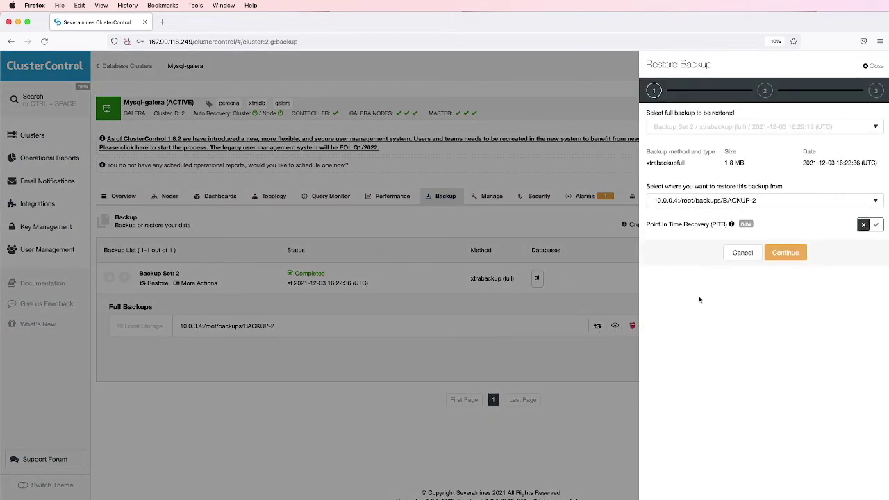
click(785, 254)
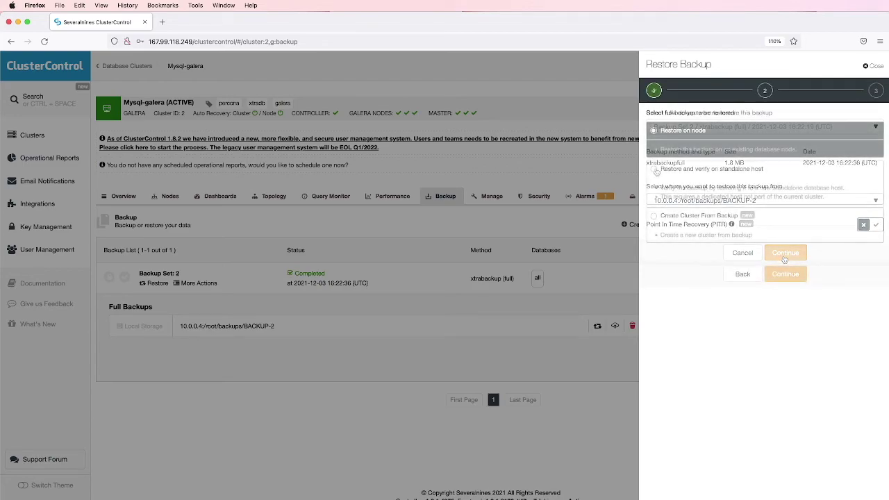
click(654, 169)
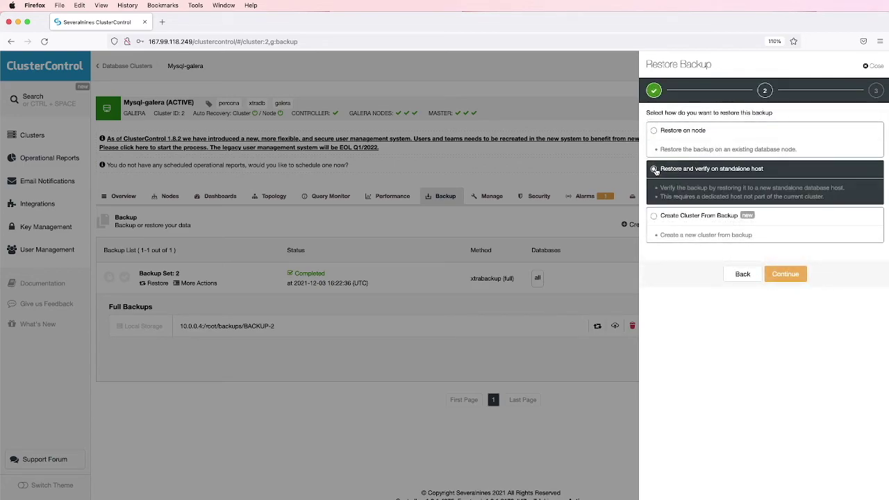
click(787, 275)
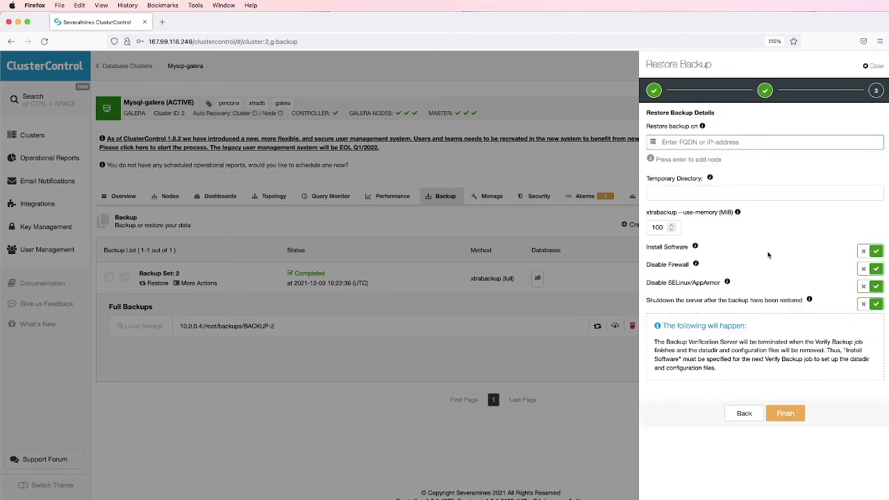
Enter node-1 as the restore host, keeping 100 MiB xtrabackup memory, and attempt to finish
text(node-1)
mouse_move(712, 180)
mouse_move(703, 128)
mouse_move(696, 249)
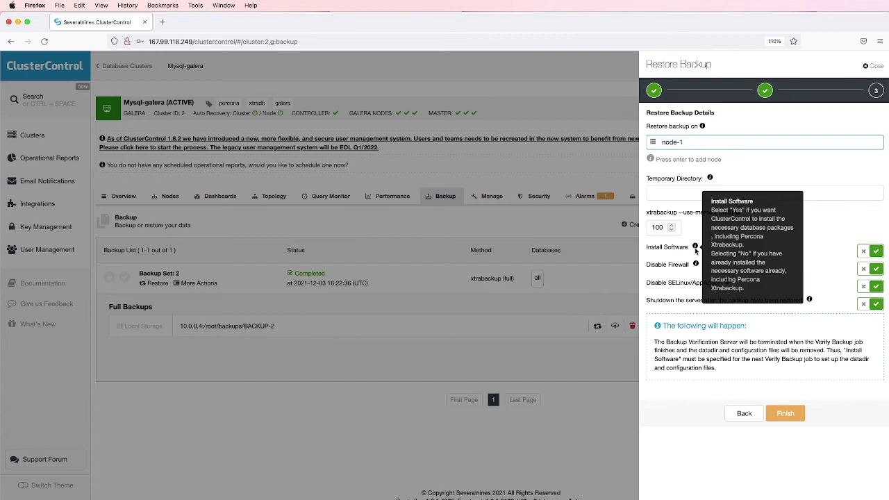
mouse_move(697, 266)
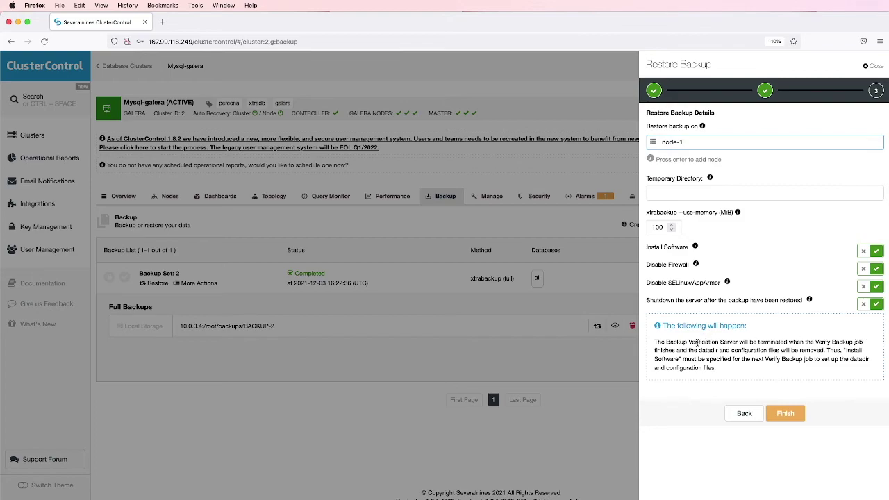
click(787, 415)
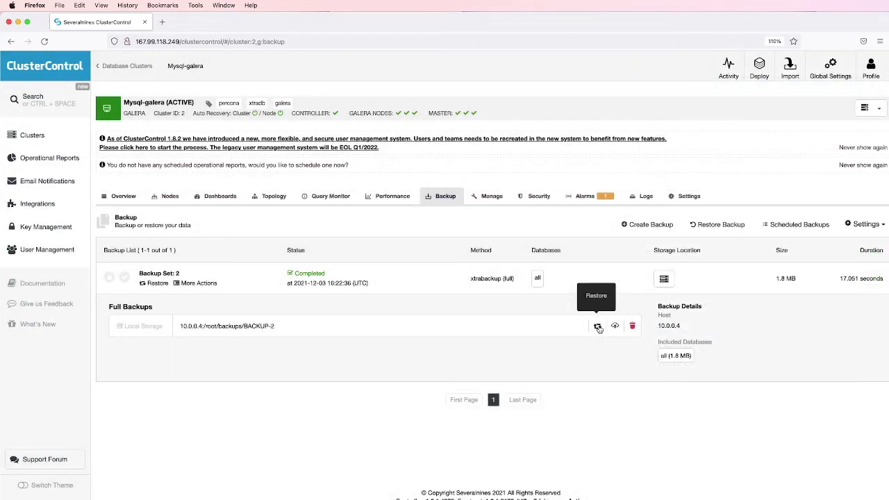
Restart the BACKUP-2 restore with 10.0.0.4:/root/backups/BACKUP-2 as the source
click(598, 327)
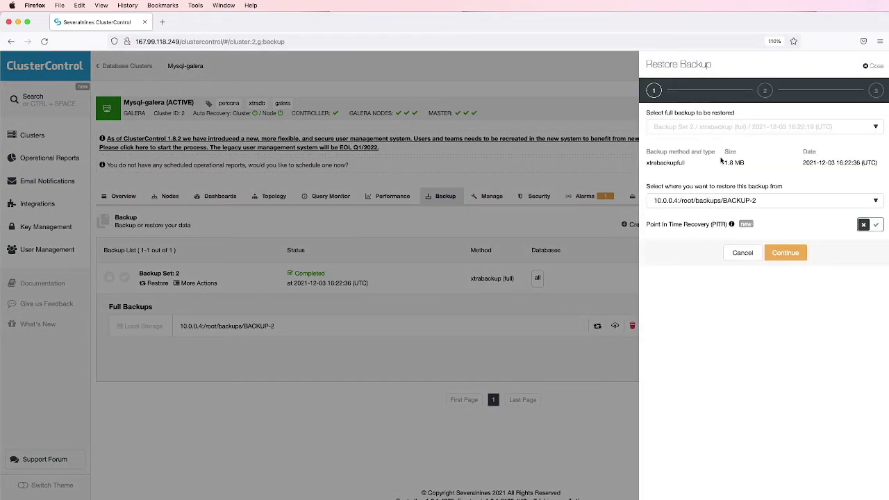
click(838, 208)
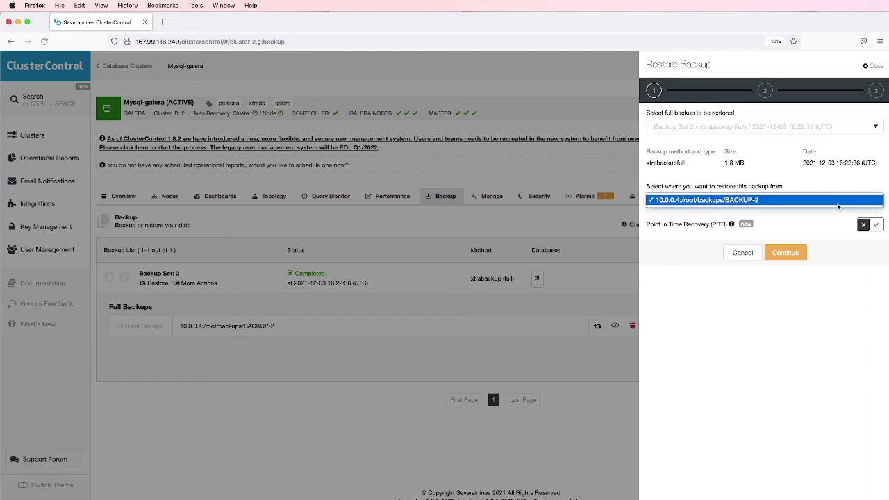
click(839, 207)
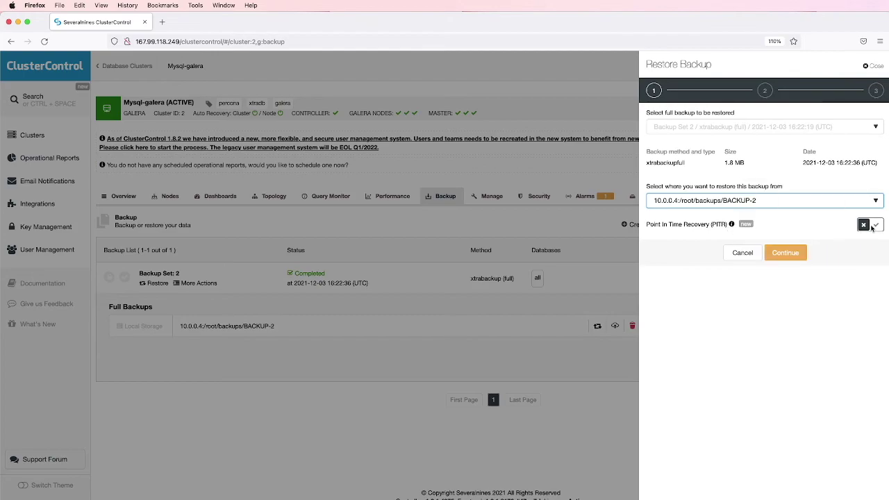
Preview time- and position-based point-in-time recovery, then continue with PITR switched off
mouse_move(733, 227)
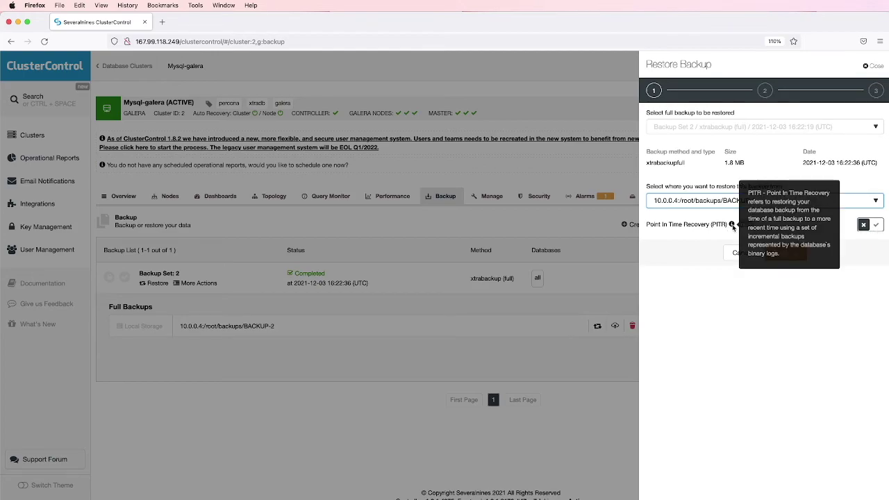
click(876, 225)
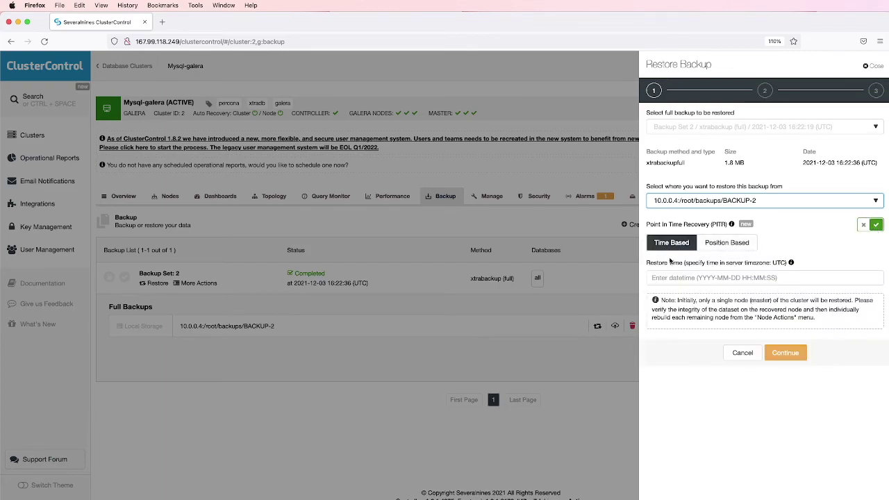
click(681, 277)
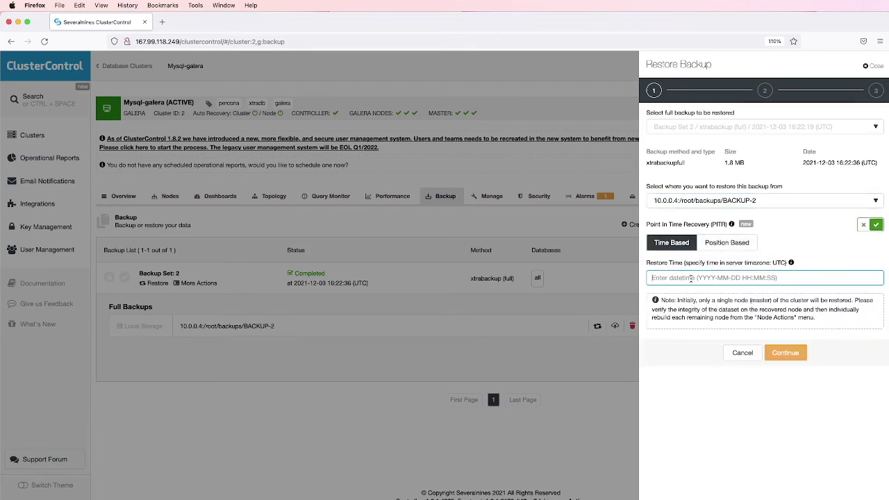
click(720, 248)
click(720, 247)
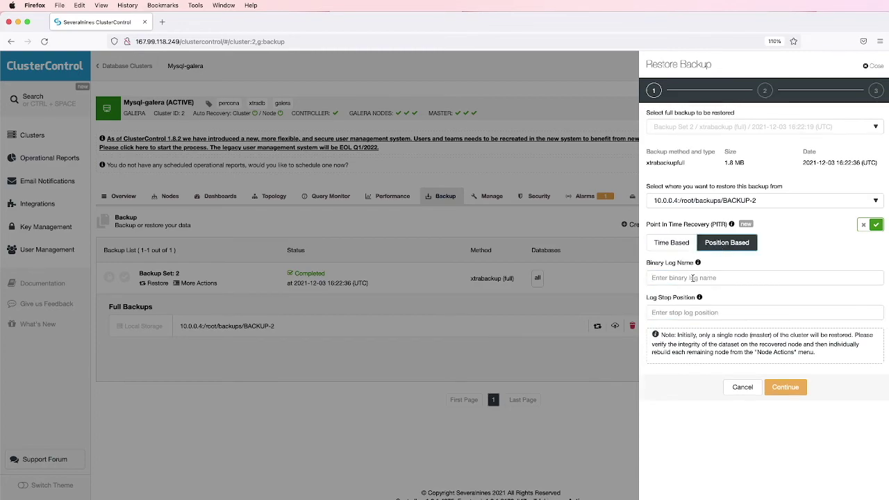
click(694, 313)
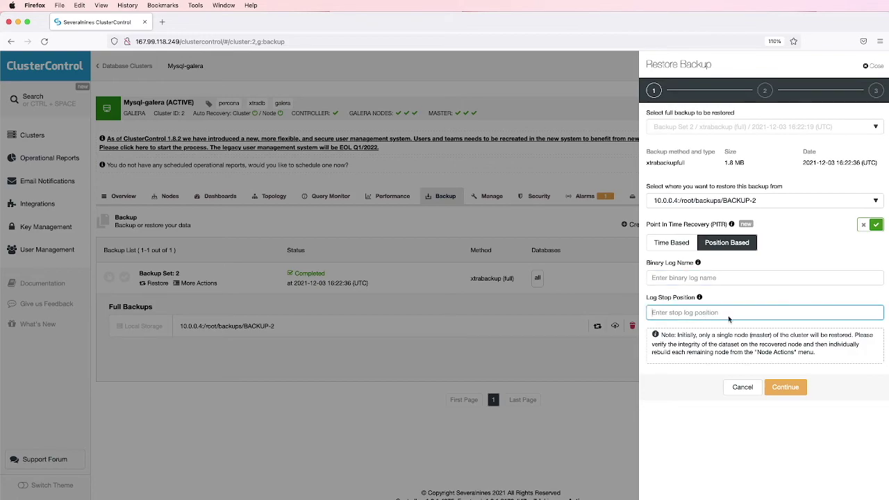
click(864, 226)
click(786, 254)
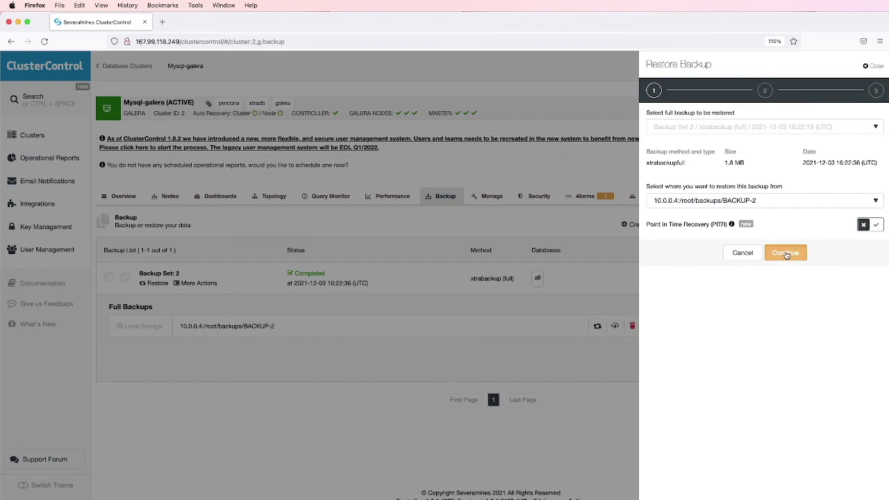
Choose Create Cluster From Backup and proceed to the general and SSH settings
click(688, 219)
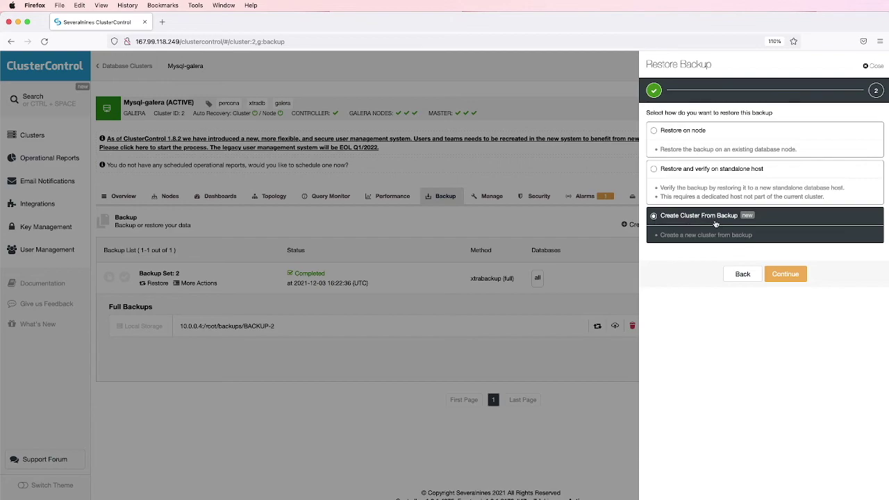
click(786, 275)
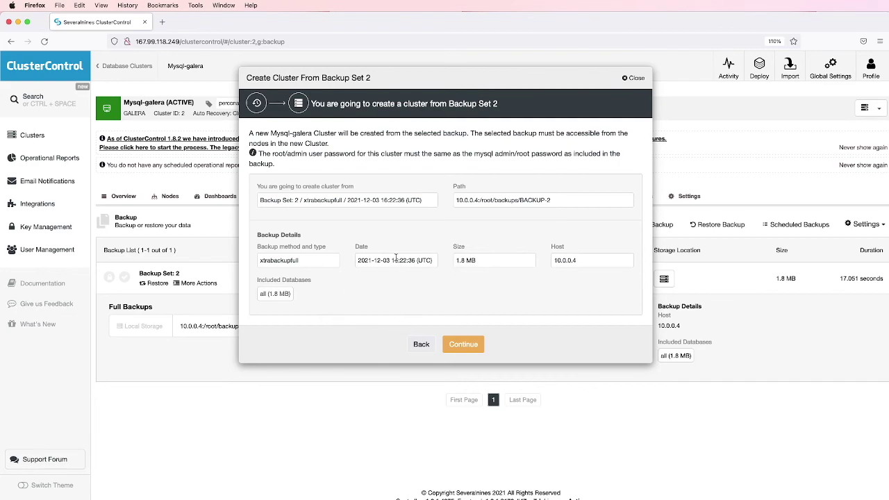
click(463, 345)
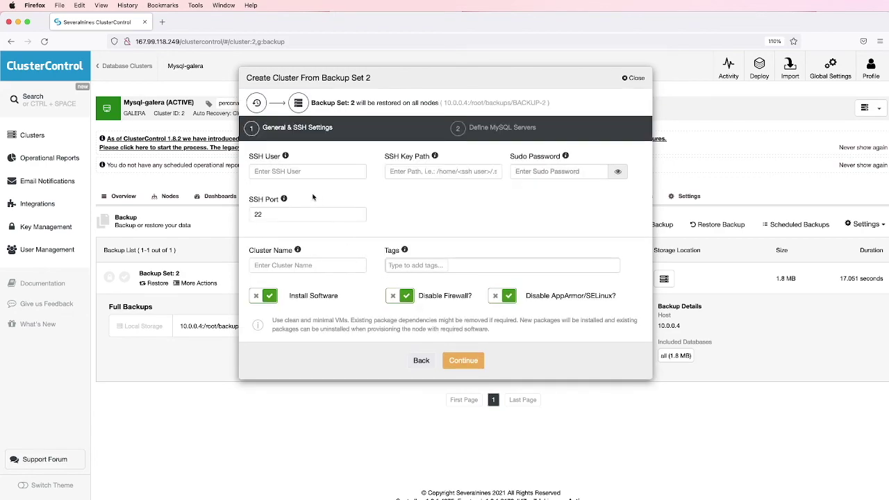
Set SSH user root, key path /root/.ssh/id_rsa and cluster name new-galera
click(306, 171)
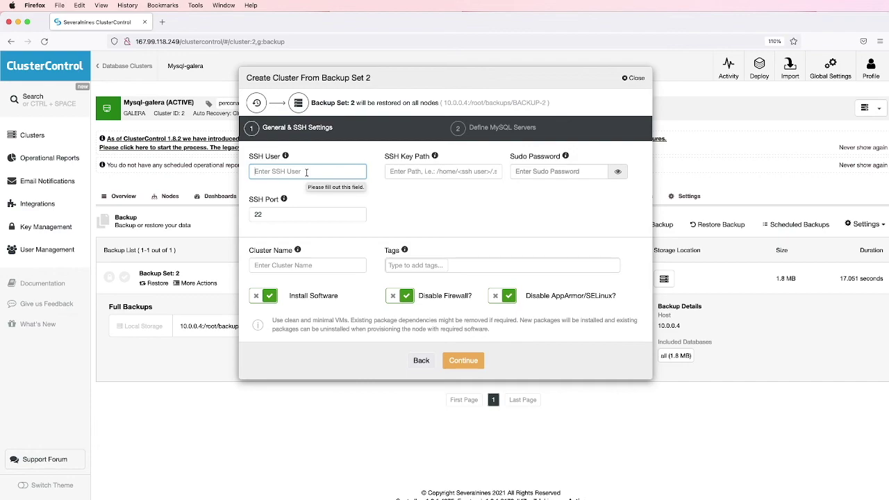
click(403, 169)
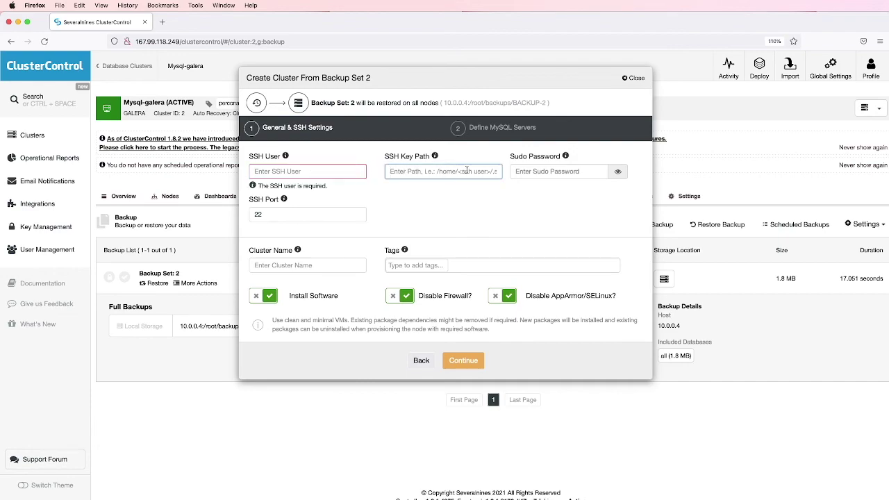
click(528, 171)
click(549, 190)
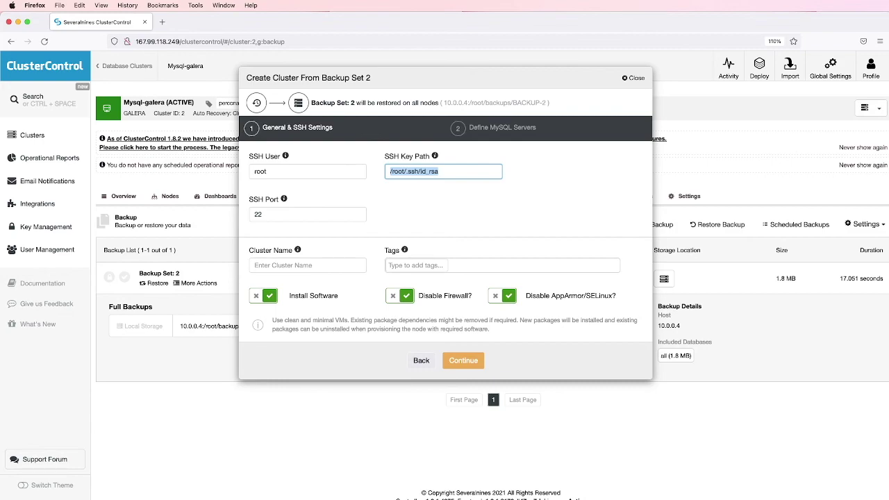
key(Tab)
key(Tab)
text(n)
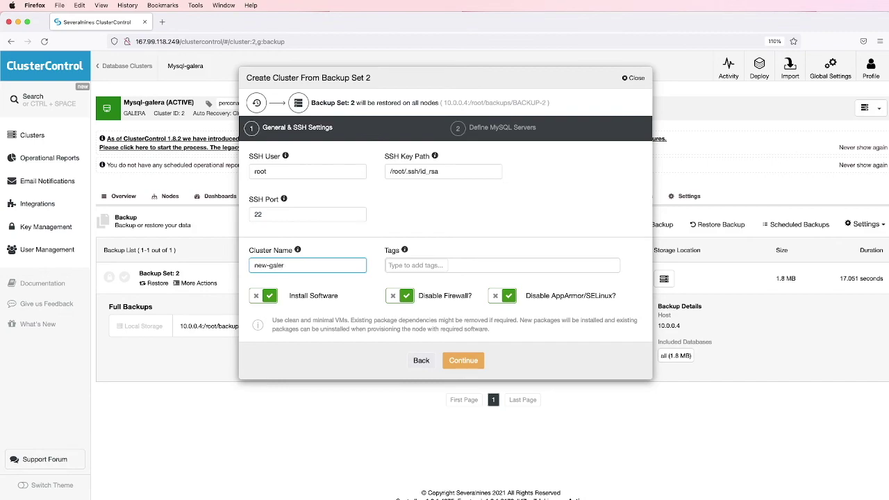
key(Tab)
click(457, 363)
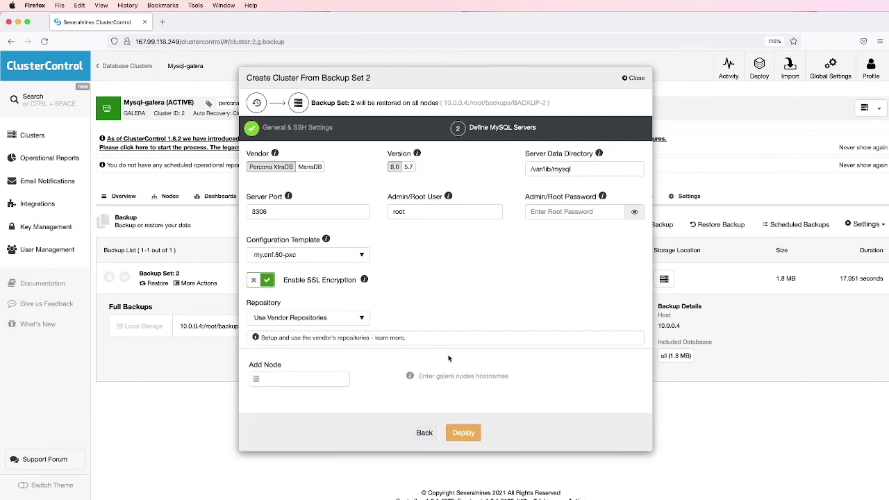
Try MariaDB and version 5.7, then keep Percona XtraDB 8.0
click(310, 167)
click(283, 168)
click(408, 167)
click(395, 168)
Fill in the admin/root password and begin entering a Galera node
click(557, 211)
text(p)
click(482, 258)
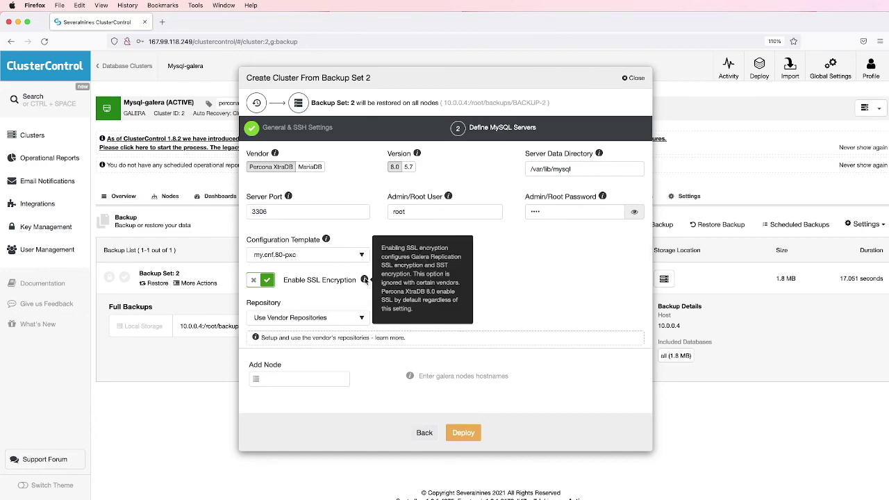
click(308, 380)
text(node)
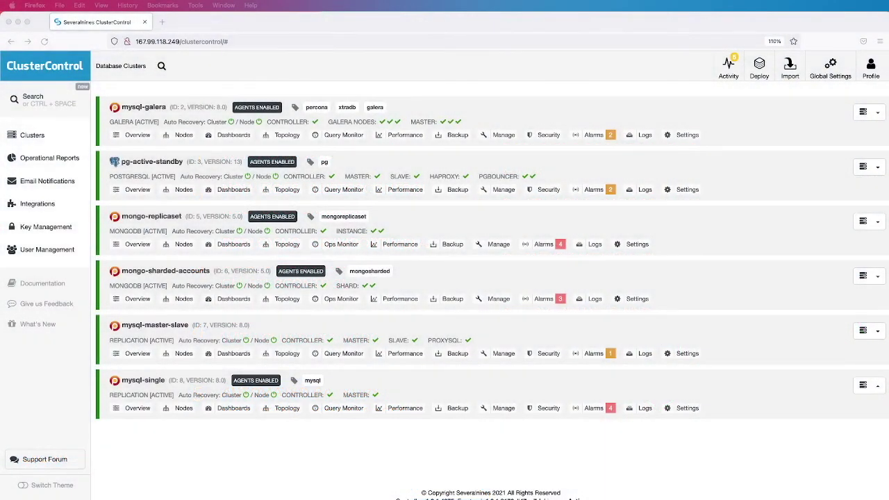
Open pg-active-standby's Add Replication Slave form for a new slave of master pg-1:5432
click(146, 162)
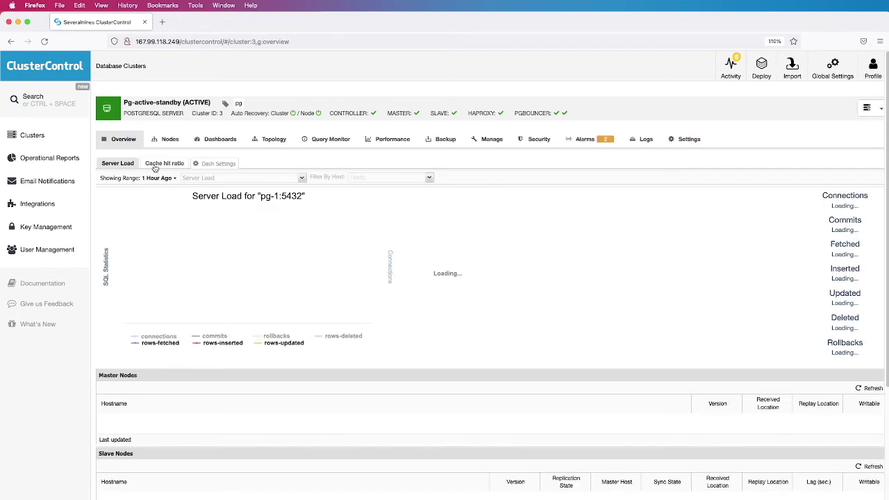
click(873, 110)
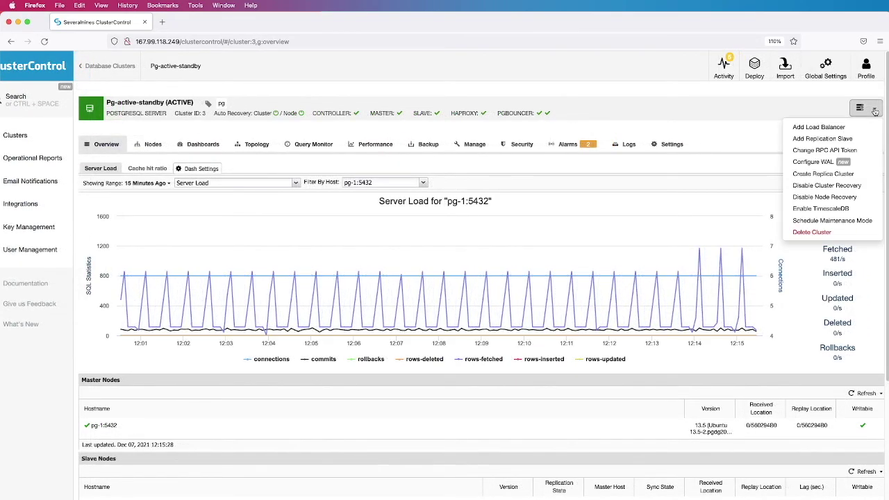
click(824, 139)
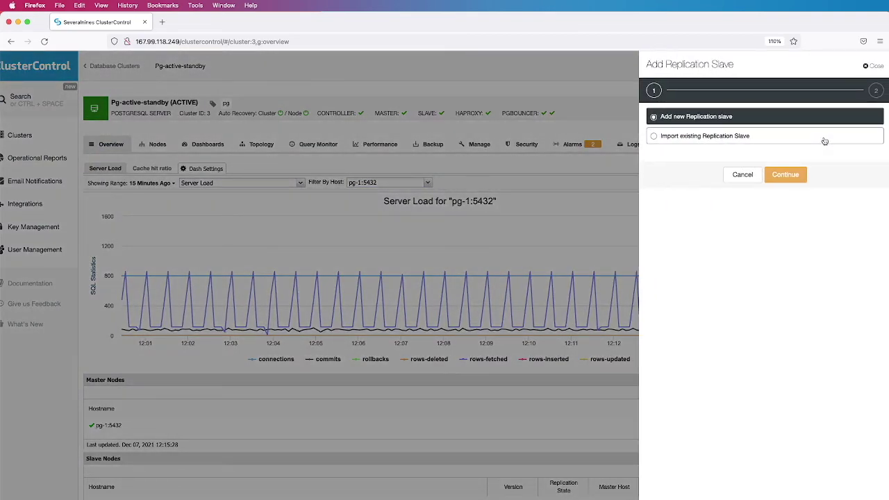
click(785, 175)
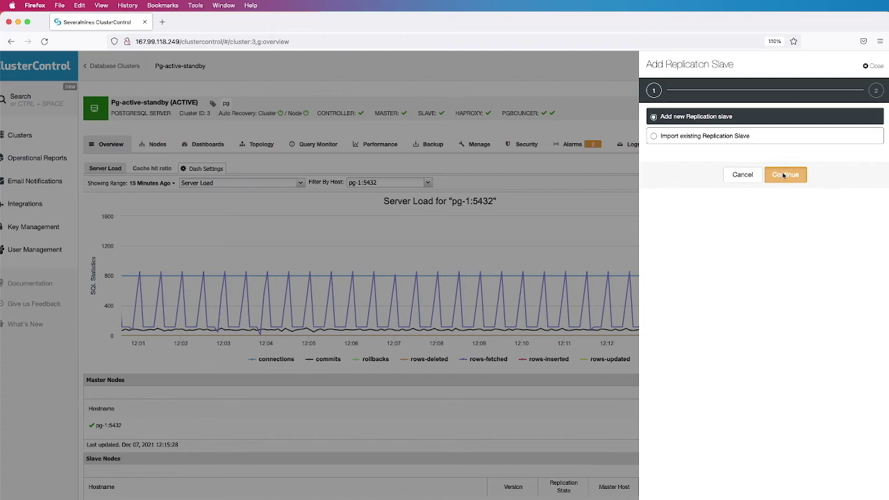
click(712, 126)
click(712, 127)
Add pg-remote-read-replica as an asynchronous replica included in the load balancer set
click(710, 160)
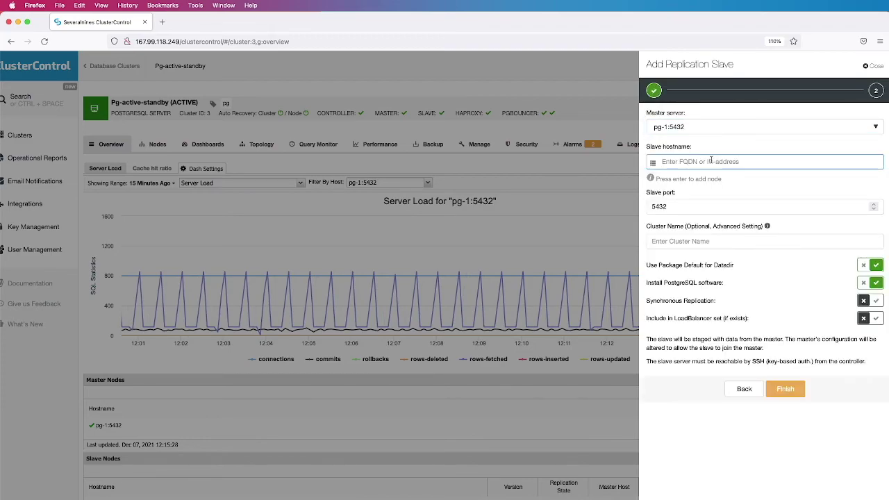
text(p)
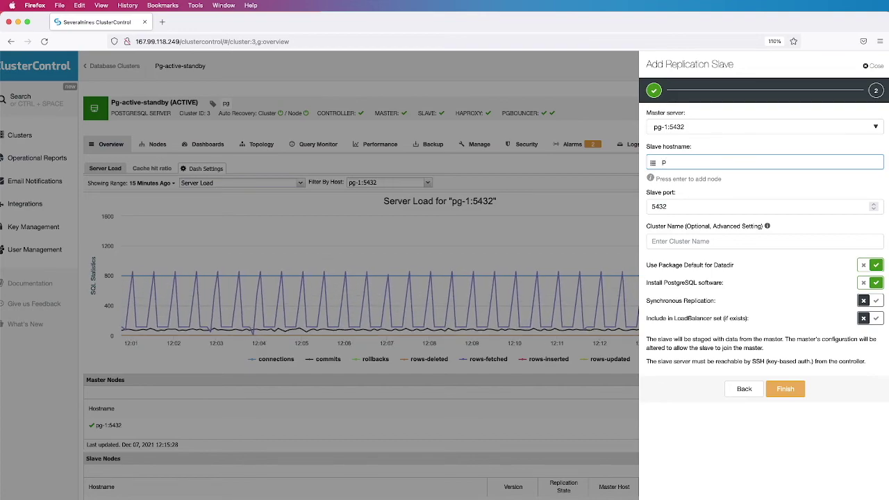
text(g-remote-read-replica)
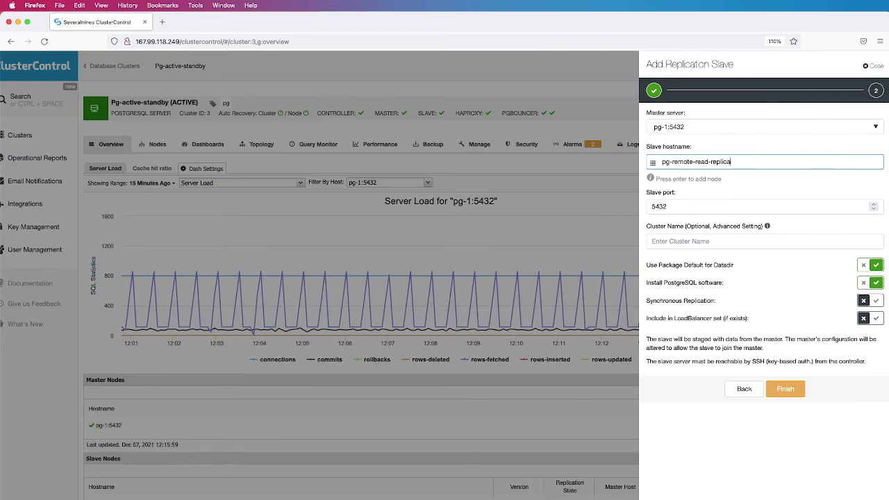
key(Return)
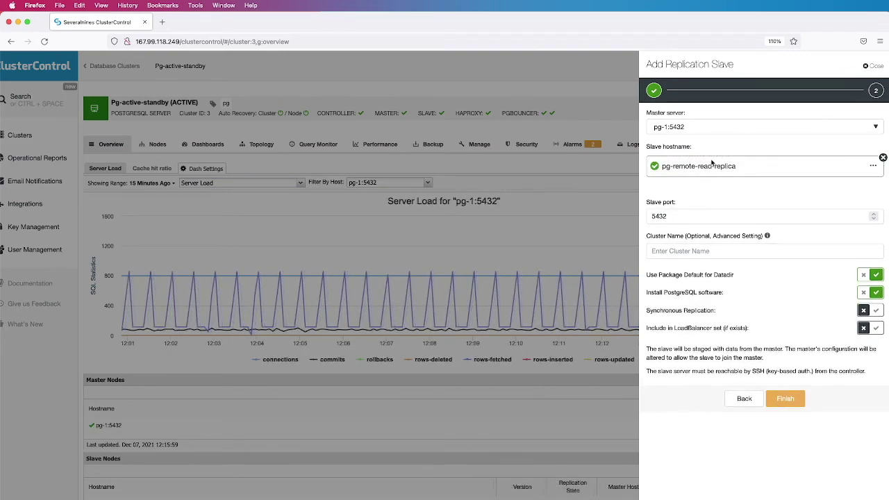
click(768, 251)
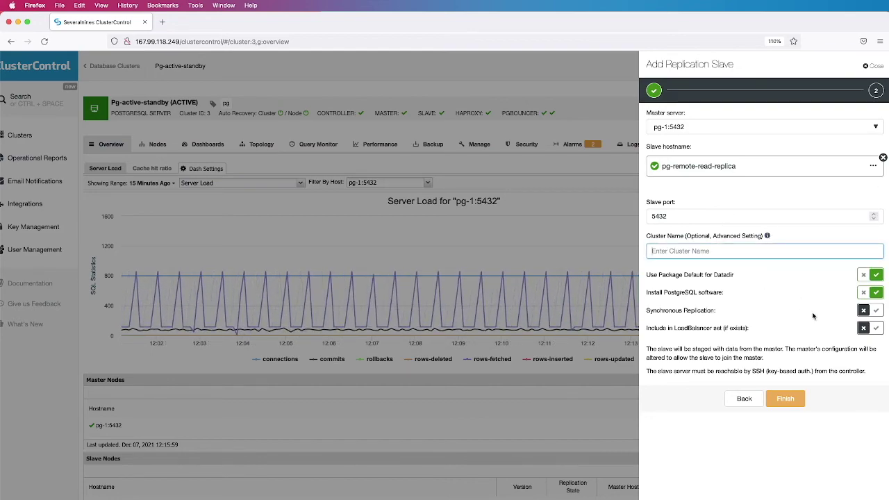
click(874, 314)
click(865, 313)
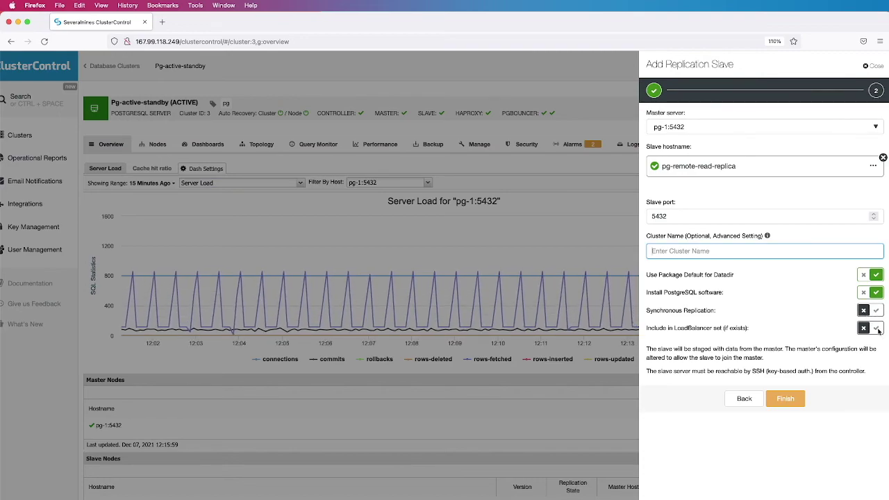
click(876, 330)
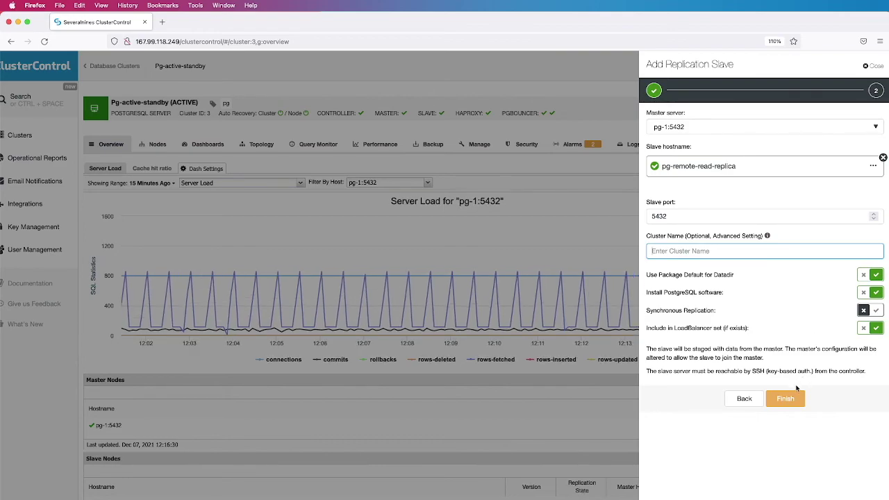
click(787, 400)
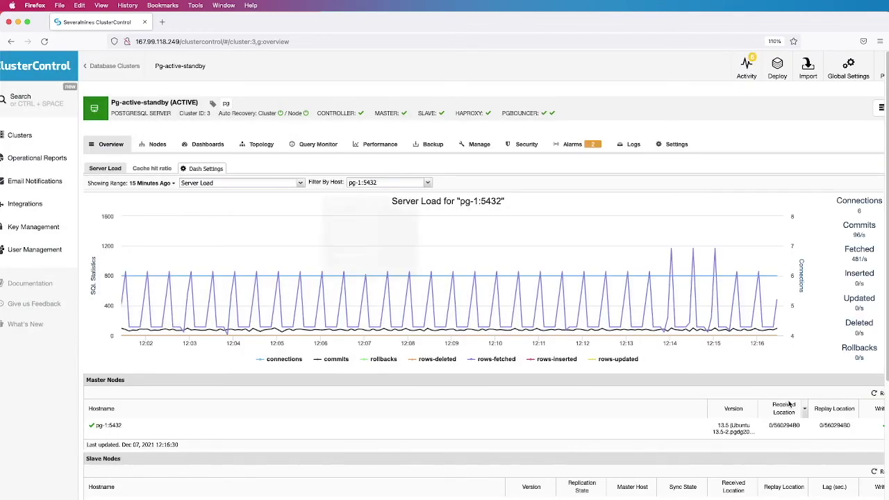
Switch pg-active-standby to its Topology view
click(260, 145)
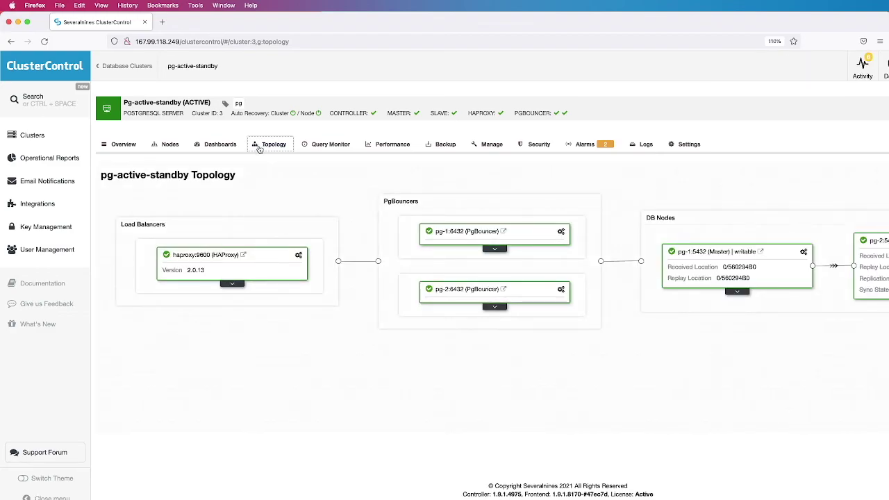
scroll(445, 278, right, 4)
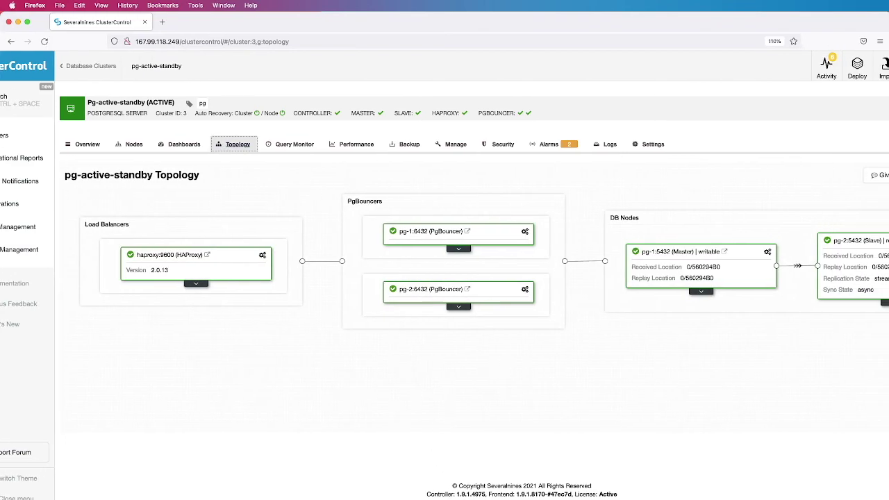
scroll(444, 278, right, 1)
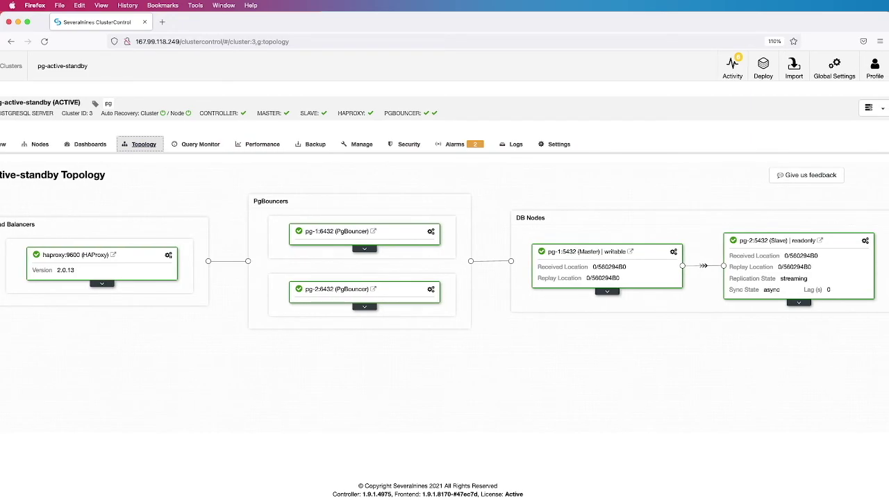
Review the replica job's full log under Activity > Jobs, then return to the topology
click(733, 67)
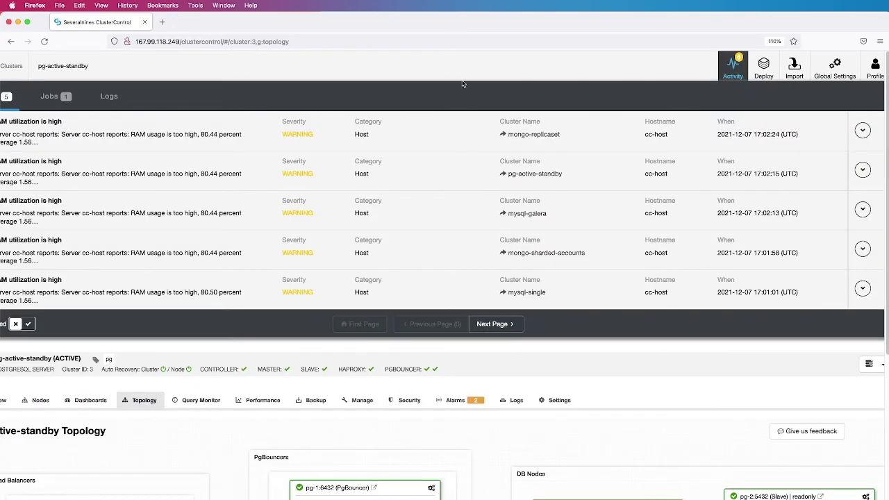
click(61, 97)
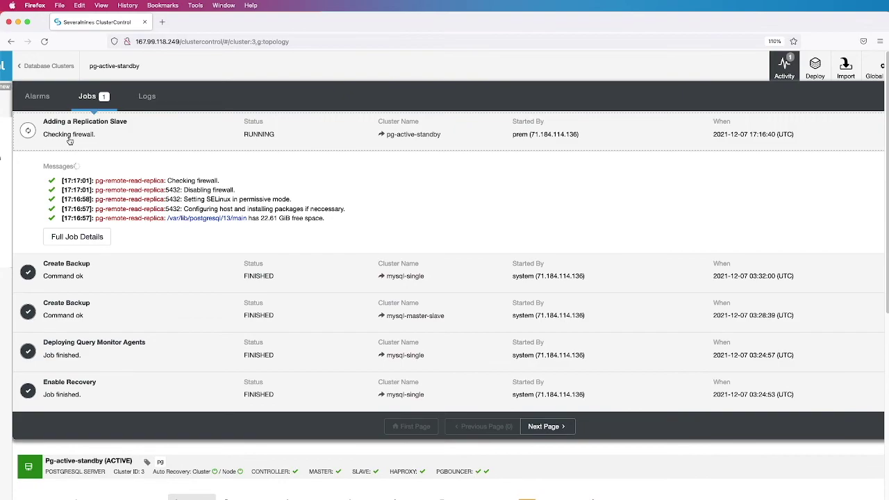
click(86, 239)
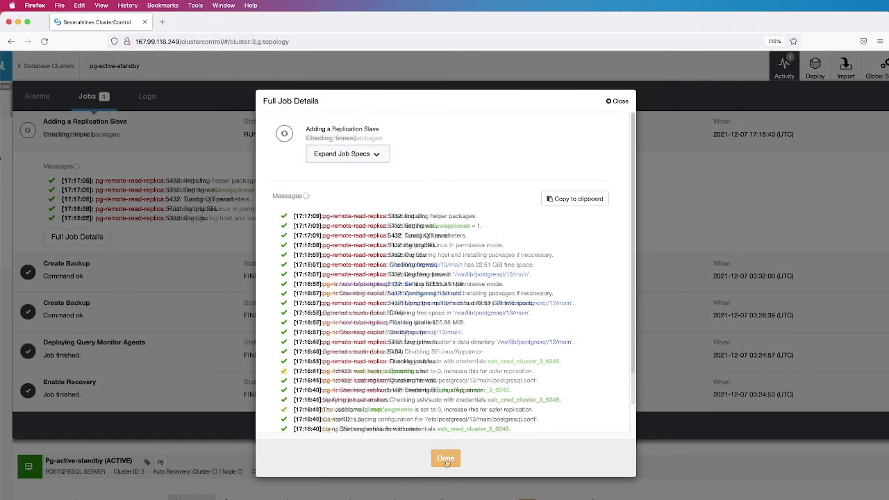
click(446, 460)
click(785, 73)
scroll(785, 208, right, 2)
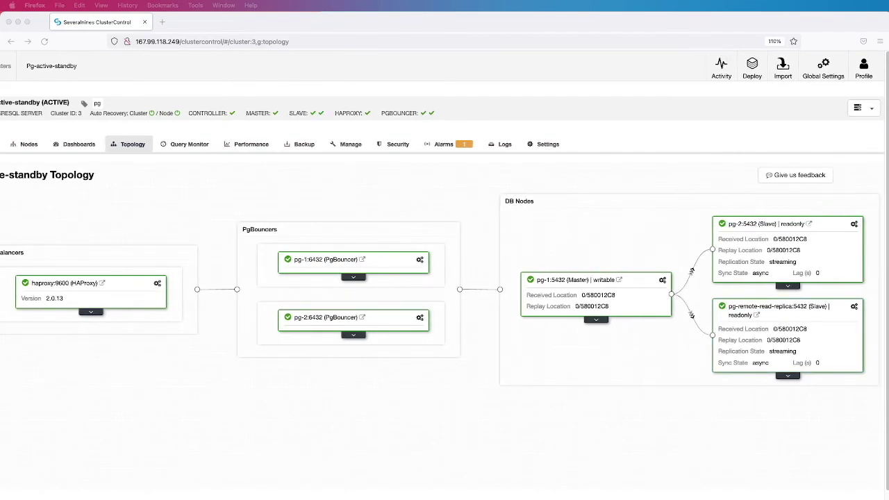
Start a PgBouncer load balancer on node pg-remote-read-replica
click(864, 108)
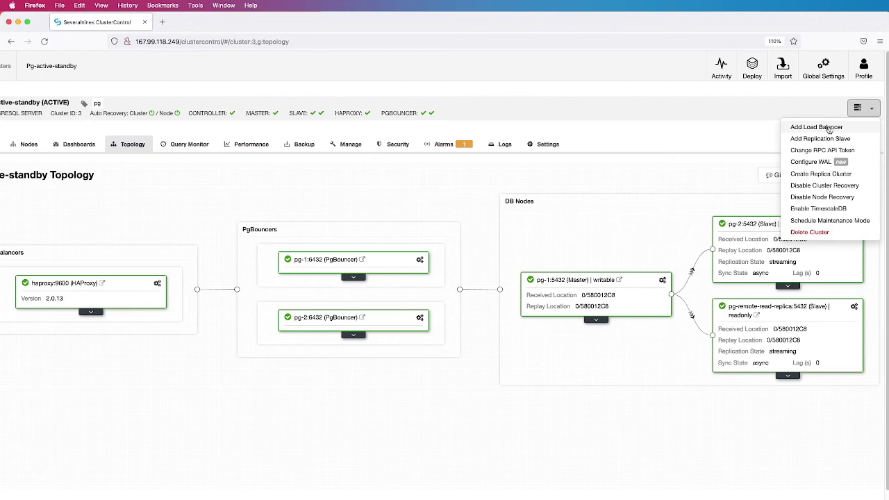
click(828, 129)
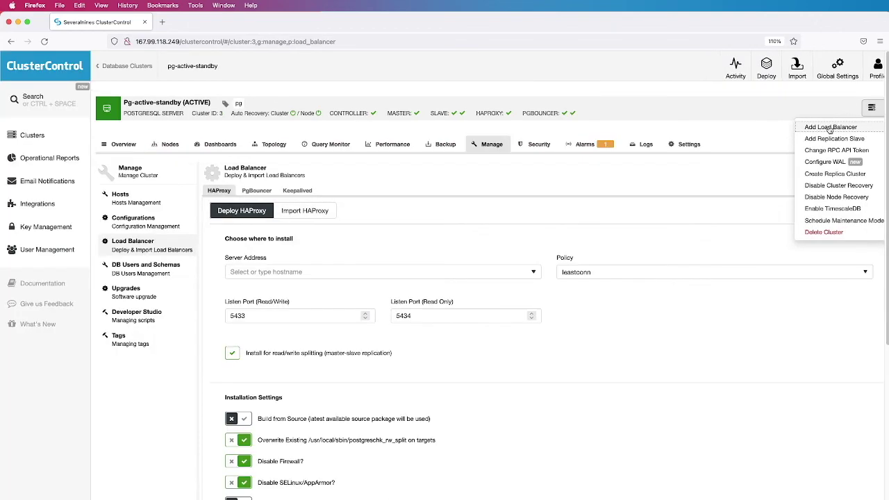
click(263, 194)
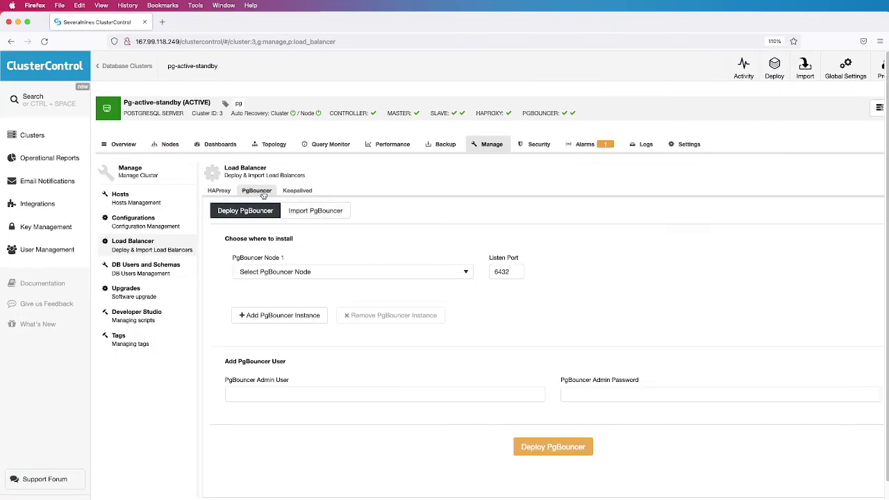
click(461, 275)
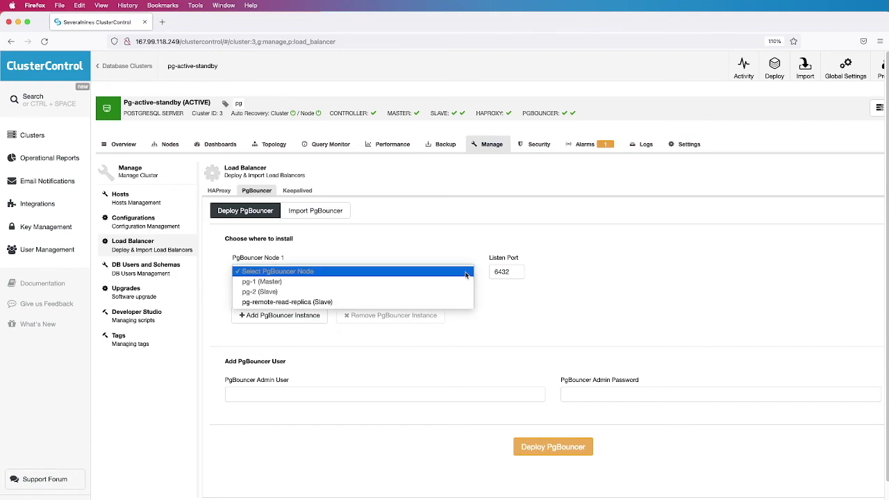
click(438, 302)
scroll(438, 304, down, 1)
Set admin user pgbadmin with its password and deploy PgBouncer
click(386, 368)
text(pg)
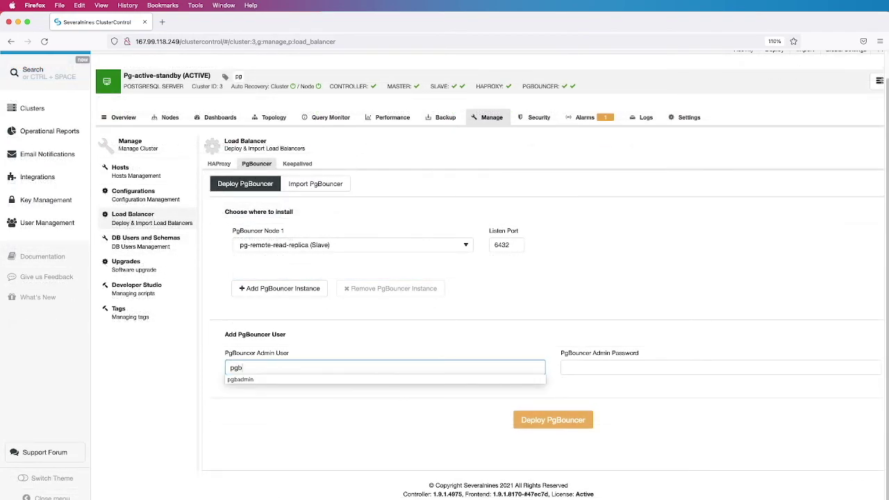
text(b)
click(299, 379)
click(571, 368)
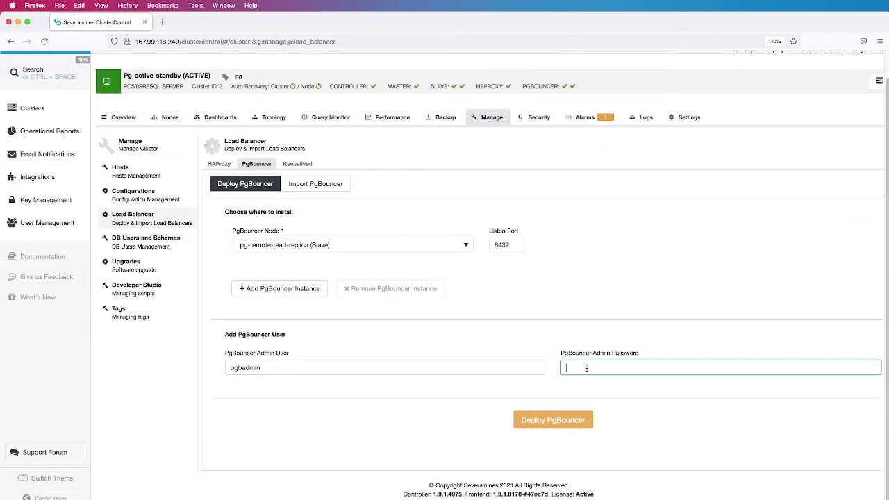
key(super+v)
click(549, 420)
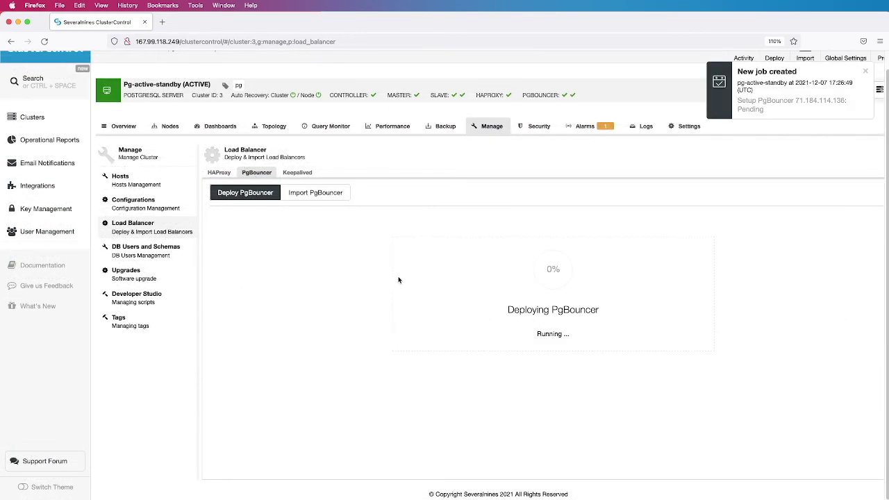
click(274, 127)
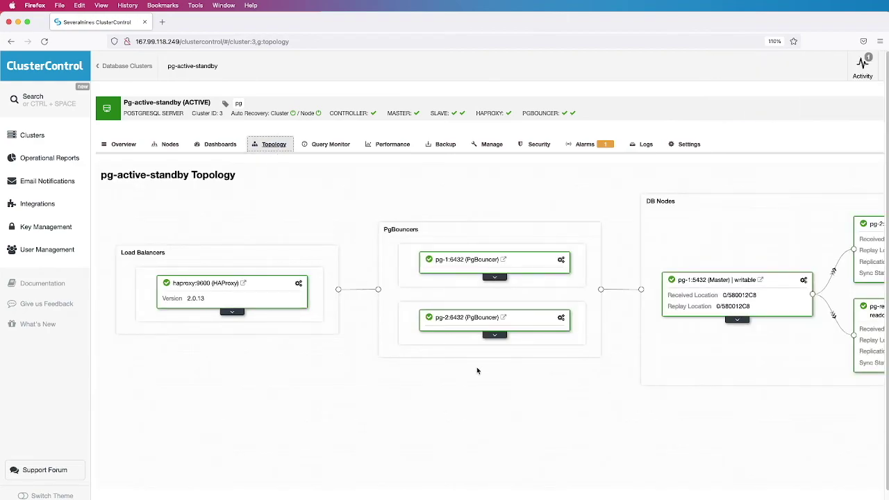
Check the Setup PgBouncer job log, then reload to show pg-remote-read-replica:6432 in the topology
scroll(445, 278, right, 4)
click(723, 66)
scroll(479, 415, left, 4)
click(121, 95)
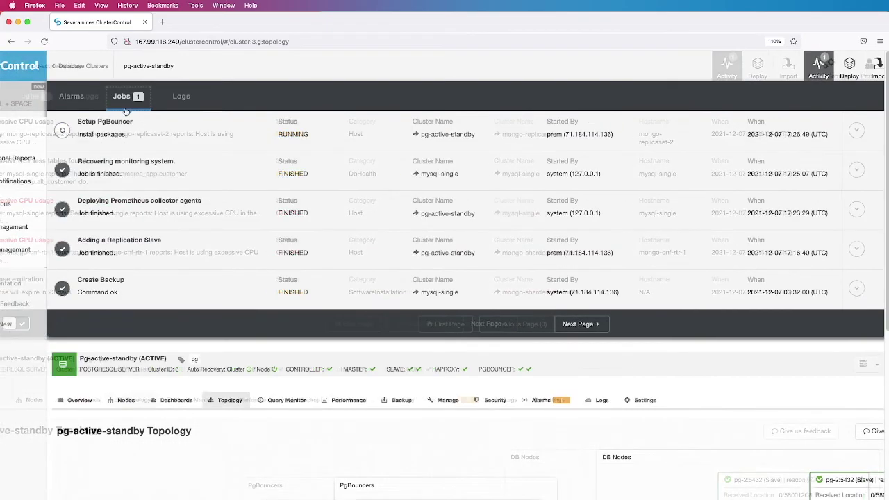
click(104, 128)
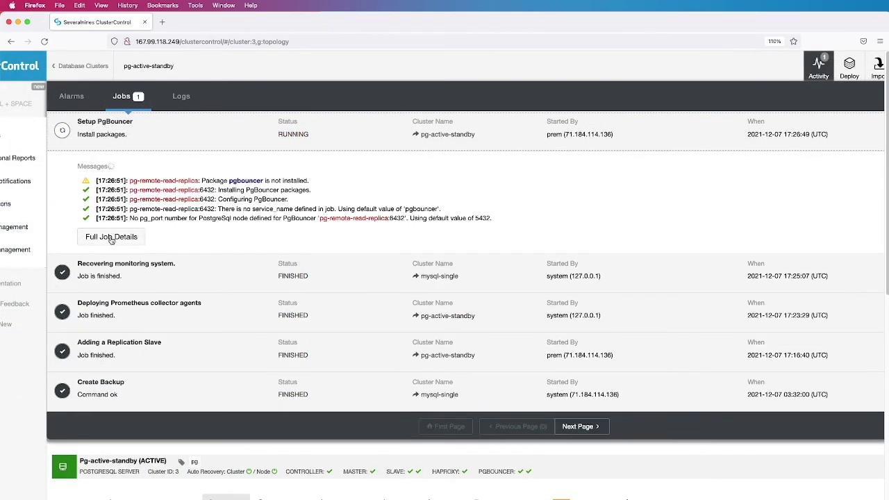
click(111, 237)
click(122, 249)
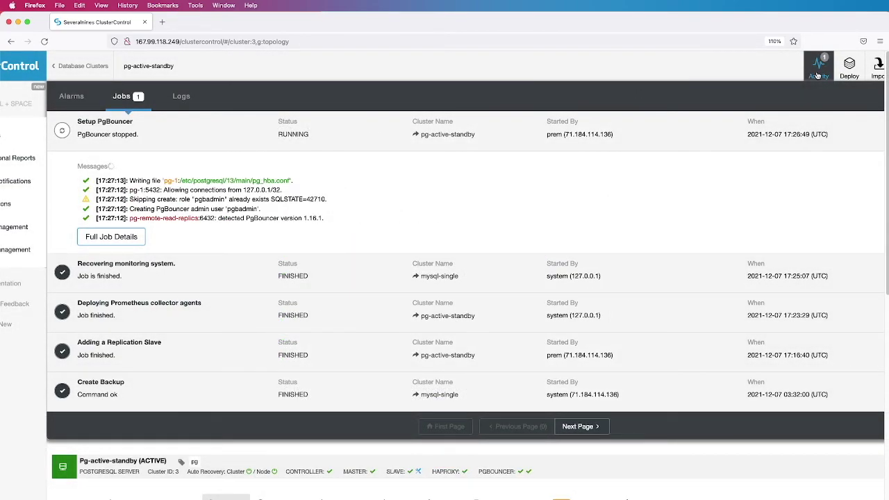
click(819, 70)
click(44, 42)
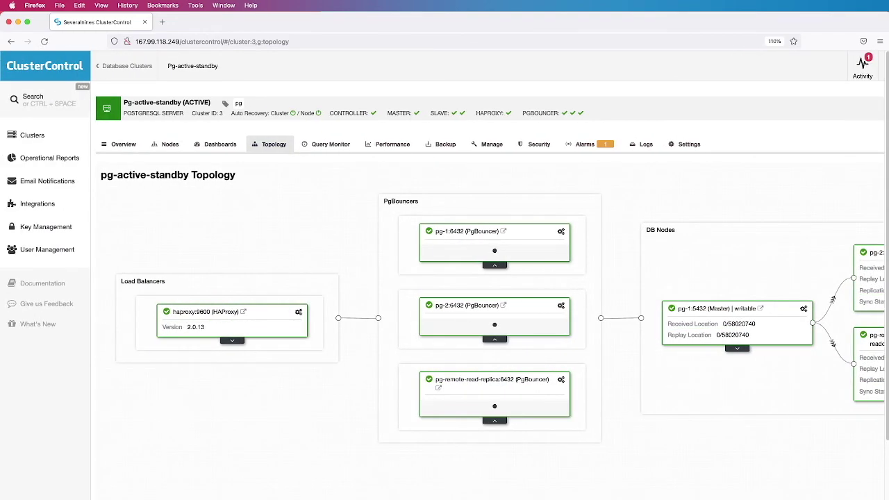
Open the haproxy:9600 node from the Nodes list to view its haproxy_5434_ro pool stats
click(168, 146)
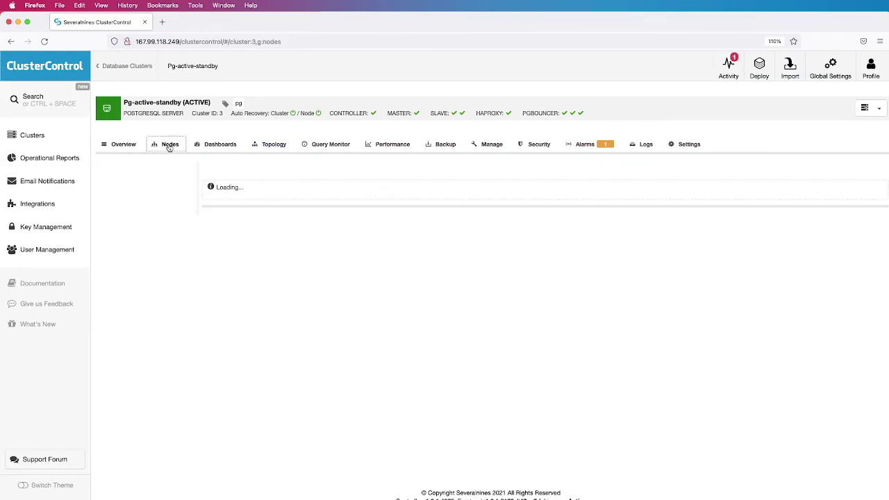
scroll(152, 313, down, 1)
scroll(153, 313, down, 2)
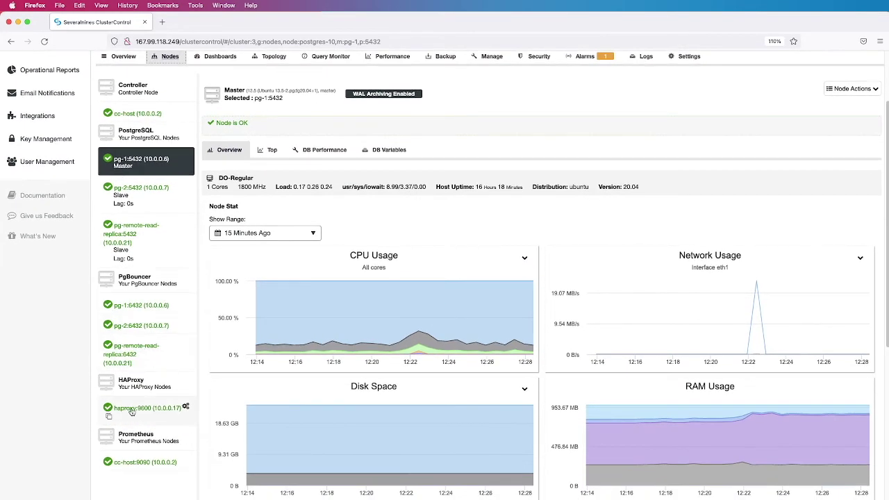
click(136, 412)
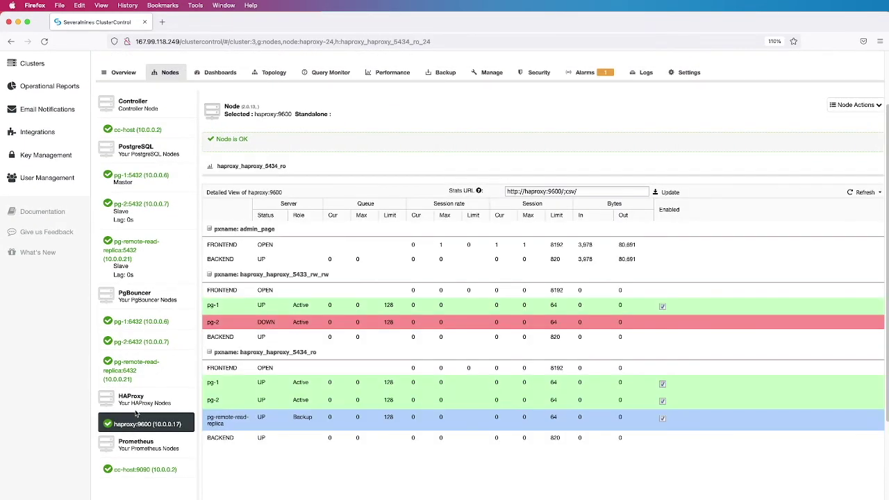
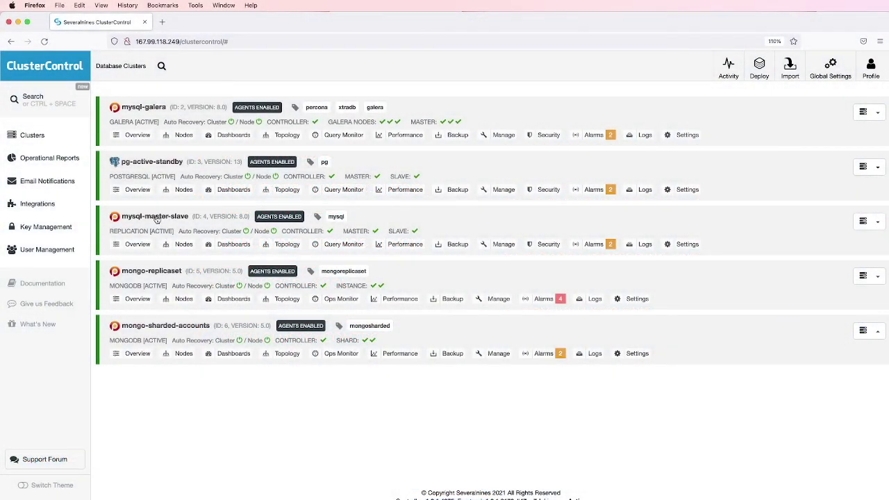
Show the mysql-master-slave cluster's Topology view and open its cluster actions menu
click(156, 218)
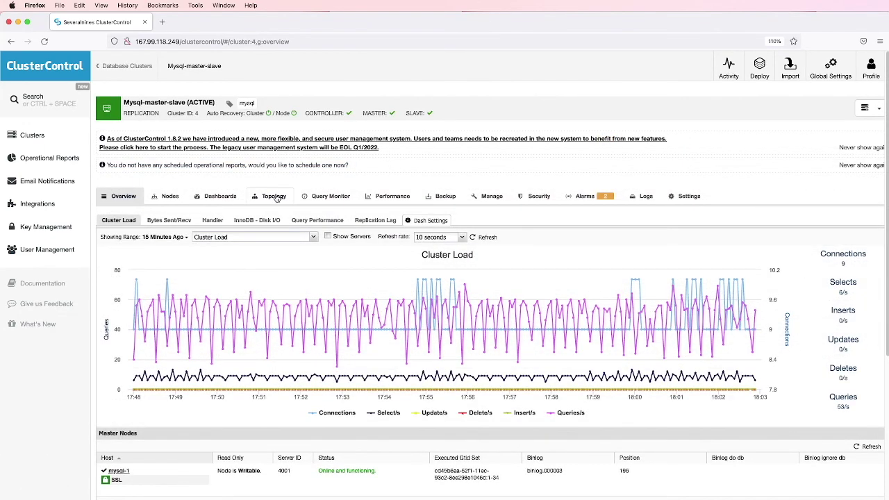
click(277, 199)
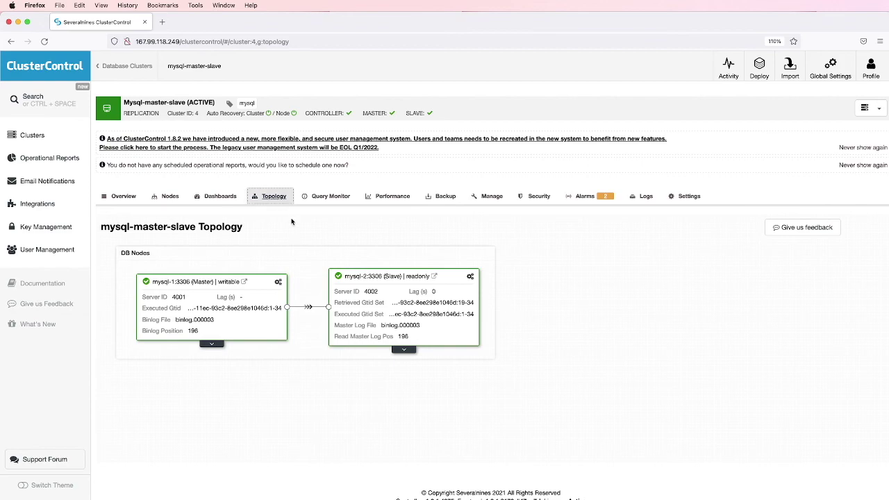
click(879, 111)
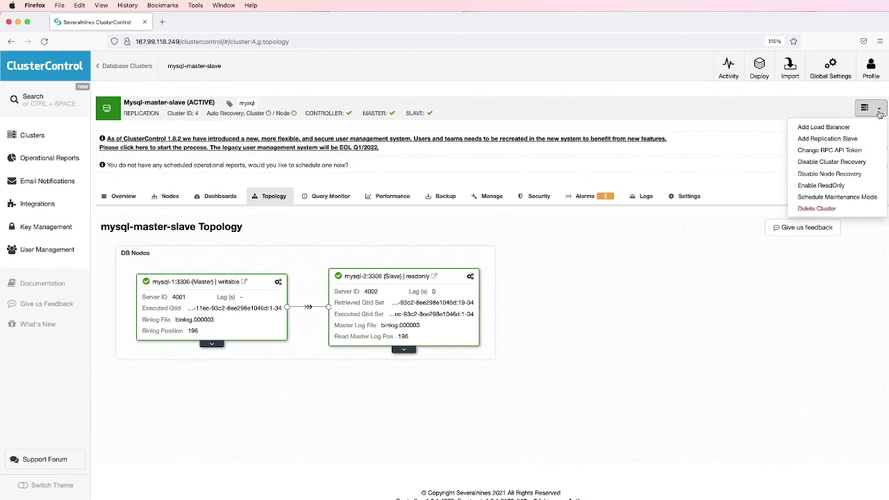
Start adding a load balancer and choose proxysql-mysql as the ProxySQL server address
click(844, 128)
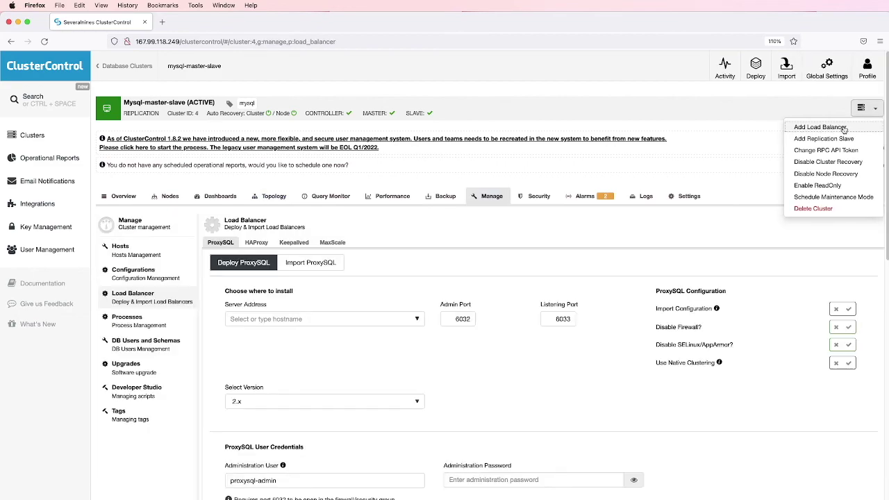
scroll(463, 287, down, 3)
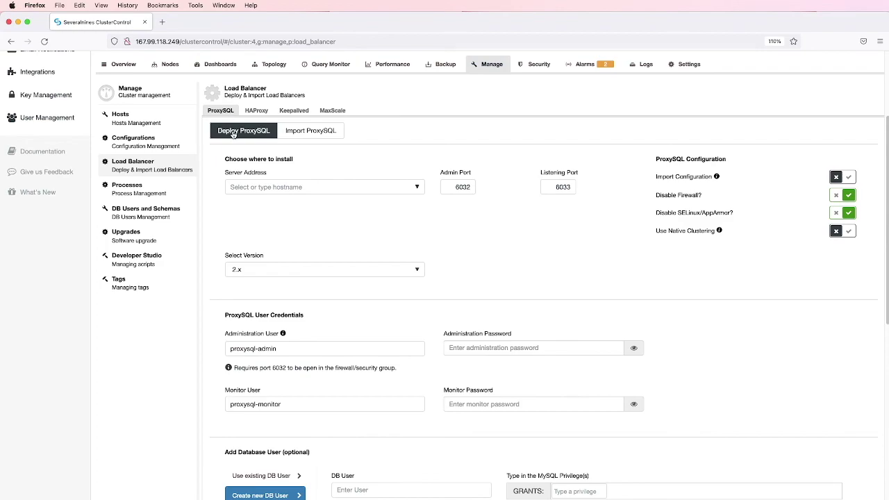
click(272, 187)
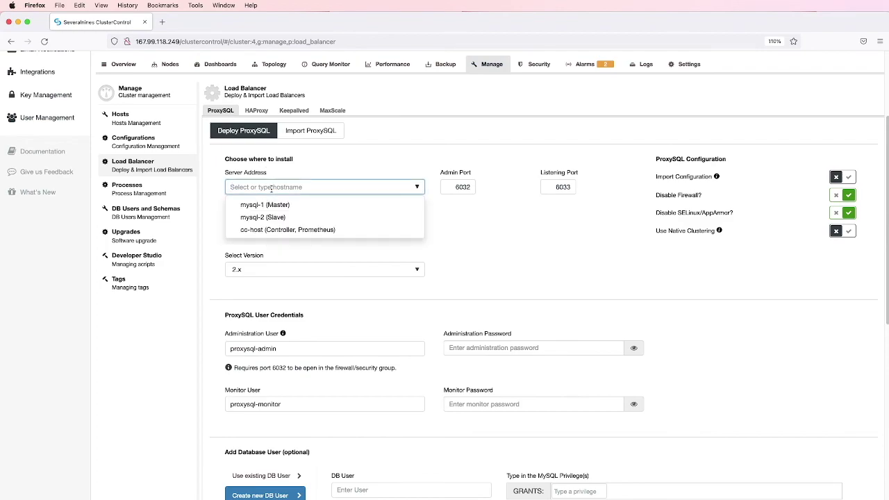
text(p)
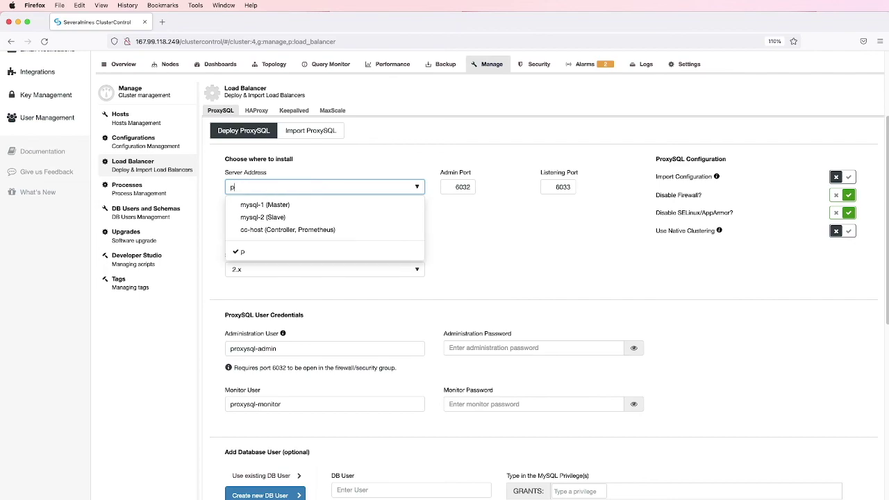
text(roxysql-mysq)
click(490, 235)
scroll(497, 237, down, 3)
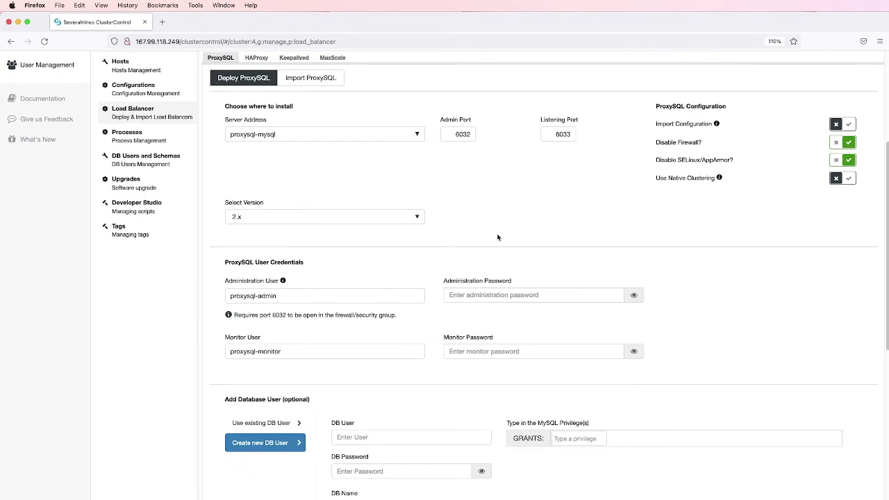
scroll(497, 238, down, 1)
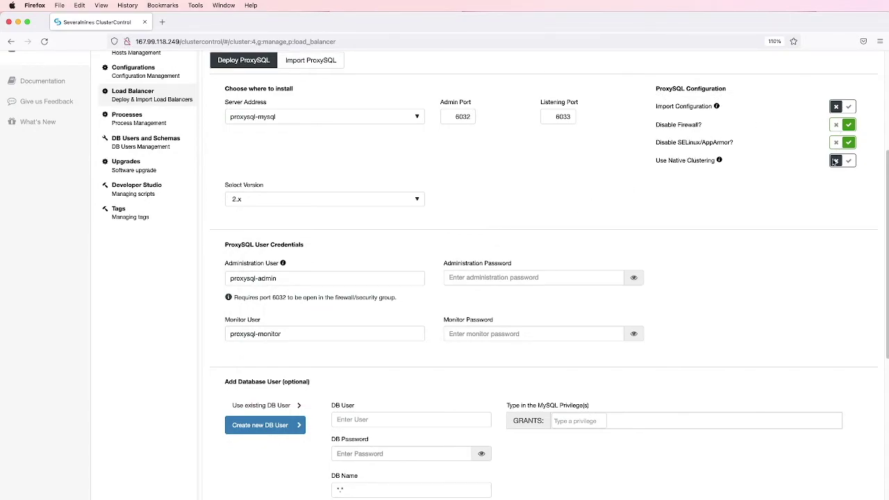
scroll(646, 190, down, 2)
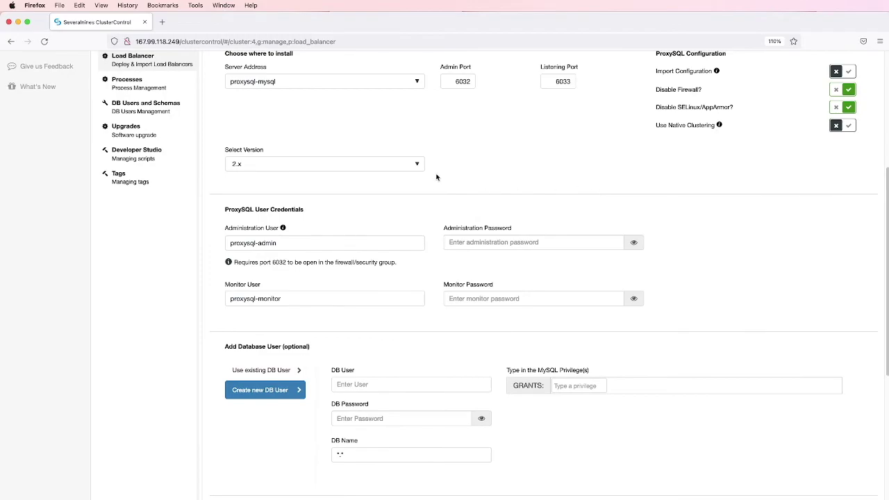
scroll(464, 179, up, 1)
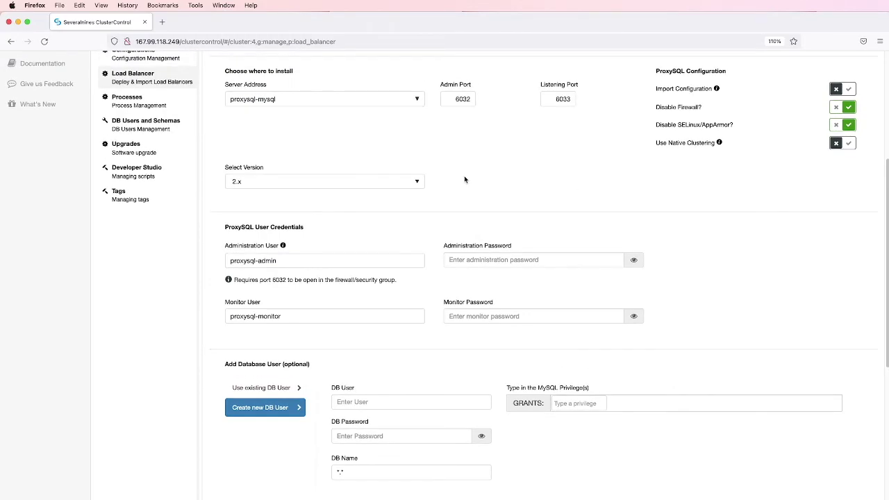
scroll(465, 179, down, 4)
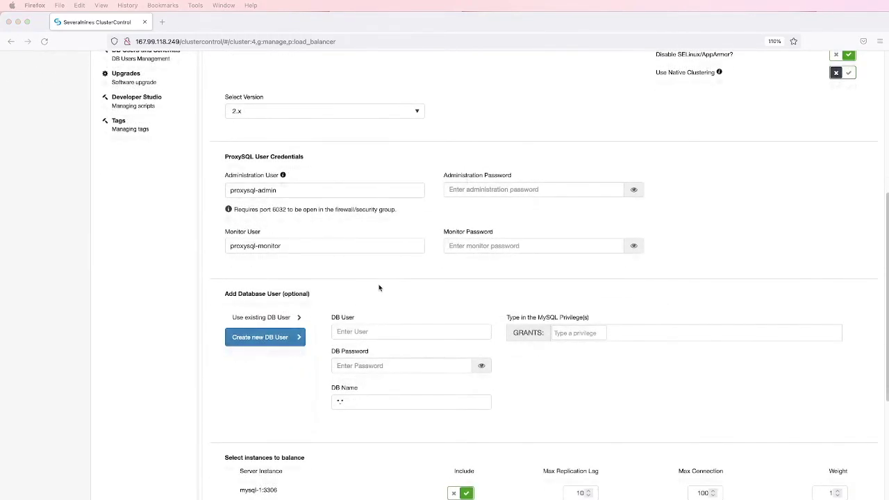
Paste the ProxySQL administration and monitor passwords
click(508, 189)
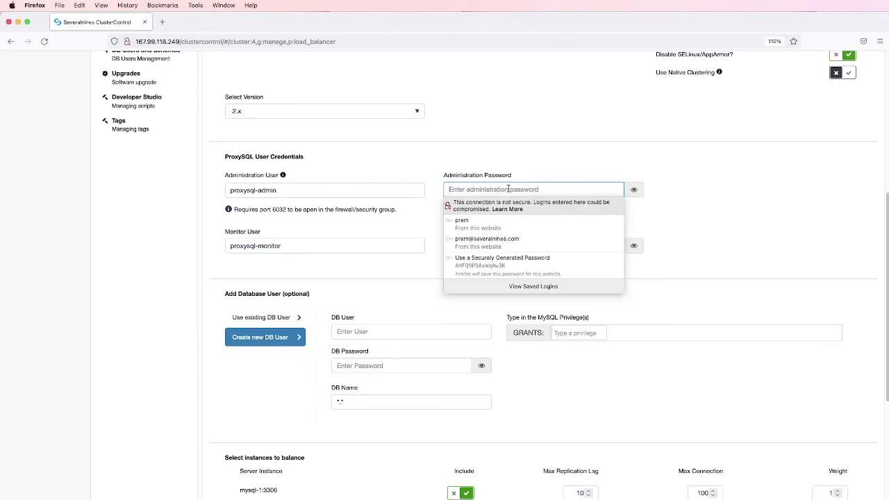
key(super+v)
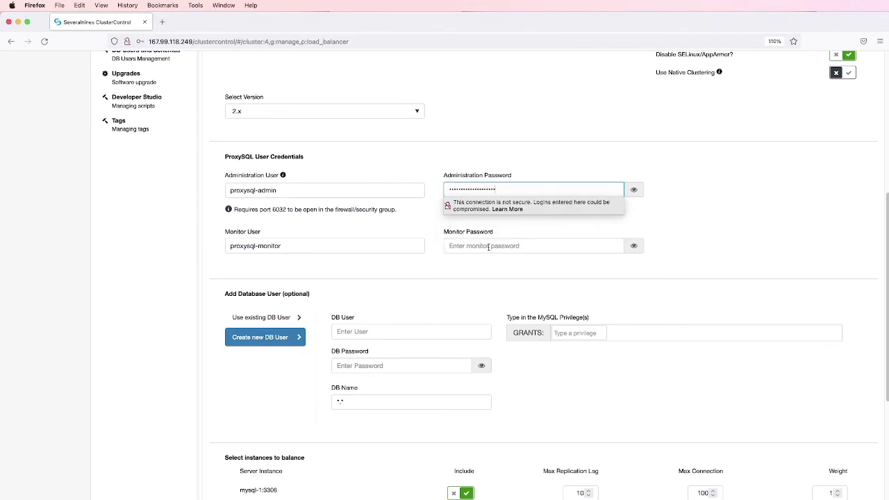
click(488, 247)
key(super+v)
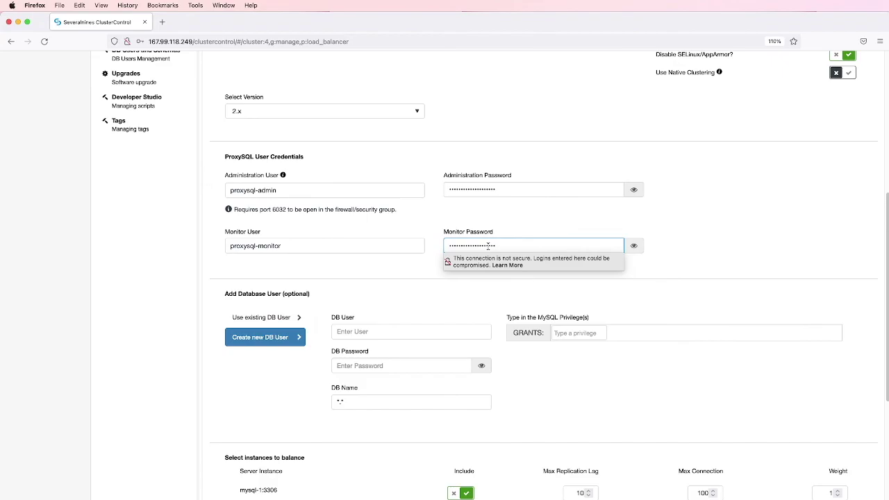
click(730, 241)
Keep mysql-1:3306 and mysql-2:3306 included and set implicit transactions to No
scroll(732, 241, down, 3)
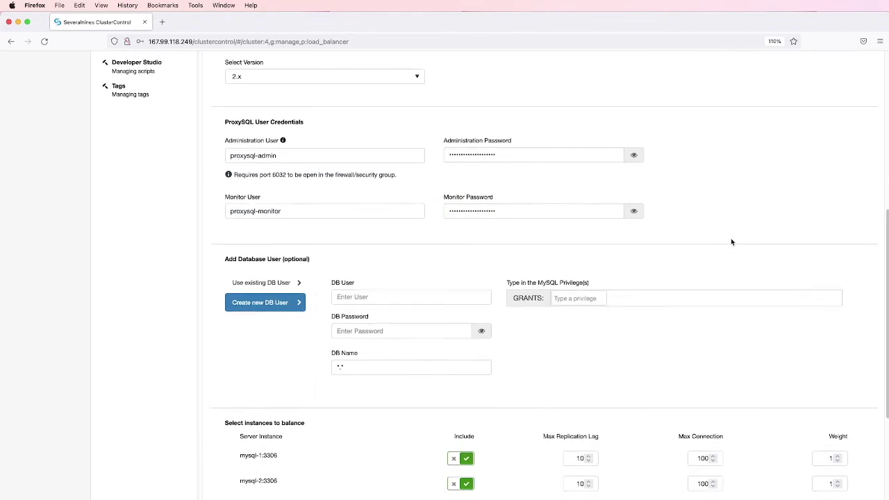
scroll(730, 241, down, 1)
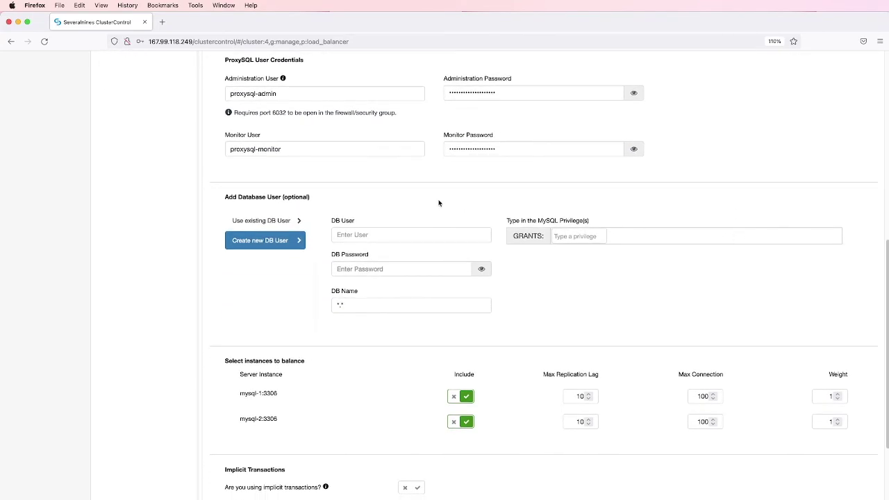
double_click(293, 196)
scroll(354, 203, down, 4)
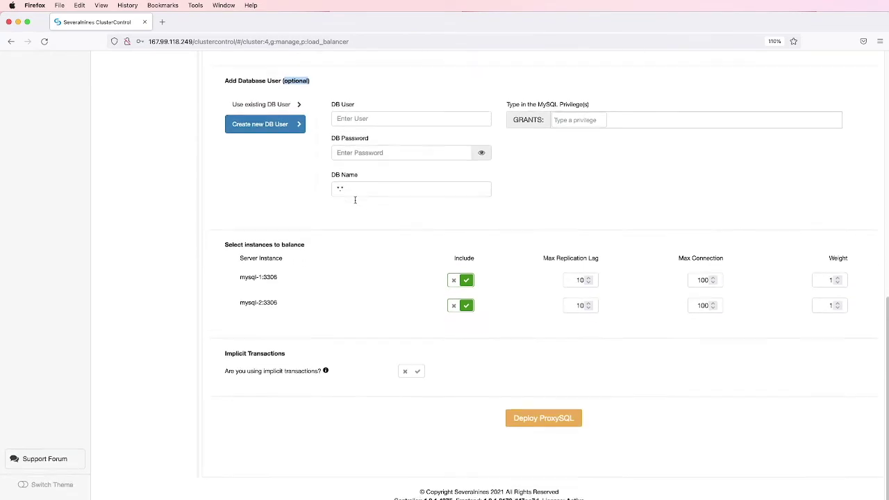
double_click(266, 273)
double_click(269, 297)
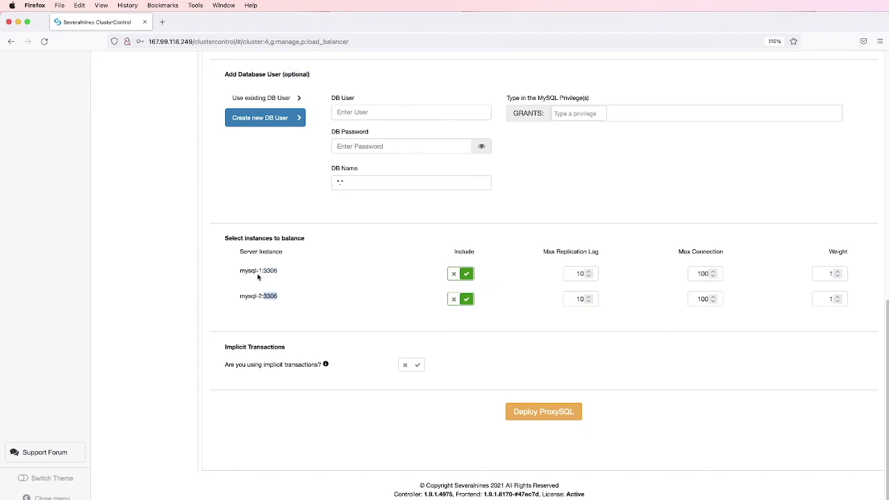
click(453, 300)
click(467, 300)
click(404, 366)
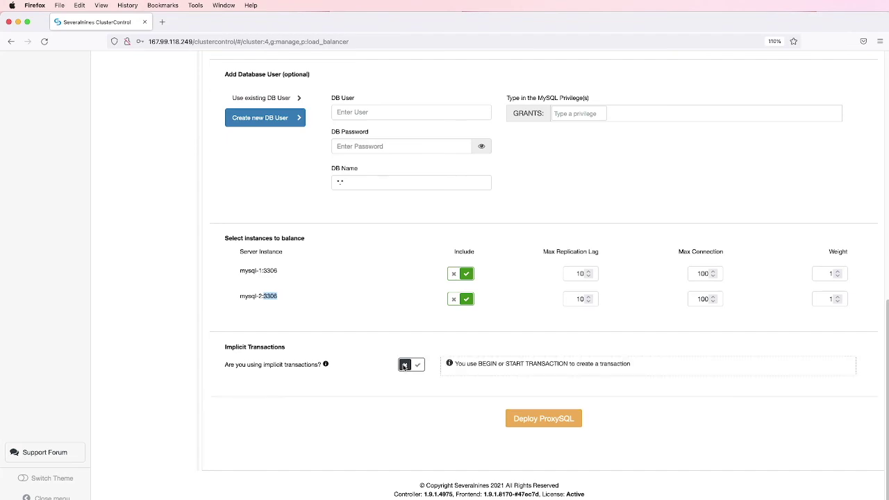
click(418, 366)
click(405, 366)
Deploy ProxySQL, inspect proxysql-mysql and master mysql-1 in the topology, then list the nodes
click(543, 418)
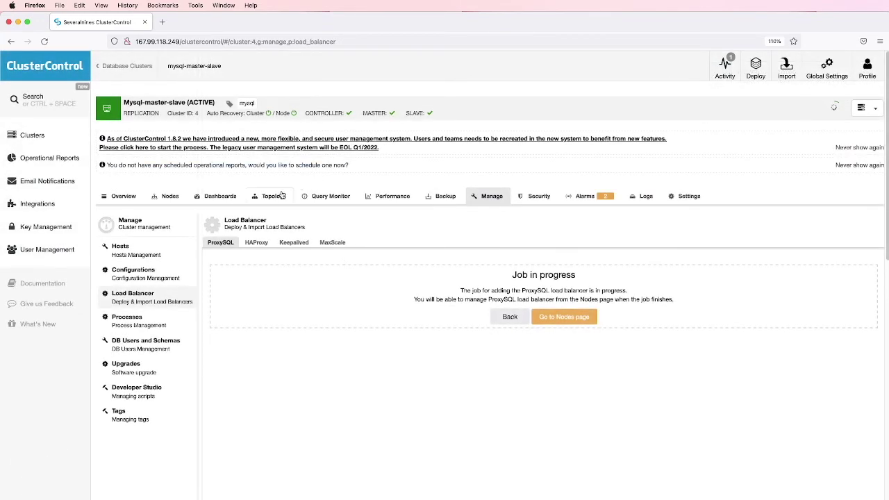
click(275, 198)
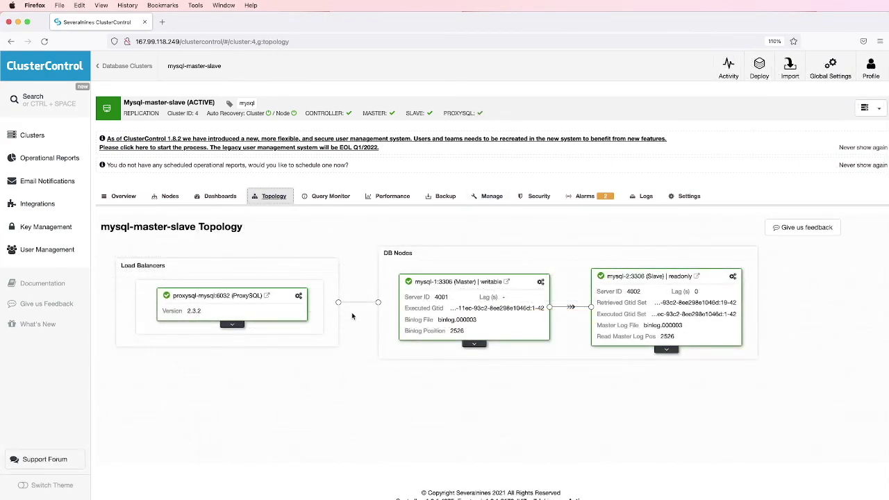
click(233, 326)
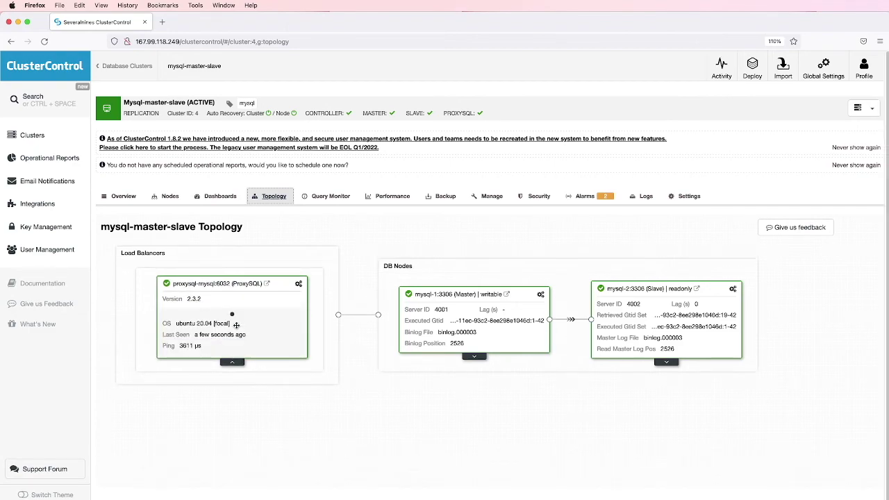
click(476, 358)
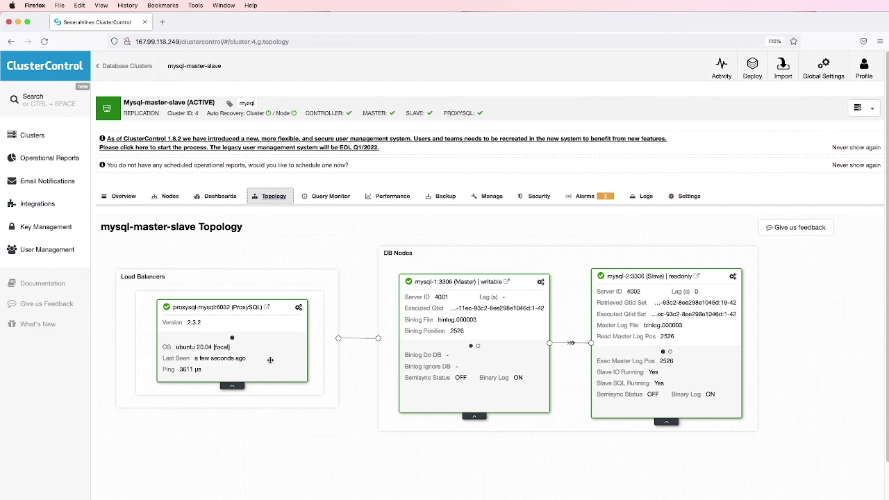
click(171, 197)
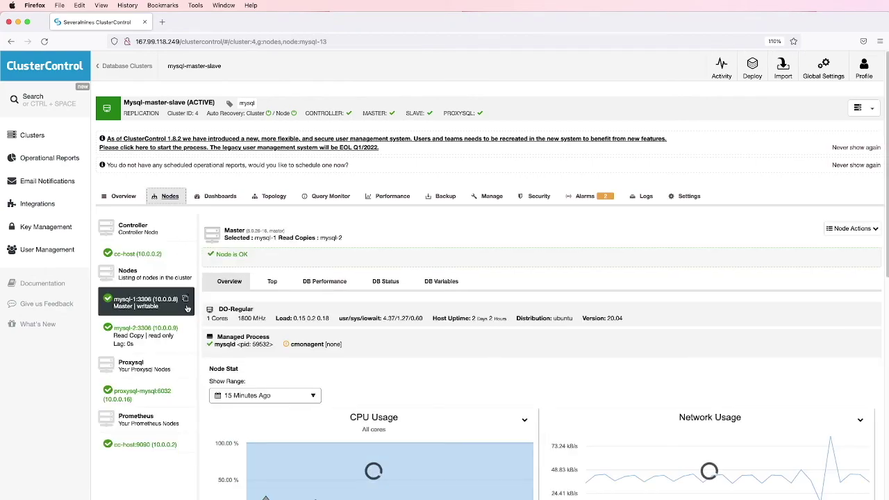
Open the proxysql-mysql node from the Proxysql group in the Nodes list
scroll(141, 309, down, 2)
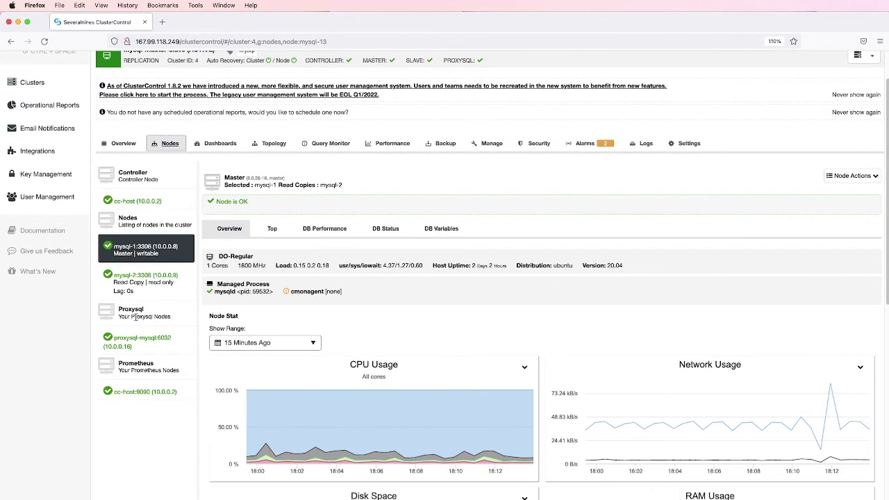
drag(119, 308, 153, 314)
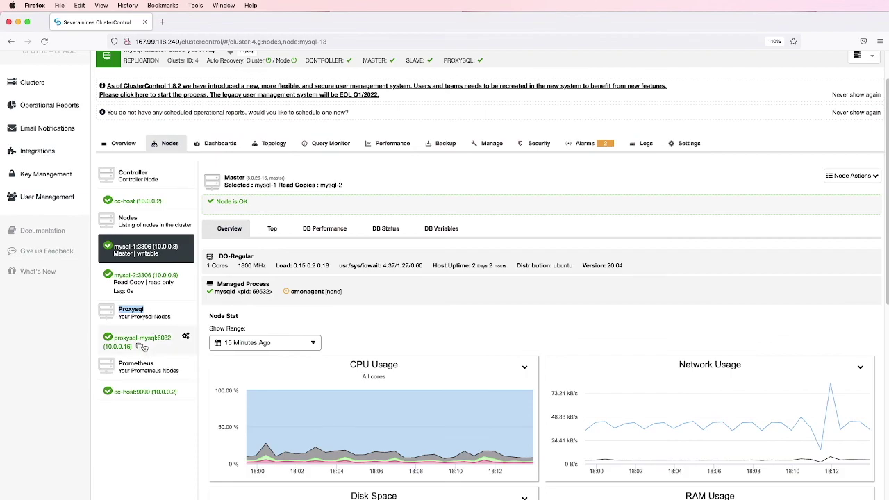
click(141, 342)
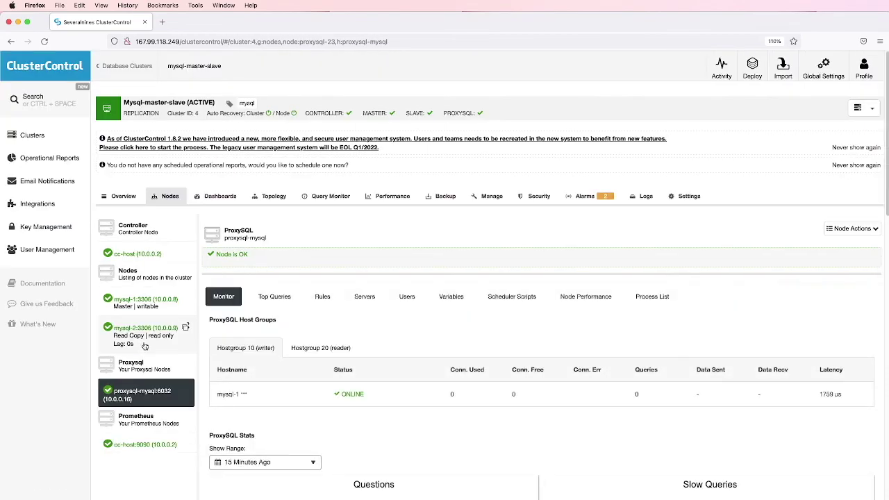
scroll(352, 344, down, 2)
scroll(353, 343, down, 1)
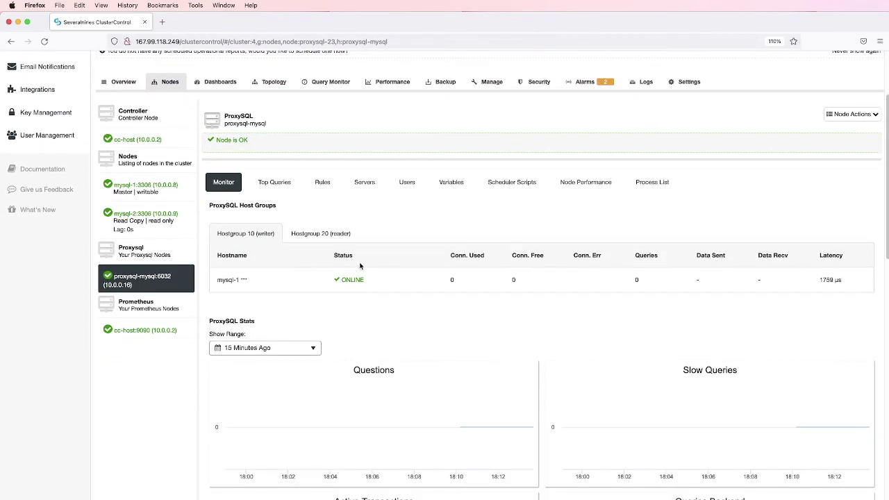
Show its Servers page, highlighting writer Hostgroup 10 and reader Hostgroup 20
click(365, 183)
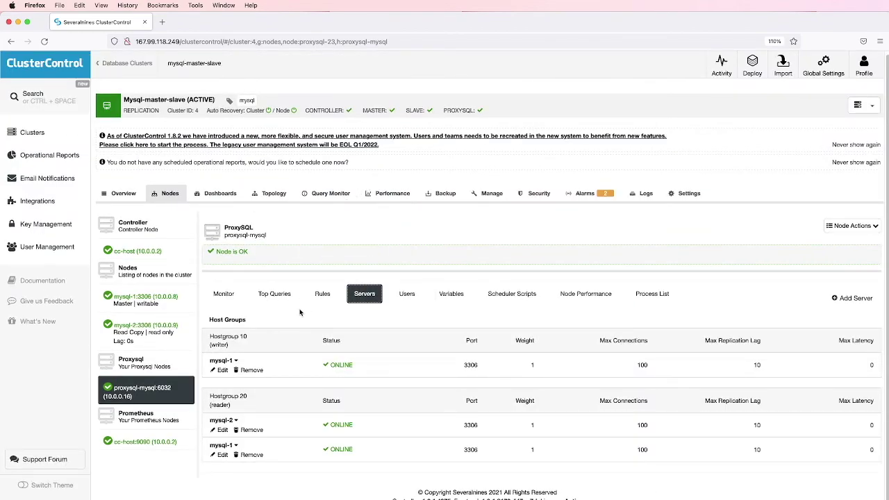
drag(210, 321, 249, 321)
triple_click(220, 337)
double_click(220, 344)
triple_click(227, 396)
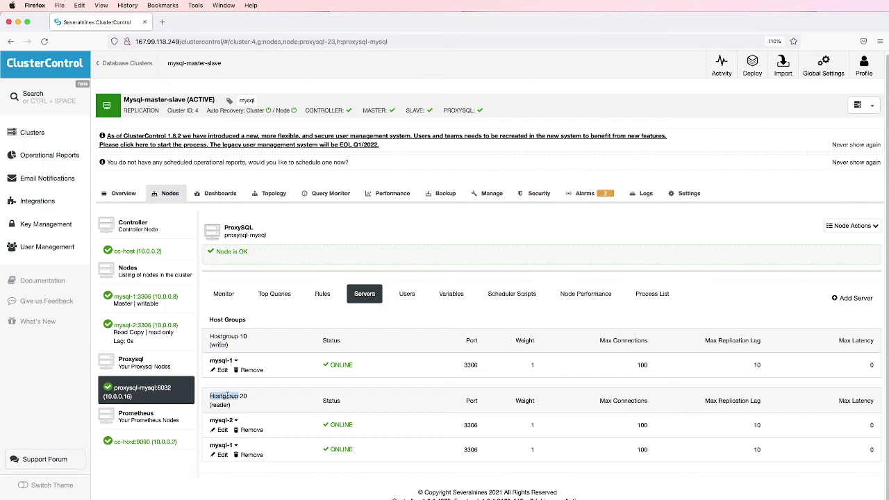
double_click(220, 404)
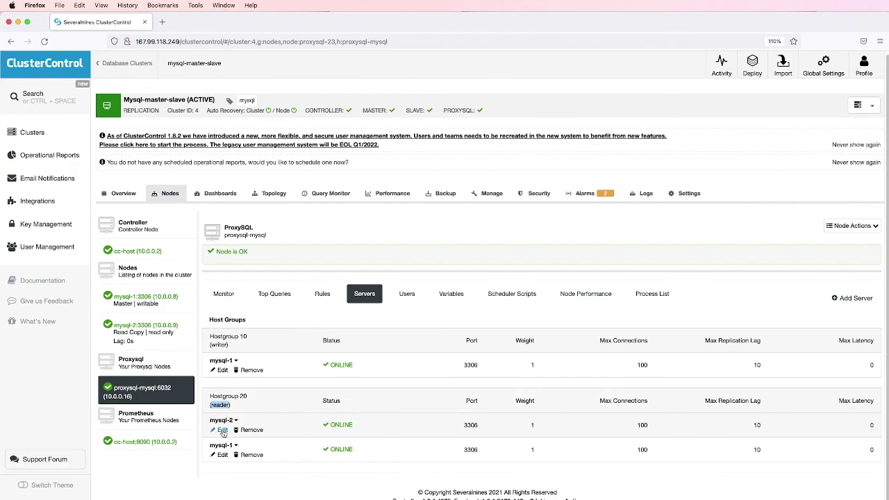
Set mysql-2's weight to 1000 in reader Hostgroup 20 and save it
click(222, 429)
scroll(262, 417, down, 1)
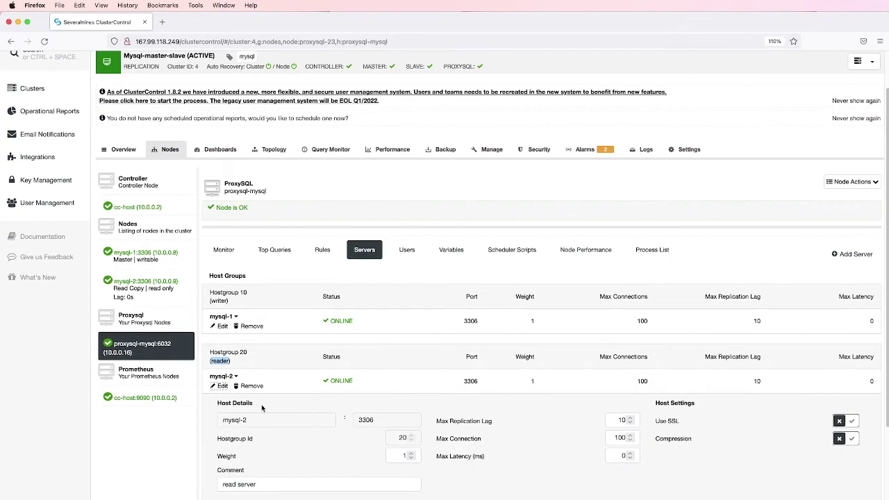
scroll(262, 406, down, 1)
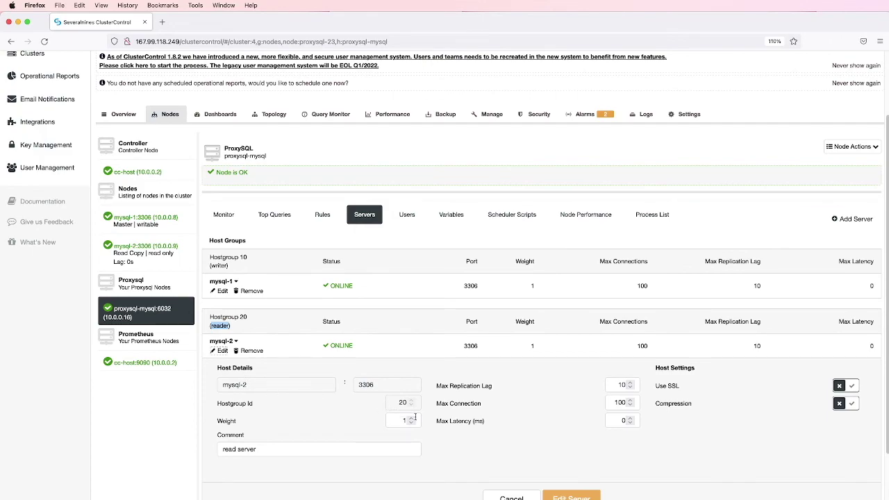
click(405, 421)
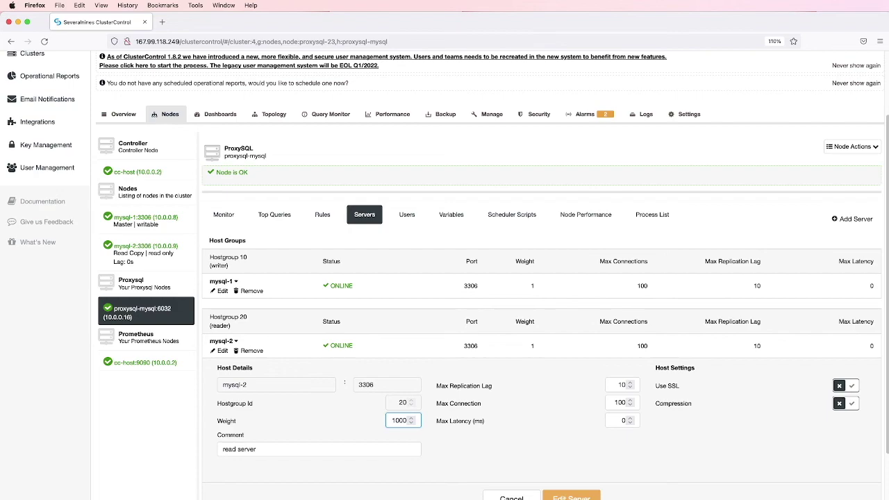
click(488, 465)
scroll(458, 434, down, 2)
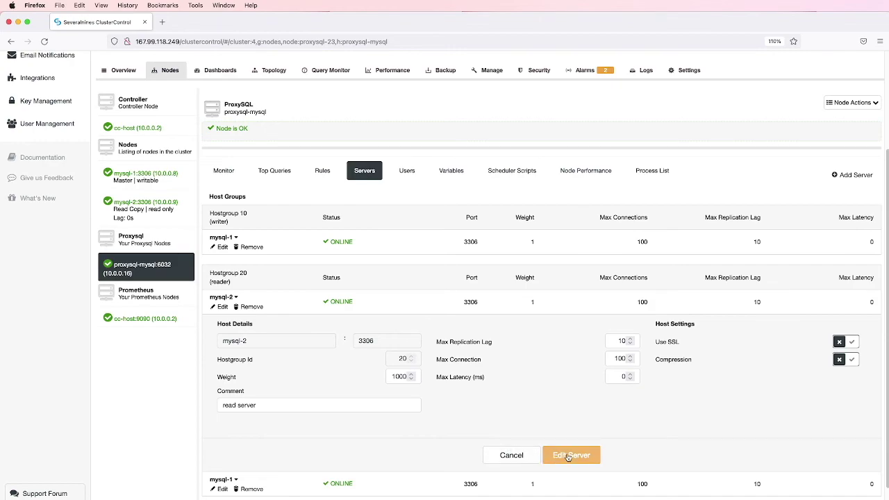
click(571, 455)
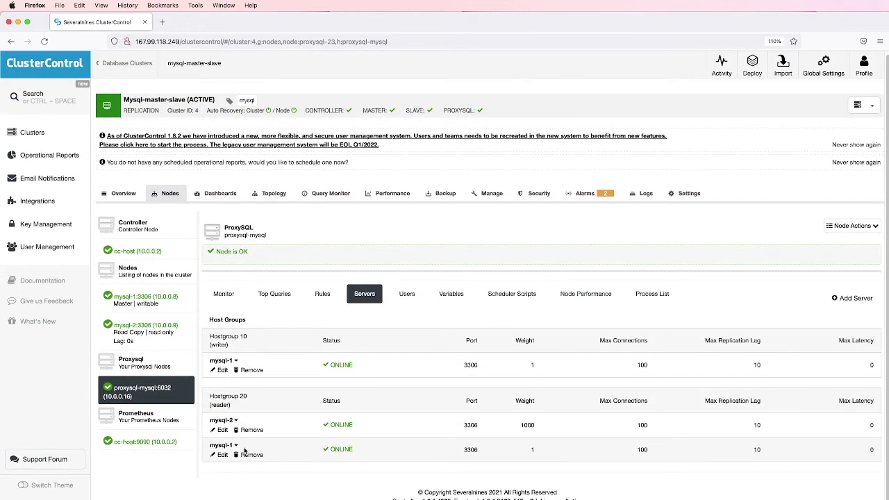
Change mysql-1's weight in reader Hostgroup 20 to 10
click(221, 455)
scroll(307, 440, down, 3)
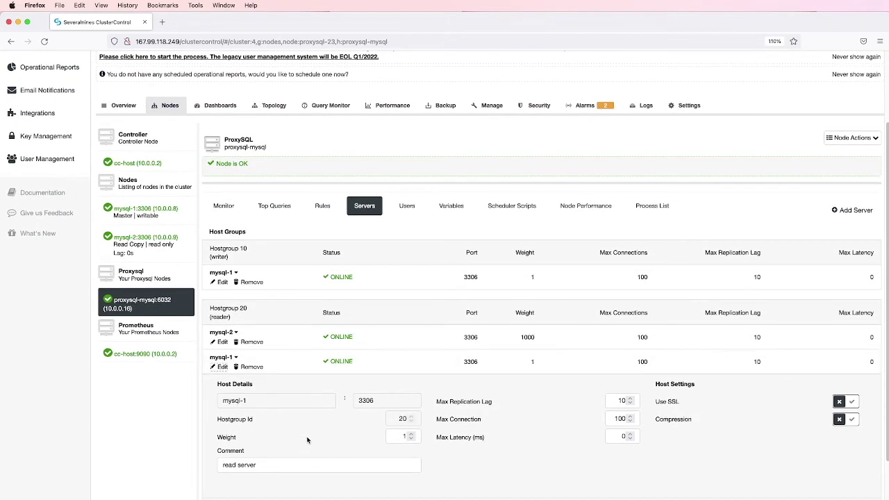
scroll(307, 439, down, 1)
click(407, 421)
text(0)
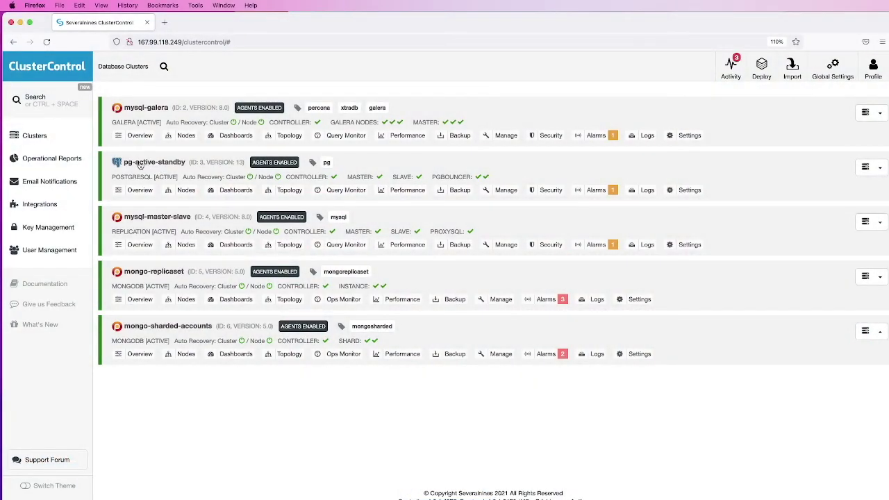
Start adding a load balancer to pg-active-standby, browsing the PgBouncer and Keepalived options before HAProxy
click(146, 164)
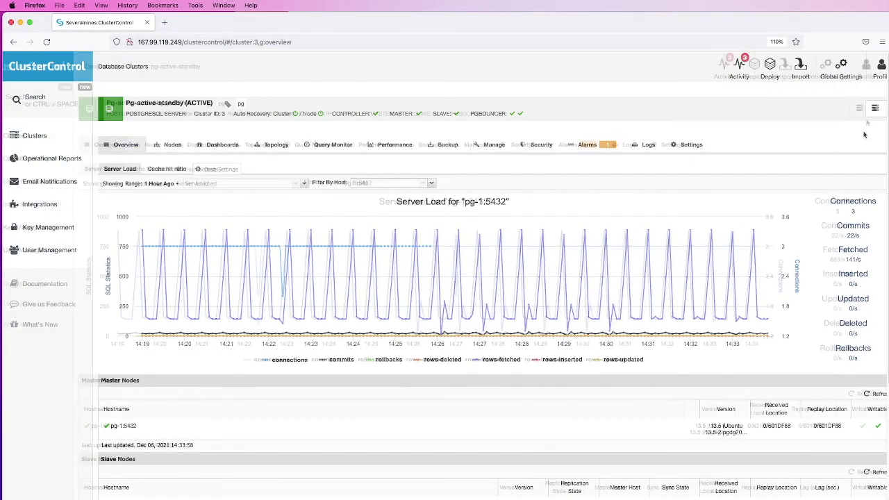
click(874, 111)
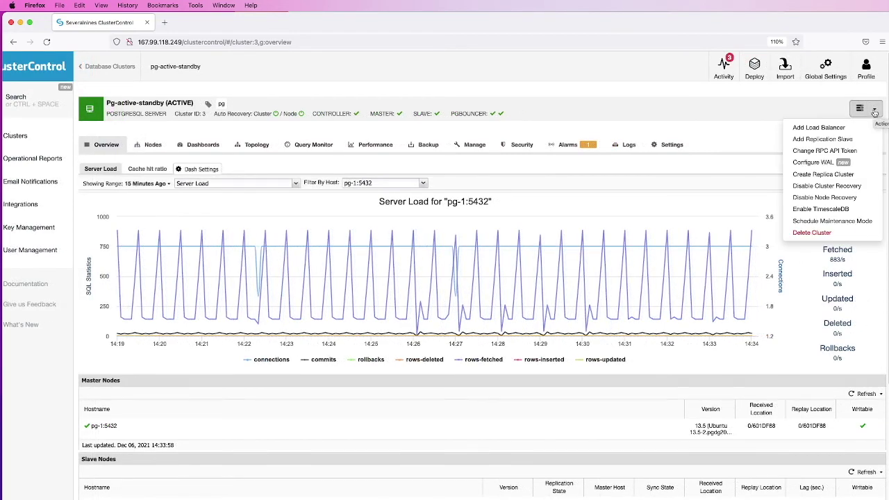
click(839, 129)
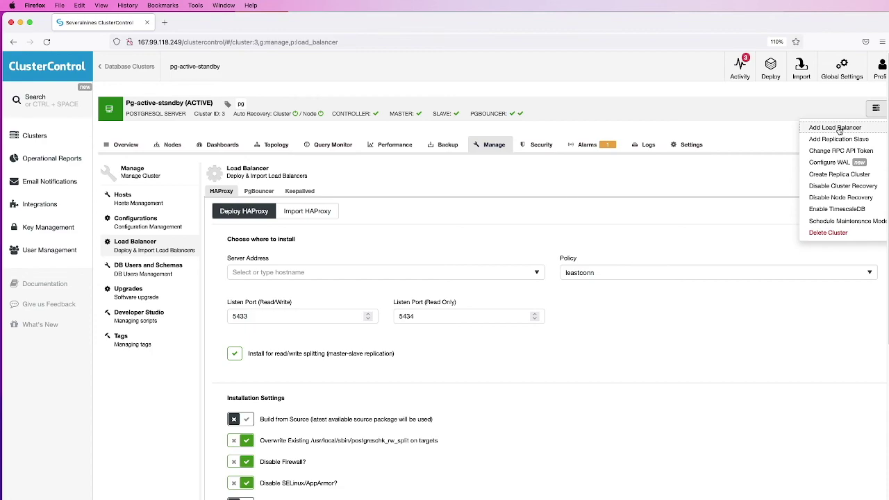
click(260, 192)
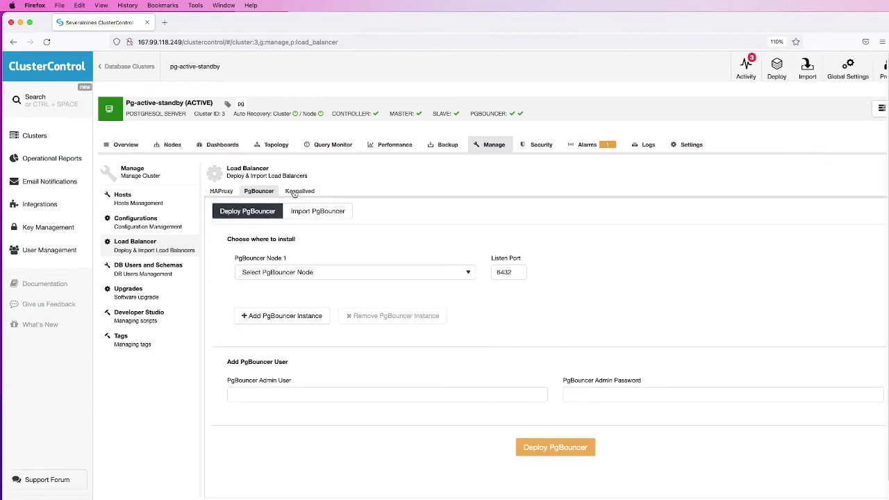
click(295, 193)
click(217, 193)
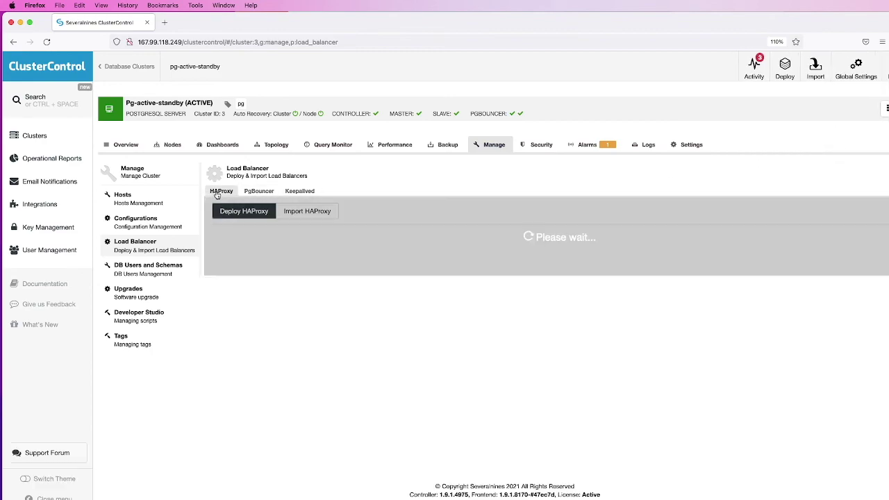
scroll(401, 233, down, 1)
Set HAProxy host to haproxy, leastconn policy, read-only port 5434, with read/write splitting enabled
click(373, 243)
text(haproxy)
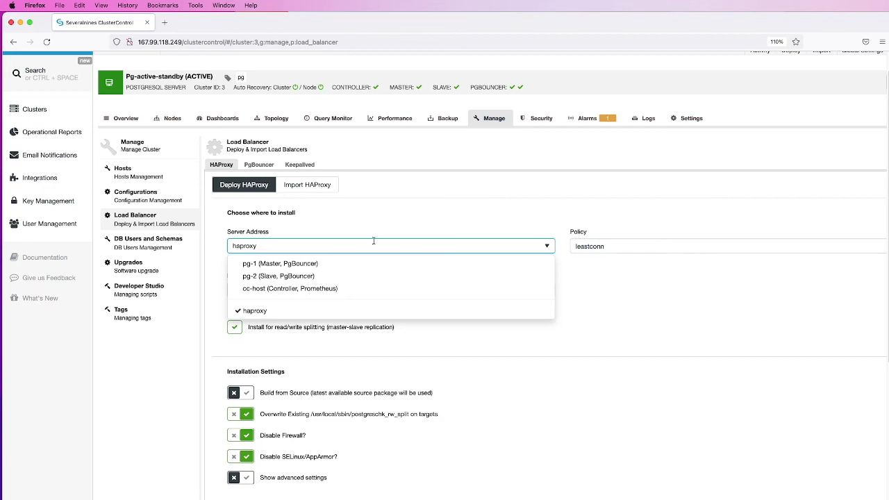
click(636, 293)
click(636, 246)
click(268, 292)
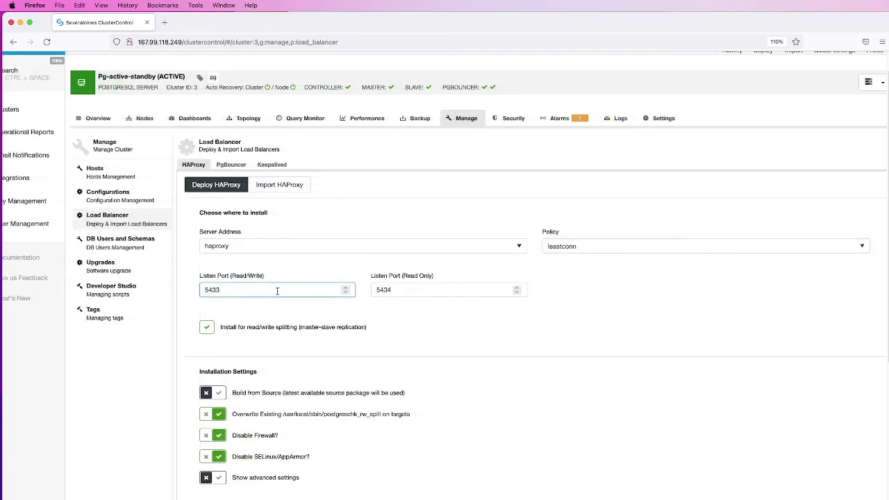
click(410, 290)
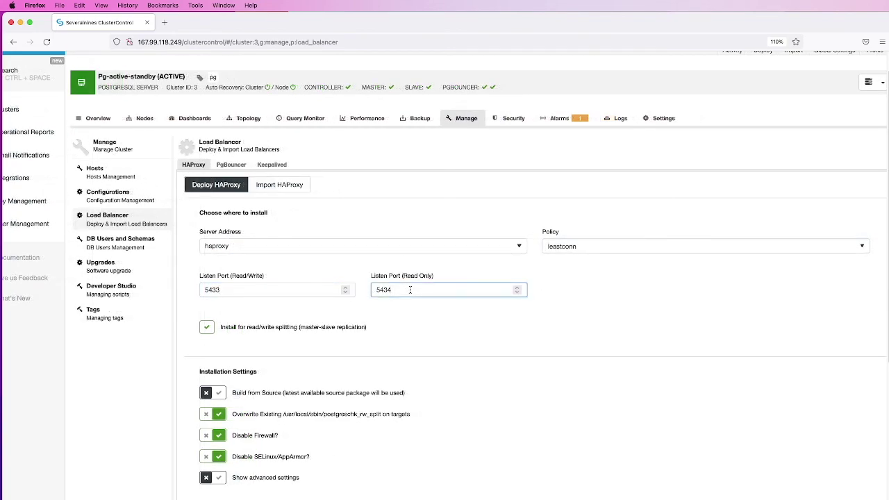
click(208, 330)
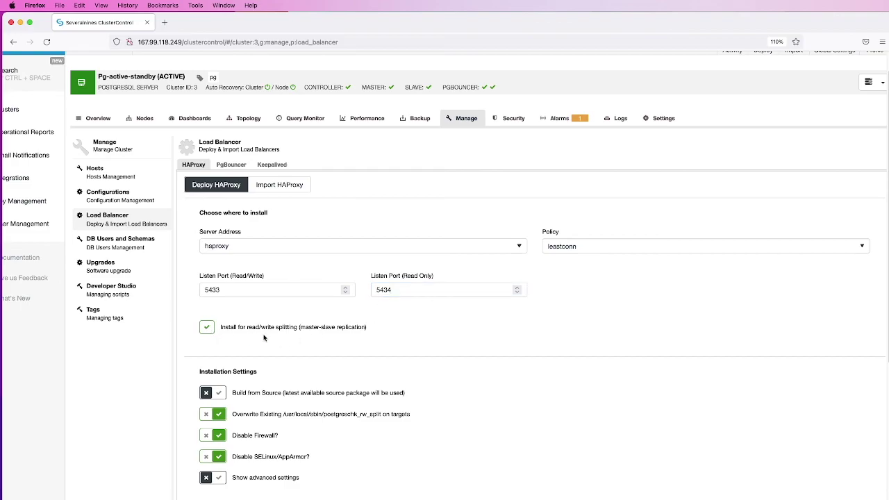
scroll(264, 338, down, 4)
Choose PgBouncer instances, include pg-1 and pg-2, and deploy HAProxy
scroll(265, 338, down, 2)
click(374, 343)
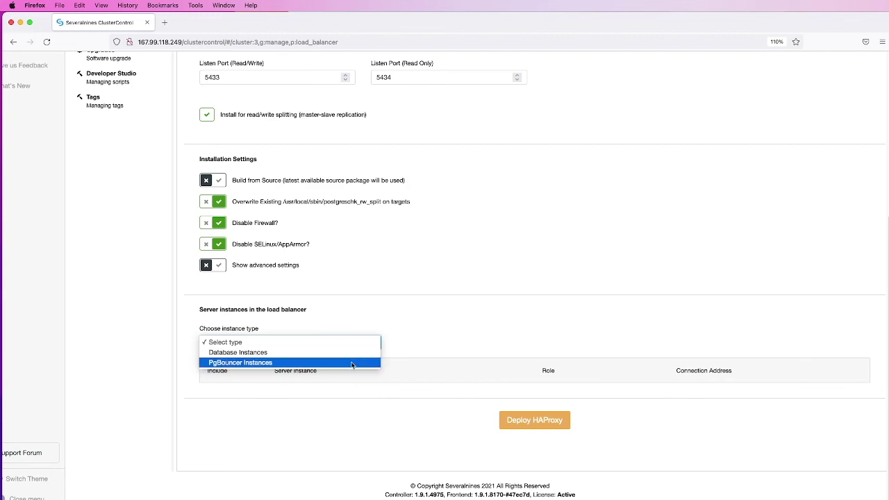
click(351, 362)
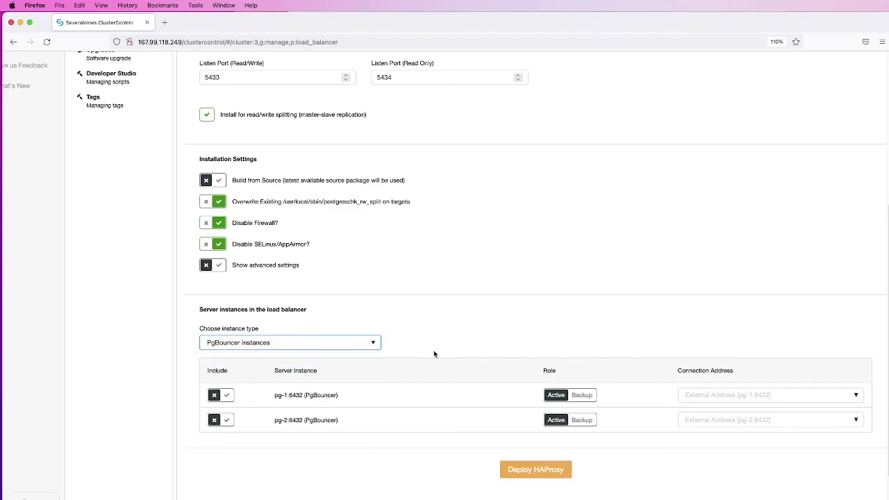
scroll(434, 353, down, 2)
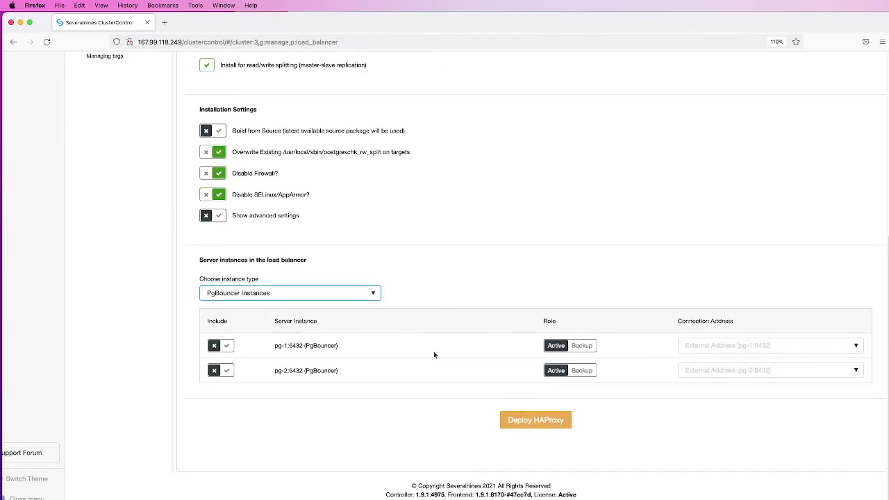
click(227, 347)
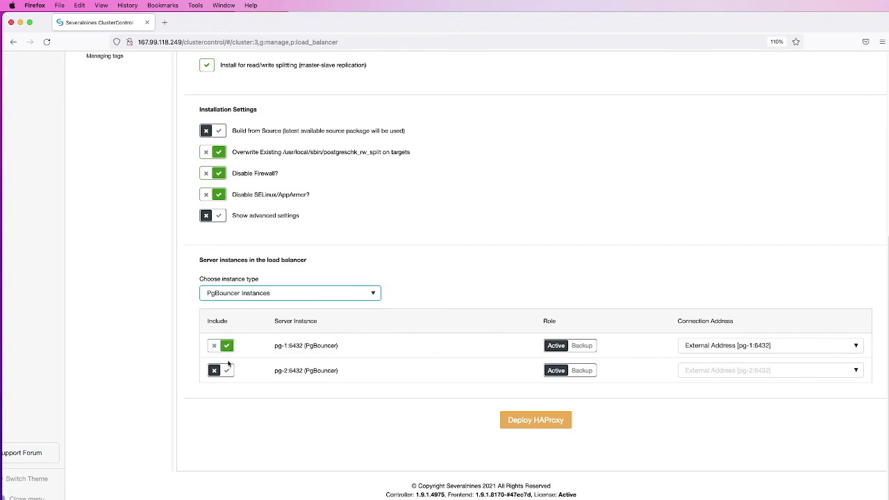
click(228, 372)
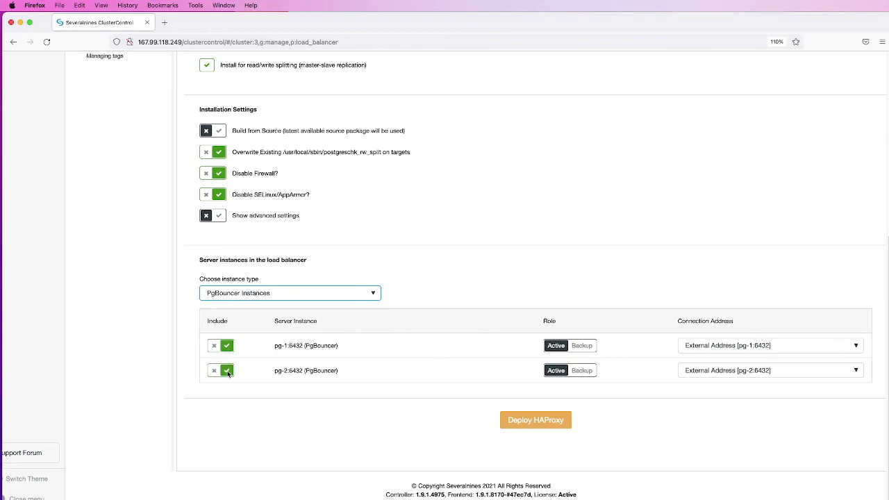
click(536, 420)
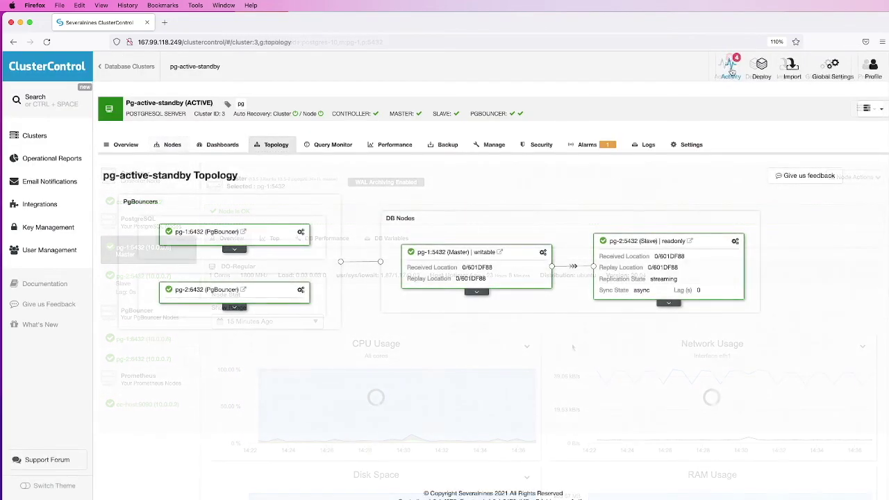
Review the Setup HAProxy Server job's messages and full details in Activity > Jobs, then close the panel
click(730, 68)
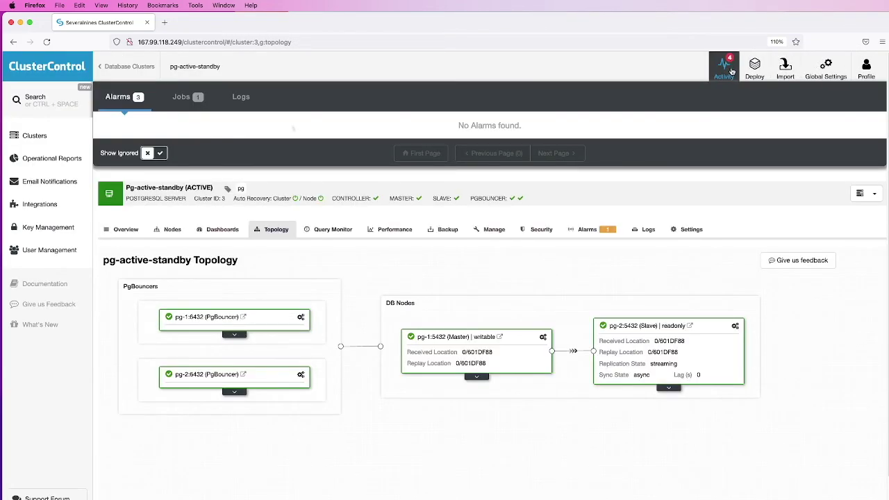
click(182, 97)
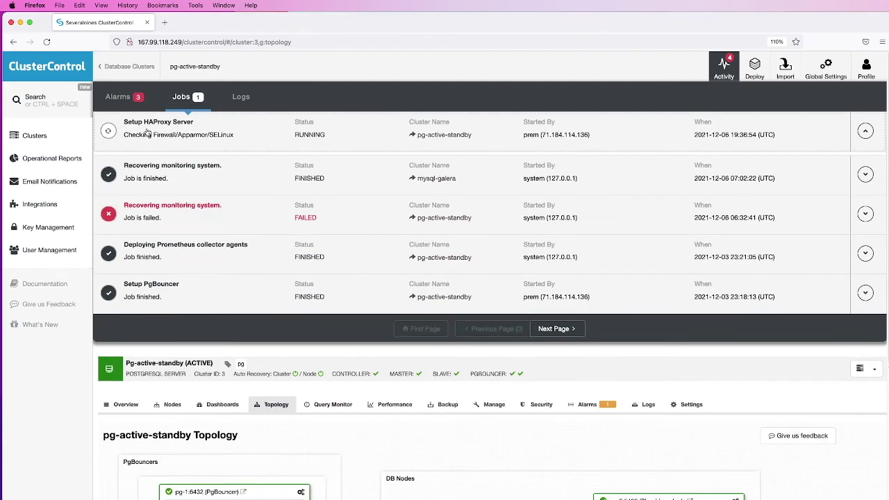
click(147, 132)
click(142, 237)
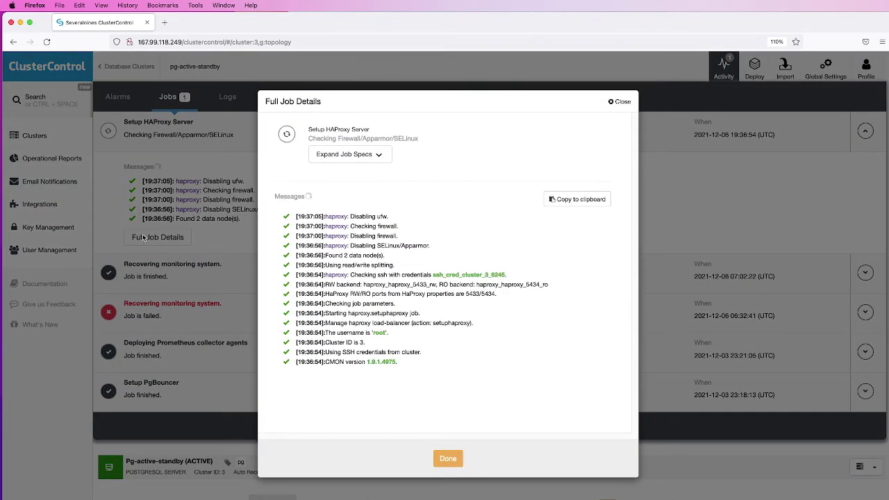
drag(307, 129, 370, 130)
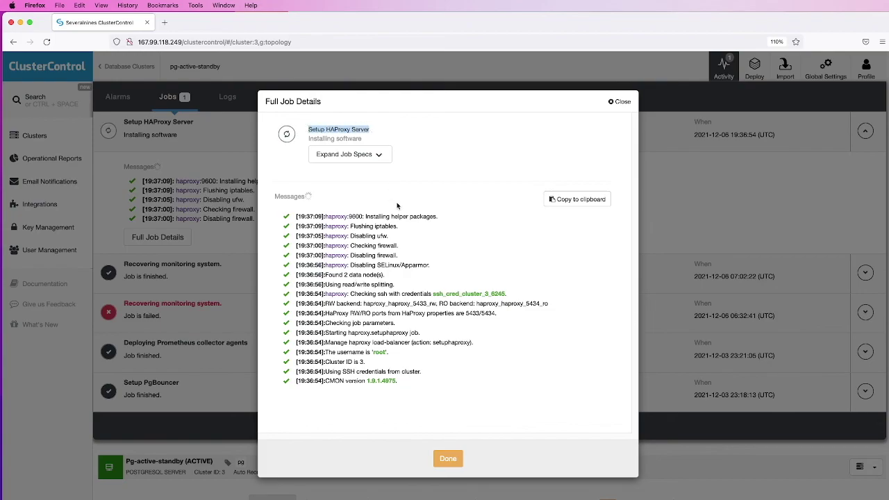
click(448, 459)
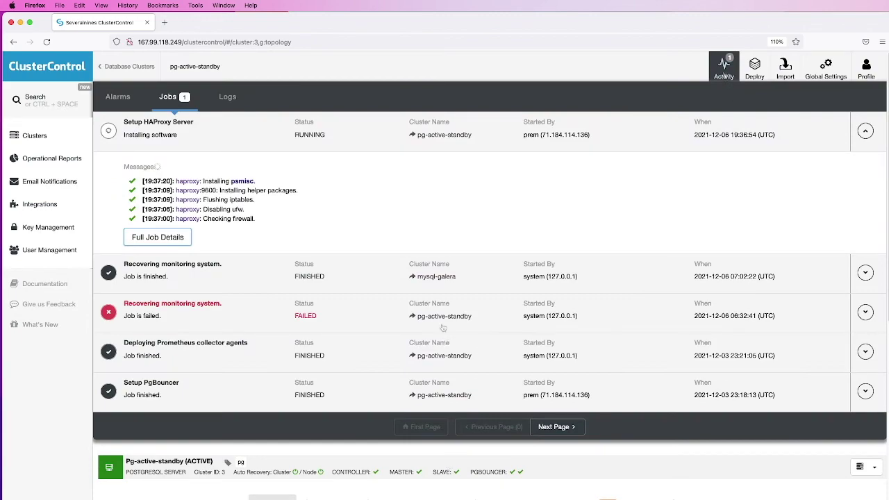
click(724, 71)
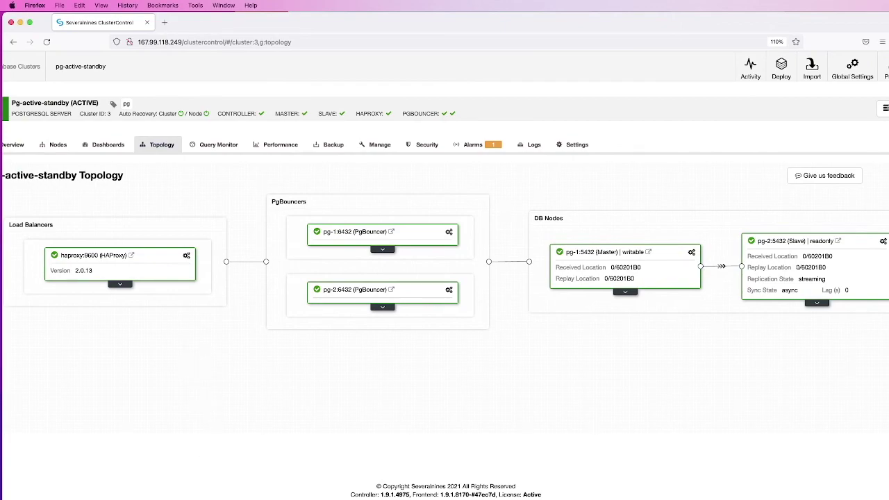
Expand the haproxy:9600 card and its action menu in Topology, then switch to Nodes
click(121, 285)
click(186, 232)
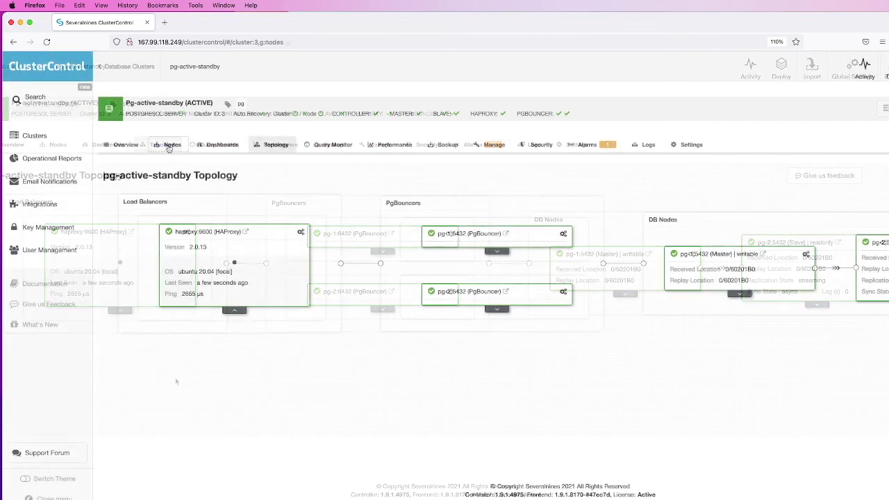
click(169, 145)
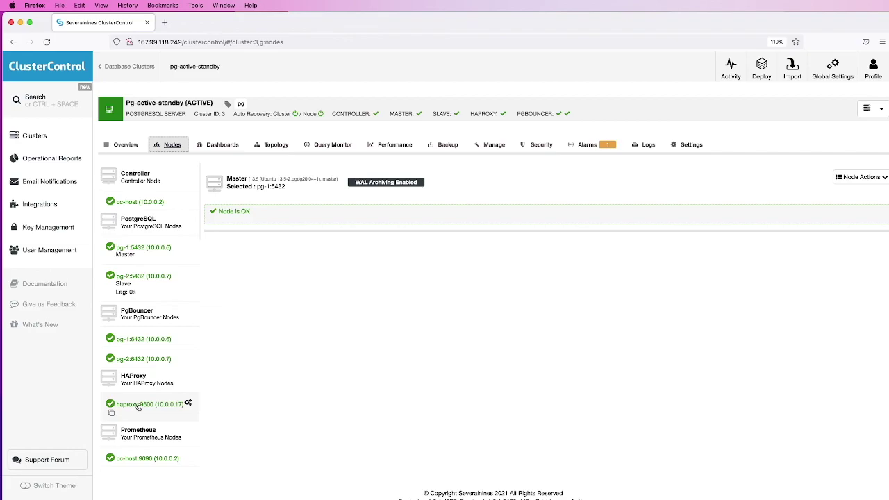
Inspect haproxy:9600's 5433 read-write and 5434 read-only backend stats, then untick pg-1 in the read-only backend
click(139, 405)
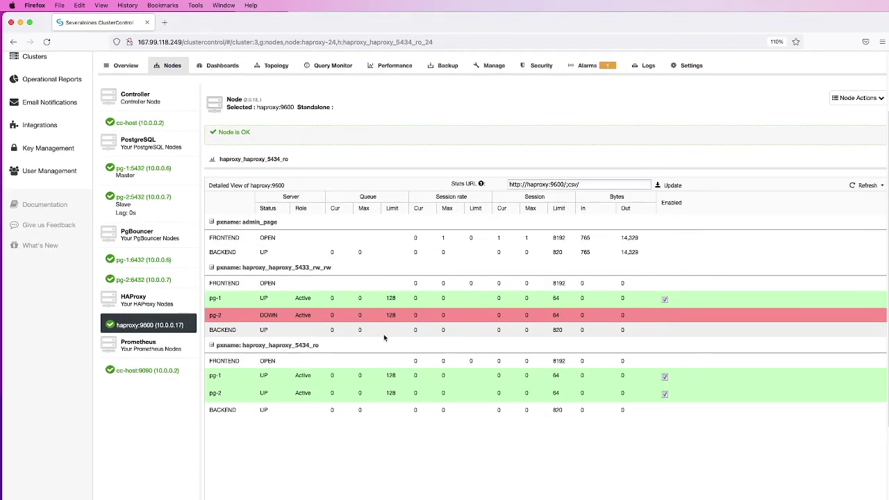
scroll(383, 337, down, 3)
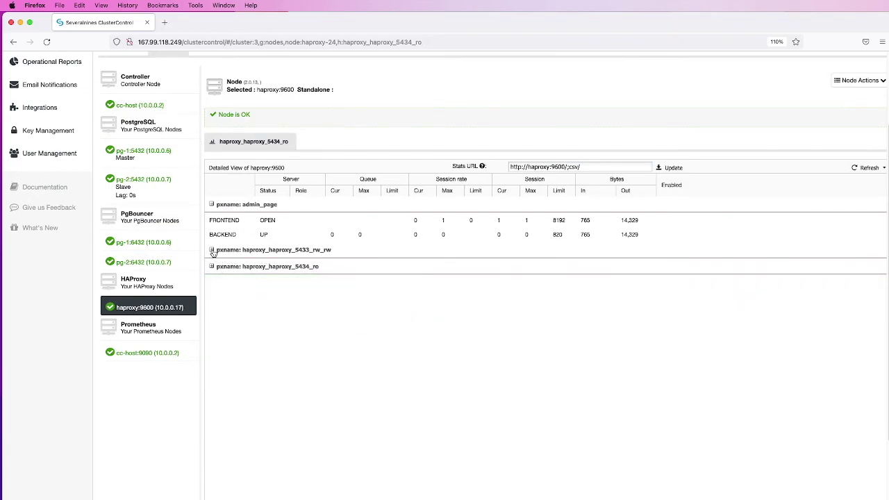
click(212, 251)
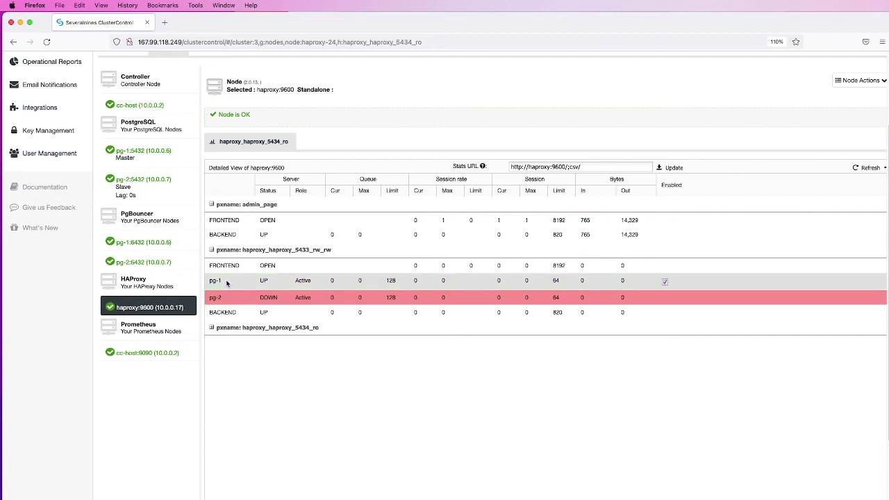
click(212, 250)
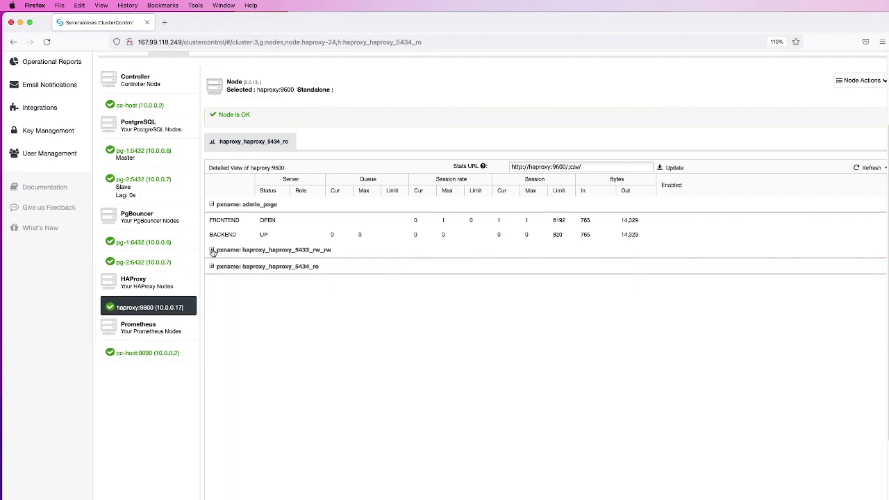
click(213, 267)
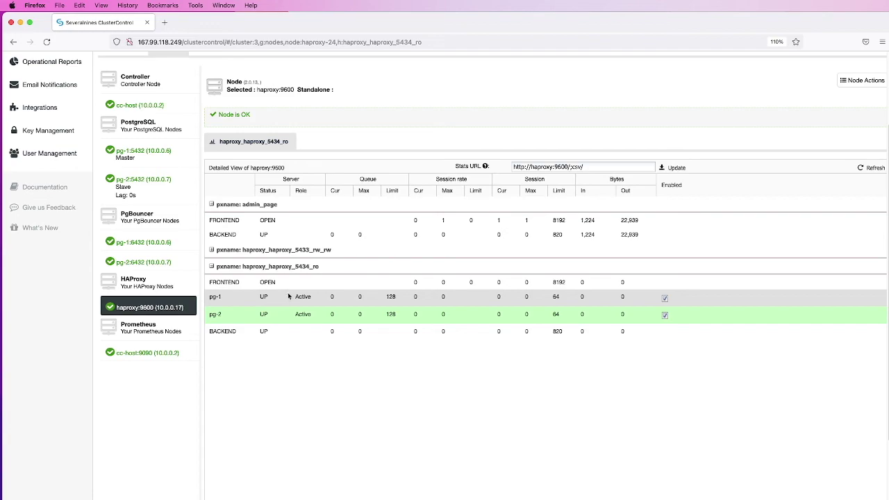
click(211, 267)
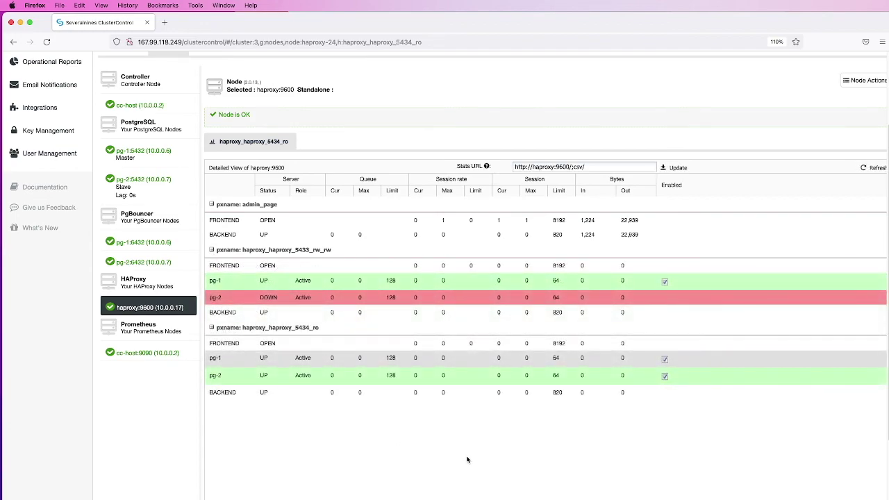
click(665, 361)
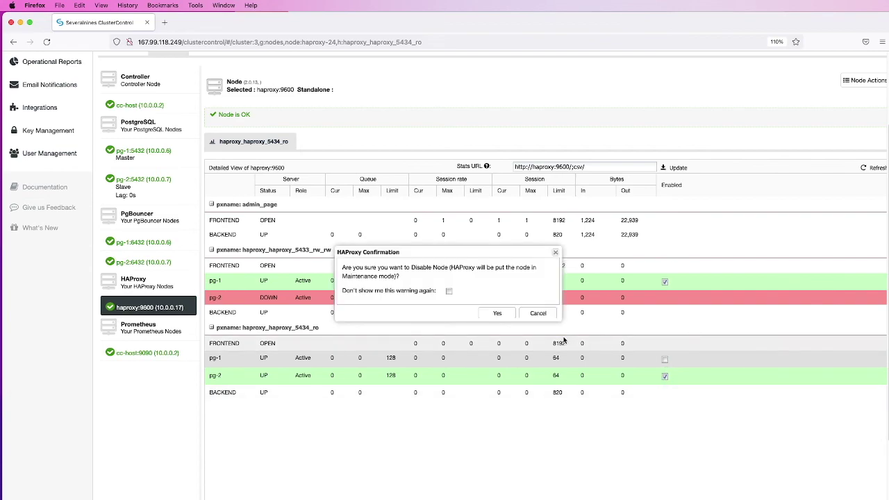
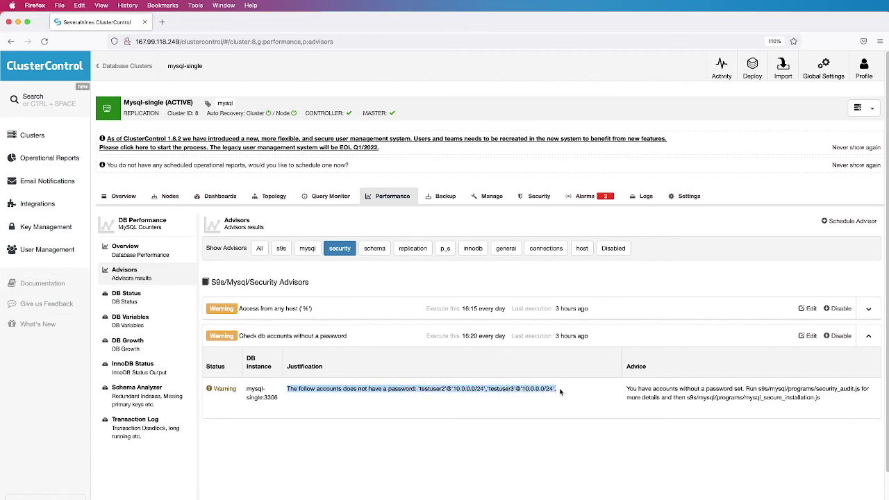
Highlight the accounts-without-passwords advice, then filter Show Advisors to schema
click(561, 392)
drag(627, 389, 819, 396)
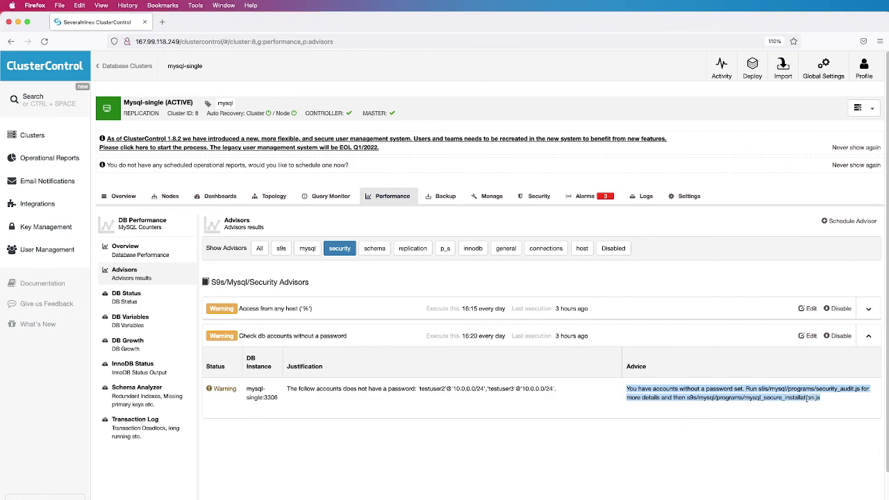
click(719, 415)
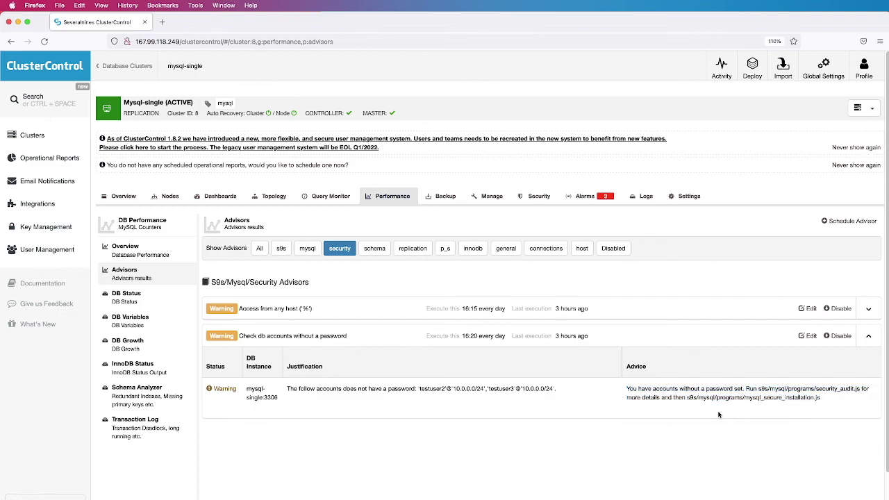
click(375, 248)
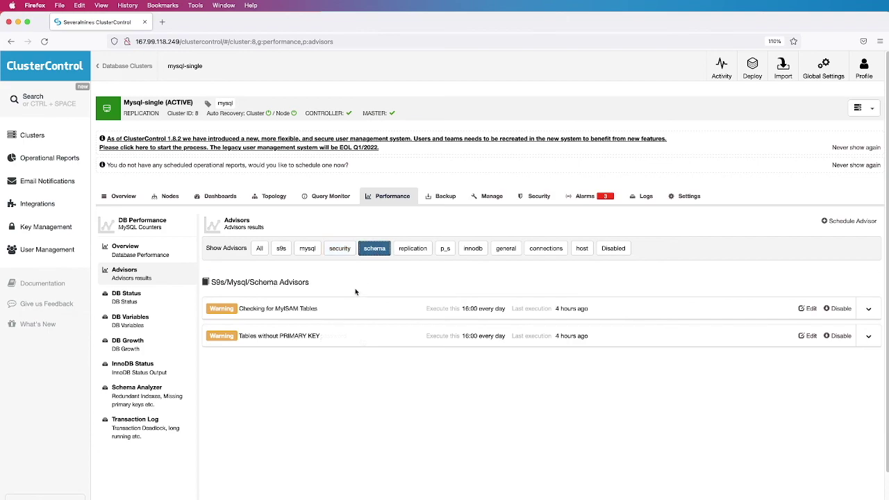
Expand 'Checking for MyISAM Tables' to read the flagged table and the switch-to-InnoDB advice
click(300, 312)
drag(288, 363, 567, 364)
drag(627, 362, 715, 361)
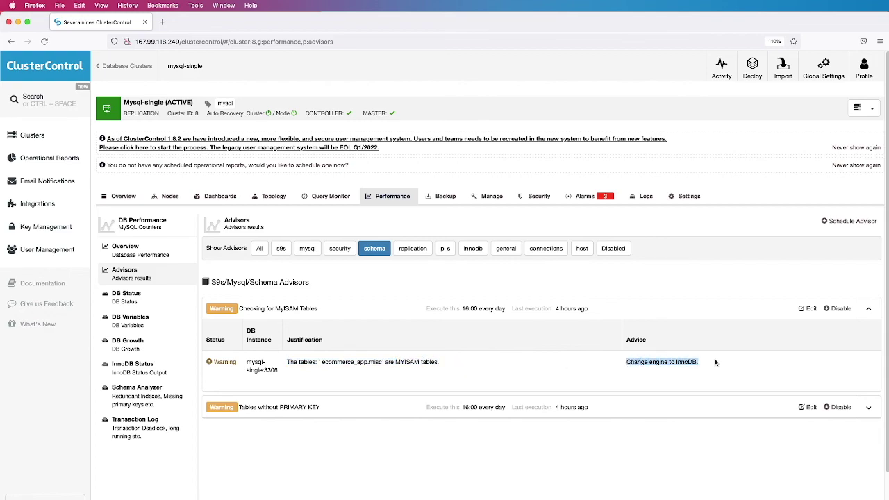
click(602, 369)
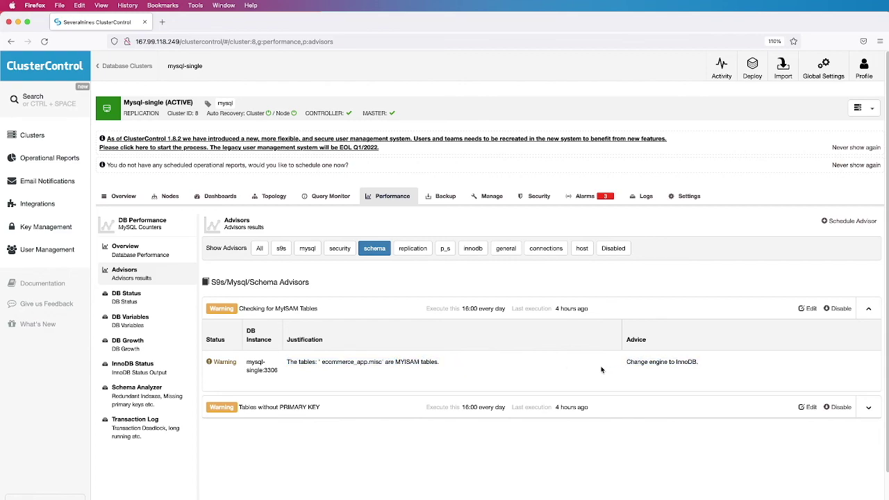
click(325, 313)
Expand 'Tables without PRIMARY KEY' to read the keyless tables and the add-a-PRIMARY-KEY advice
click(305, 336)
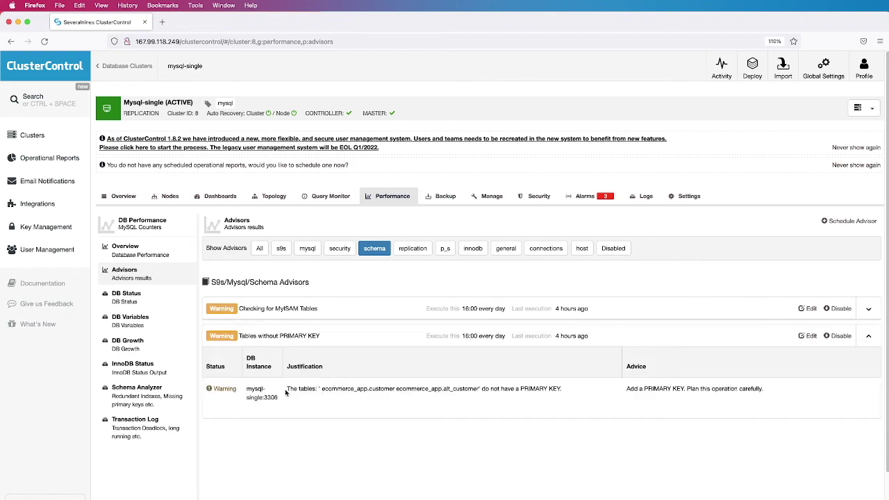
drag(287, 389, 574, 391)
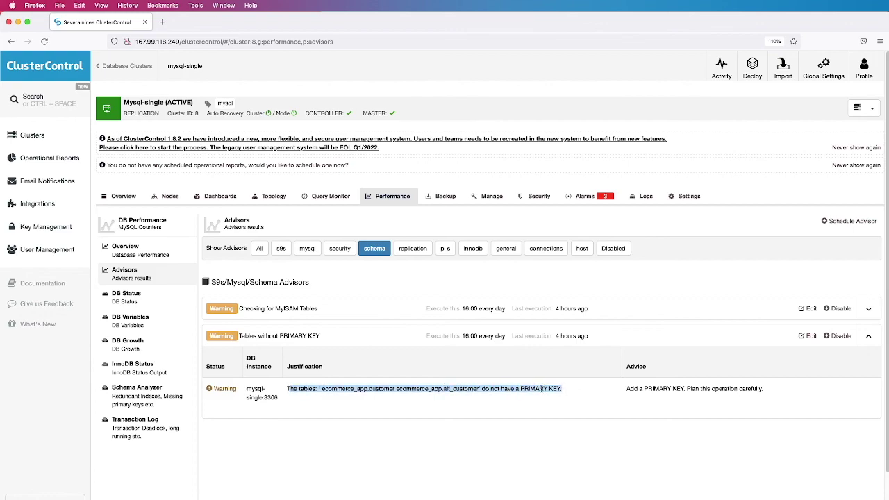
click(495, 390)
drag(623, 390, 781, 392)
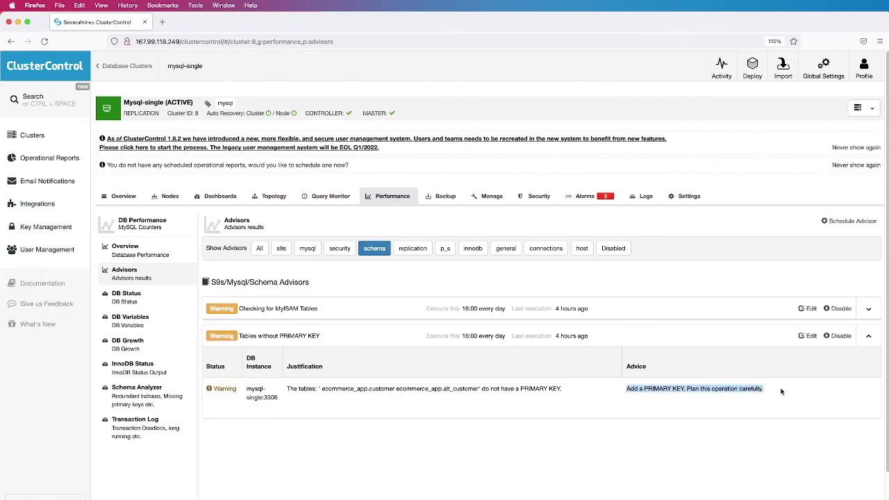
click(343, 338)
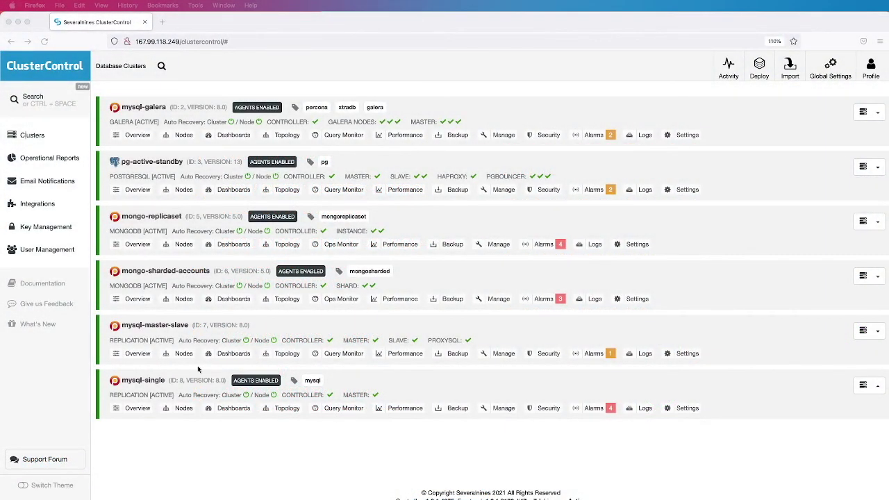
Open the mysql-single cluster from the Database Clusters list
click(144, 381)
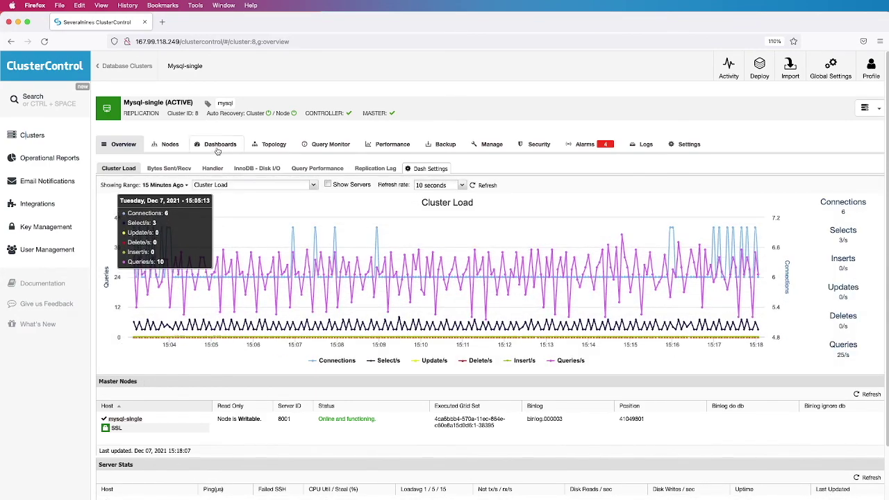
Switch the mysql-single Dashboards to System Overview and scroll through its charts
click(217, 147)
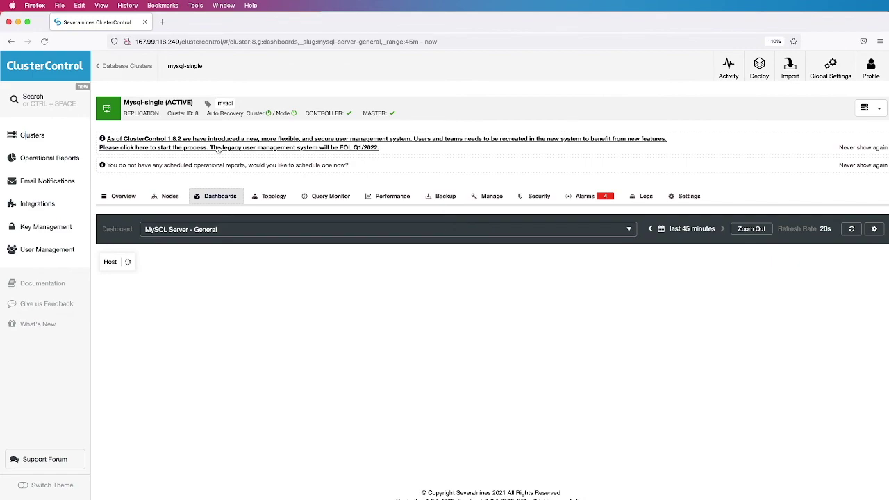
scroll(305, 288, down, 1)
click(303, 222)
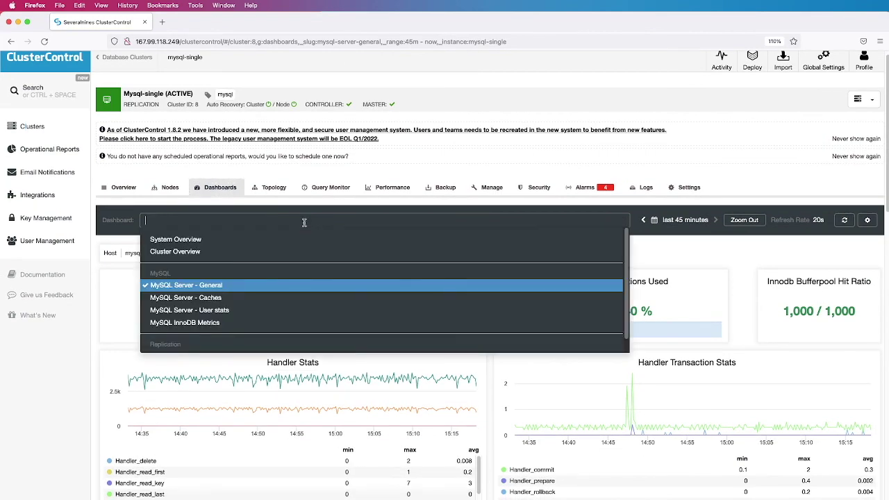
click(269, 241)
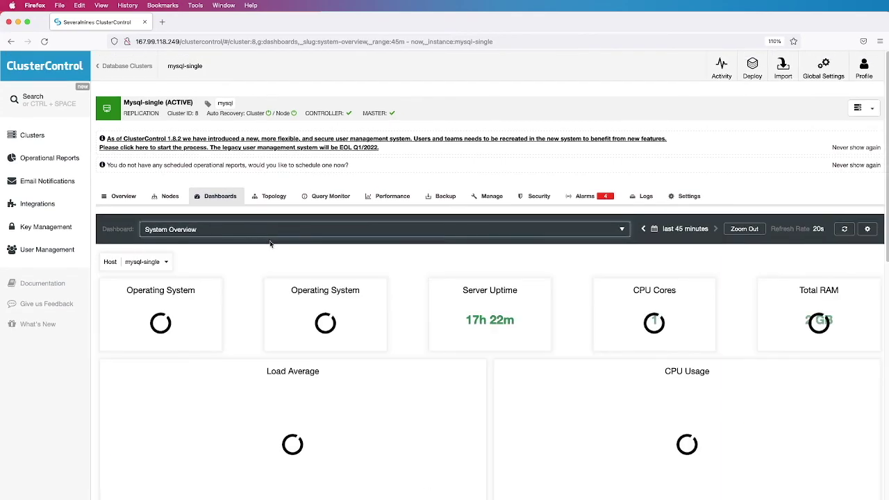
scroll(398, 289, down, 3)
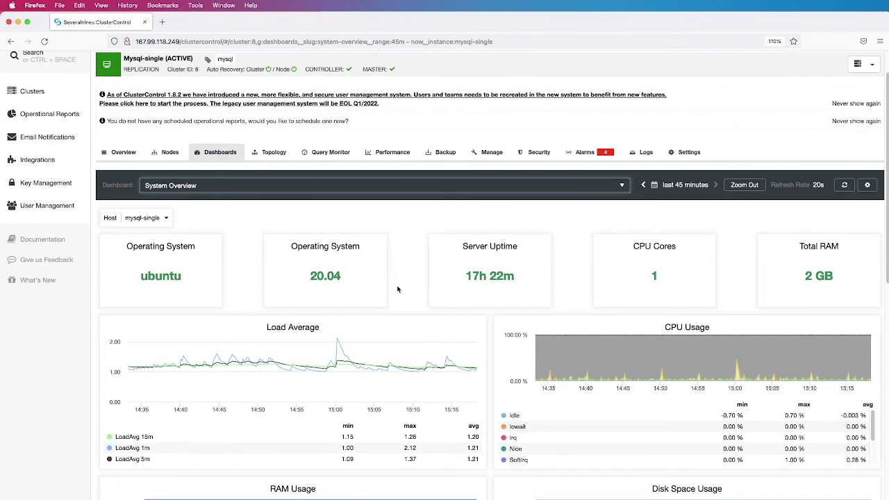
scroll(398, 289, down, 2)
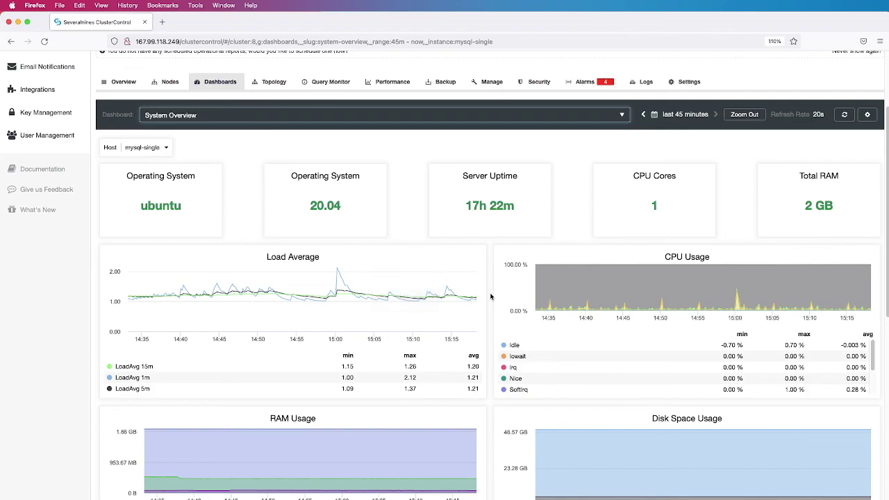
scroll(490, 297, down, 4)
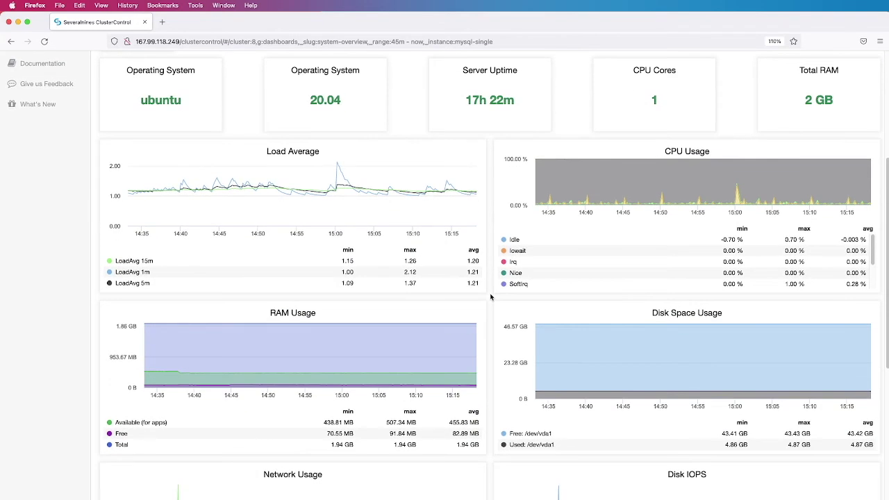
scroll(491, 296, down, 5)
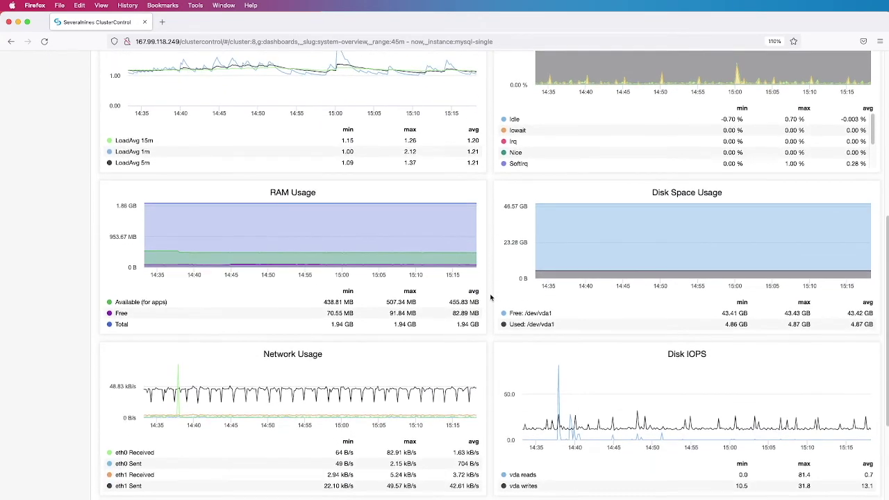
scroll(491, 298, down, 5)
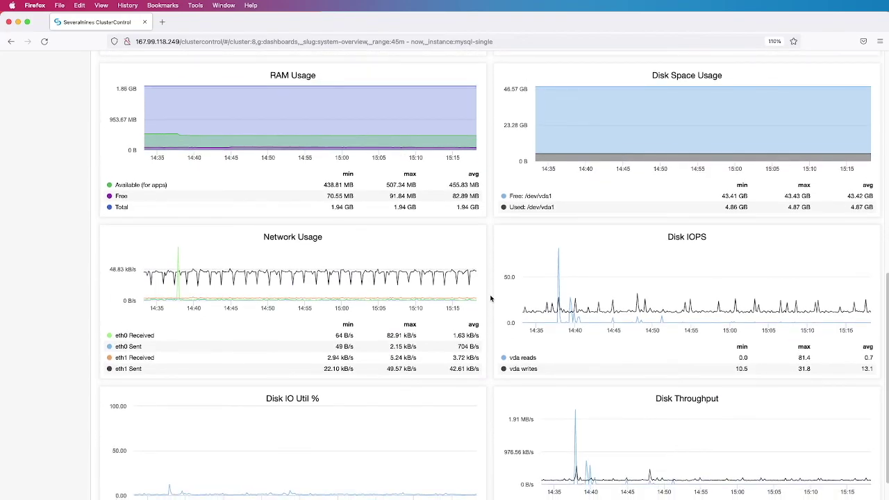
scroll(490, 298, down, 1)
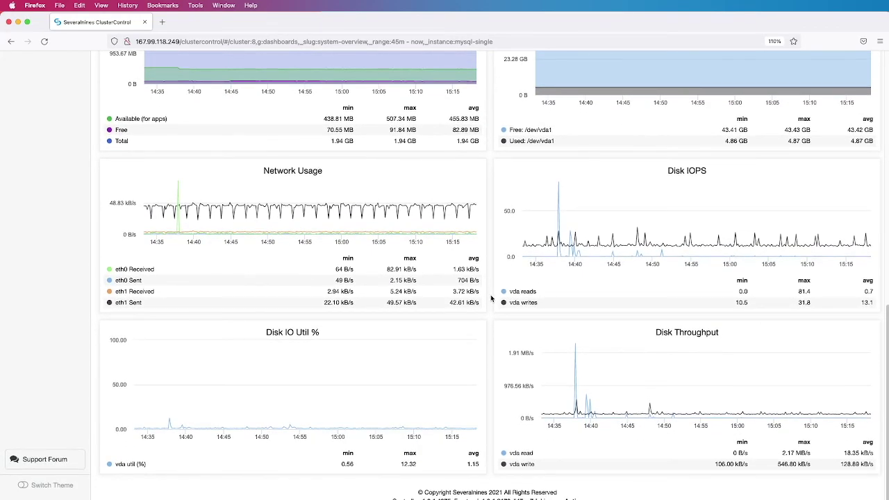
scroll(490, 298, up, 3)
Zoom all System Overview charts to the 14:36–14:40 window around 14:38 and review them
drag(543, 297, 580, 297)
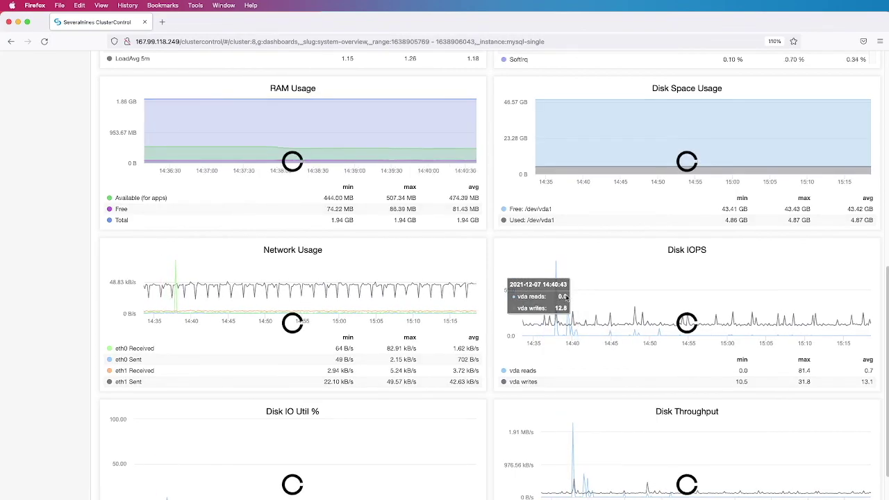
scroll(490, 291, up, 5)
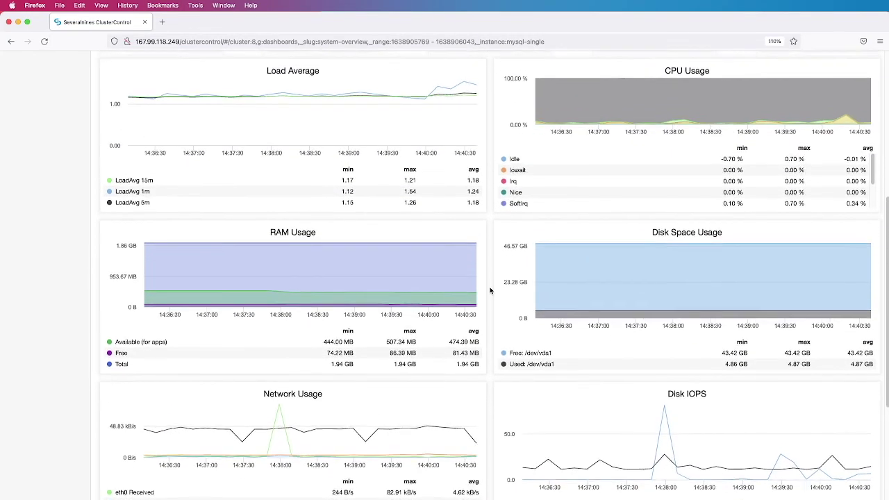
scroll(490, 291, up, 3)
scroll(491, 291, down, 2)
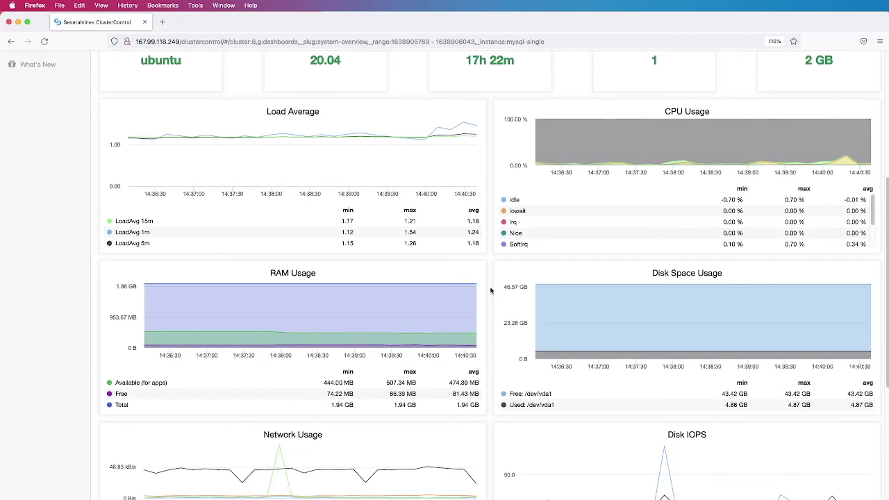
scroll(490, 291, down, 2)
mouse_move(665, 395)
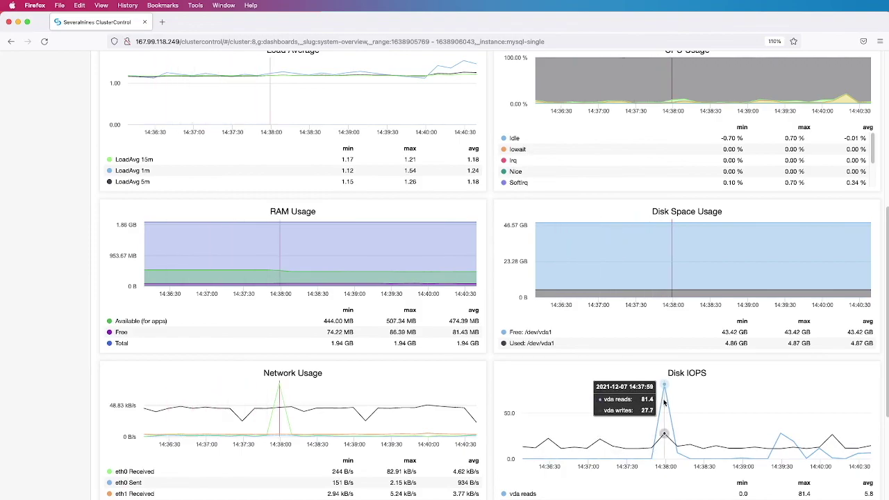
scroll(496, 369, down, 3)
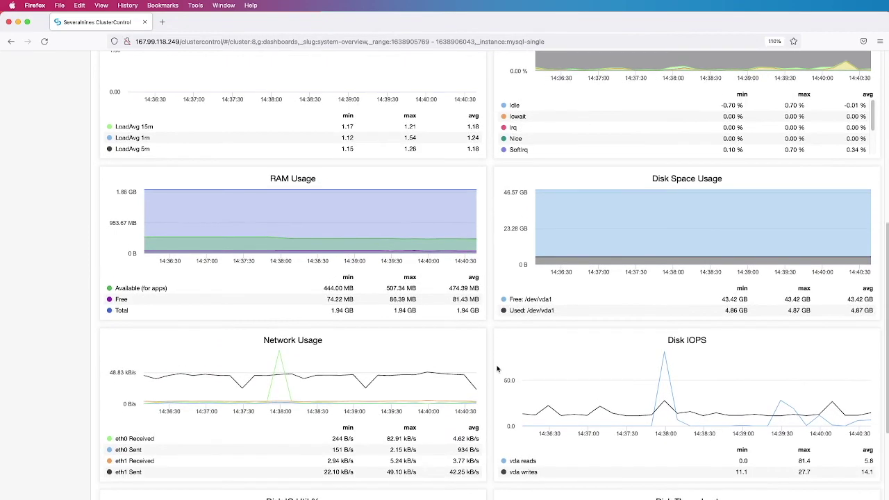
scroll(497, 369, down, 4)
mouse_move(629, 396)
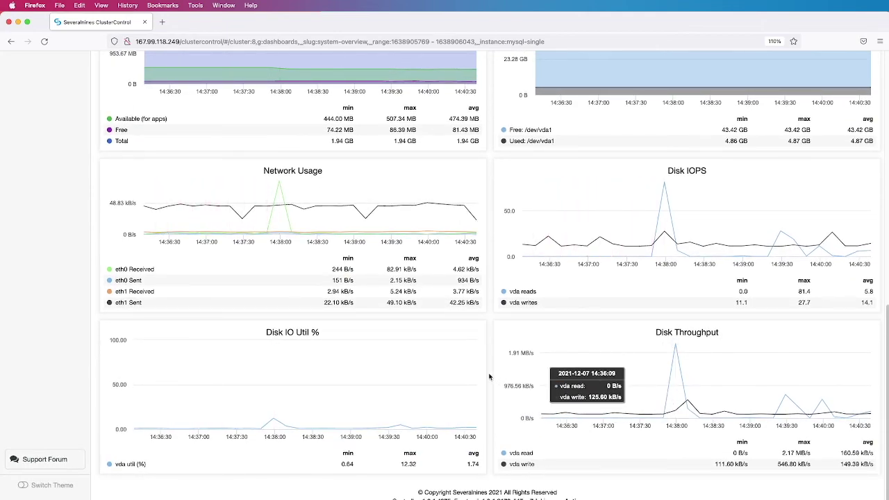
scroll(489, 377, up, 17)
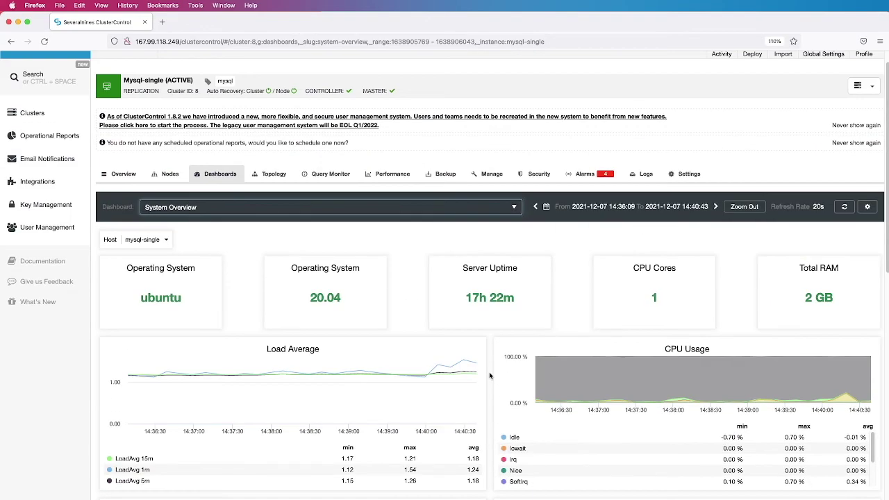
Switch to Cluster Overview and review load, memory, network, IOPS, queries, connections and InnoDB hit ratio
click(509, 216)
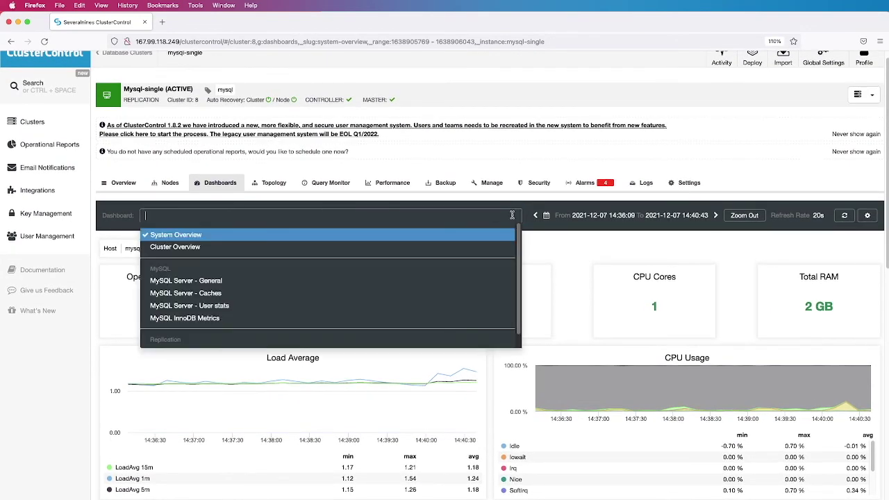
click(481, 247)
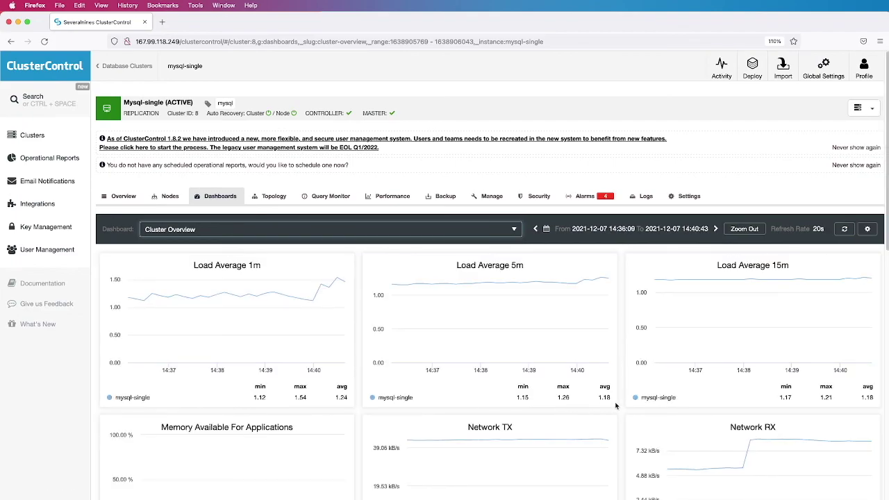
scroll(622, 407, down, 4)
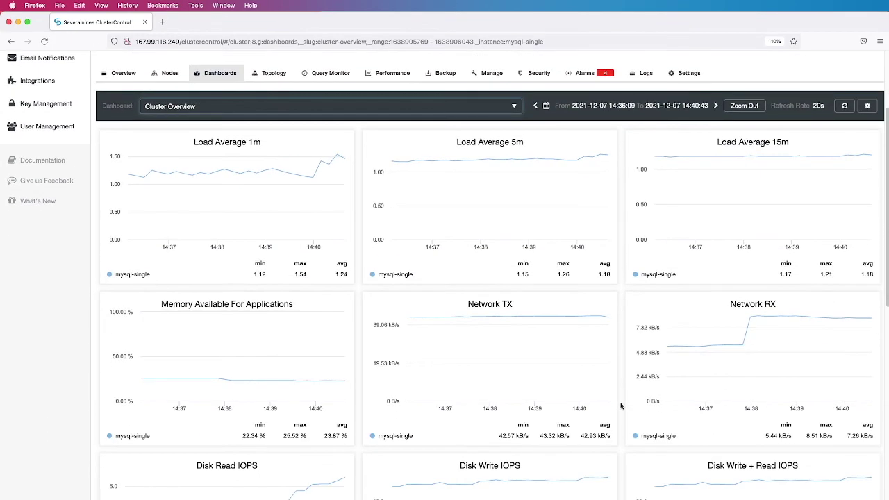
scroll(622, 406, down, 5)
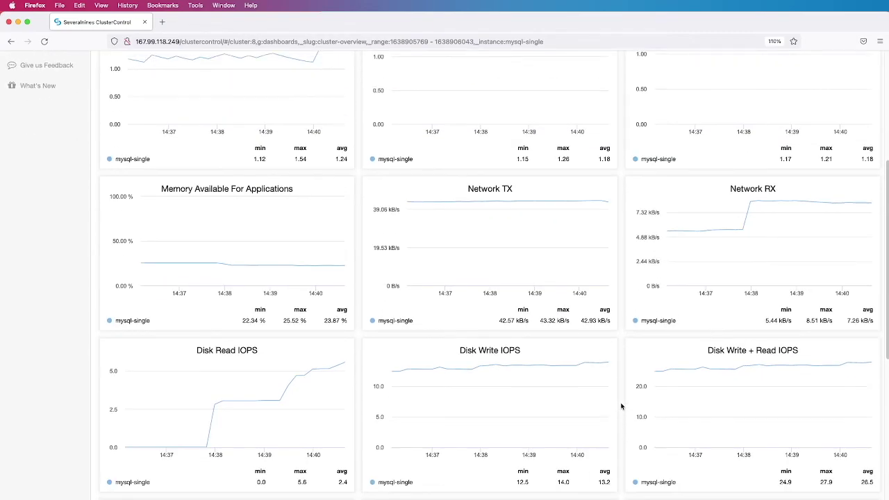
scroll(621, 406, down, 4)
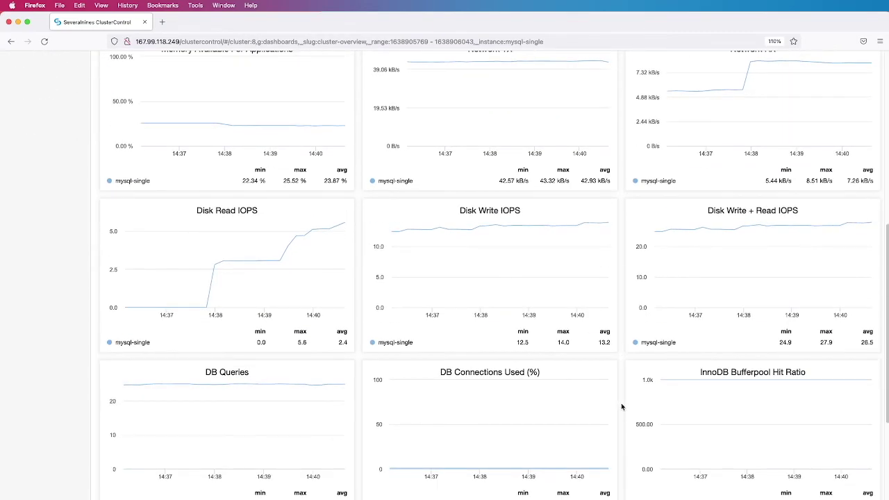
scroll(621, 402, down, 2)
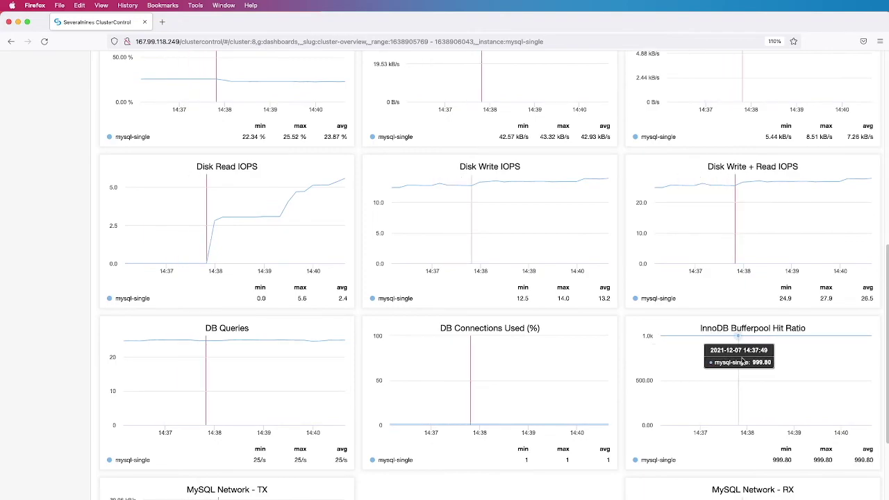
scroll(745, 361, down, 5)
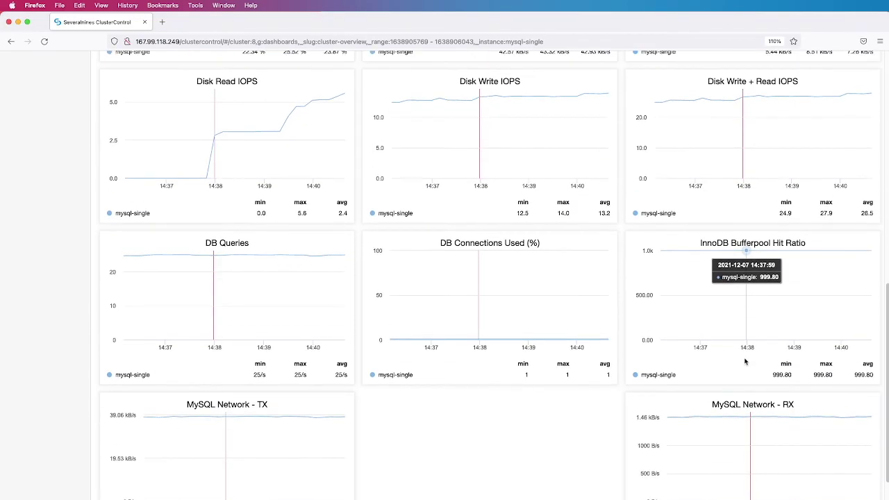
scroll(745, 362, up, 14)
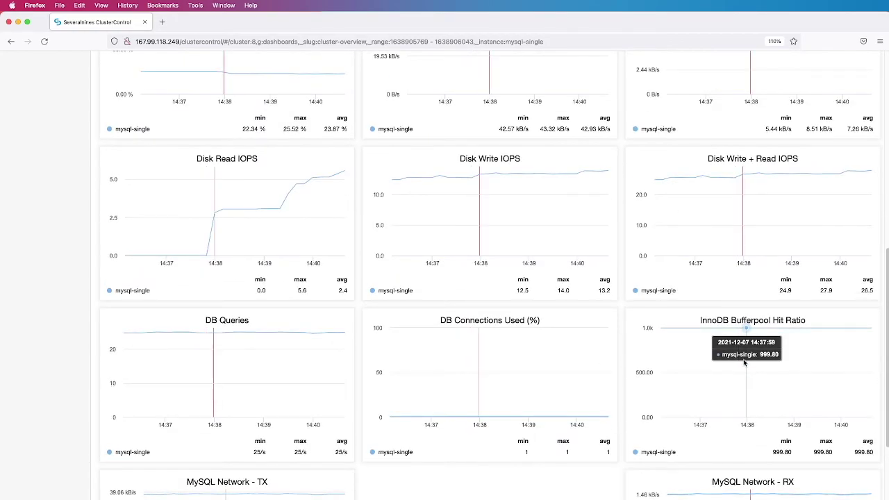
scroll(737, 370, up, 3)
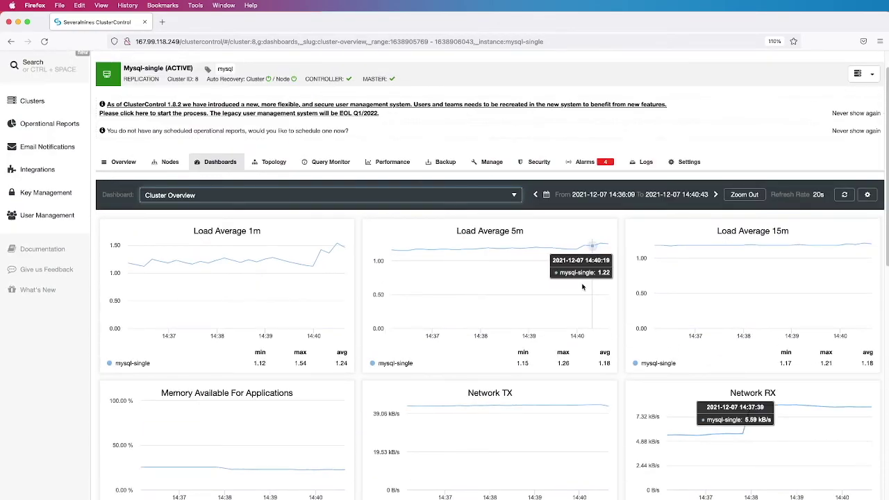
click(513, 195)
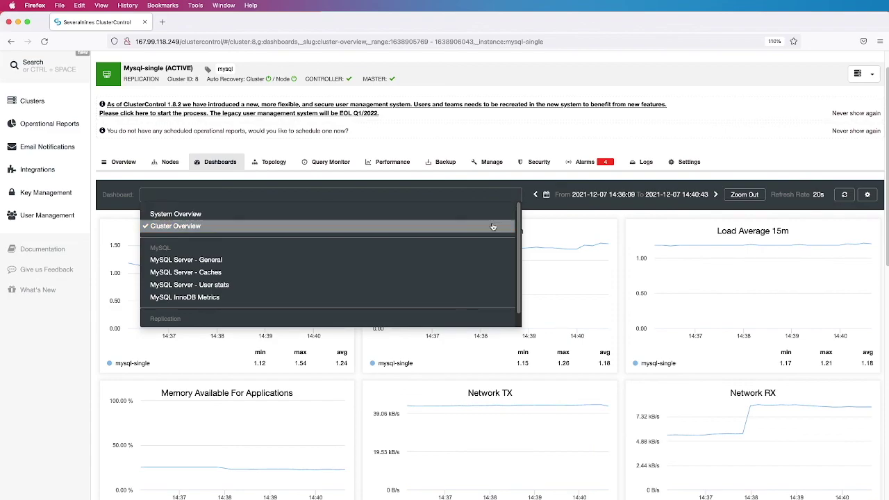
Show MySQL Server - General, reviewing uptime 16h 54m, 26 queries/sec, handler, locking and memory charts
click(483, 260)
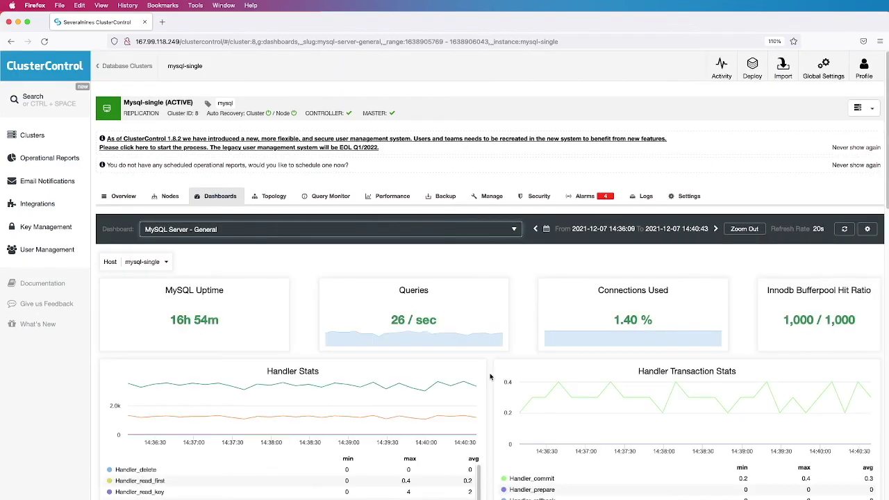
scroll(494, 375, down, 3)
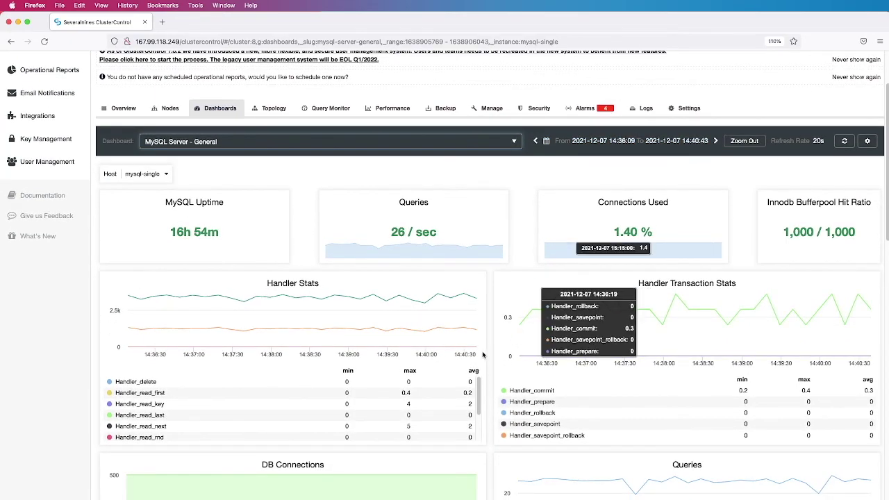
scroll(487, 351, down, 3)
scroll(488, 351, down, 4)
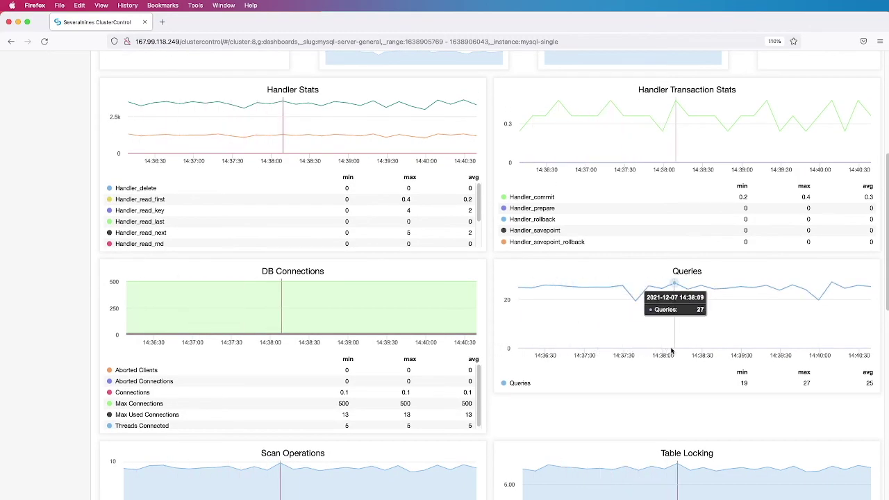
scroll(672, 351, down, 3)
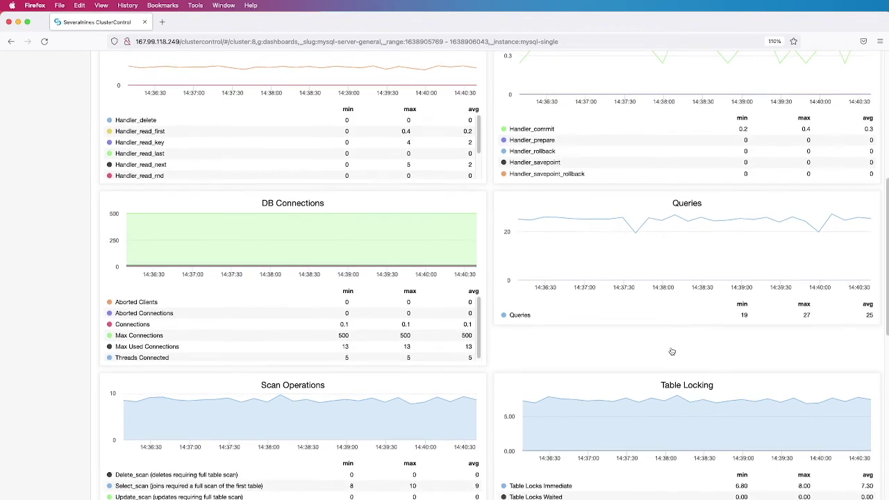
scroll(672, 351, down, 1)
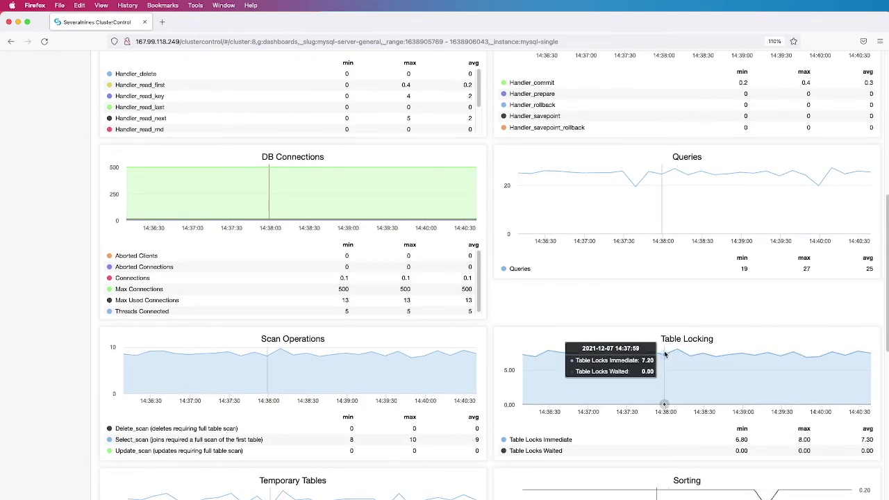
scroll(666, 355, down, 8)
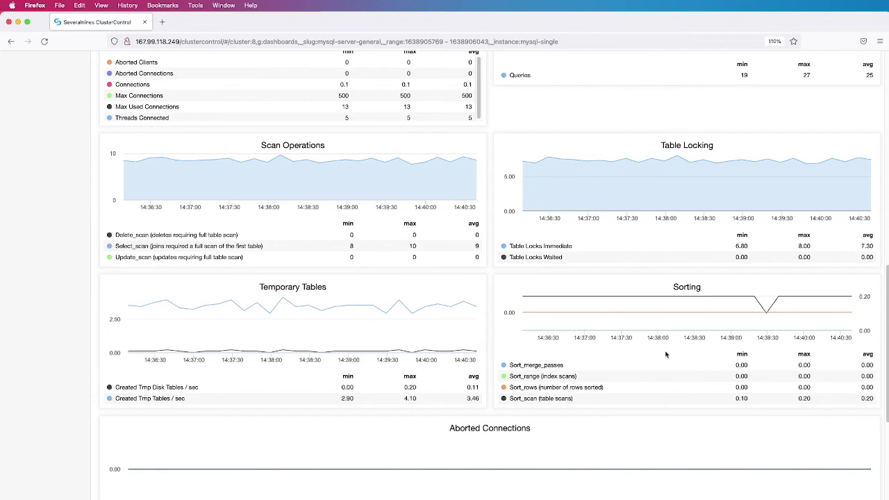
scroll(666, 355, down, 5)
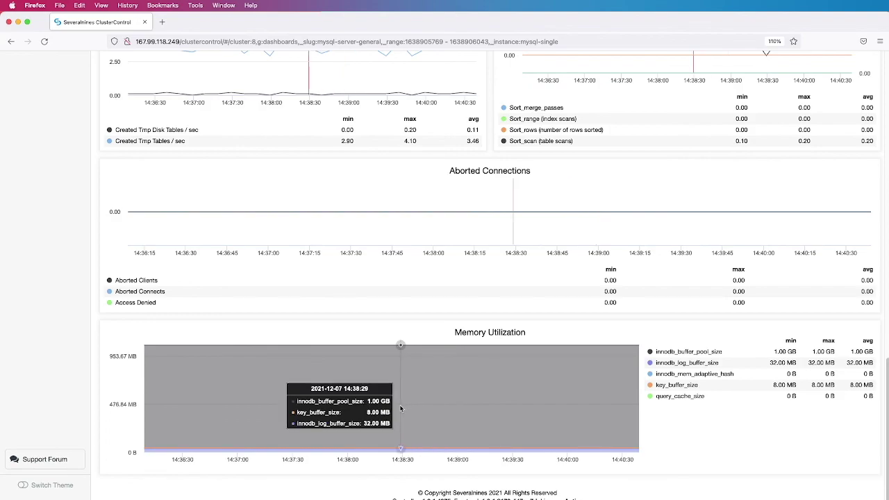
scroll(417, 403, up, 12)
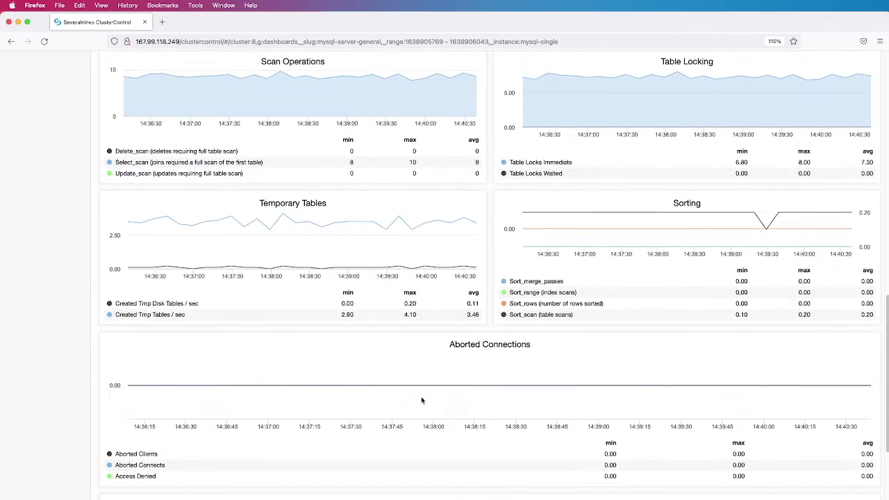
scroll(426, 400, up, 10)
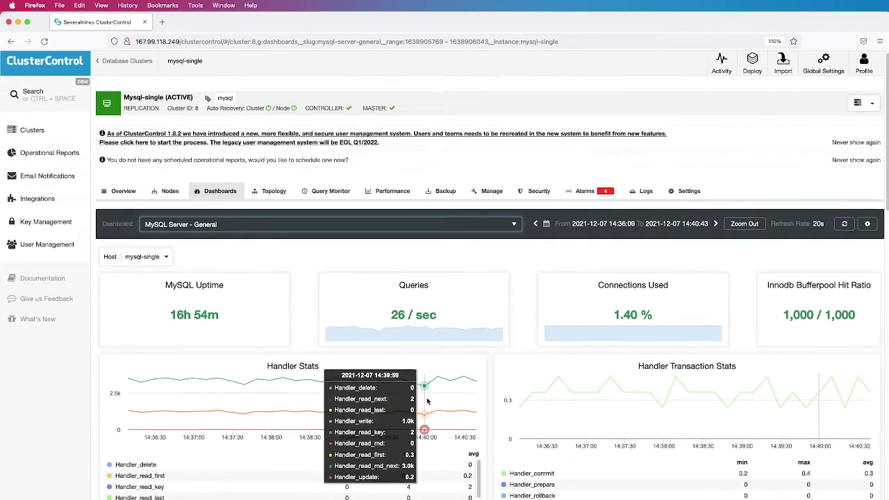
Show MySQL Server - Caches: 1 GB buffer pool, 999.80/1,000 hit ratio, 512 thread cache
click(447, 231)
click(404, 306)
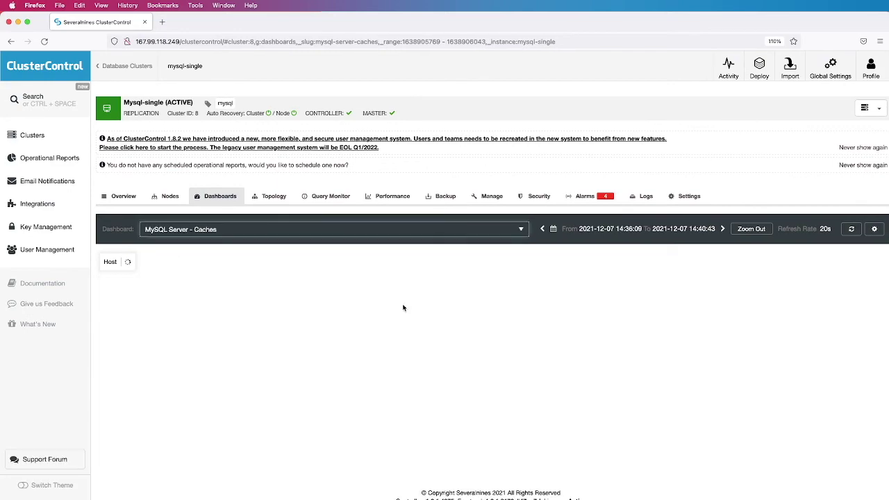
scroll(526, 353, down, 8)
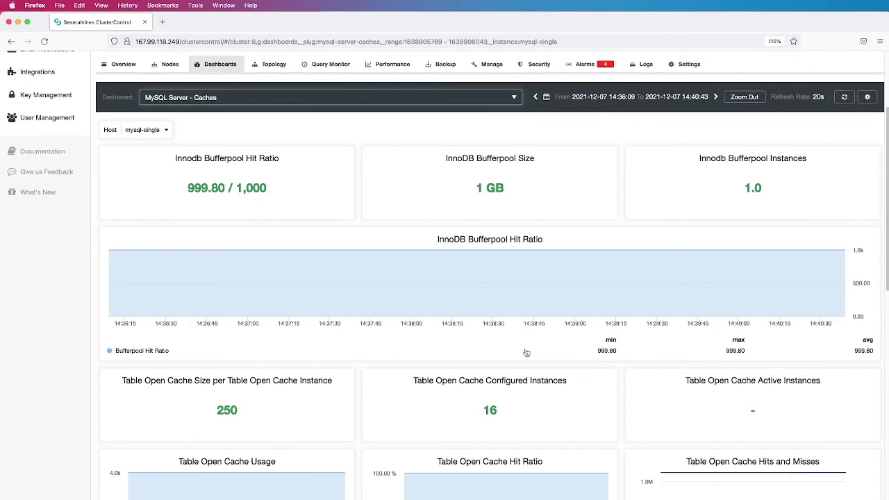
scroll(527, 351, up, 8)
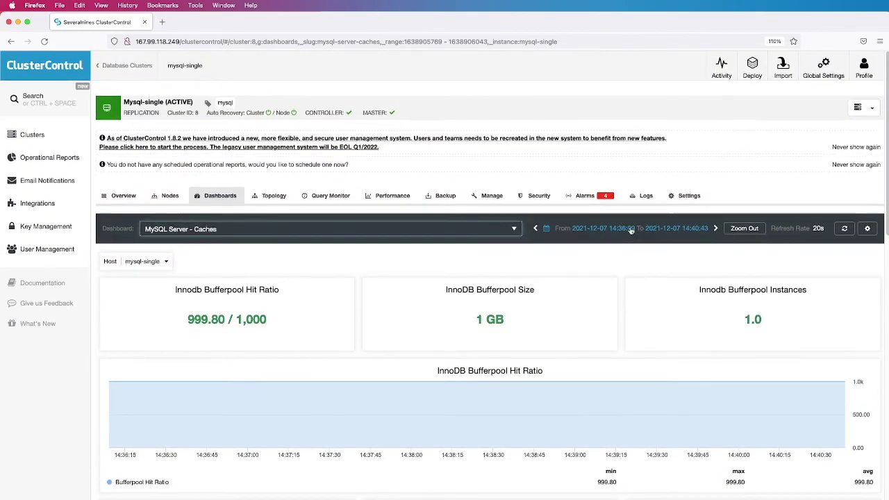
scroll(630, 232, down, 6)
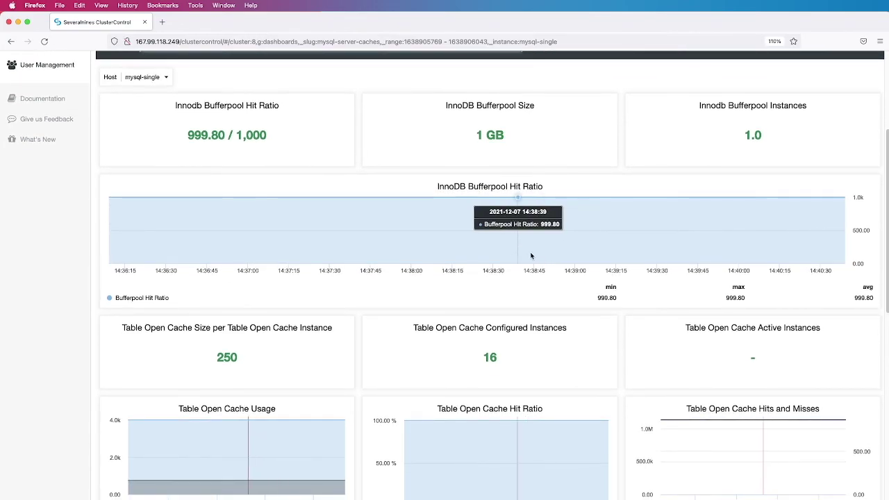
scroll(534, 254, down, 3)
scroll(533, 255, down, 14)
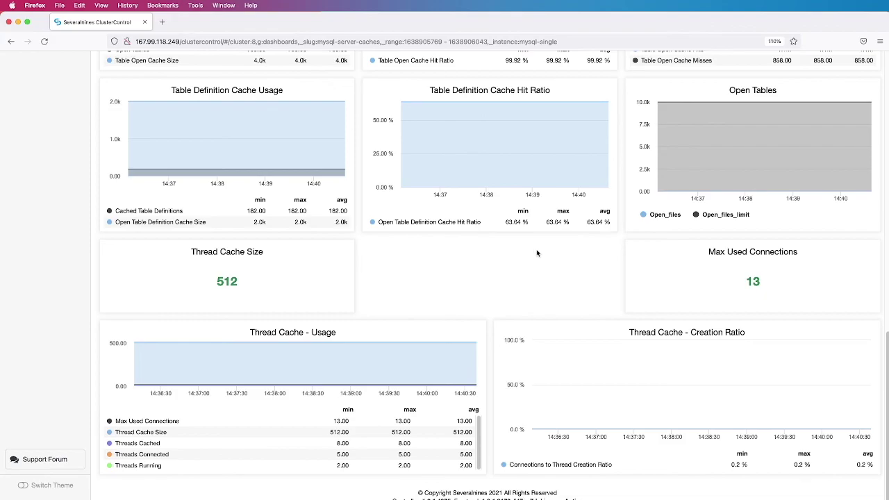
scroll(538, 253, up, 6)
scroll(539, 255, up, 5)
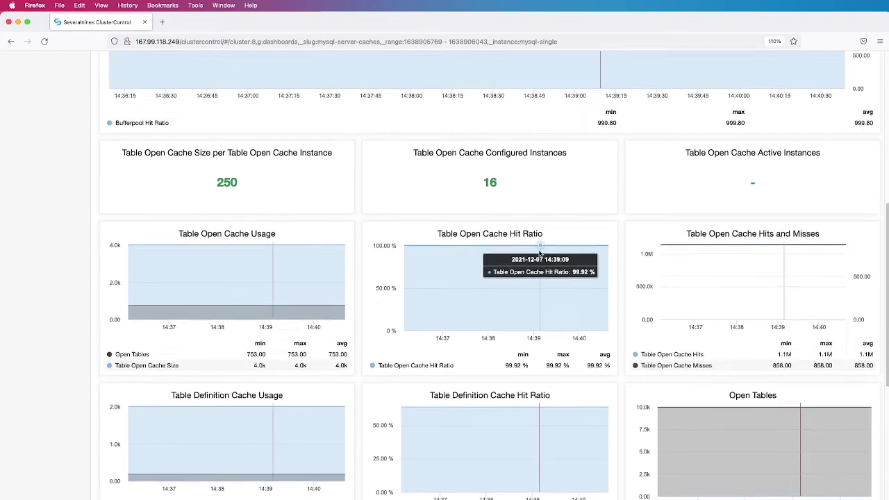
scroll(541, 251, up, 3)
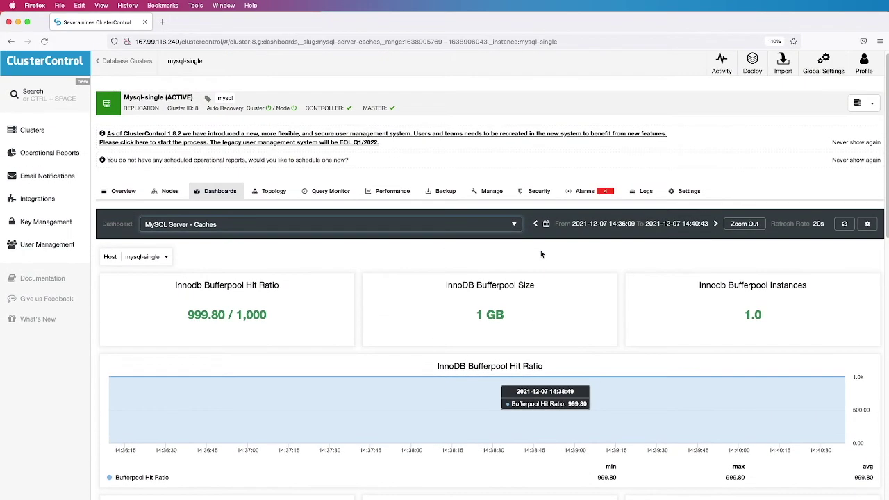
click(495, 228)
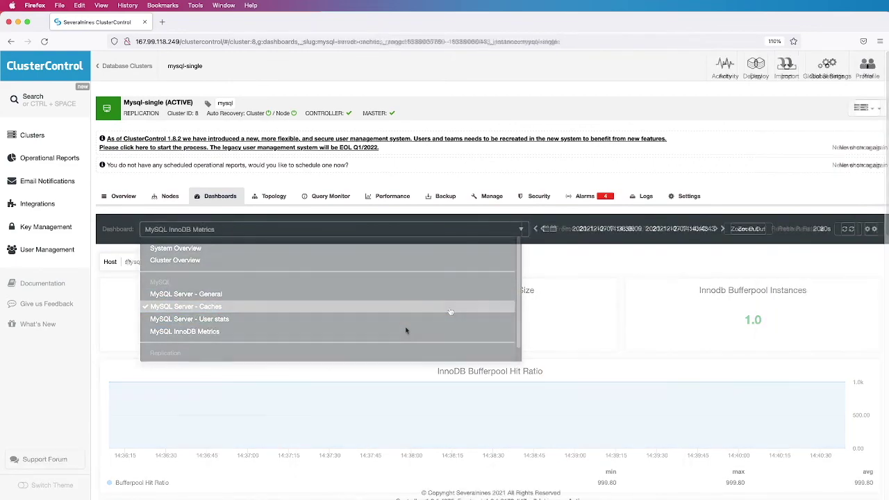
Show MySQL InnoDB Metrics, reviewing the 1.0 GB bufferpool, 256.0 MB log files, row, I/O and locking charts
click(407, 331)
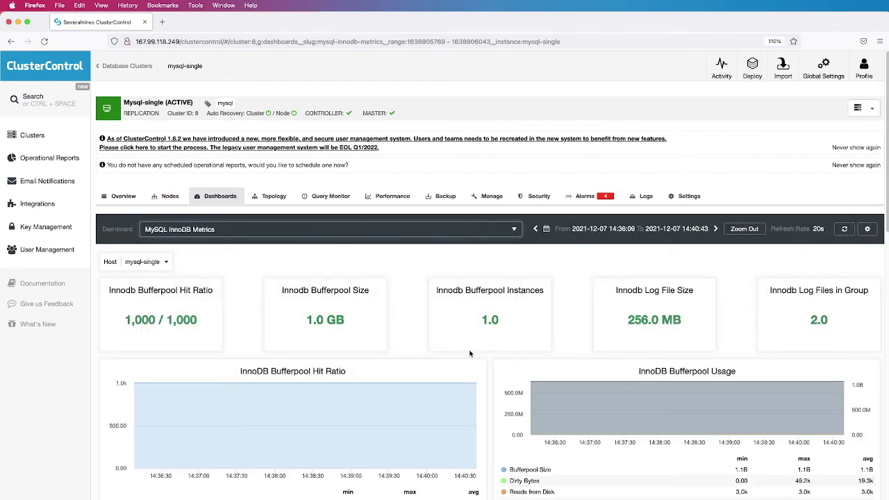
scroll(491, 362, down, 3)
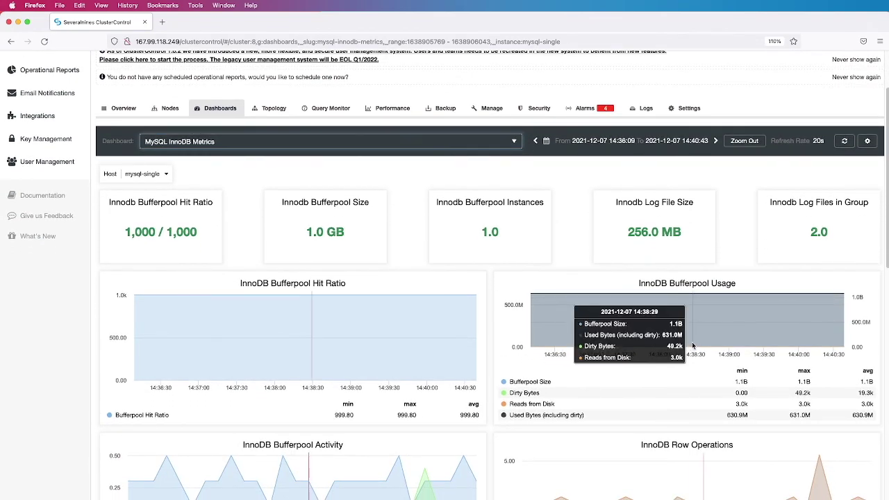
scroll(692, 341, down, 2)
scroll(692, 345, down, 7)
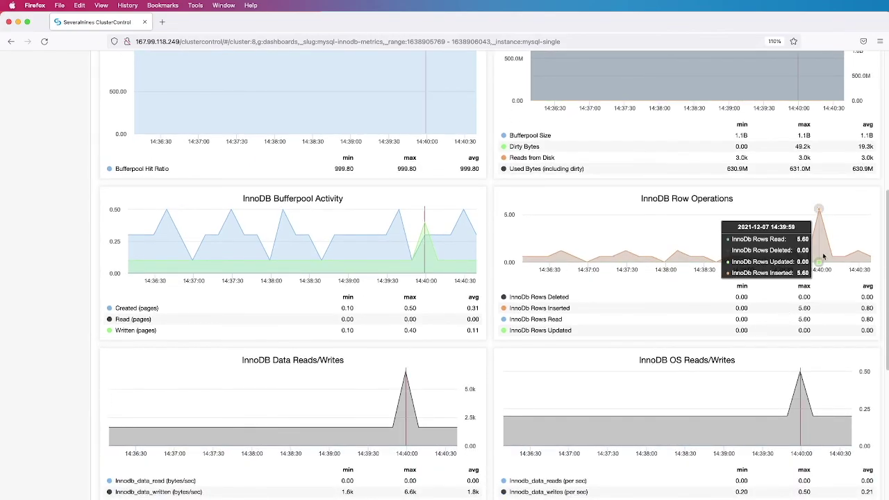
scroll(820, 257, down, 5)
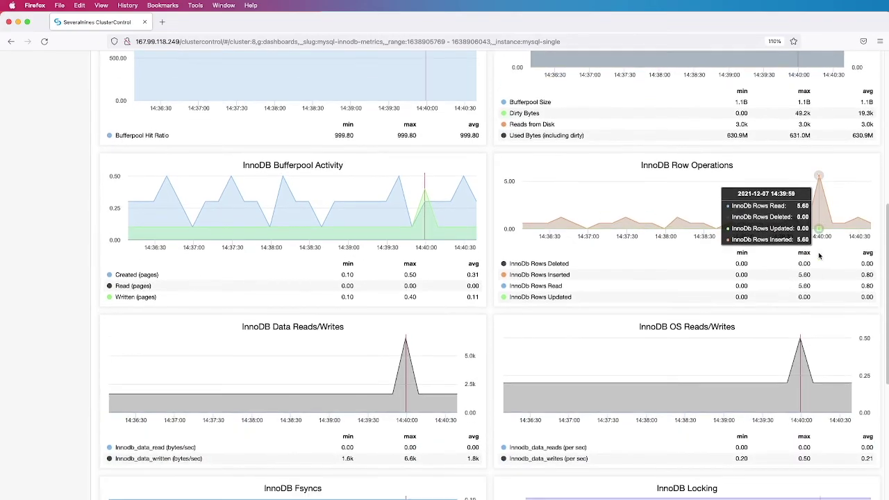
scroll(819, 257, down, 7)
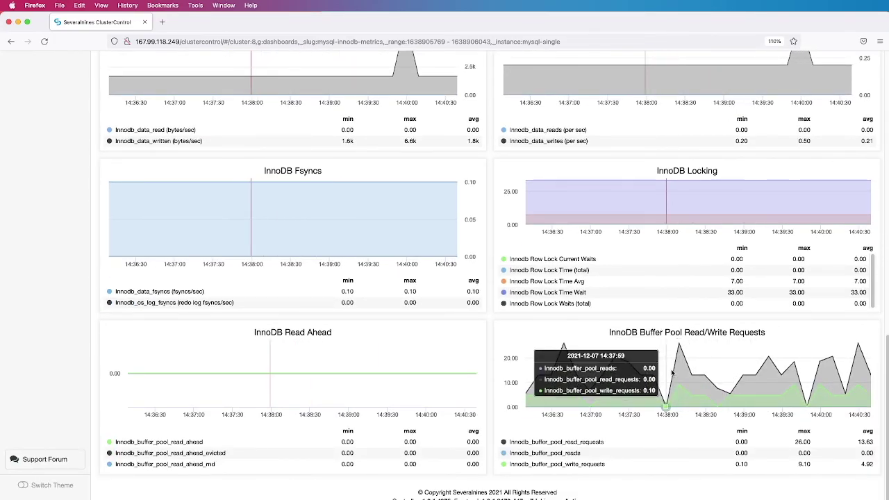
scroll(691, 380, up, 15)
scroll(675, 373, up, 8)
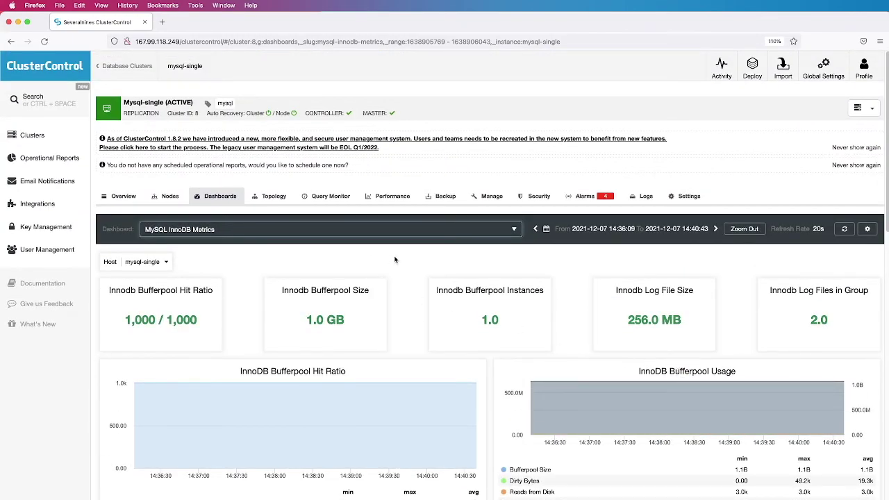
click(172, 198)
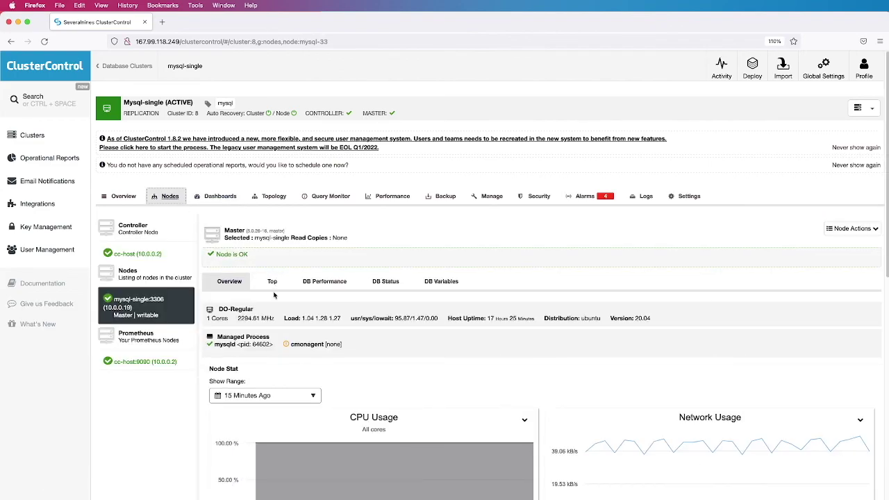
scroll(501, 369, down, 5)
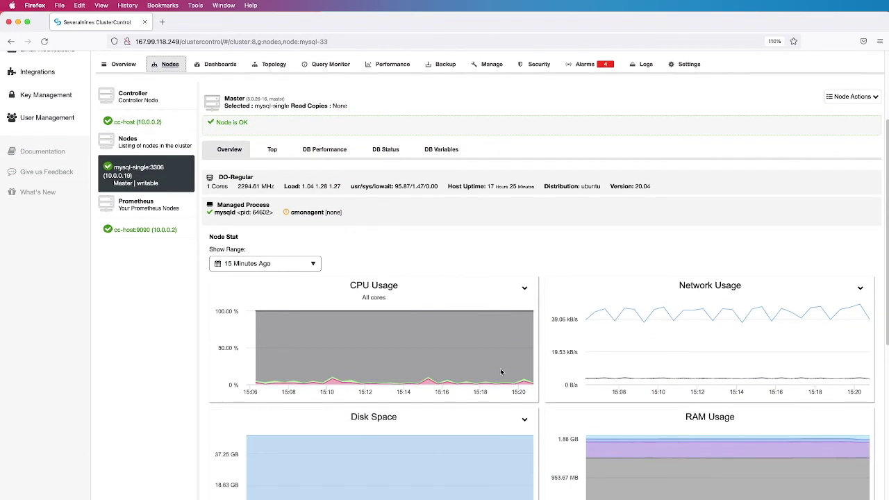
scroll(501, 368, down, 1)
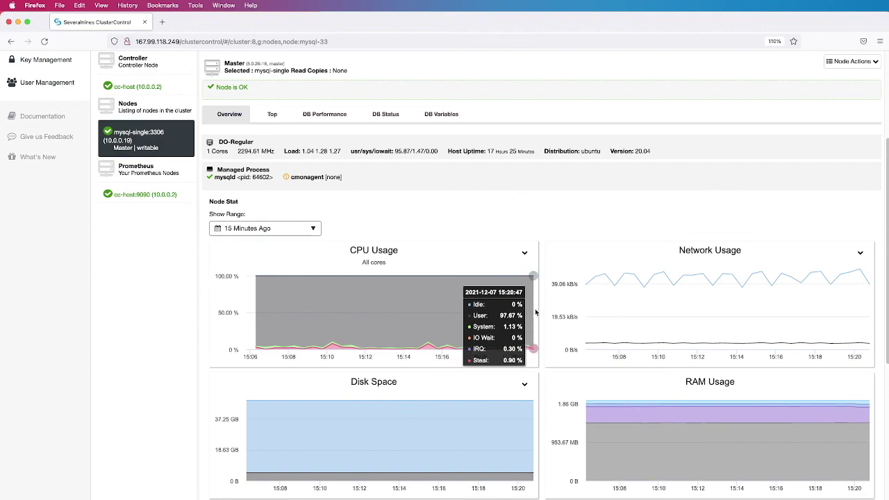
click(311, 231)
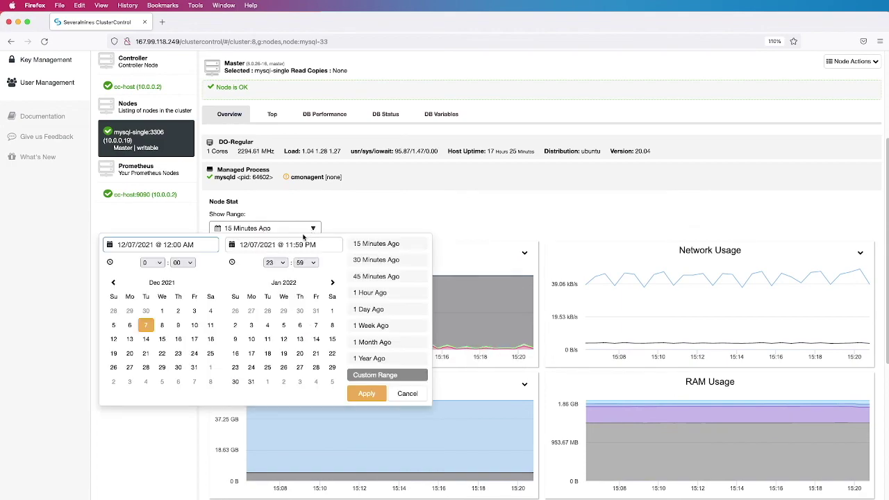
click(363, 292)
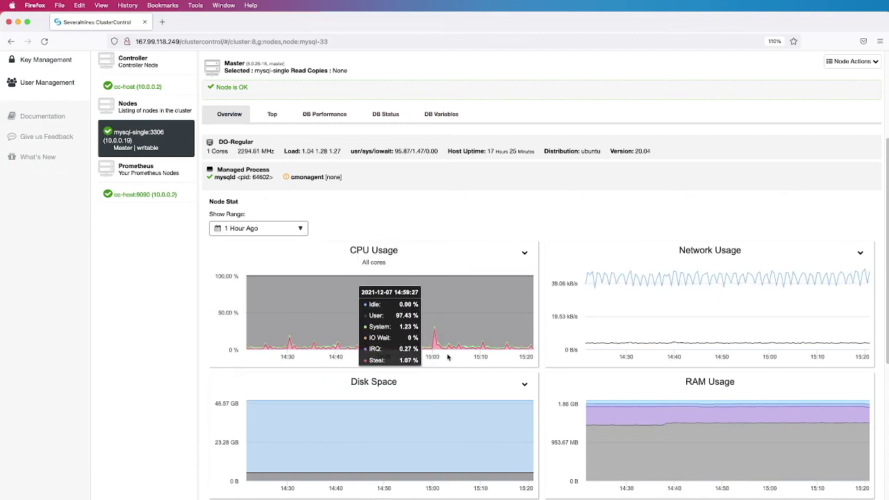
mouse_move(674, 350)
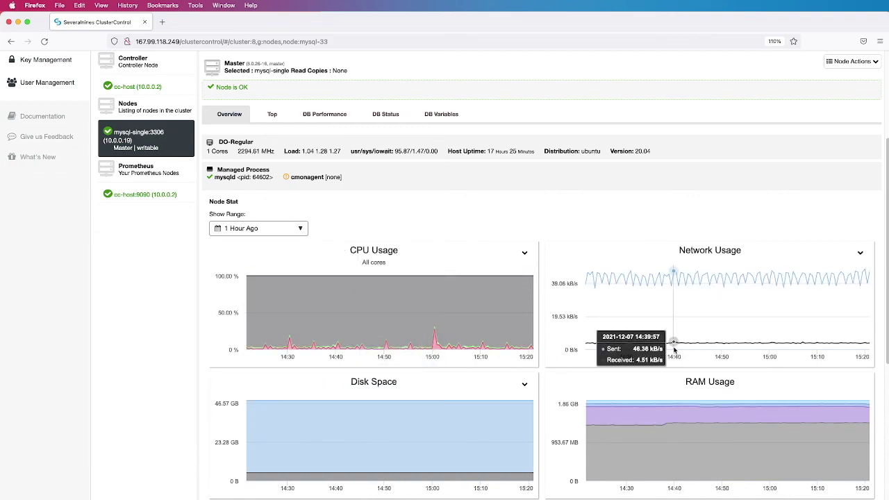
scroll(674, 350, down, 5)
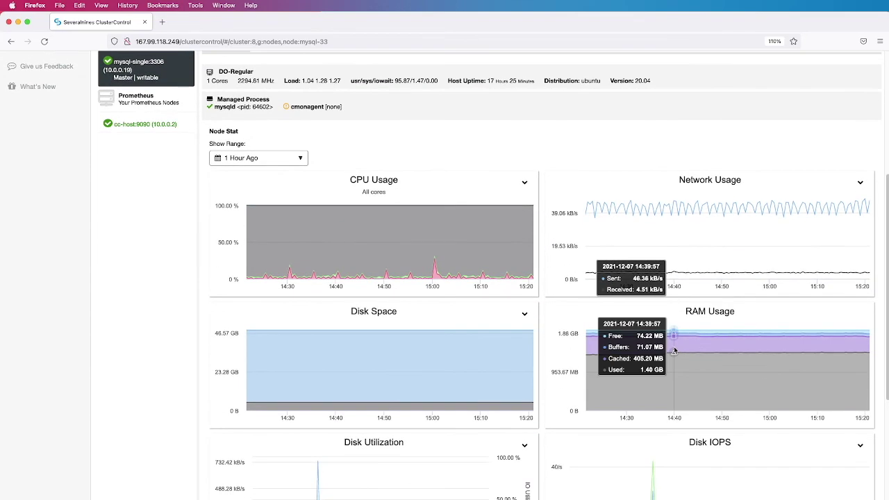
scroll(675, 349, down, 1)
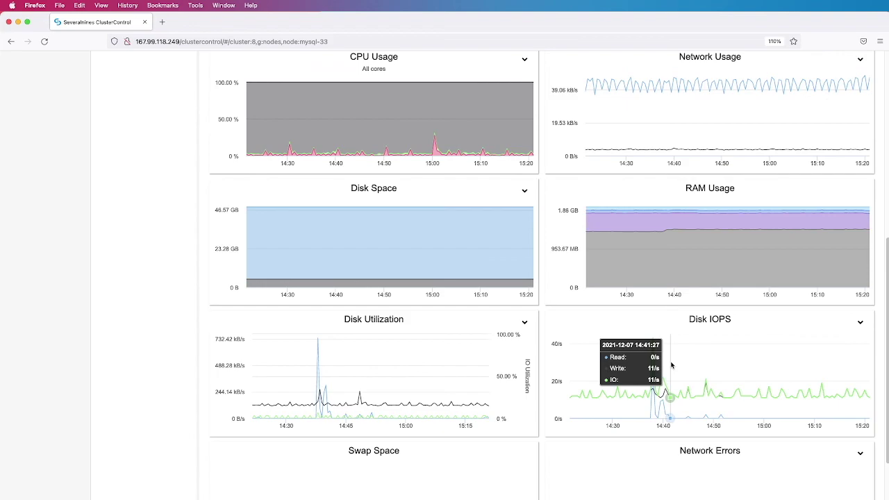
scroll(671, 366, down, 1)
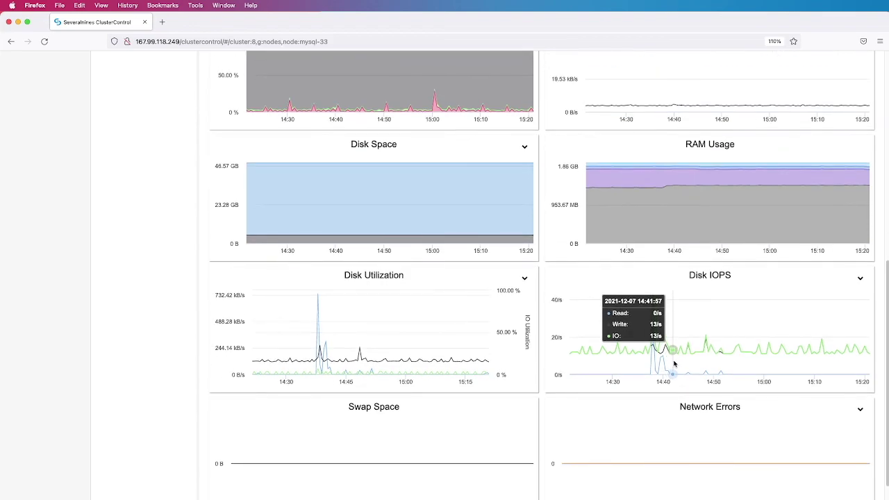
scroll(674, 364, down, 2)
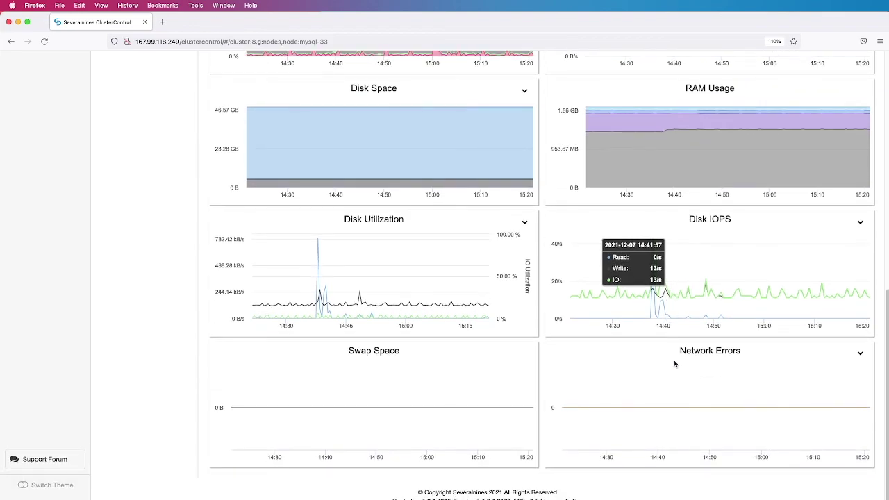
scroll(674, 364, up, 2)
scroll(675, 363, up, 4)
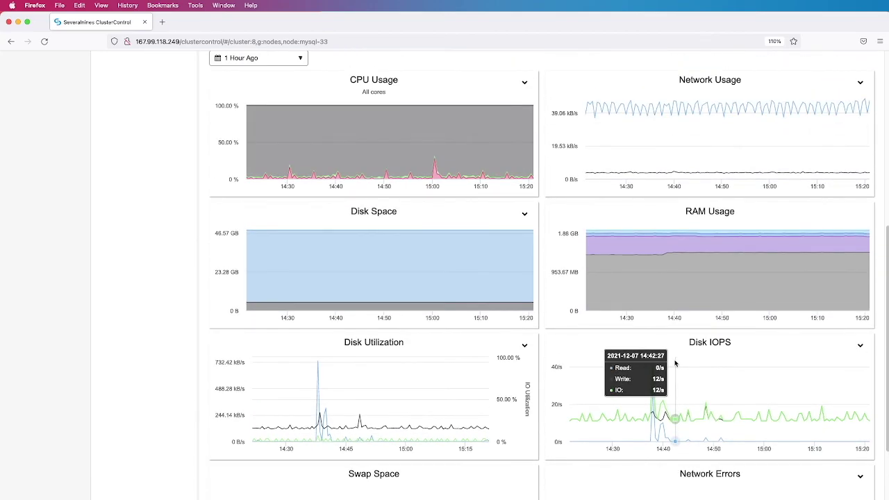
scroll(676, 362, up, 1)
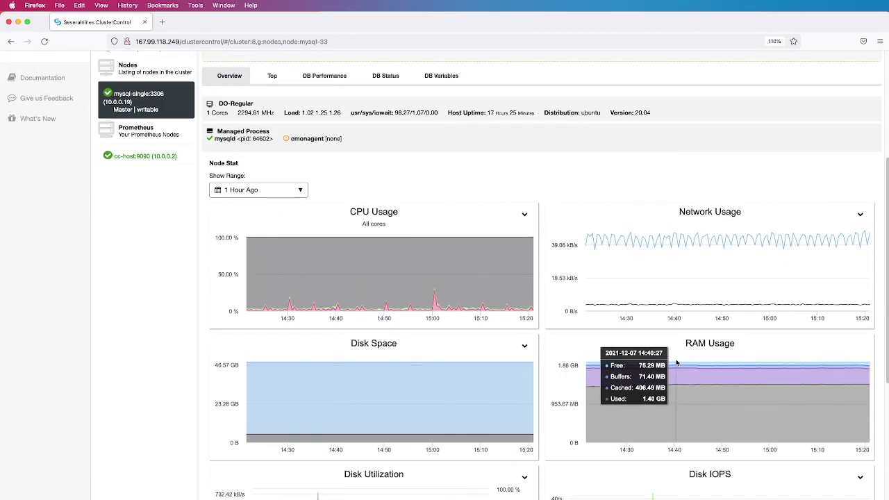
scroll(676, 362, up, 4)
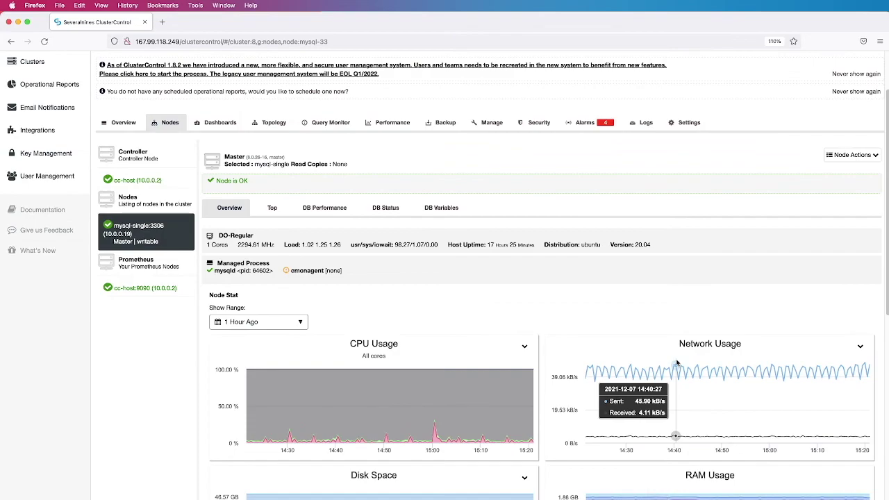
scroll(678, 363, down, 8)
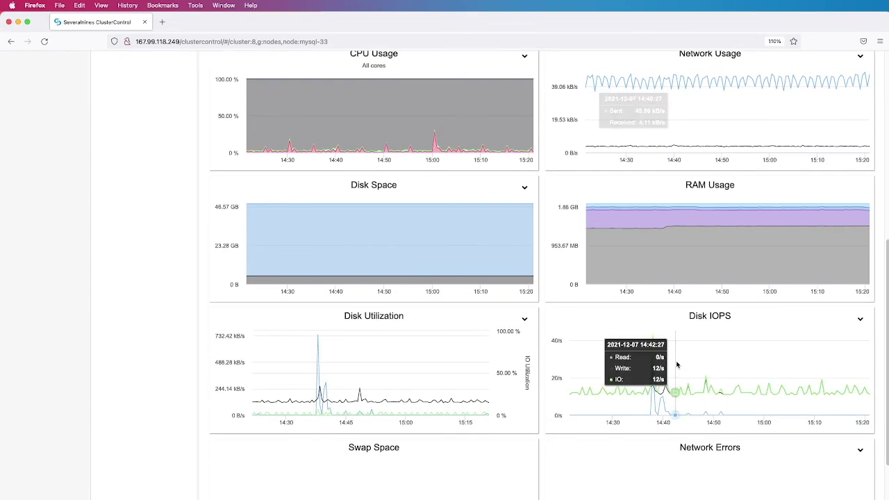
scroll(675, 361, up, 10)
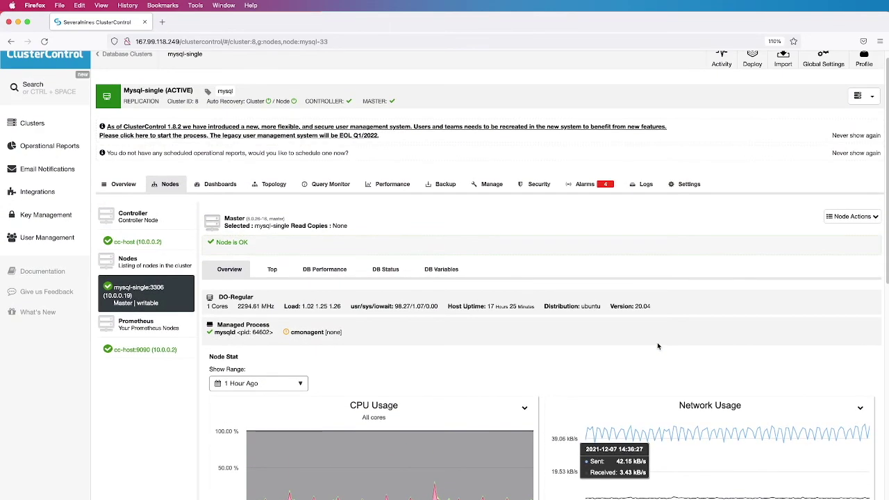
scroll(657, 345, up, 1)
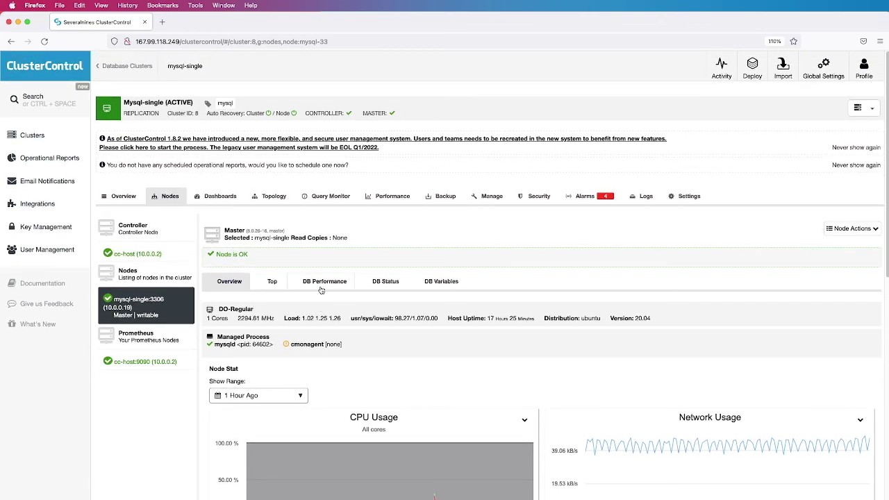
Review the master node's COM_DELETE, COM_SELECT, ABORTED_CONNECTS and CONNECTIONS graphs for the last hour
click(322, 284)
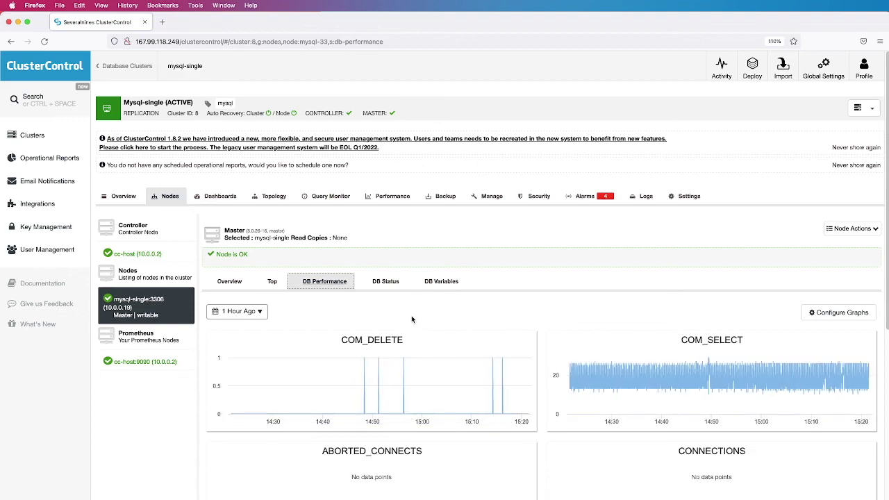
scroll(534, 334, down, 2)
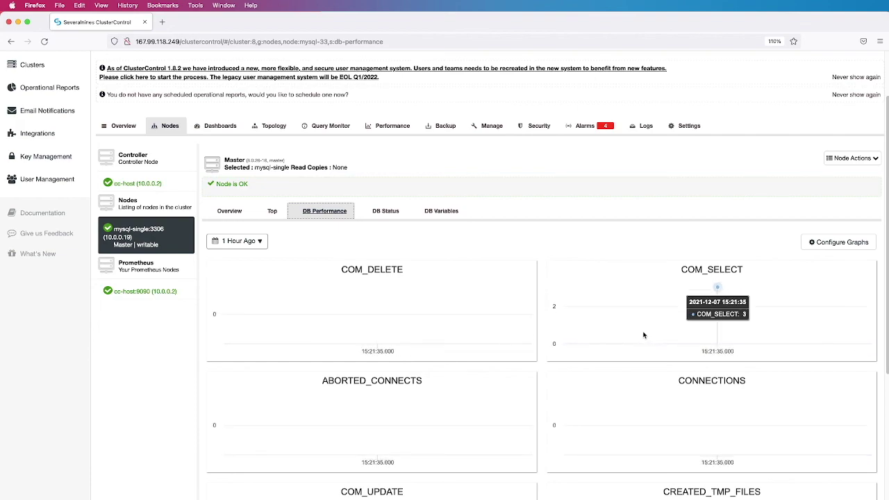
scroll(643, 335, down, 2)
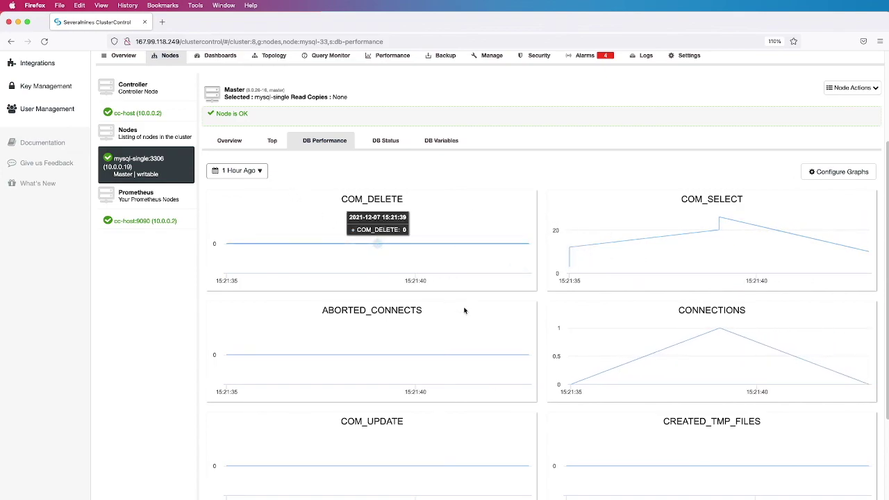
scroll(559, 350, down, 3)
scroll(560, 349, down, 2)
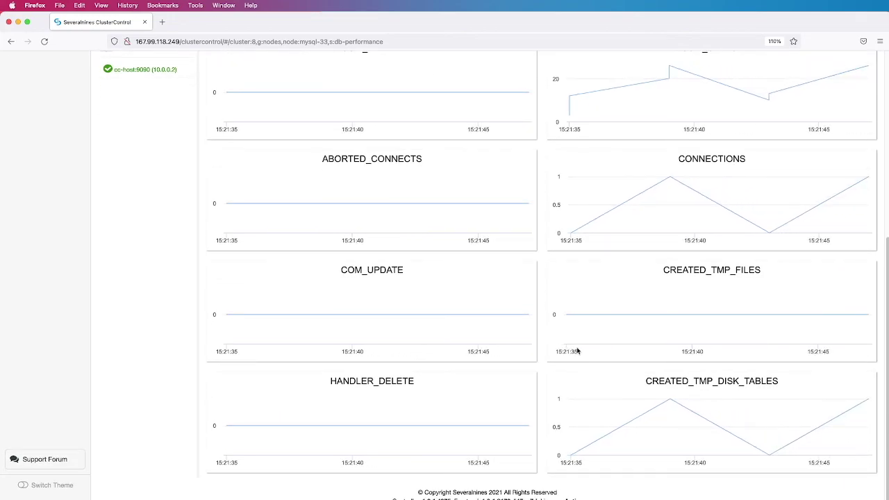
scroll(581, 350, up, 8)
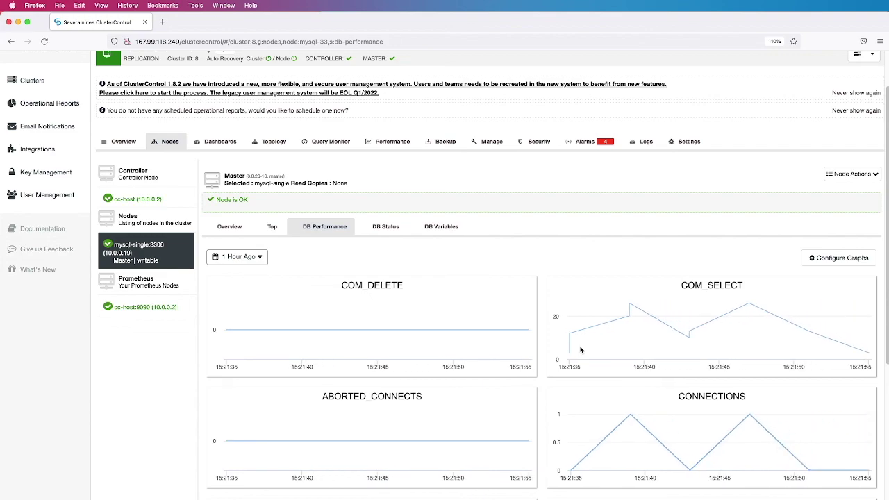
mouse_move(552, 333)
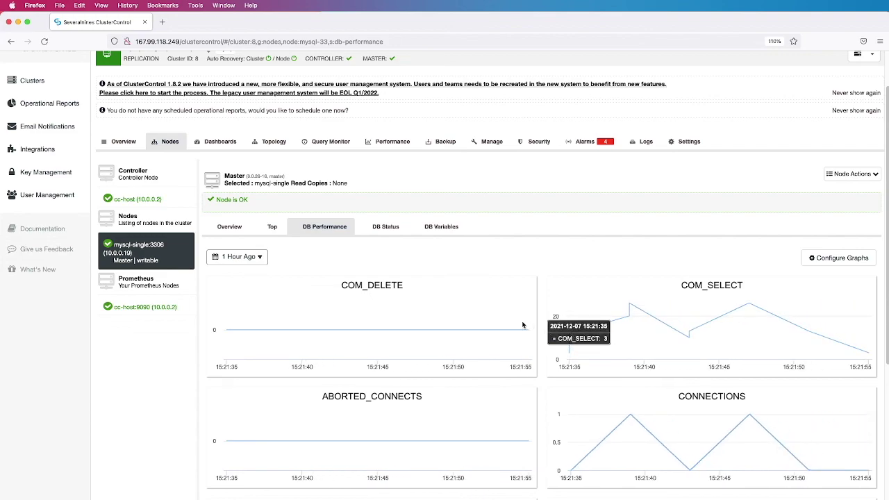
mouse_move(497, 318)
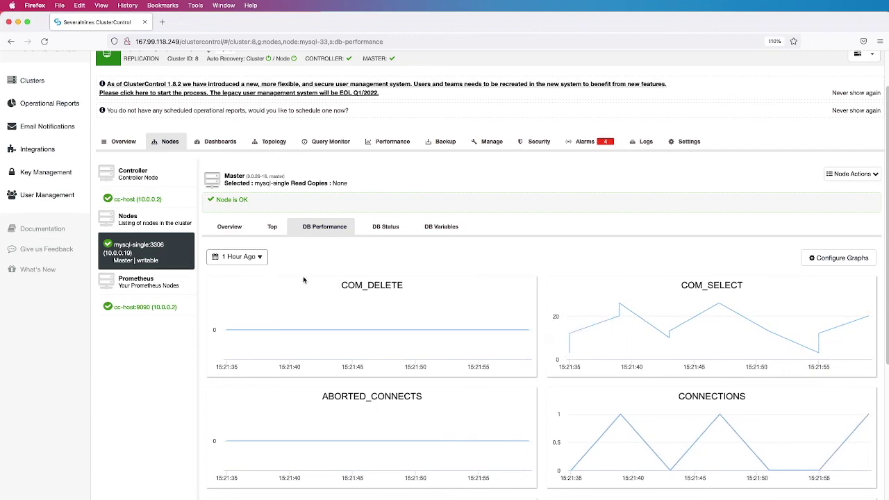
scroll(593, 323, down, 2)
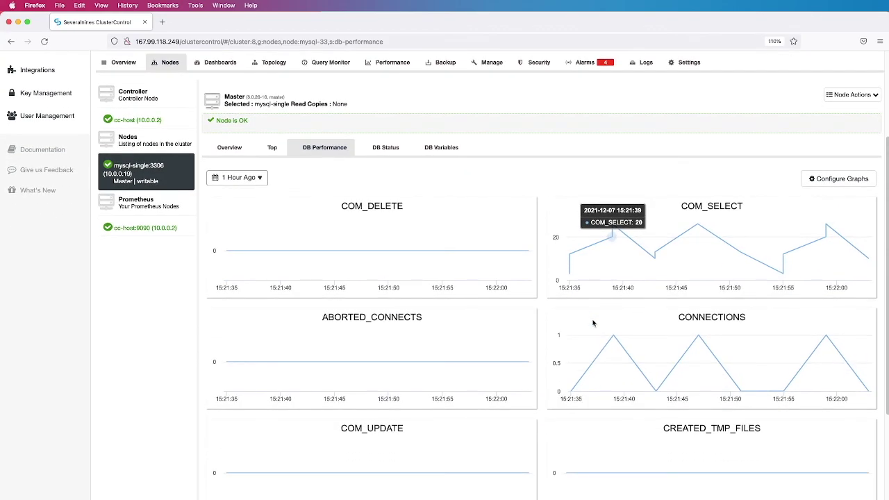
scroll(594, 321, up, 4)
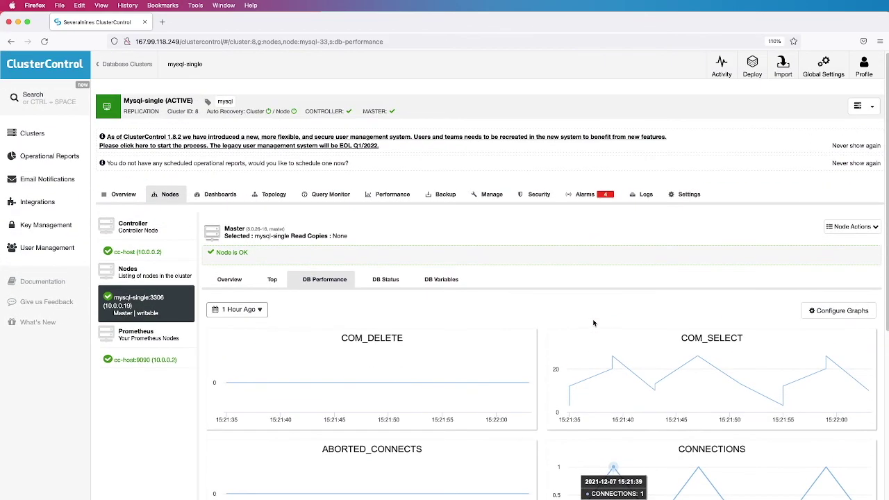
View the master node's Top process table, with cmnd at 92.2% CPU and mysqld at 56.9% memory
click(273, 280)
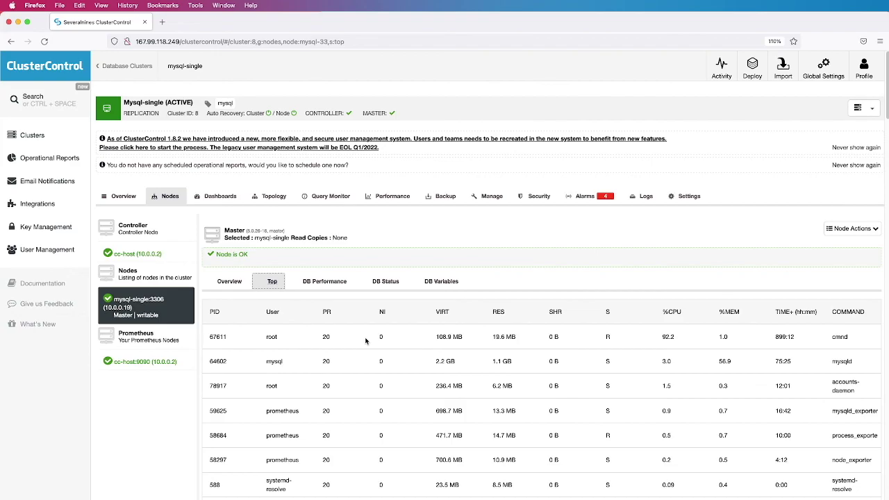
scroll(383, 346, down, 2)
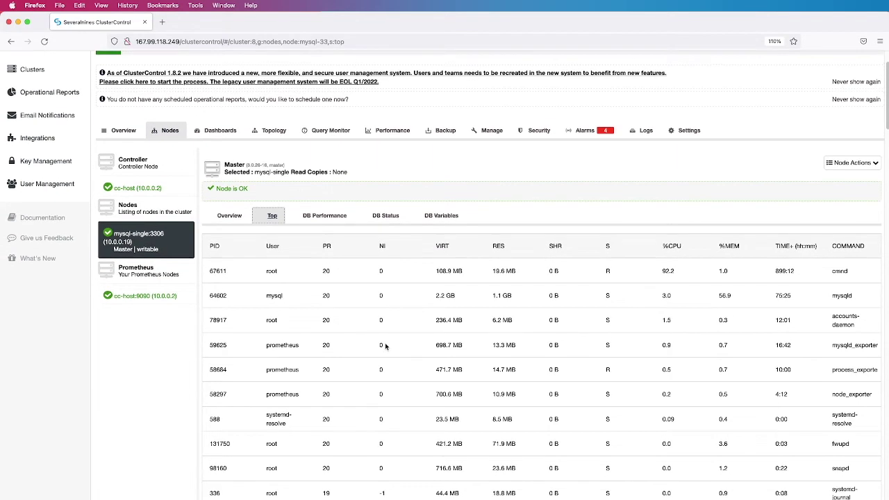
scroll(384, 346, up, 2)
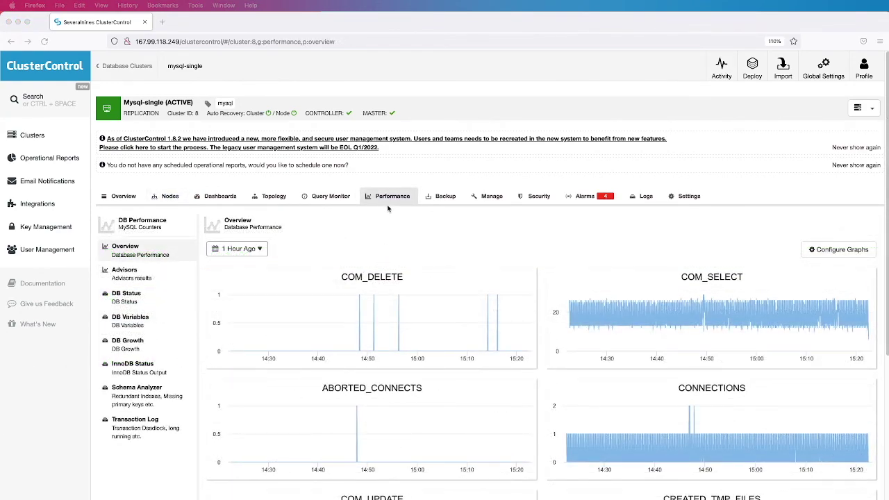
Open the Performance Overview and zoom the COM_SELECT graphs to roughly 14:35–14:47
click(387, 200)
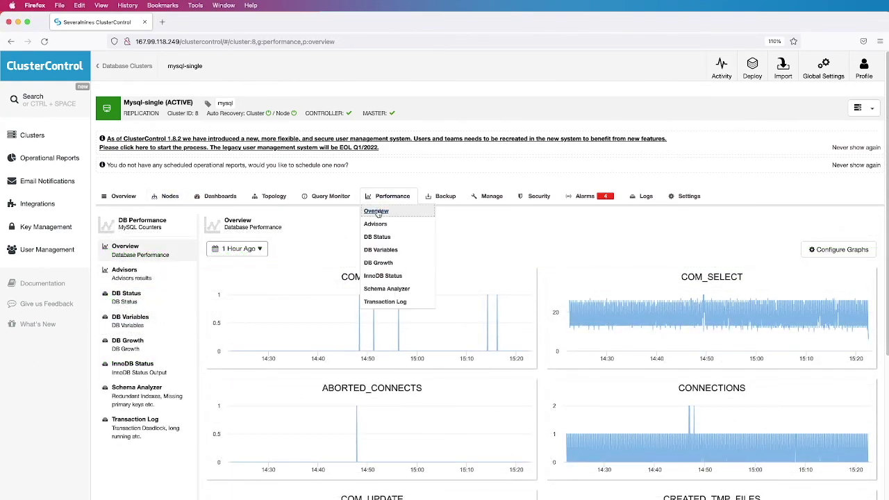
click(387, 213)
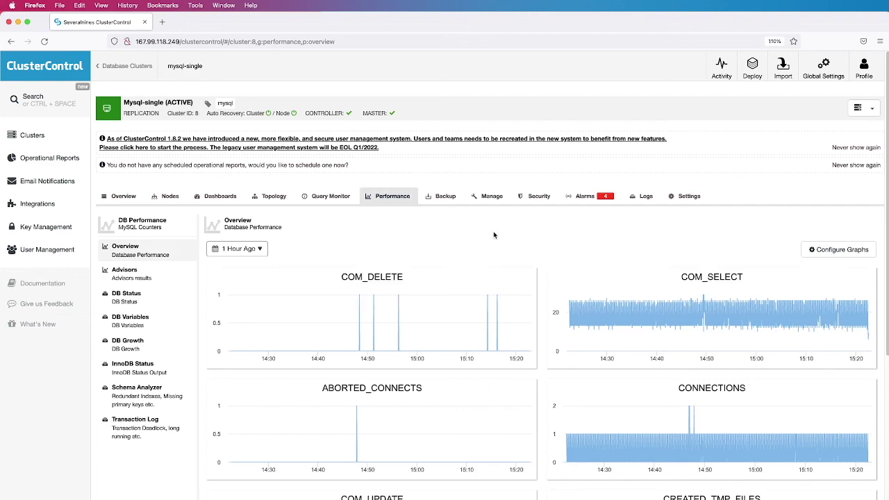
scroll(500, 248, down, 1)
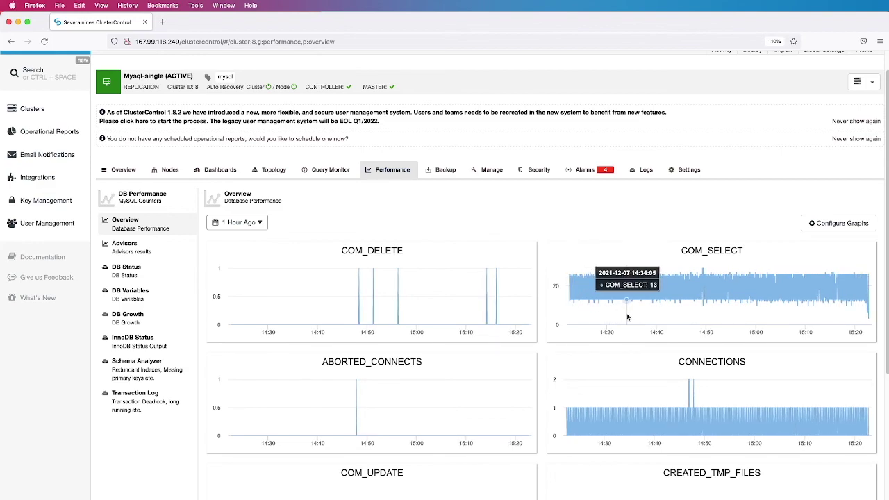
drag(628, 317, 691, 318)
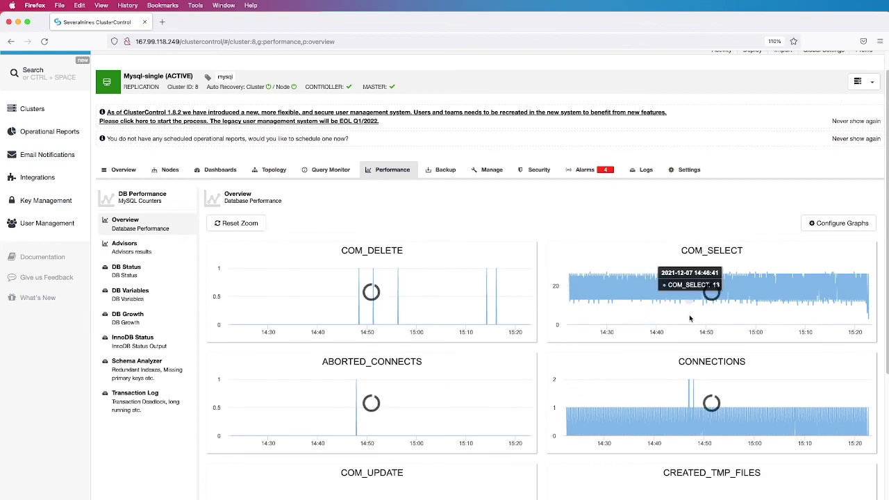
scroll(637, 319, down, 3)
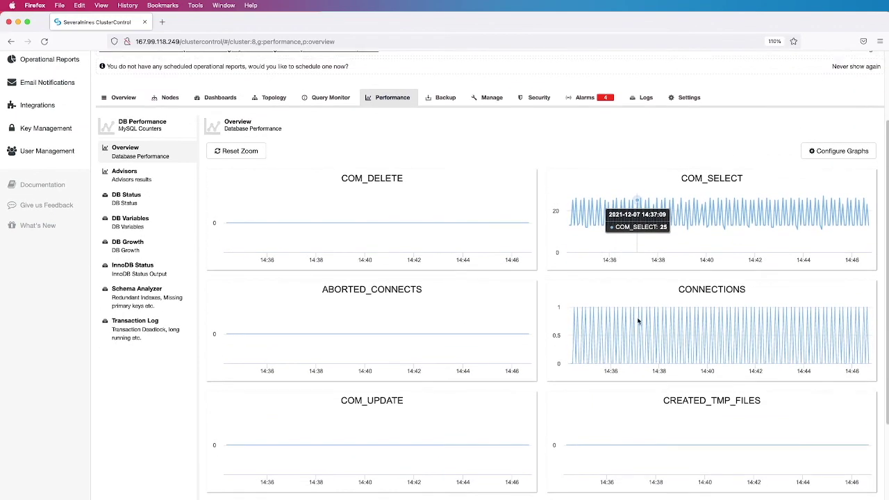
scroll(639, 321, down, 3)
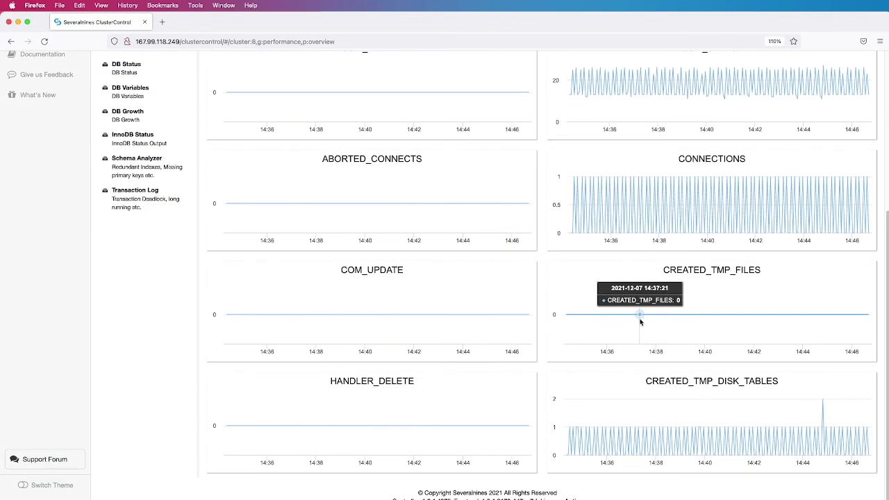
scroll(641, 322, up, 5)
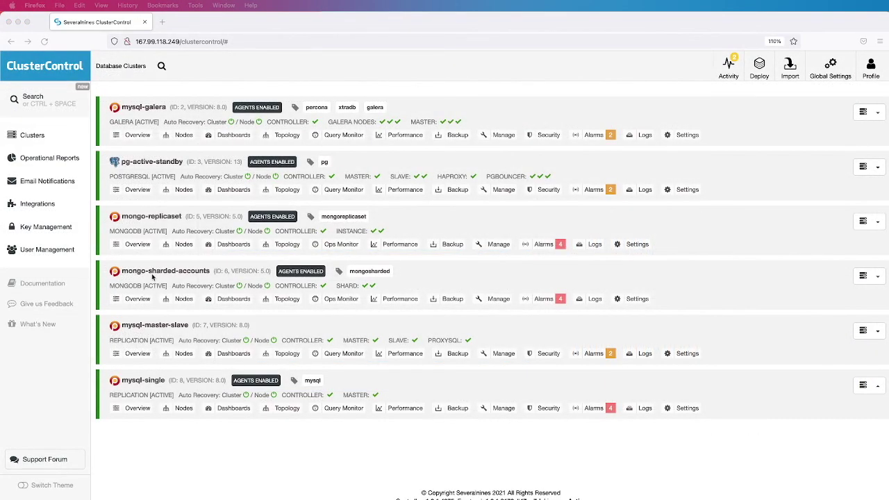
View the Mongo-sharded-accounts topology: mongos router, shards accounts-1 and accounts-2, and config server
click(153, 271)
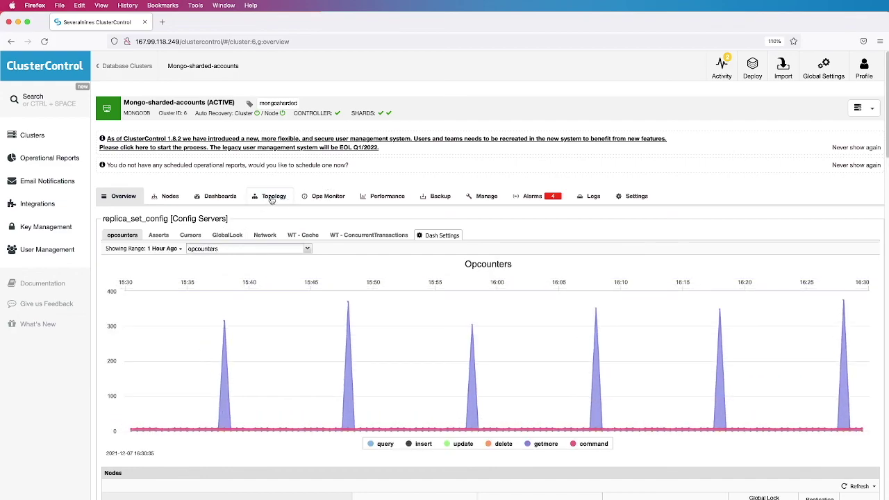
click(272, 198)
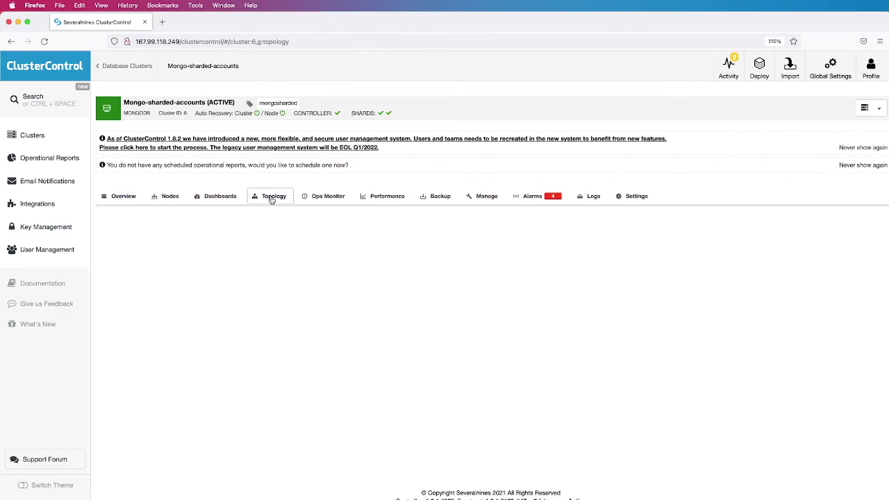
scroll(334, 342, down, 2)
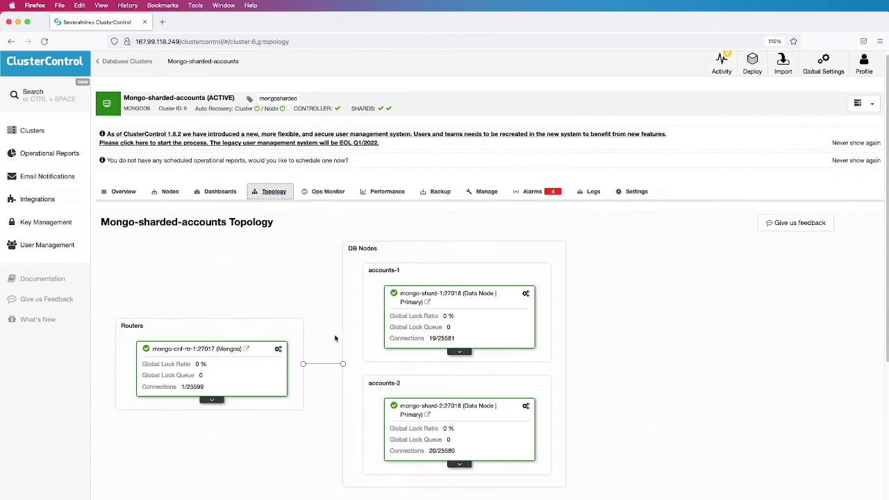
scroll(331, 340, down, 3)
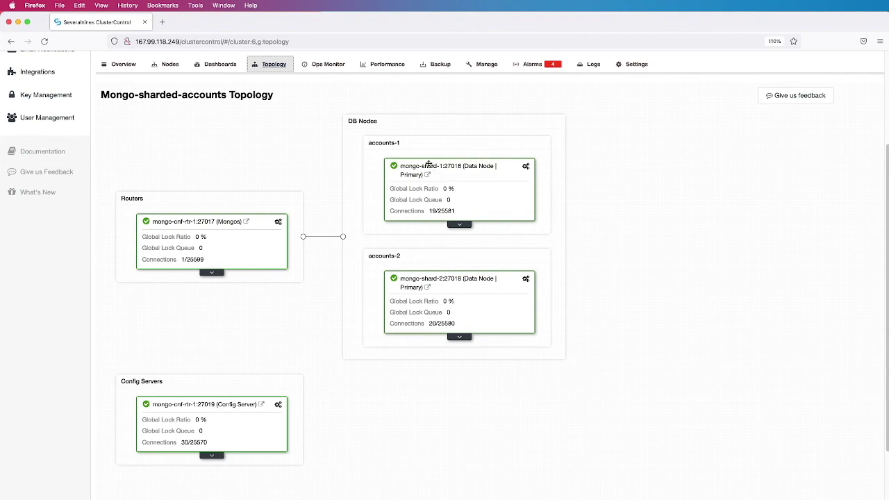
scroll(324, 281, up, 1)
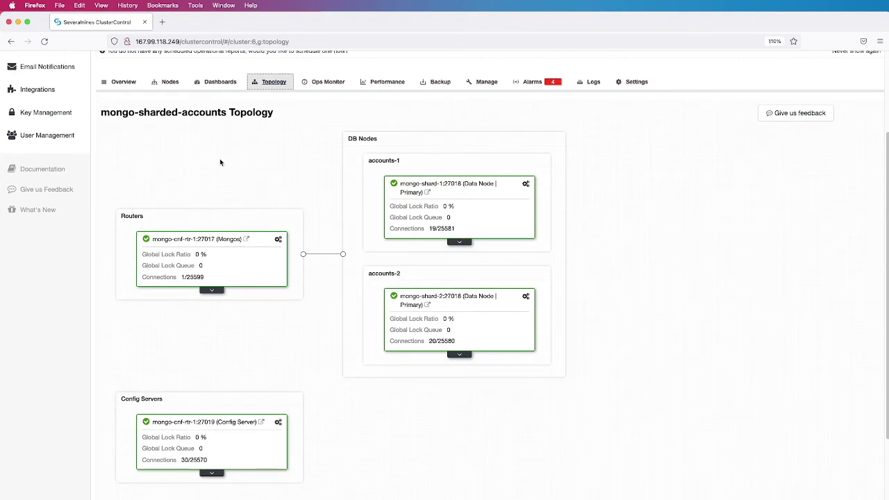
scroll(223, 164, up, 1)
Set the MongoDB ReplicaSet dashboard for mongo-cnf-rtr-1 to 'last 24 hours' and review its charts
click(219, 117)
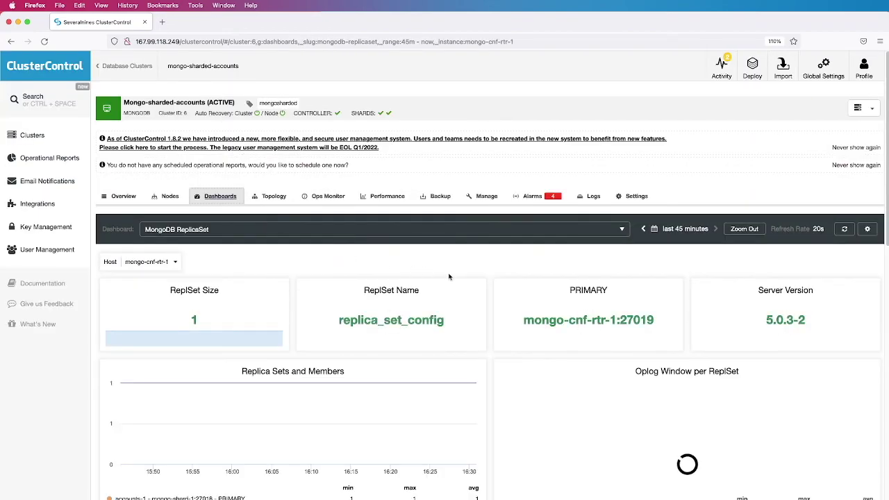
scroll(487, 275, down, 3)
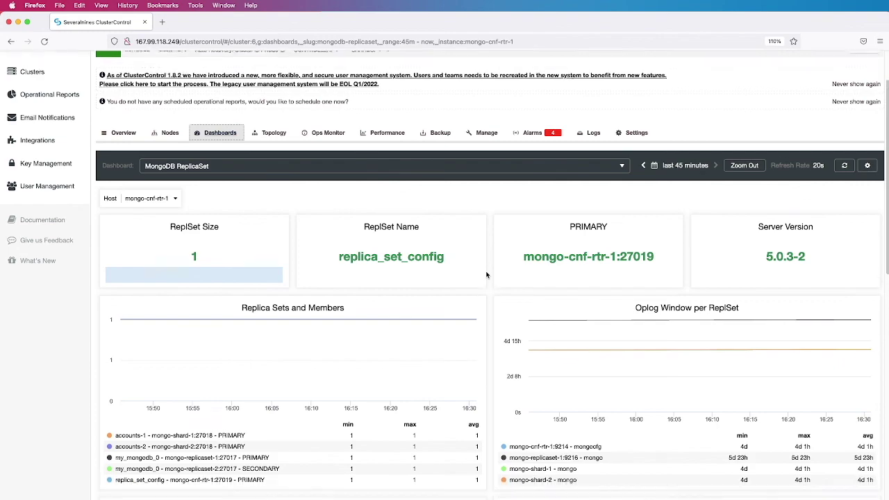
scroll(486, 275, down, 1)
click(684, 141)
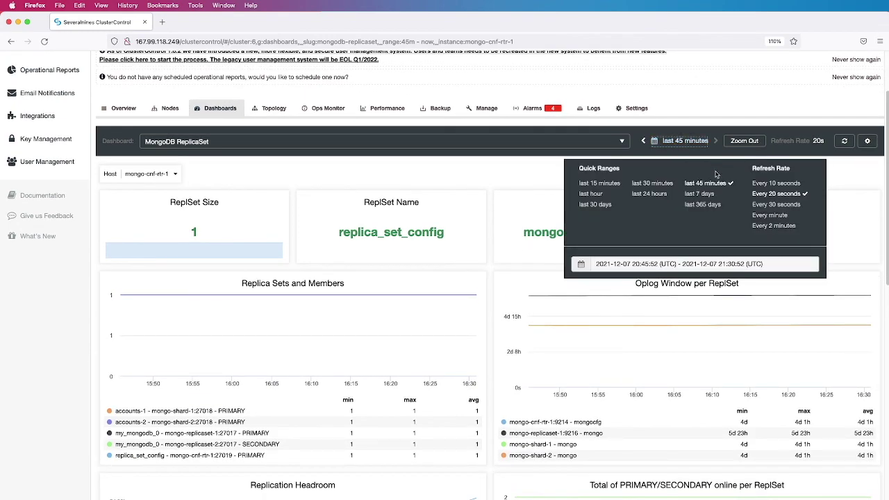
click(653, 195)
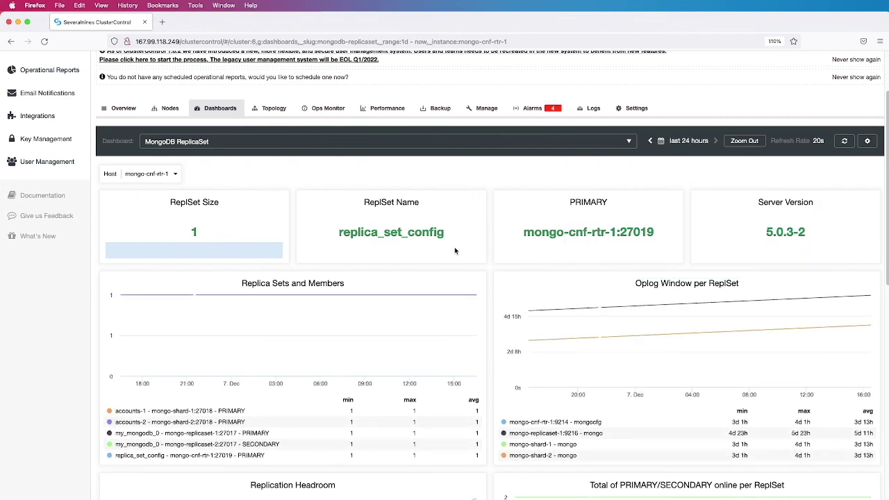
scroll(487, 252, down, 10)
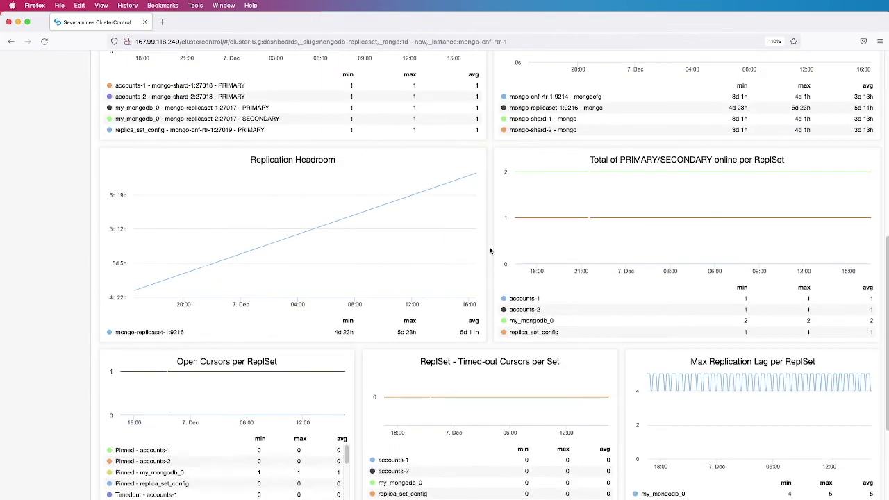
scroll(491, 251, down, 5)
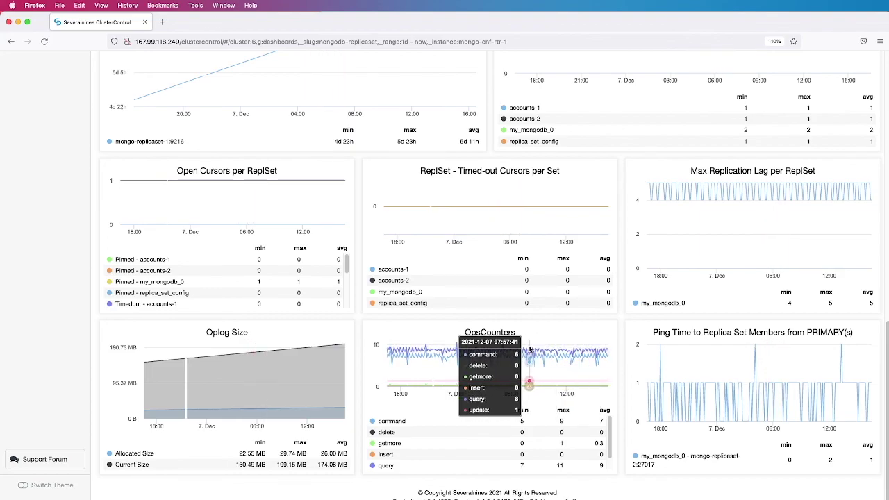
scroll(530, 349, up, 2)
scroll(530, 349, up, 10)
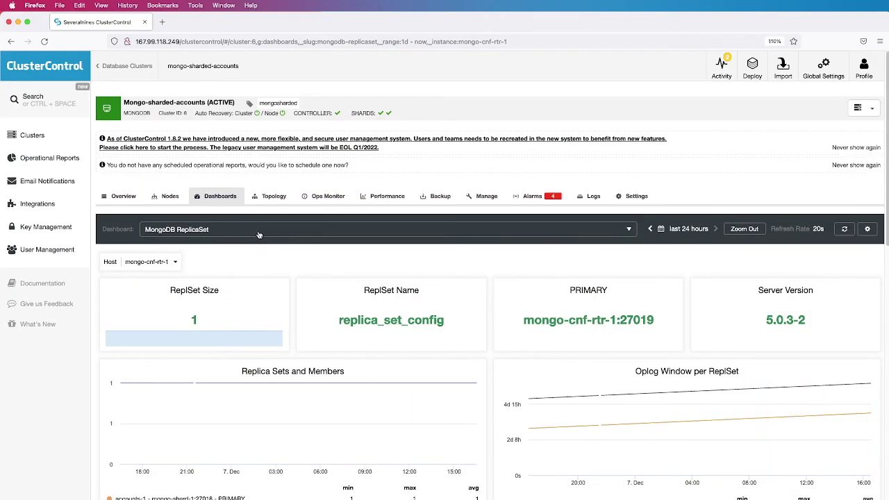
Select MongoDB Server for mongo-cnf-rtr-1:27019 and review its OpsCounters, WT and Asserts charts
click(257, 230)
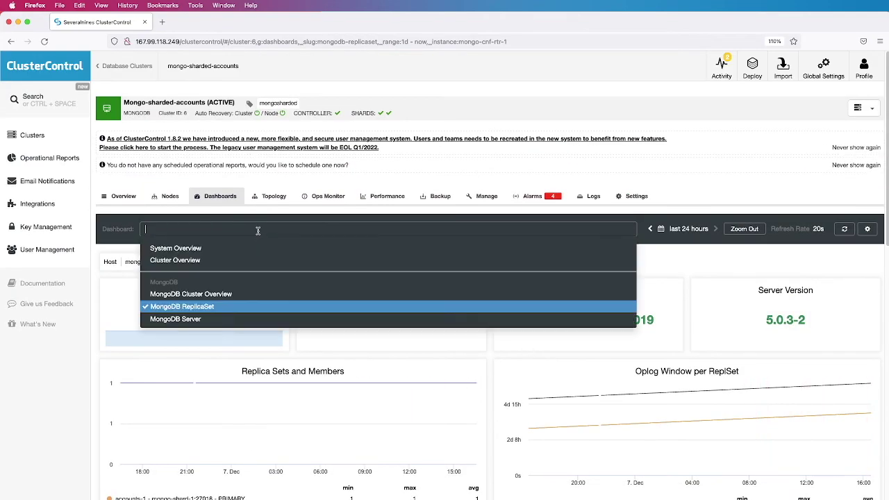
click(248, 320)
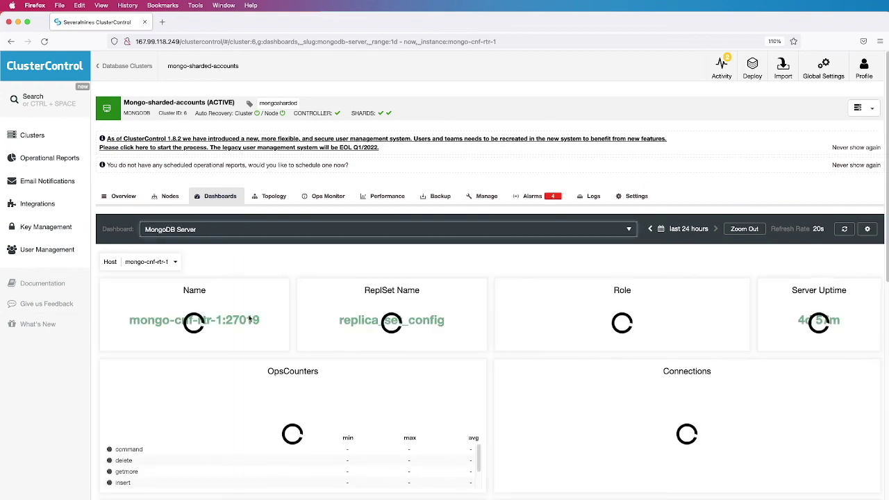
scroll(489, 290, down, 3)
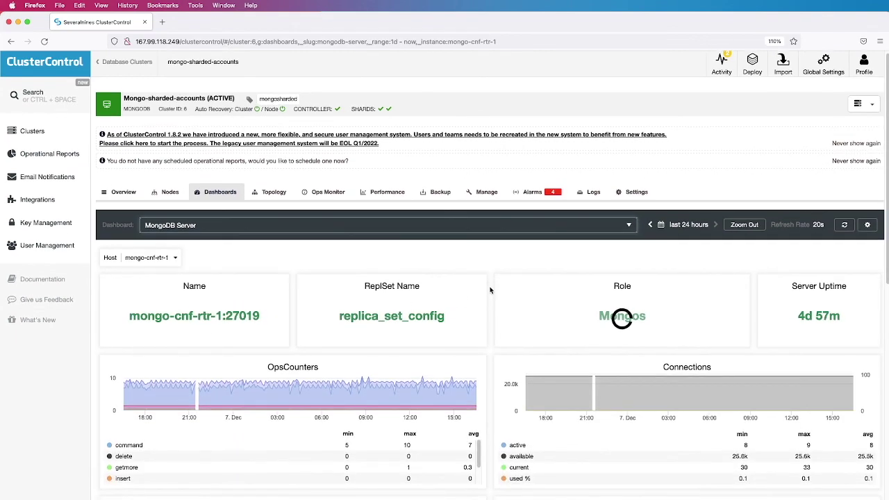
scroll(491, 290, down, 3)
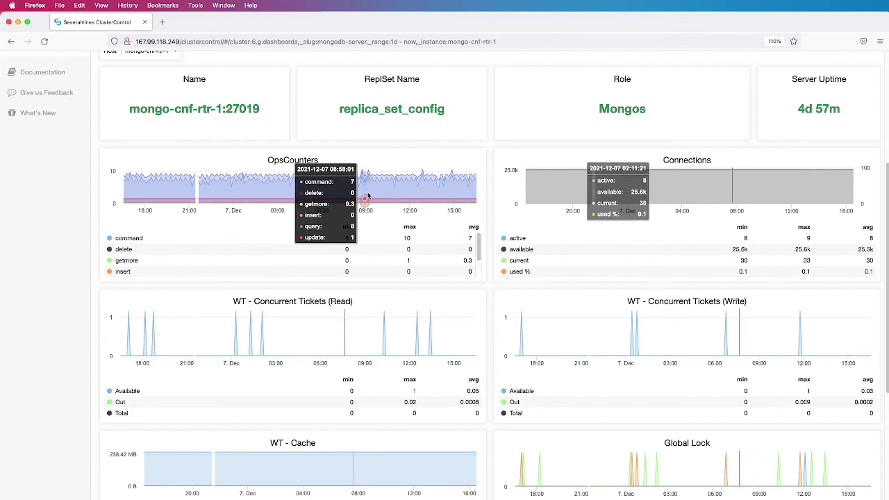
scroll(492, 223, down, 4)
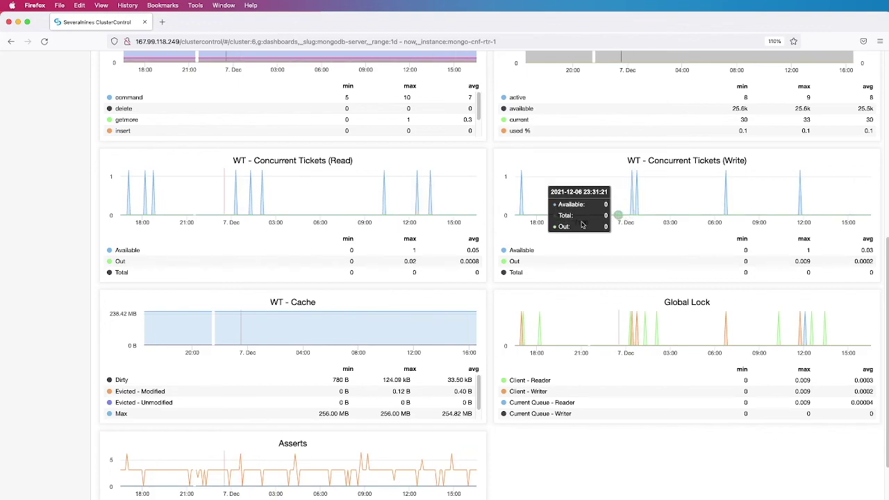
scroll(491, 241, down, 3)
scroll(500, 240, down, 1)
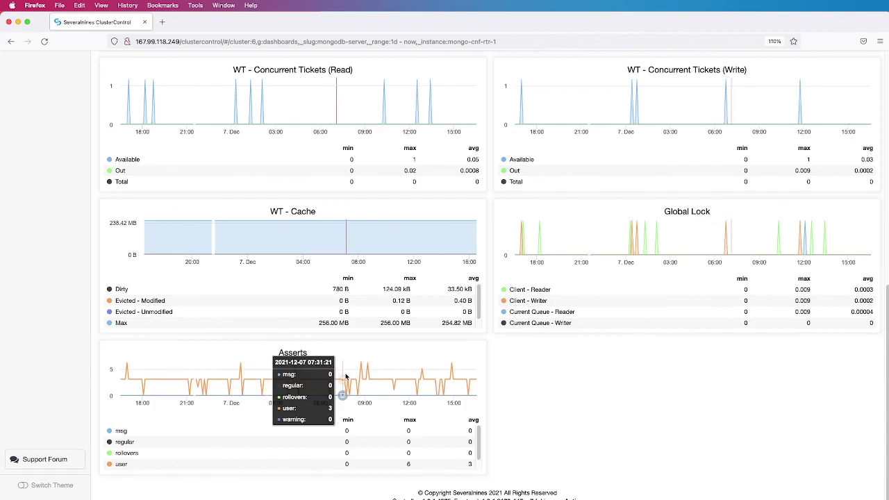
scroll(379, 350, up, 3)
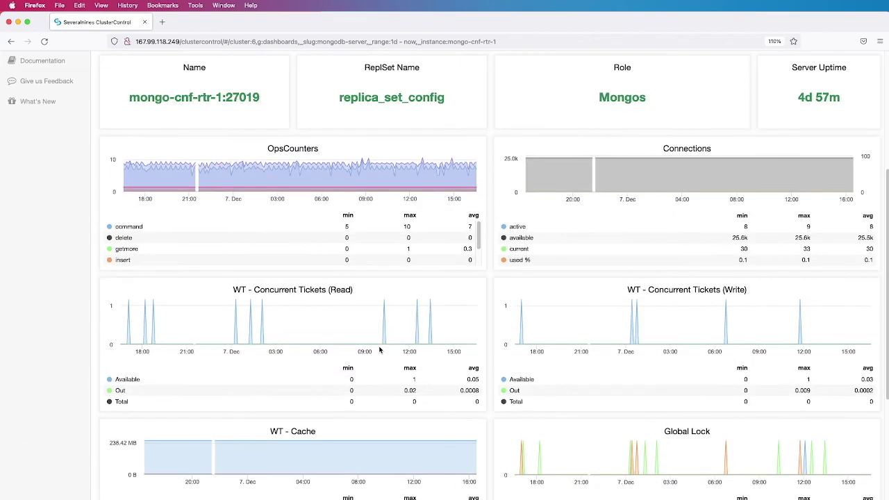
scroll(379, 350, up, 3)
Go from MongoDB Cluster Overview to Cluster Overview and review load, memory, network and disk IOPS charts
click(325, 232)
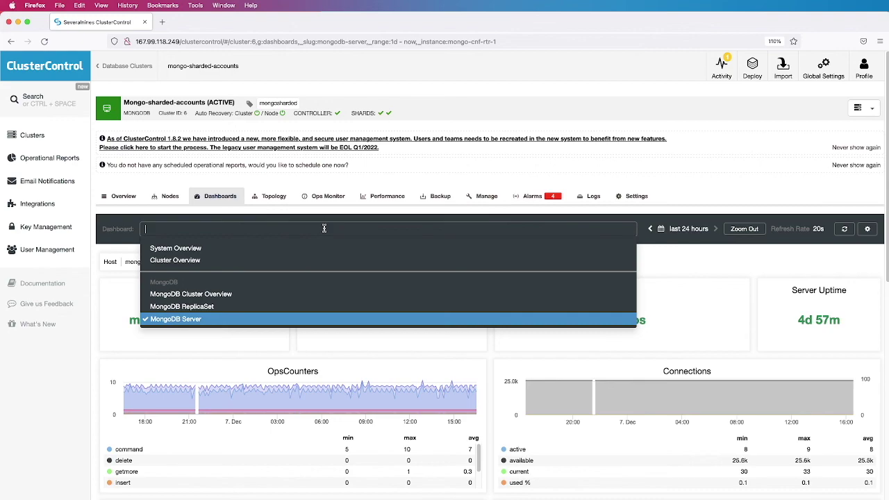
click(273, 297)
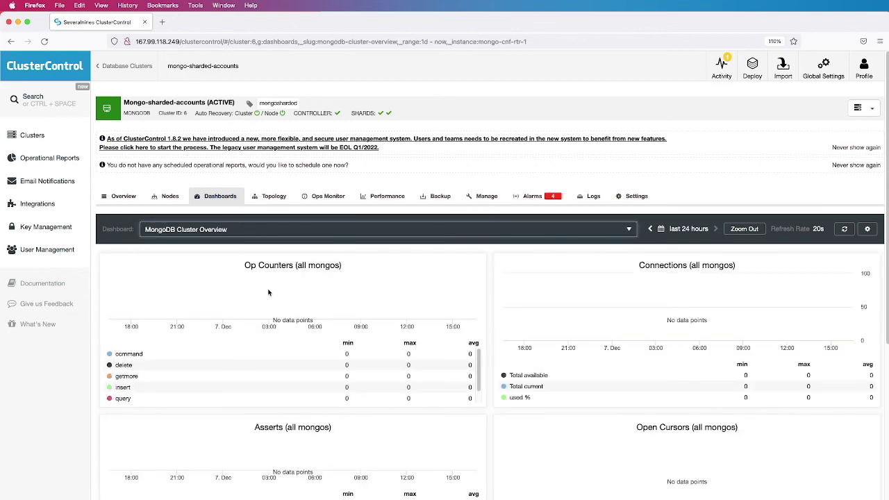
click(224, 236)
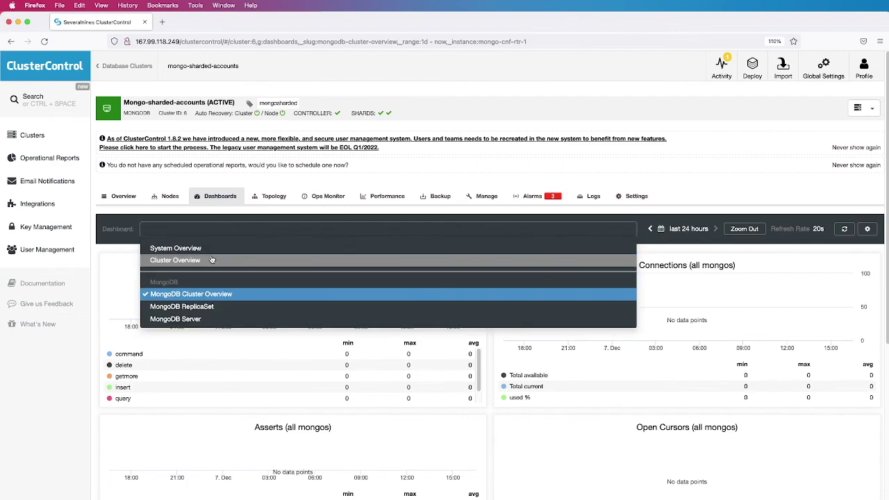
click(213, 258)
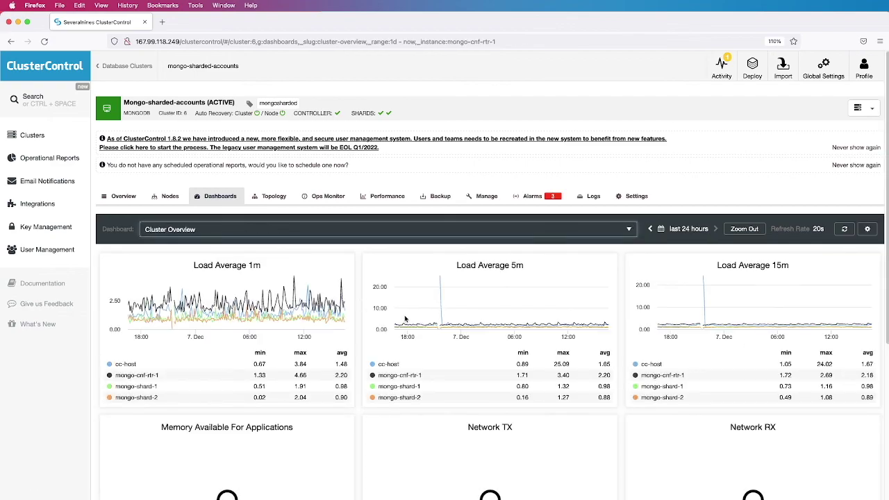
scroll(358, 321, down, 3)
scroll(358, 321, down, 1)
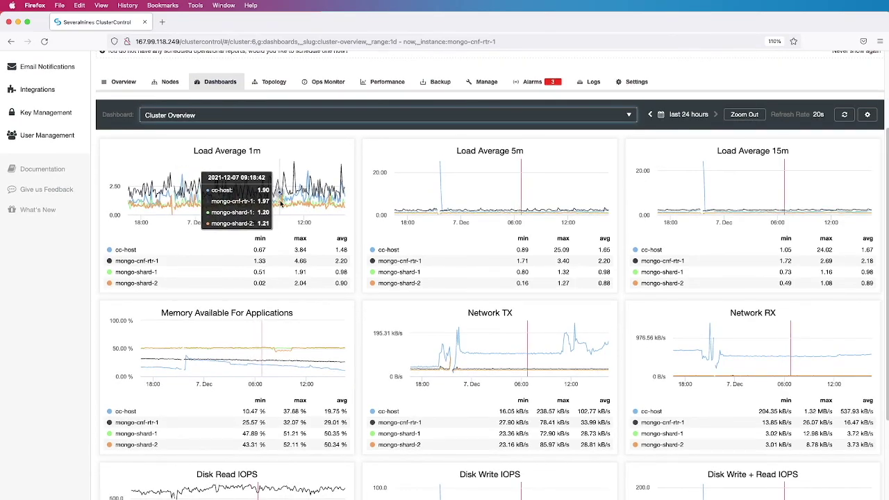
scroll(340, 234, down, 3)
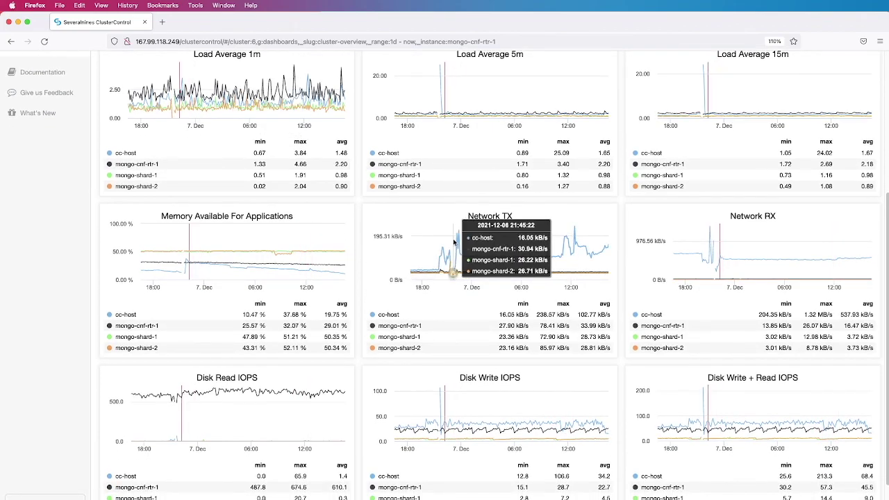
scroll(453, 242, down, 2)
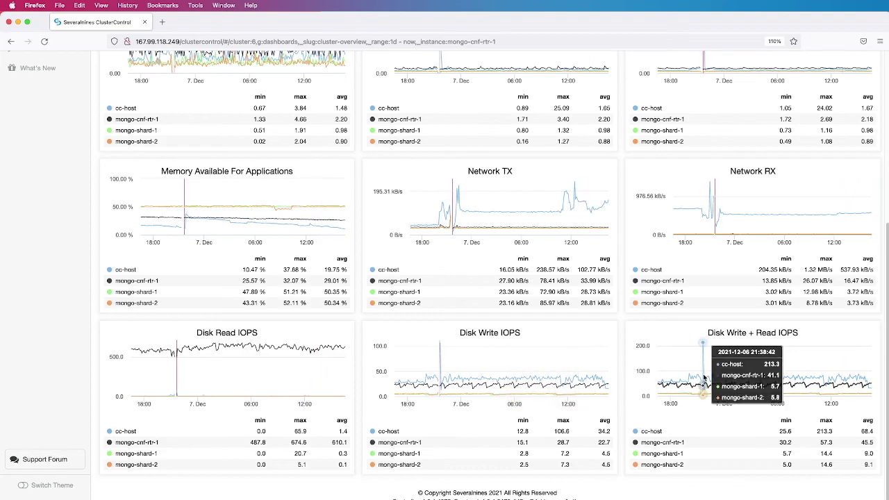
scroll(703, 379, up, 3)
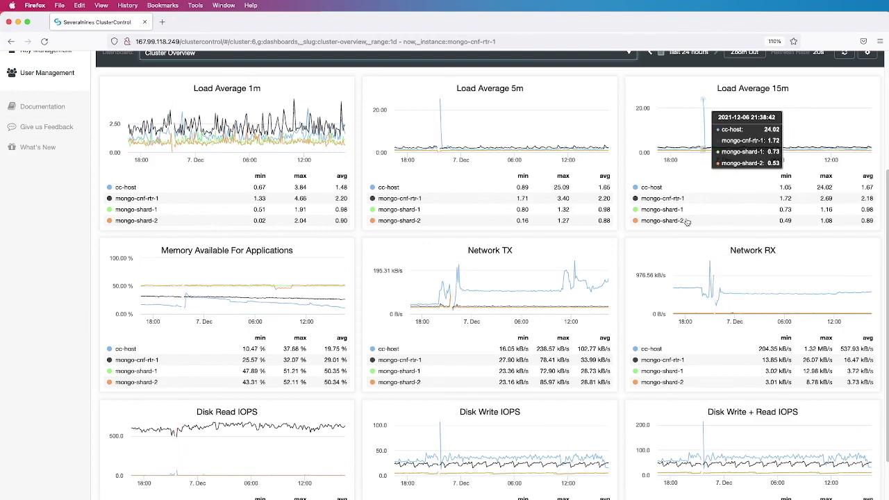
scroll(686, 221, down, 2)
scroll(685, 219, up, 4)
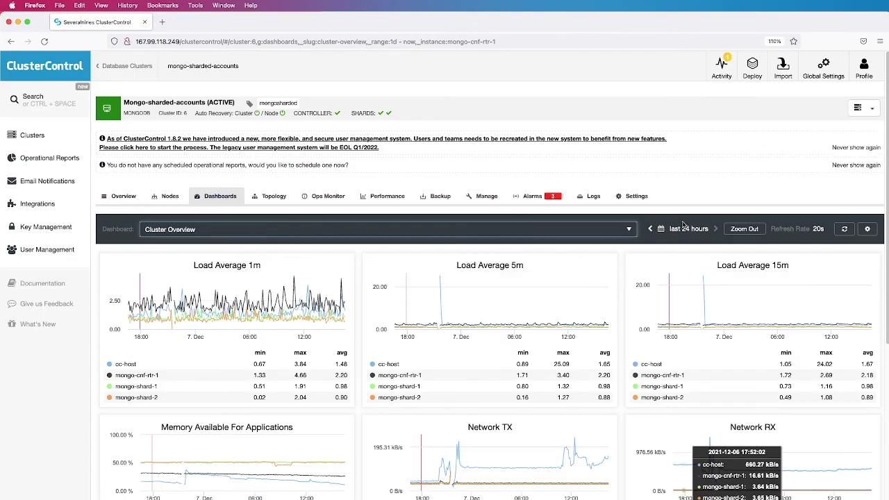
Select System Overview for cc-host and review its Ubuntu 20.04, uptime, 2-core CPU, 2 GB RAM and disk panels
click(487, 229)
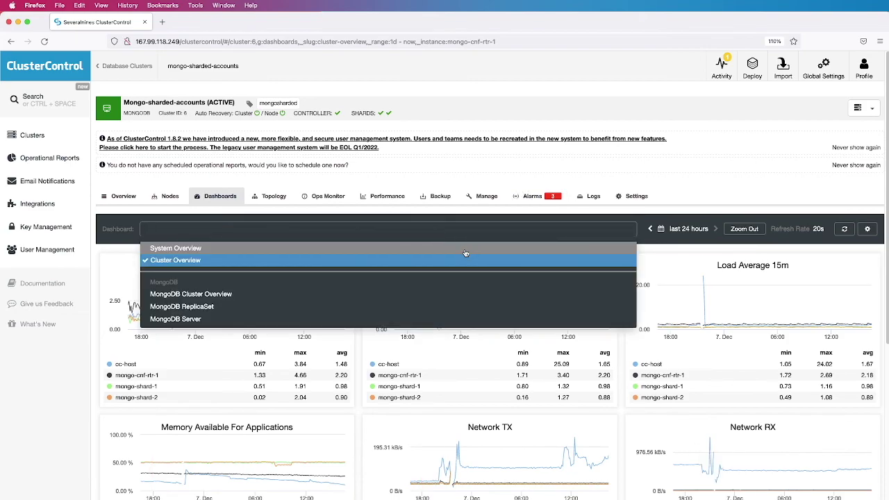
click(465, 251)
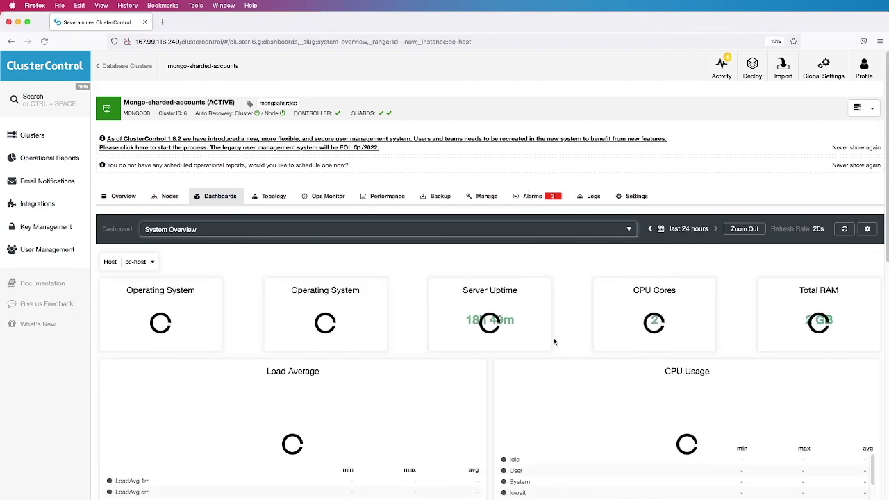
scroll(490, 369, down, 2)
scroll(490, 369, down, 4)
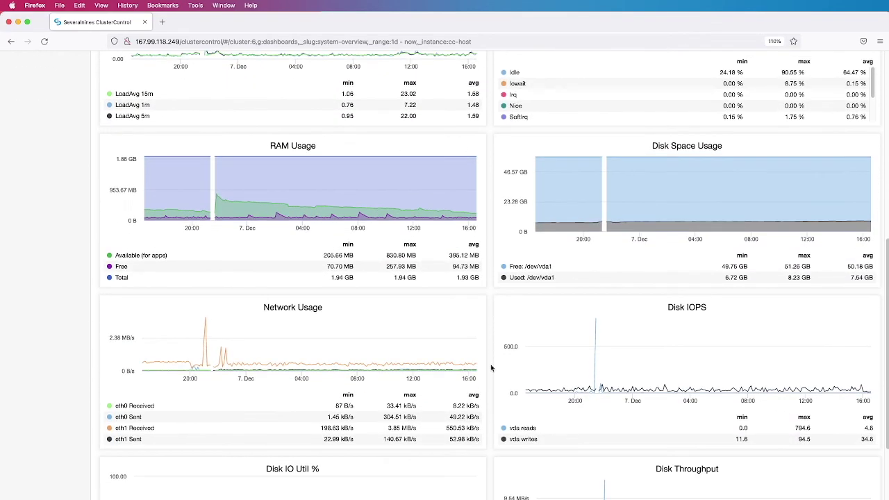
scroll(491, 368, down, 1)
scroll(492, 368, down, 2)
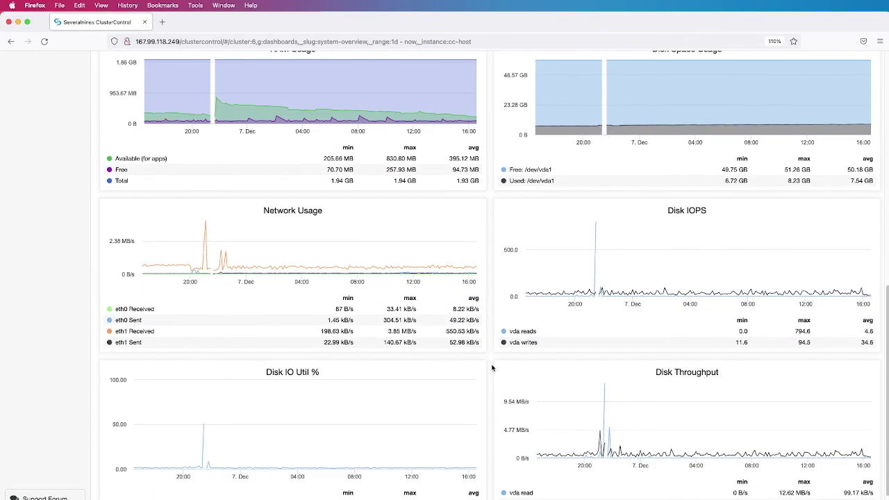
scroll(493, 368, up, 5)
scroll(495, 368, up, 4)
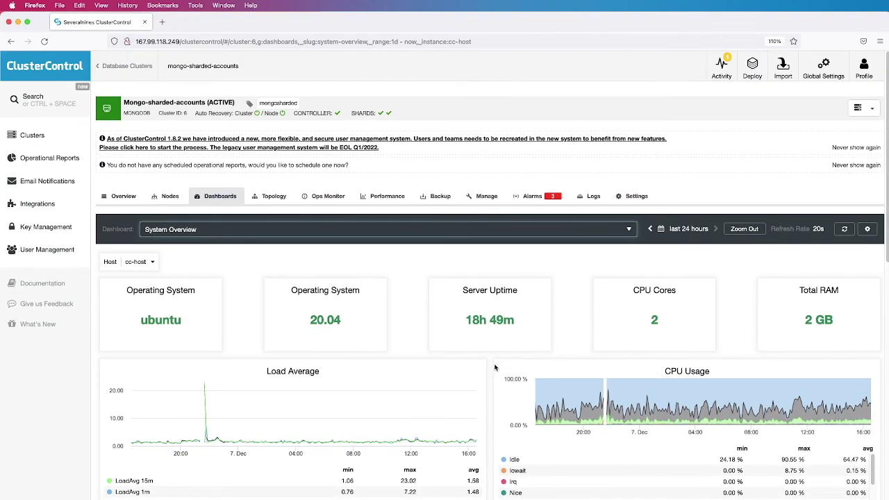
Open the MongoDB ops counter charts under Performance > Overview and scroll through the accounts-1 charts
click(332, 201)
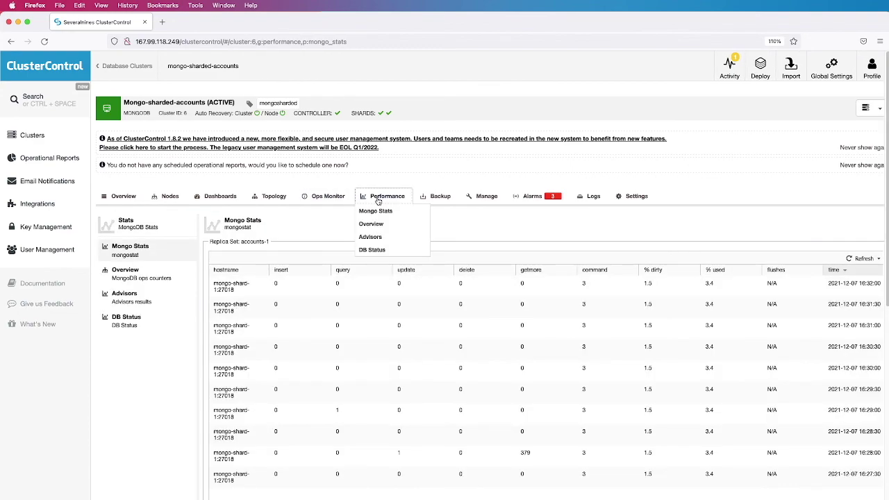
click(137, 275)
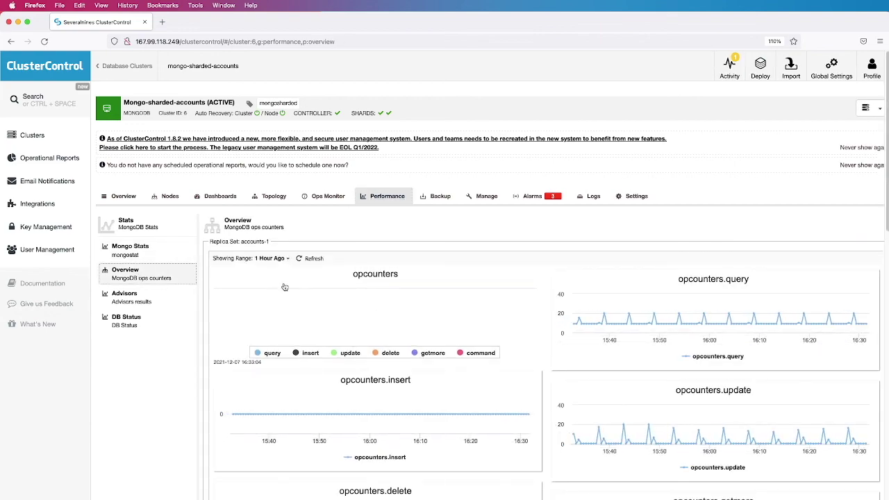
scroll(546, 285, down, 1)
scroll(547, 284, down, 3)
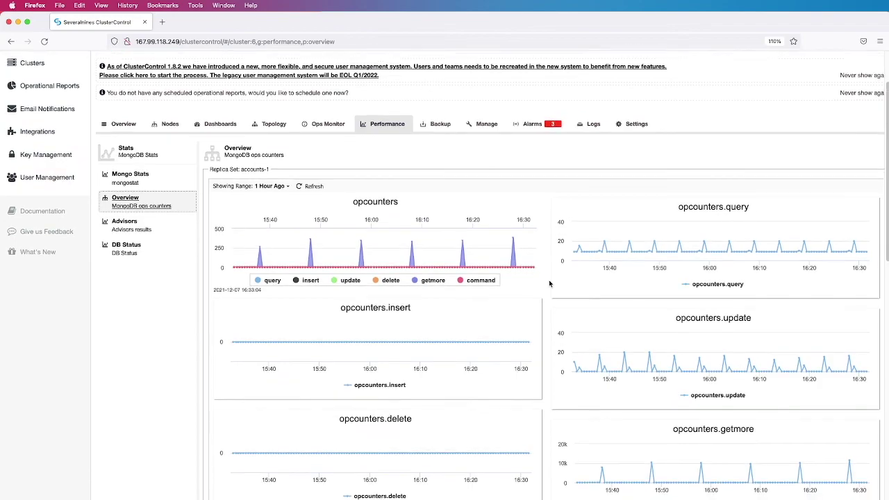
scroll(548, 284, down, 1)
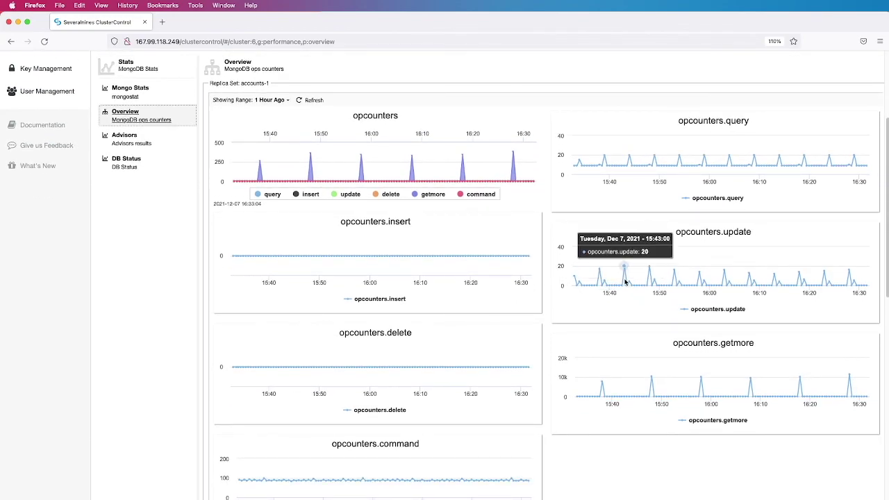
scroll(624, 281, down, 1)
scroll(624, 281, down, 1)
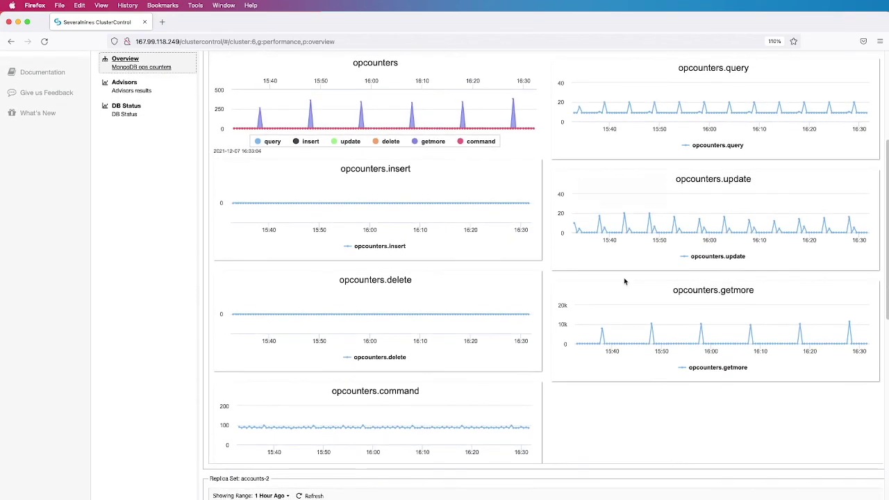
Review the accounts-2 ops counter charts, then scroll back up
mouse_move(629, 118)
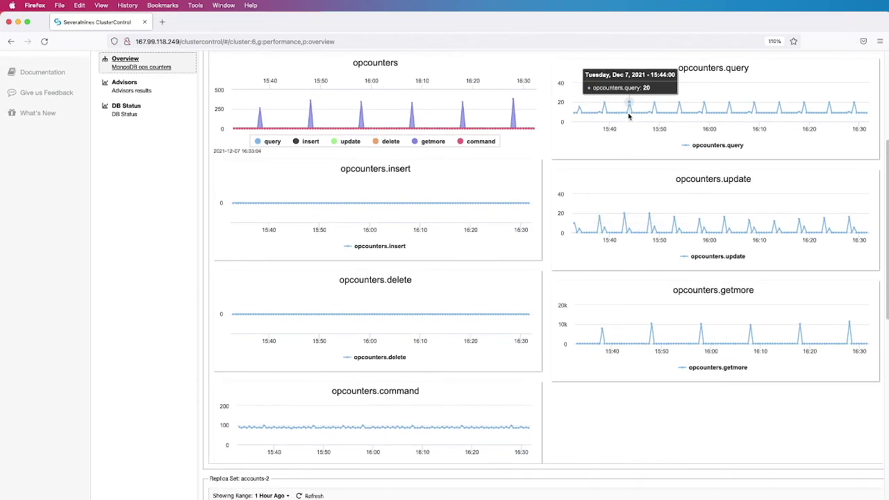
mouse_move(413, 118)
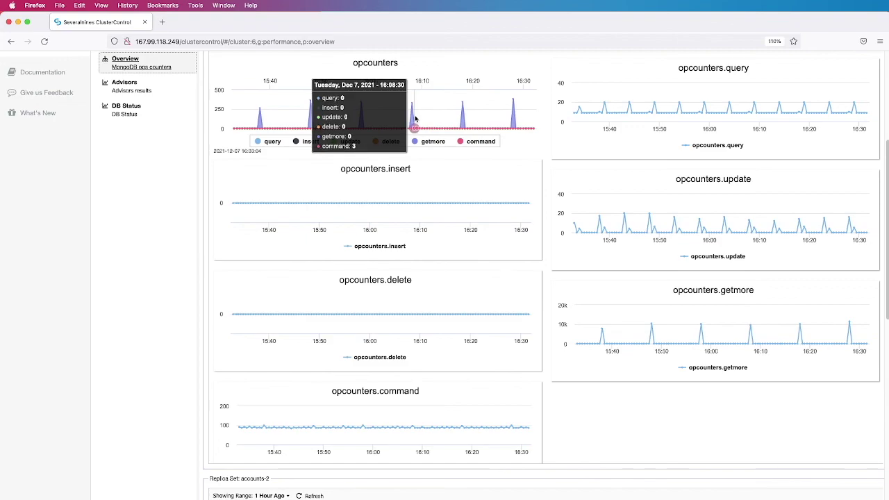
scroll(412, 119, down, 4)
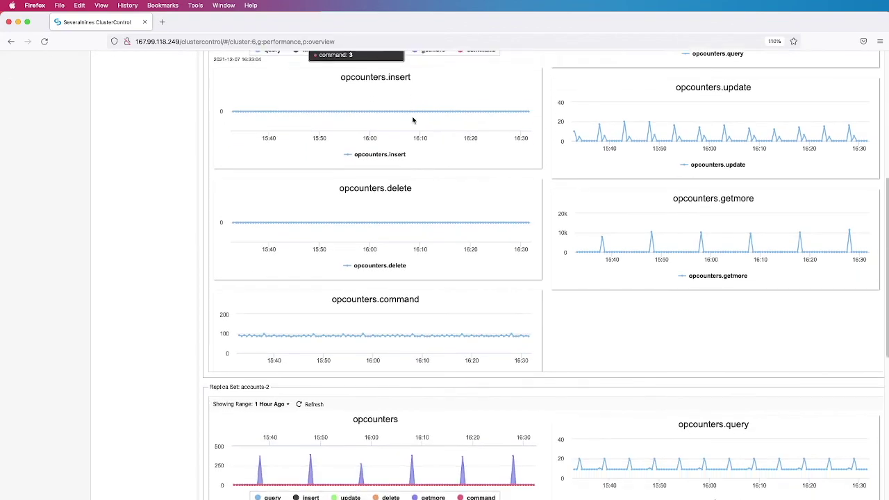
scroll(412, 123, down, 3)
mouse_move(413, 379)
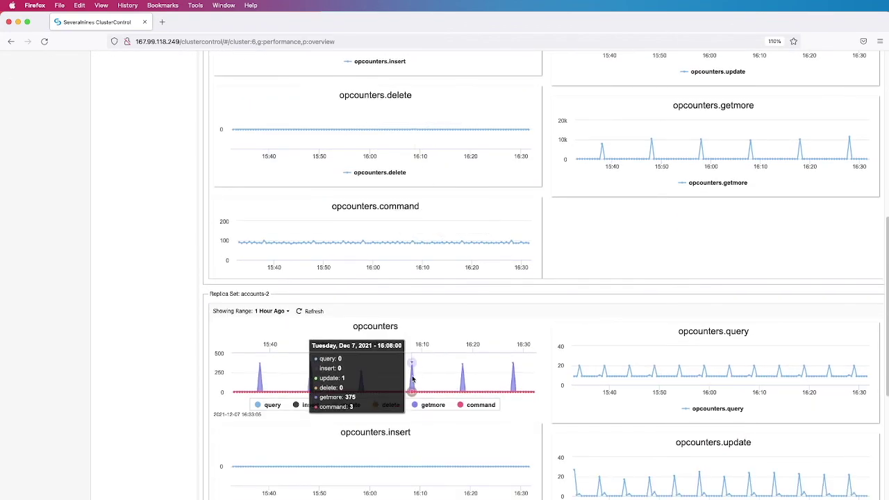
scroll(412, 379, down, 7)
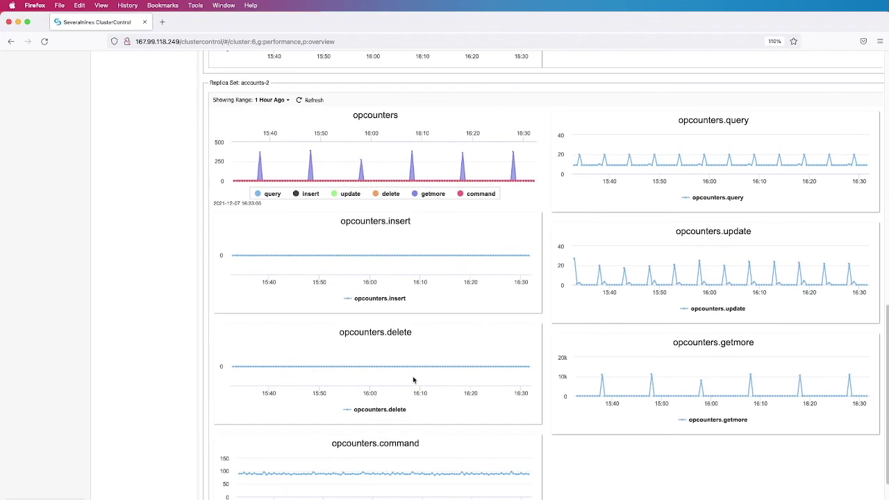
scroll(414, 379, down, 1)
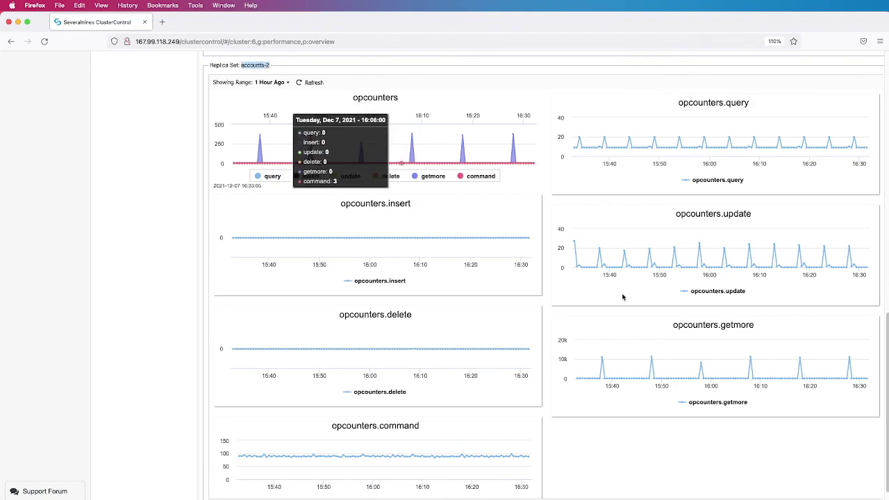
scroll(623, 241, down, 2)
scroll(622, 297, down, 10)
scroll(621, 297, up, 3)
scroll(622, 298, up, 15)
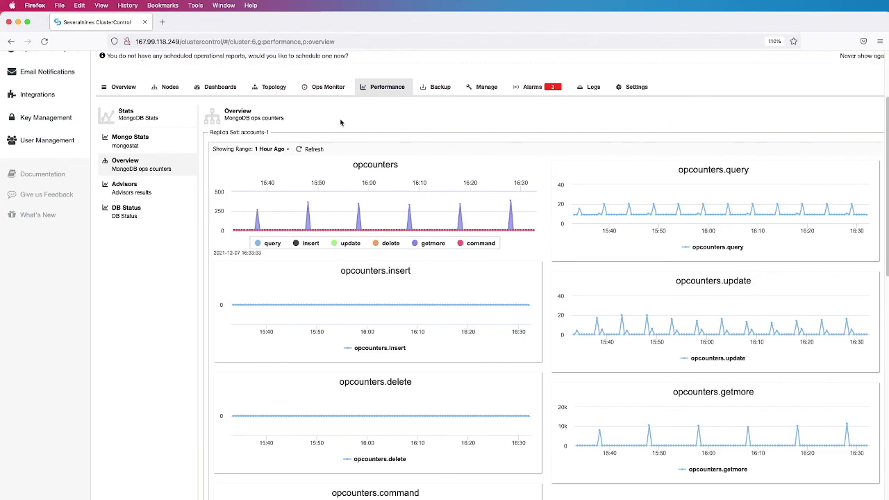
scroll(341, 123, up, 3)
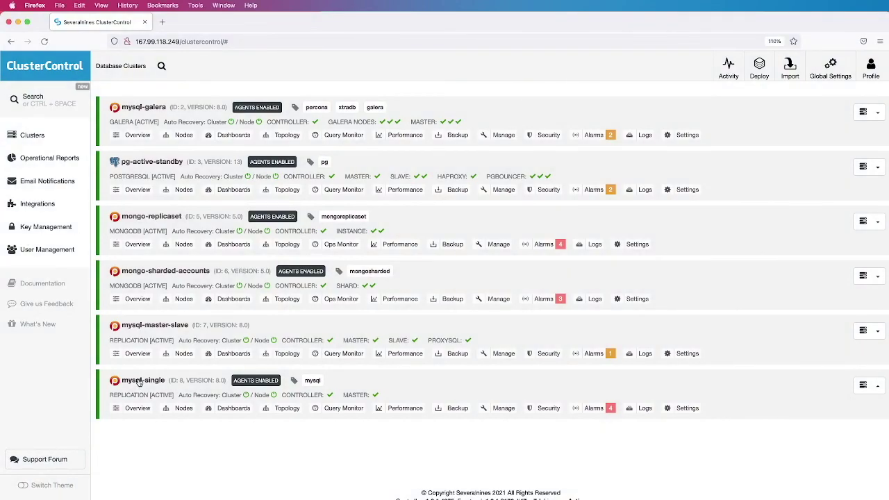
Open mysql-single's alarms and read the full Excessive CPU usage alarm details
click(139, 382)
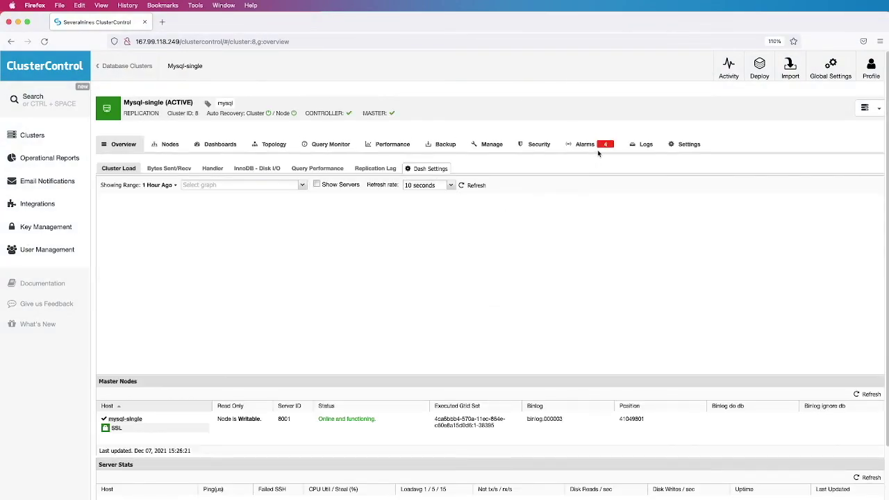
click(594, 146)
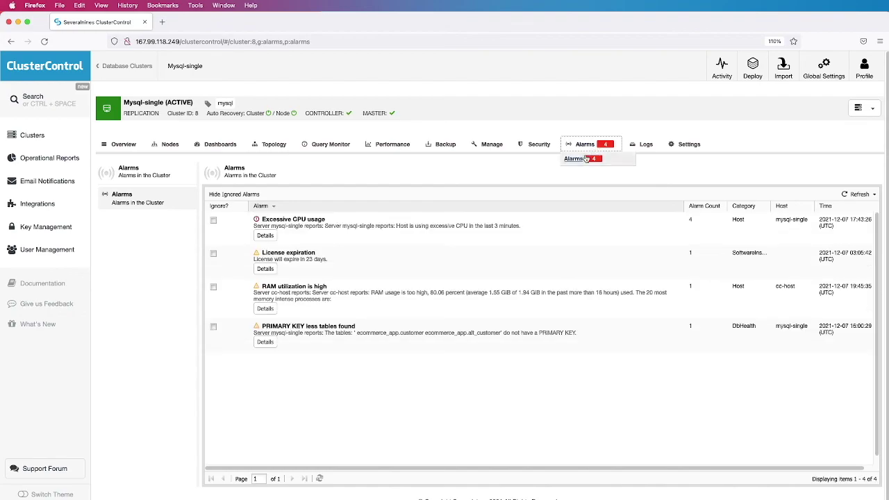
click(265, 236)
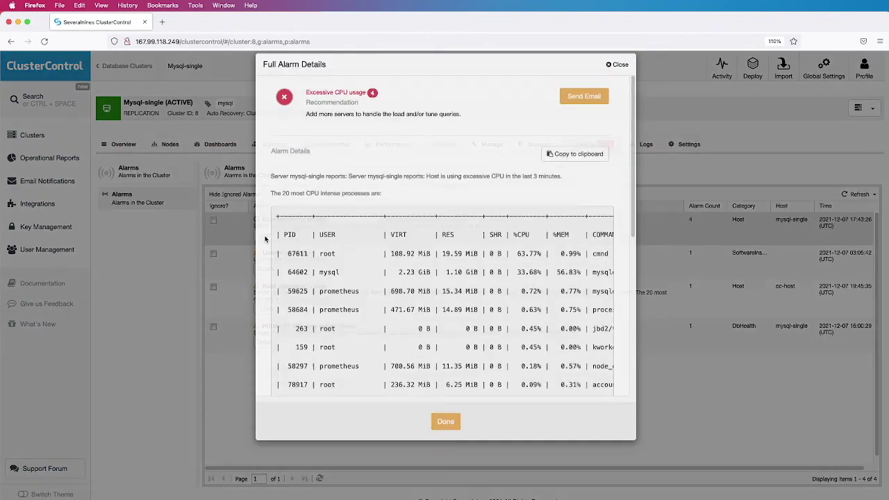
scroll(370, 298, down, 3)
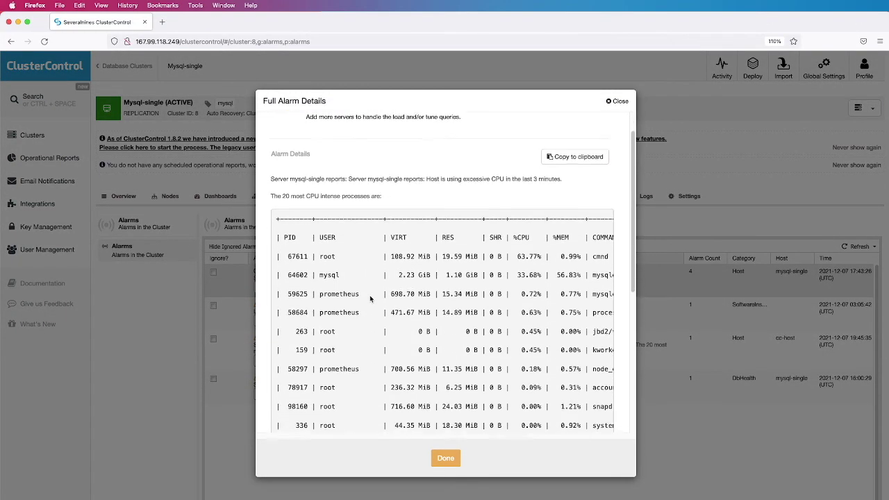
scroll(370, 298, down, 6)
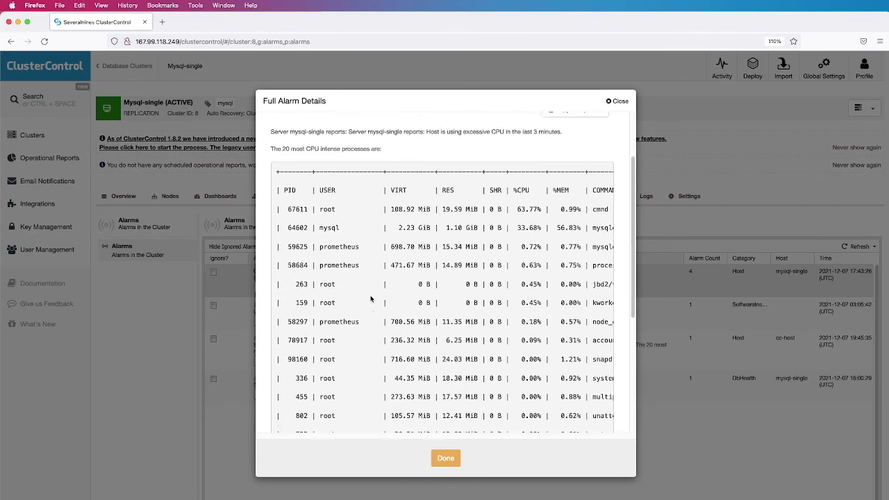
scroll(371, 297, down, 2)
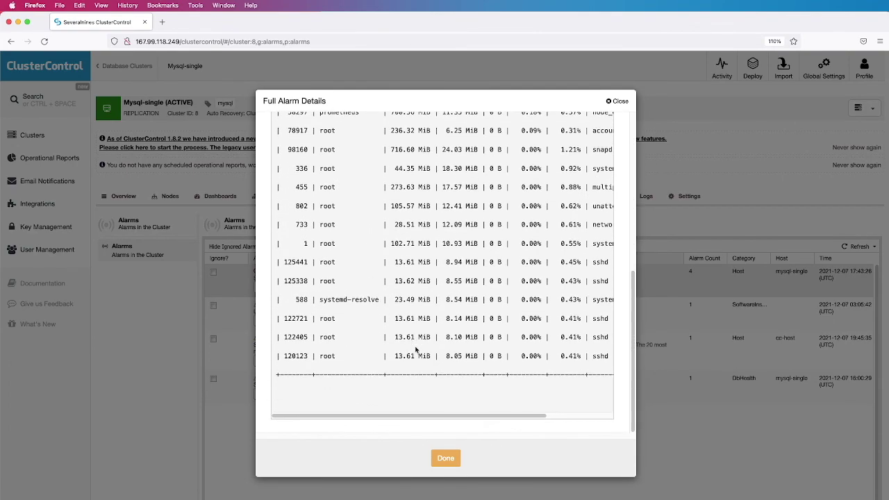
drag(438, 416, 535, 419)
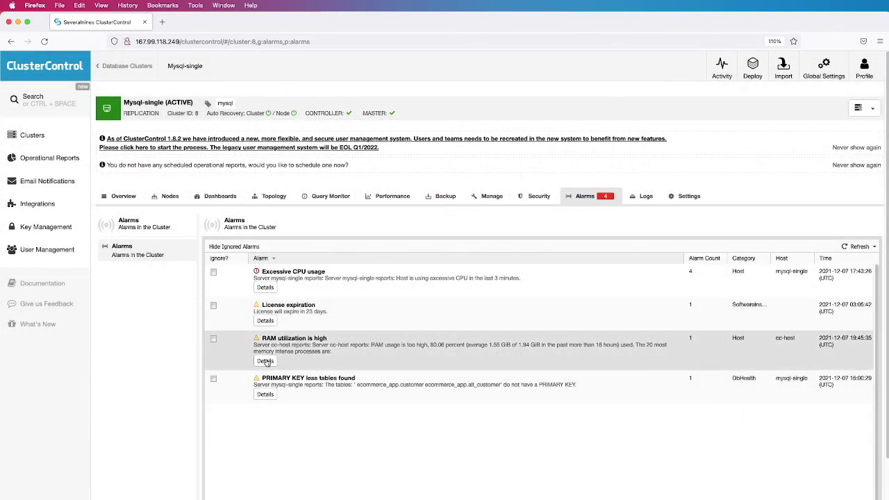
Read the RAM utilization alarm details and close them
click(265, 361)
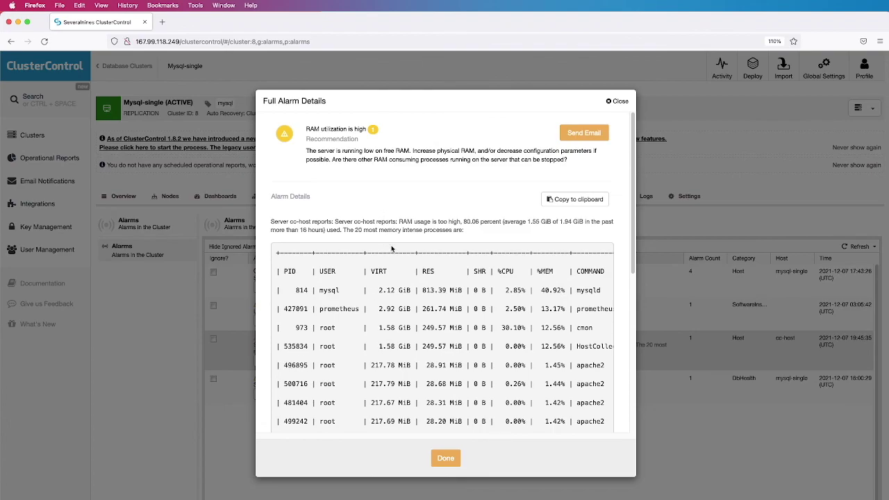
scroll(396, 274, down, 5)
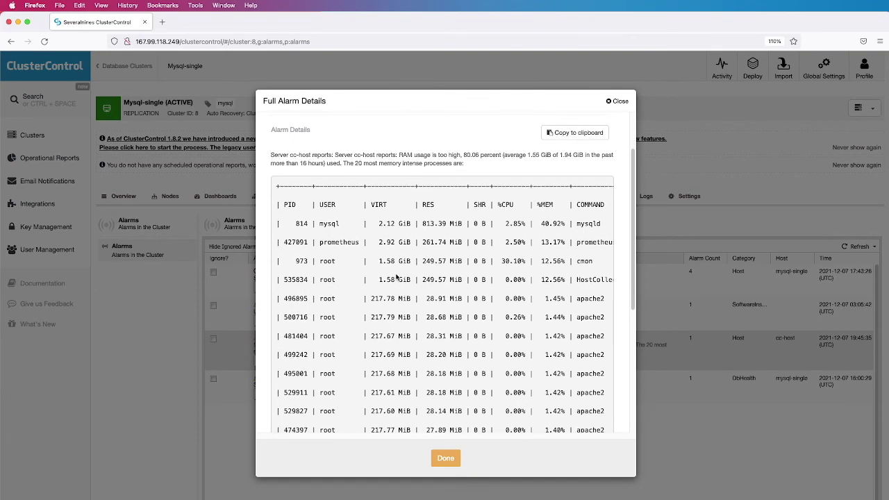
scroll(396, 276, down, 8)
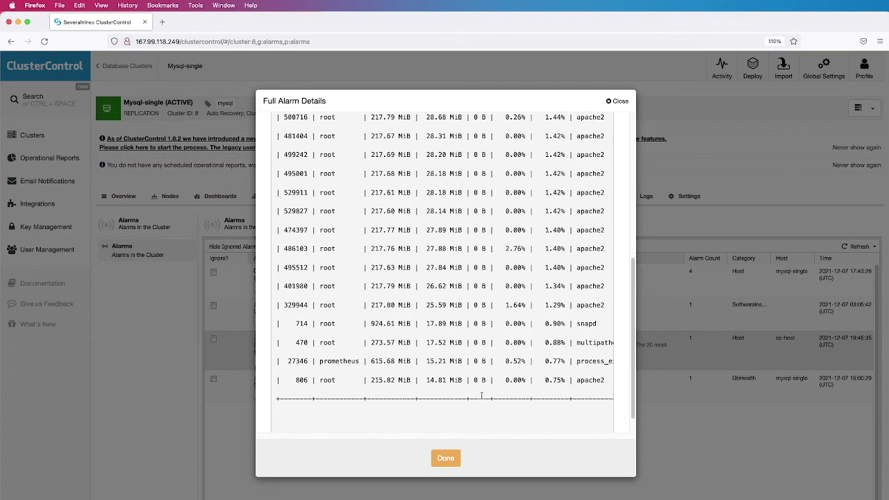
click(446, 458)
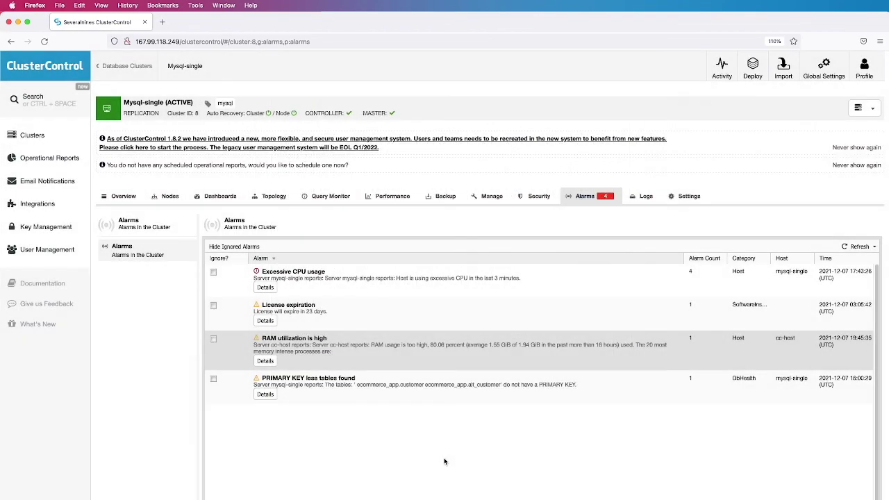
Review the PRIMARY KEY less tables alarm details, then return to the mysql-single Overview
click(264, 395)
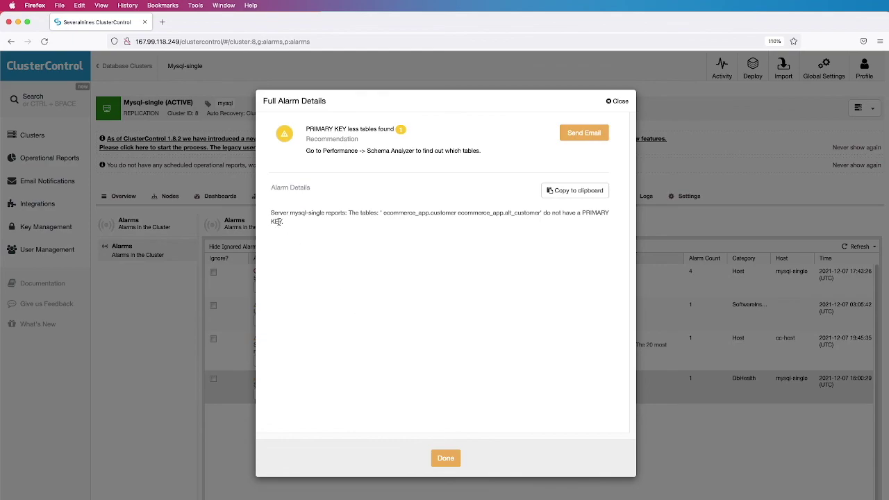
click(446, 459)
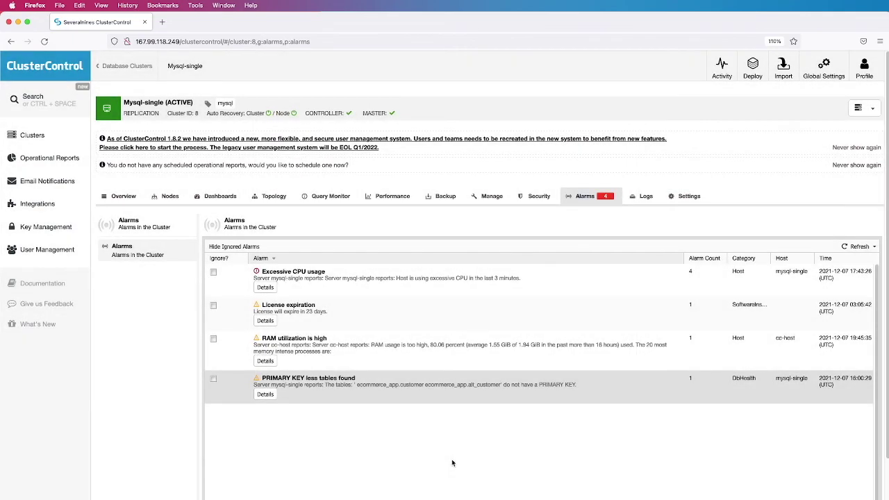
mouse_move(585, 206)
mouse_move(720, 74)
click(124, 196)
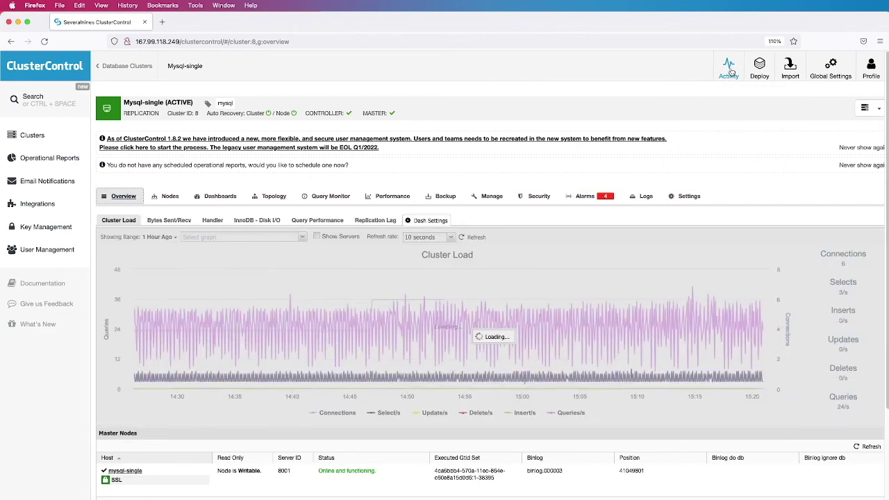
Page through the all-clusters alarm list, close it, and bring up the Settings dropdown
click(729, 69)
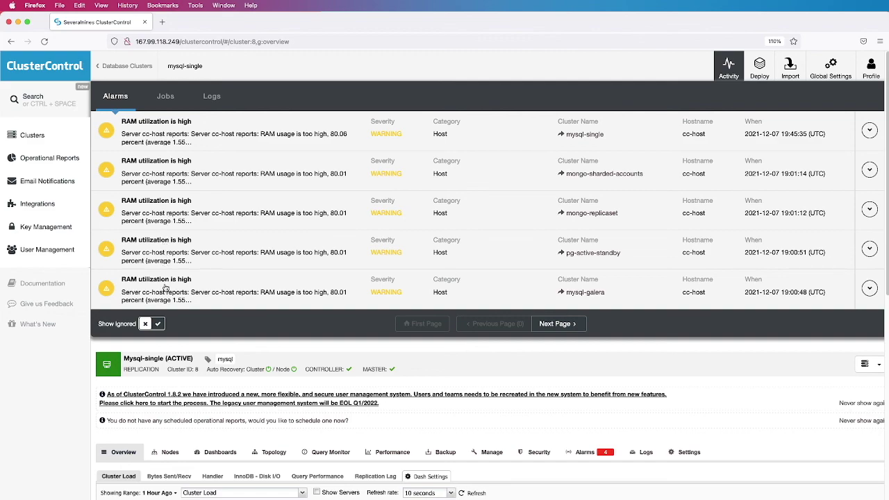
click(557, 325)
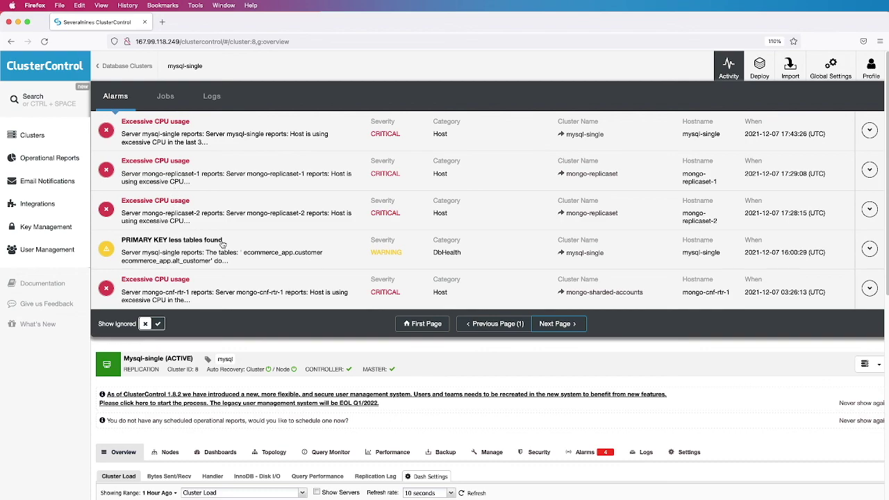
click(728, 66)
click(686, 196)
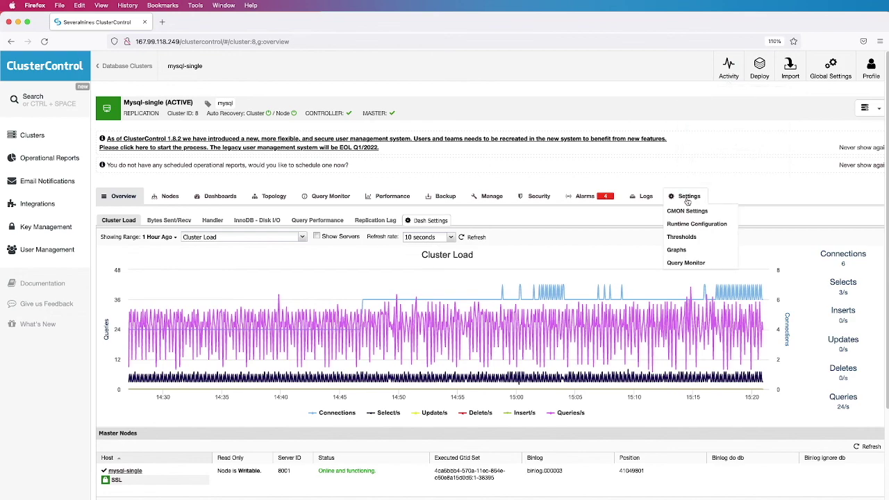
Open Thresholds and highlight CPU Utilization, CPU Steal, warning/critical levels and Disk Space Utilization
click(682, 236)
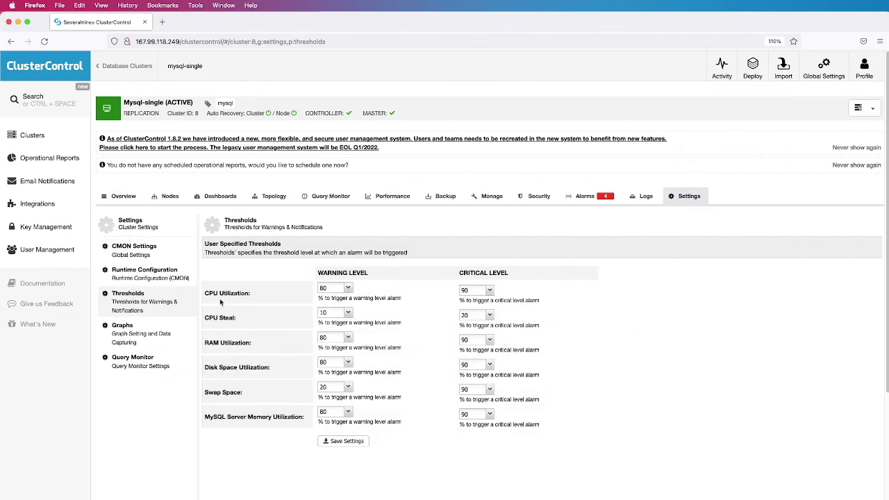
drag(206, 293, 239, 292)
drag(208, 319, 237, 321)
drag(319, 273, 369, 276)
drag(460, 273, 509, 273)
click(233, 375)
drag(206, 368, 269, 368)
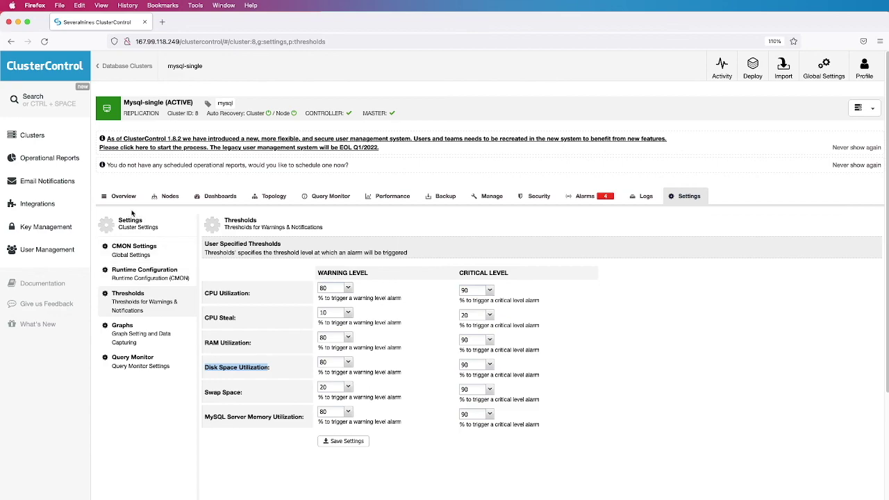
Open the external recipient's Email Notifications settings and scan the alert list
click(50, 184)
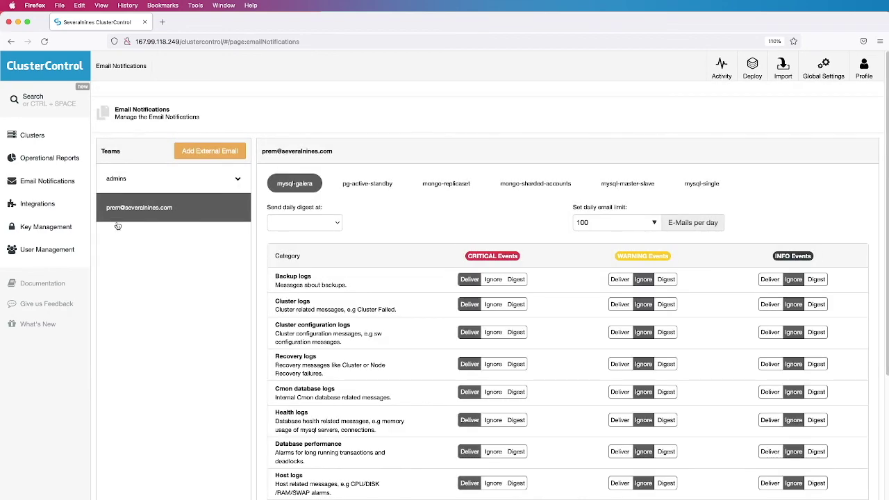
scroll(403, 208, down, 2)
scroll(404, 208, down, 5)
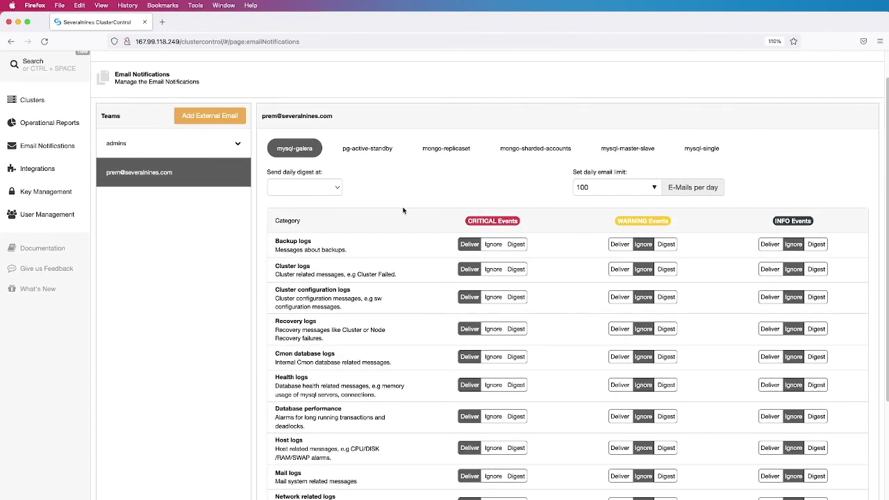
scroll(403, 212, down, 3)
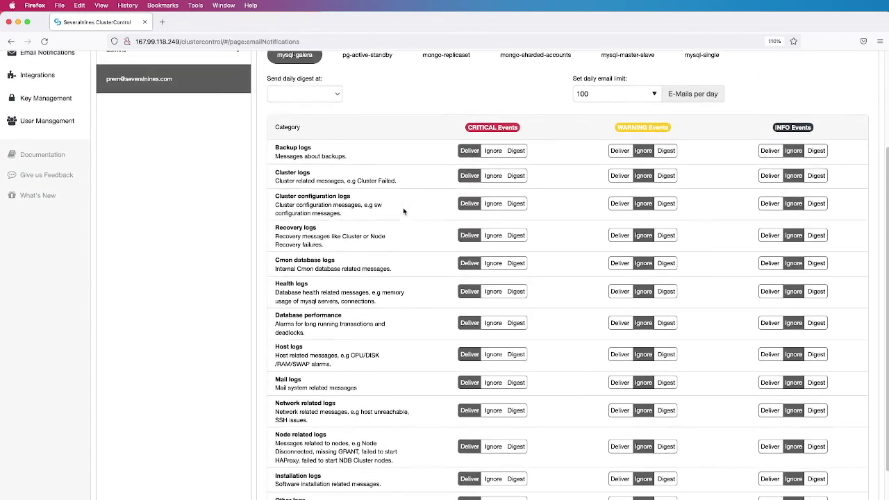
scroll(404, 211, up, 3)
scroll(405, 212, up, 2)
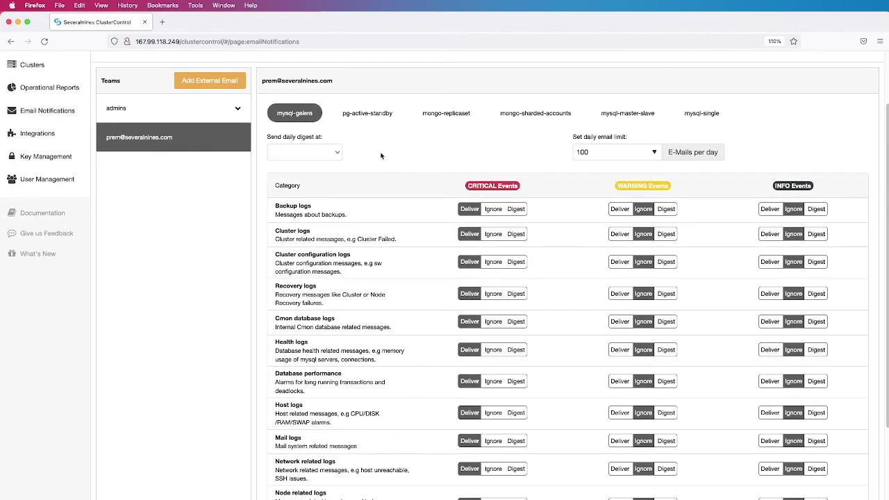
Step through alert settings for pg-active-standby, mongo-replicaset, mongo-sharded-accounts, mysql-master-slave and mysql-single
click(371, 118)
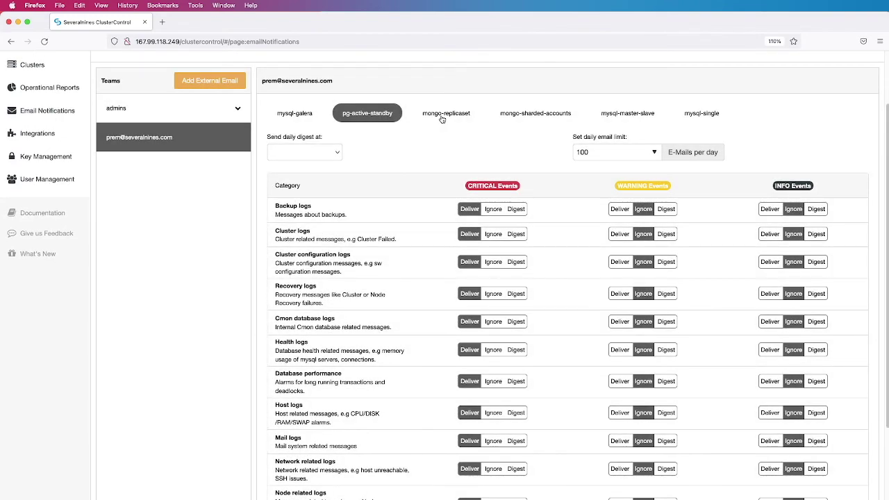
click(443, 119)
click(512, 117)
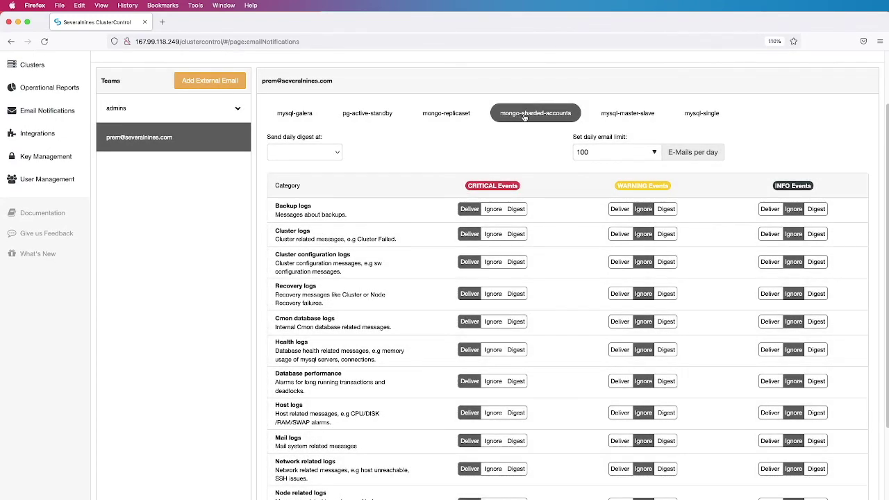
click(614, 116)
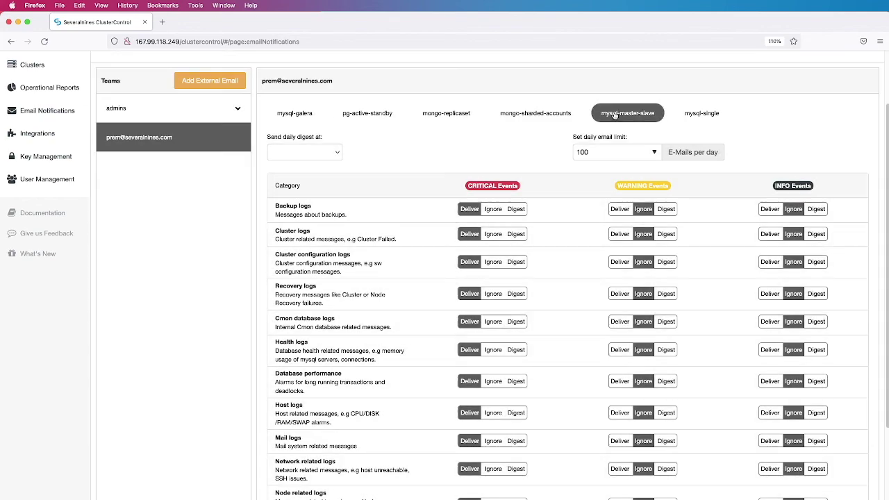
click(699, 116)
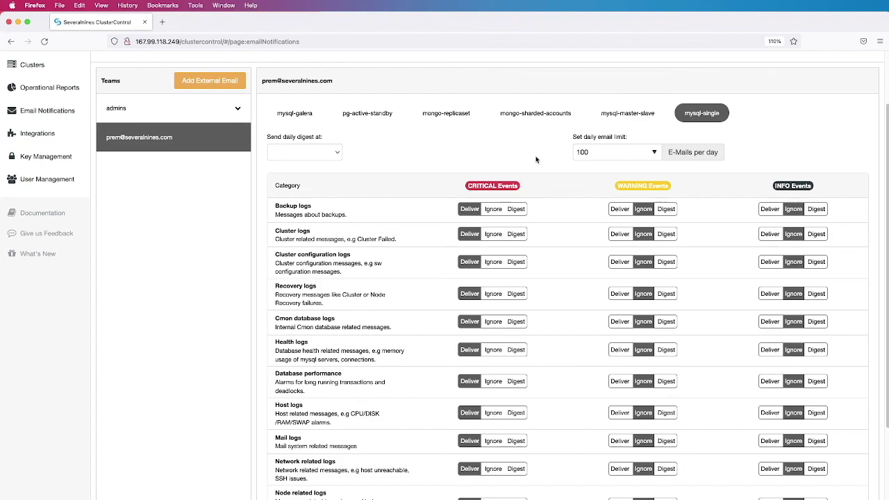
Switch mysql-single's critical Backup logs alerts to Ignore, then Digest, then back to Deliver
scroll(351, 176, down, 1)
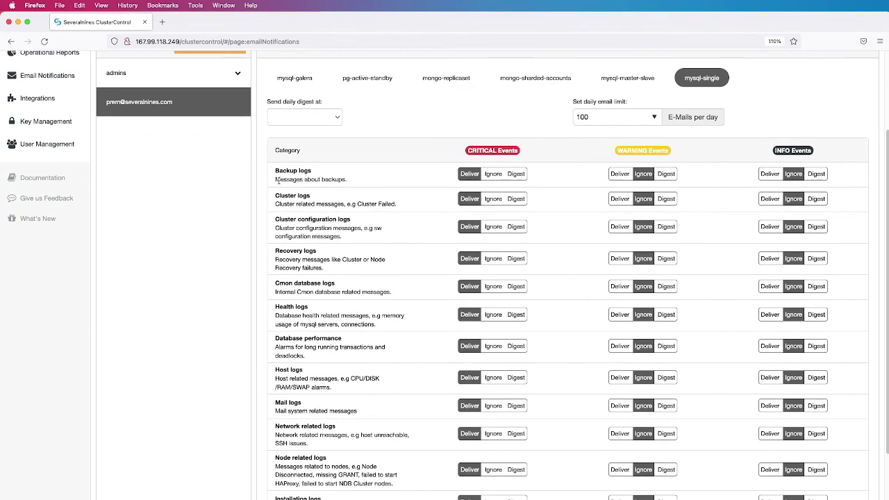
scroll(312, 179, down, 2)
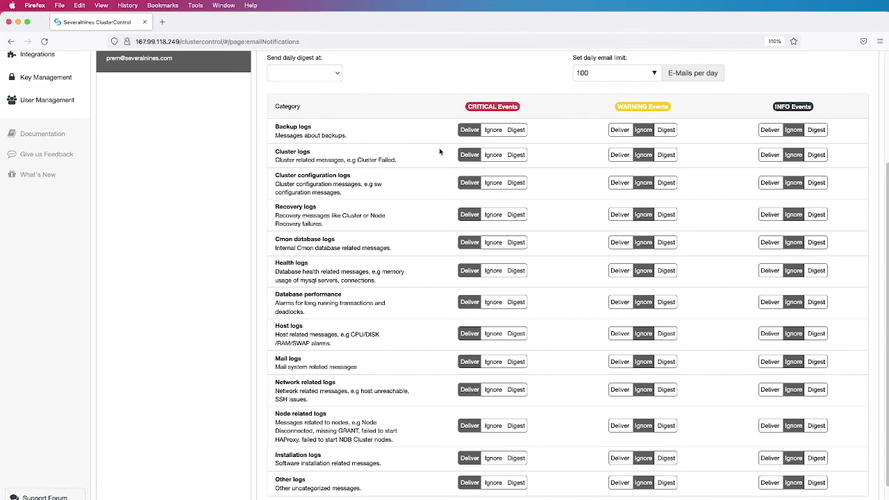
click(495, 131)
click(517, 132)
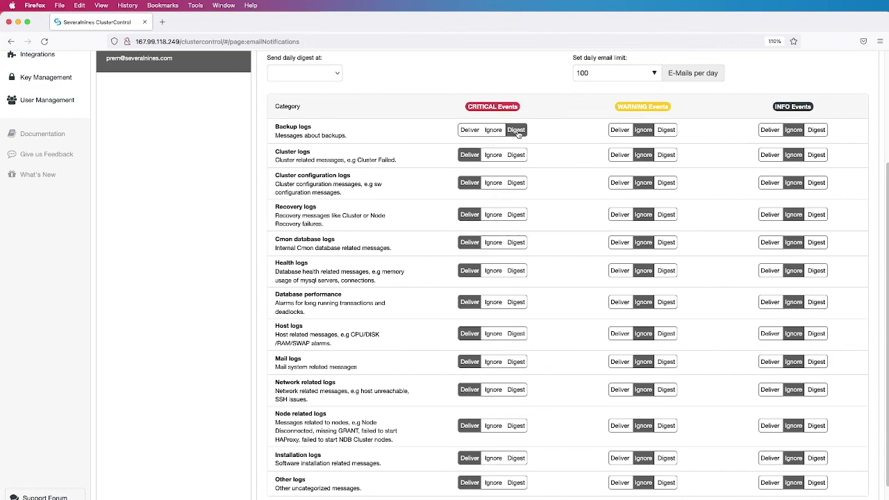
click(466, 131)
scroll(569, 173, down, 2)
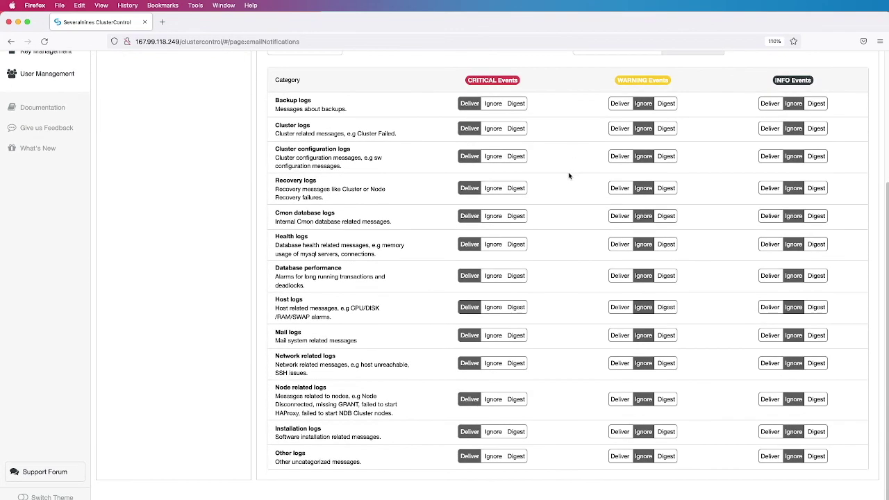
scroll(443, 215, down, 1)
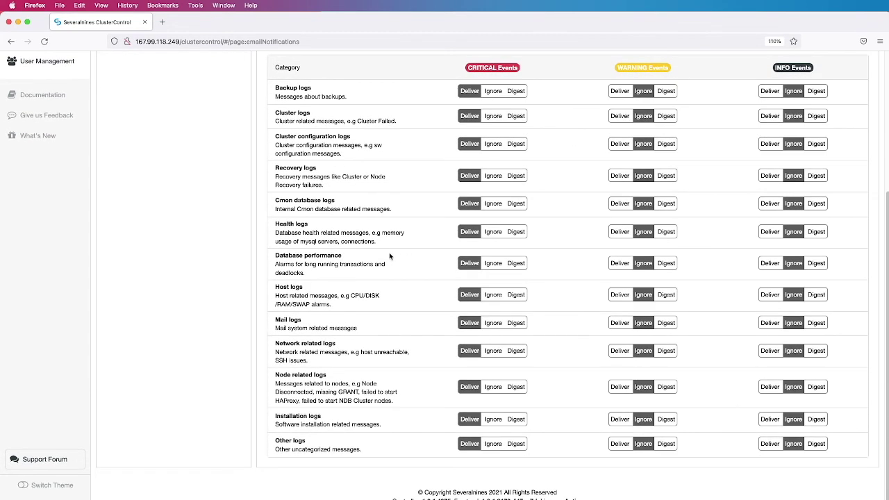
scroll(307, 278, up, 5)
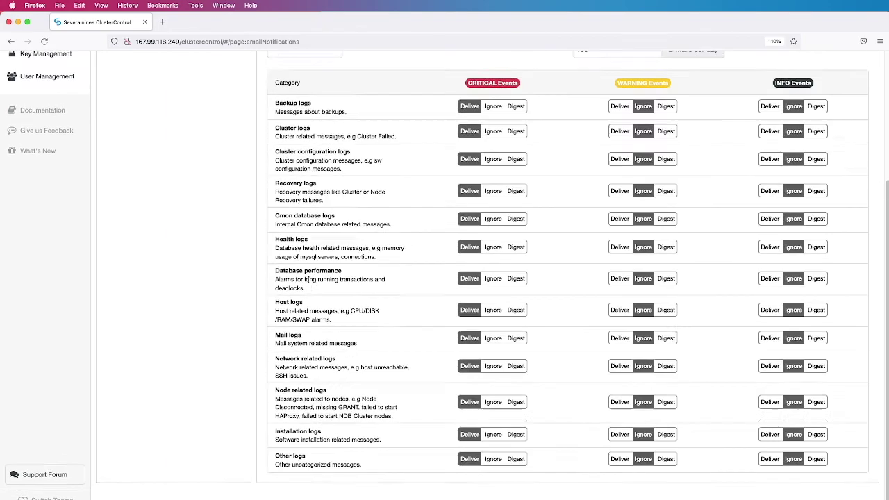
scroll(311, 283, up, 1)
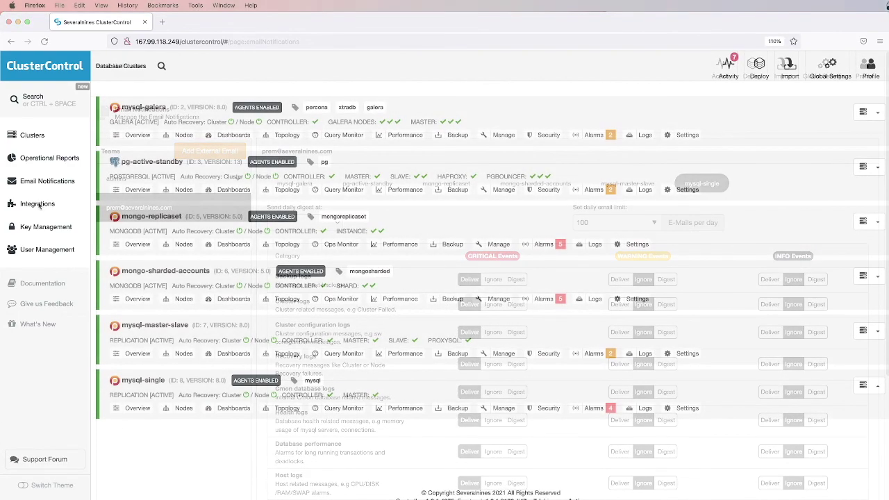
Start a new integration, trying PagerDuty, VictorOps, Telegram, OpsGenie, Slack and Webhook before ServiceNow
click(39, 205)
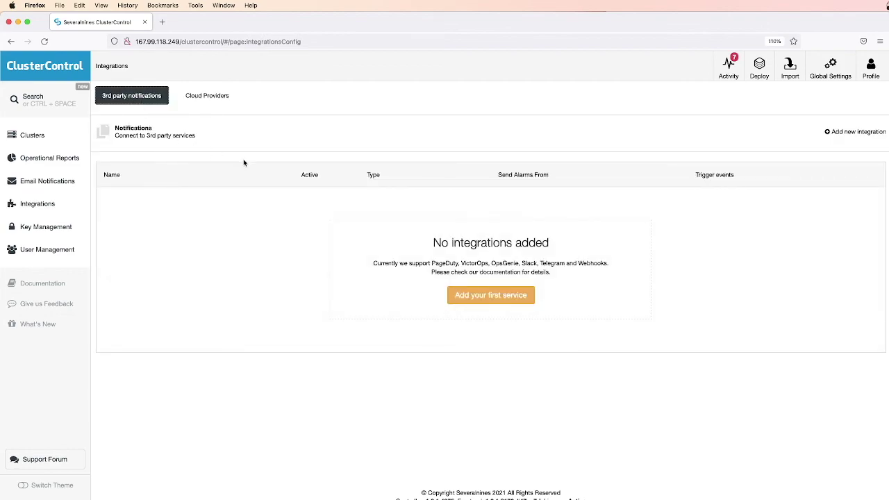
click(841, 135)
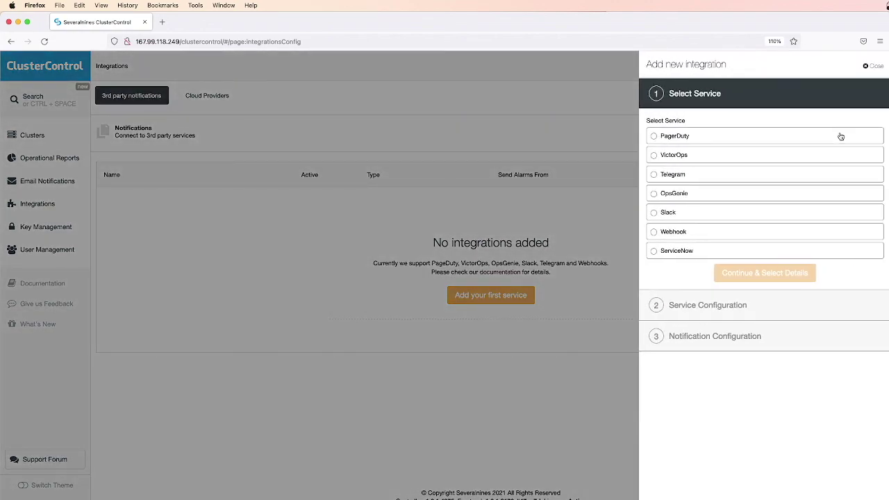
click(654, 137)
click(655, 158)
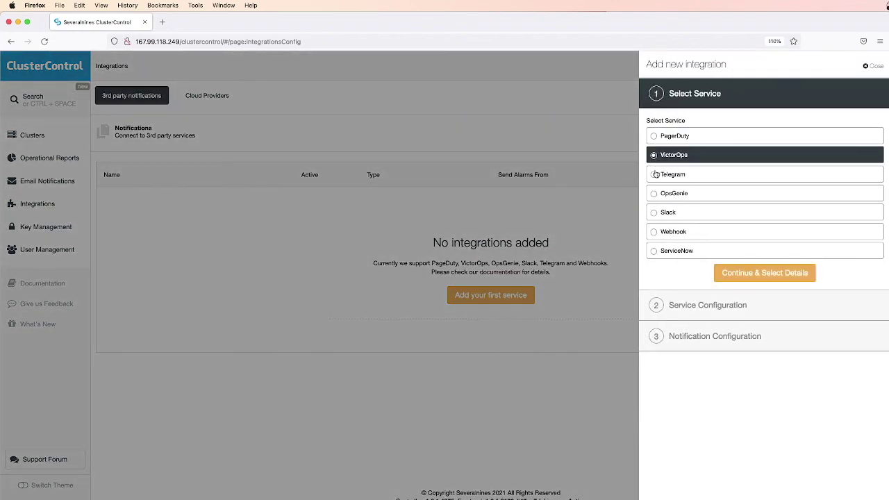
click(655, 178)
click(655, 197)
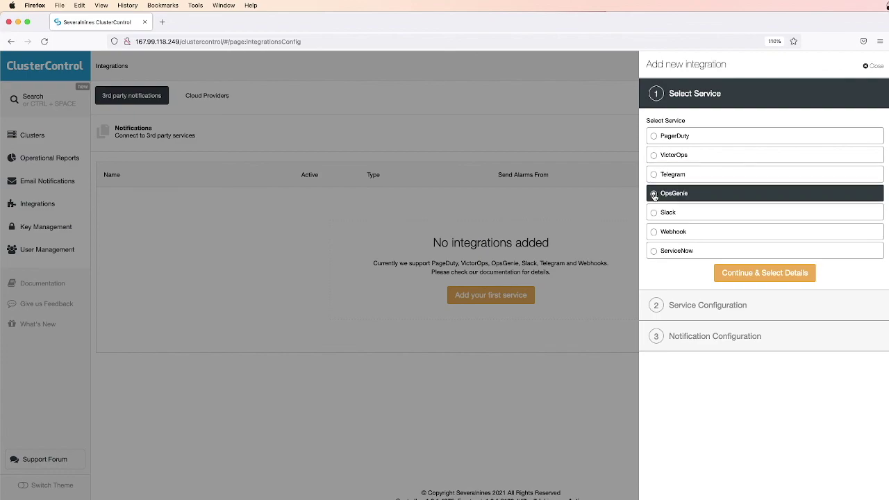
click(655, 213)
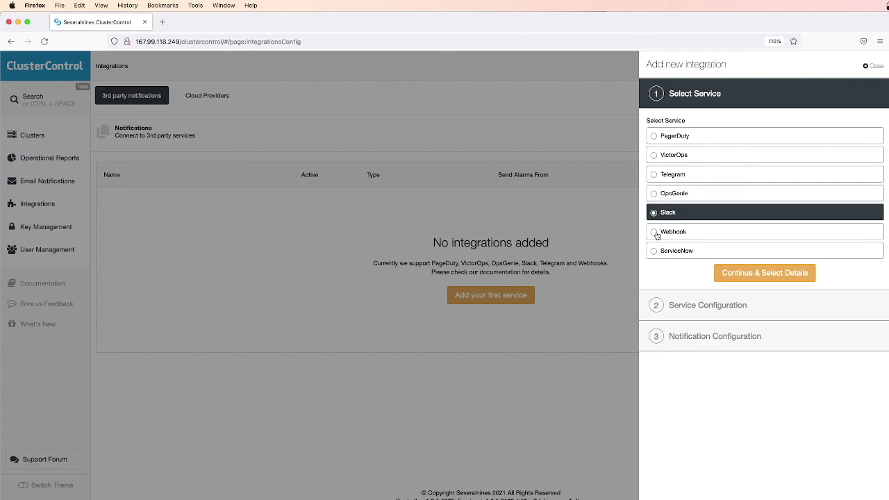
click(656, 234)
click(655, 254)
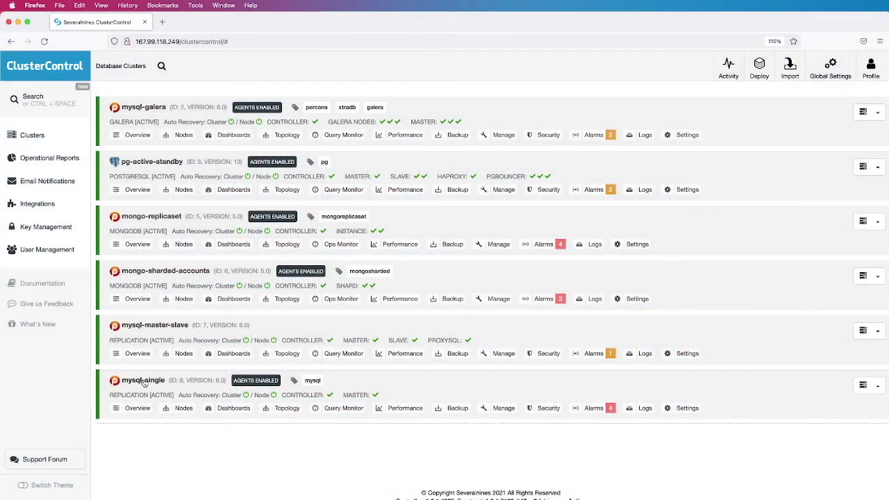
Open the mysql-single cluster's Overview in ClusterControl
click(143, 382)
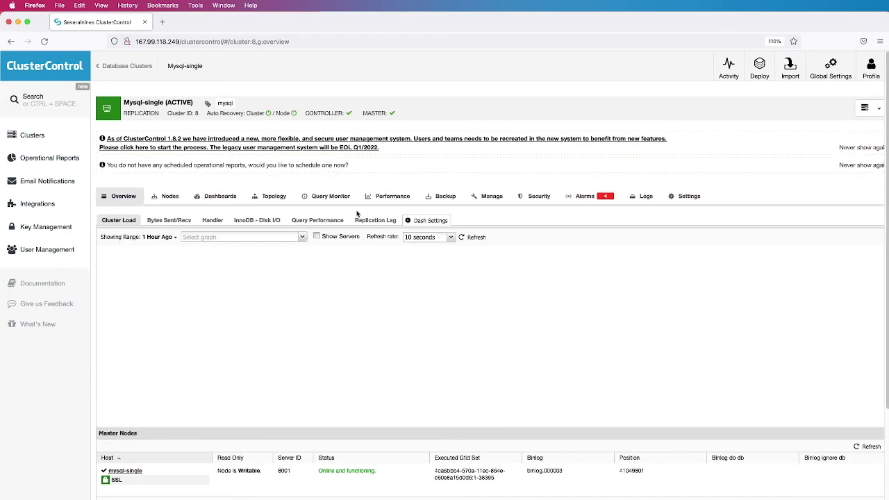
Show mysql-single's Query Monitor Top Queries list, led by COMMIT at 37391 occurrences
click(338, 202)
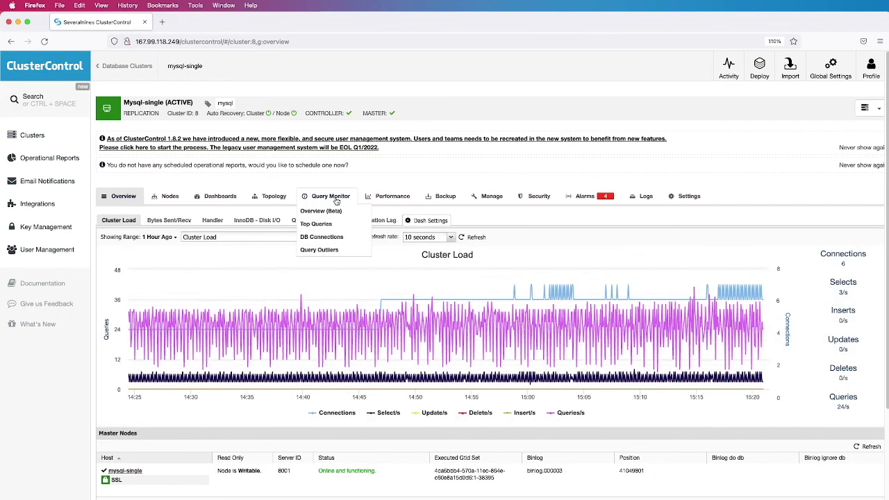
click(320, 224)
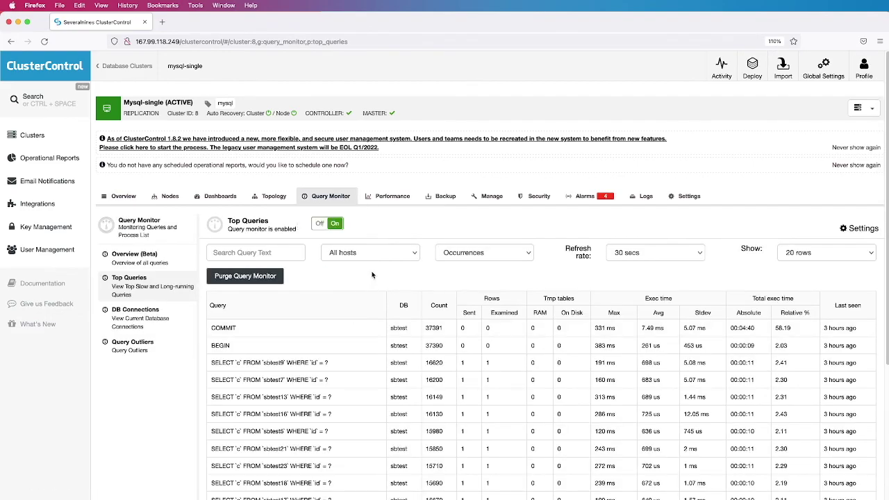
scroll(373, 278, down, 2)
scroll(373, 275, down, 3)
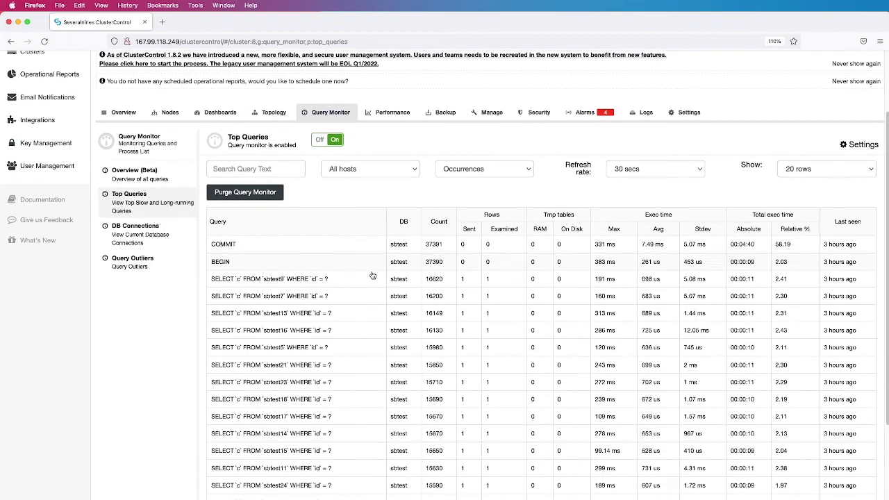
scroll(373, 276, down, 1)
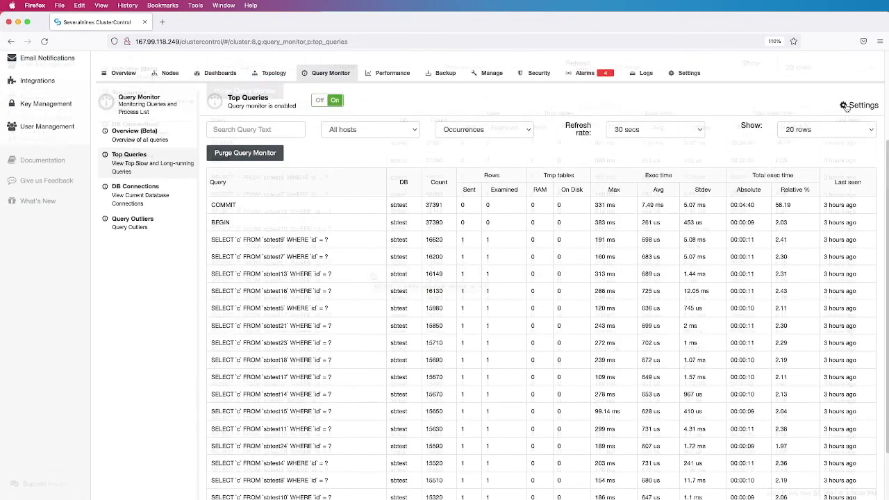
Turn on logging of queries not using indexes, MySQL local query override and auto-purge, then save
click(846, 105)
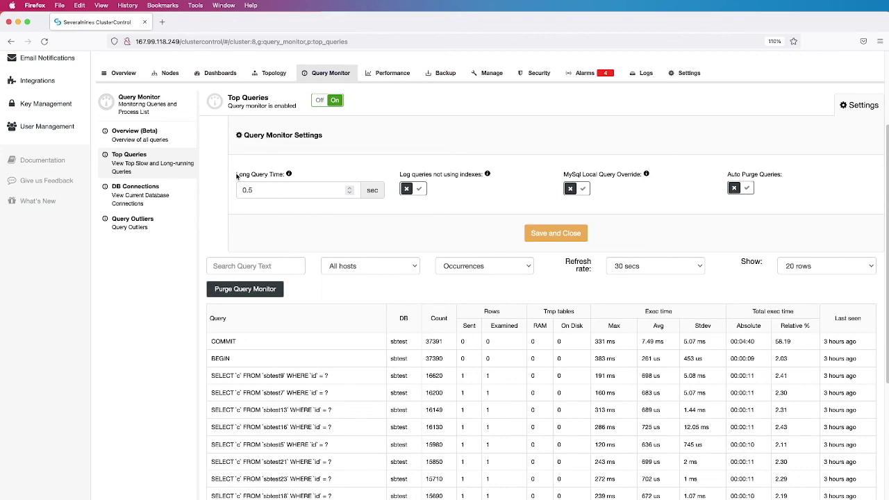
drag(240, 175, 289, 175)
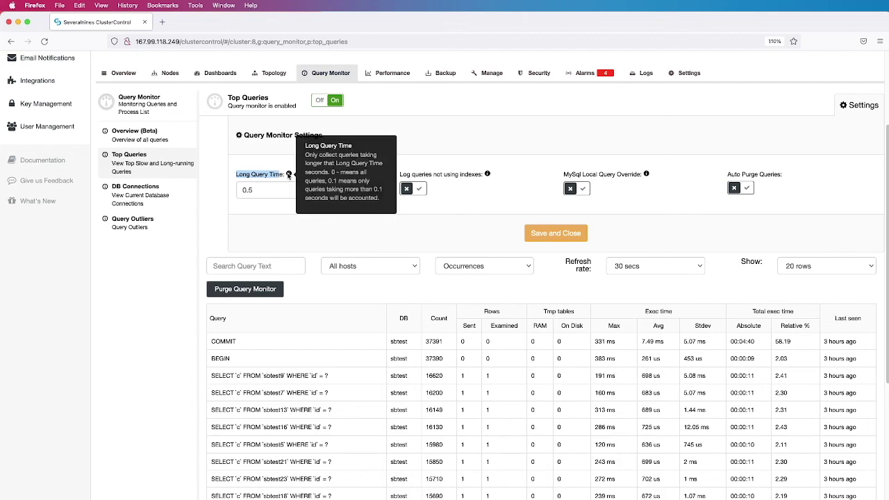
click(454, 207)
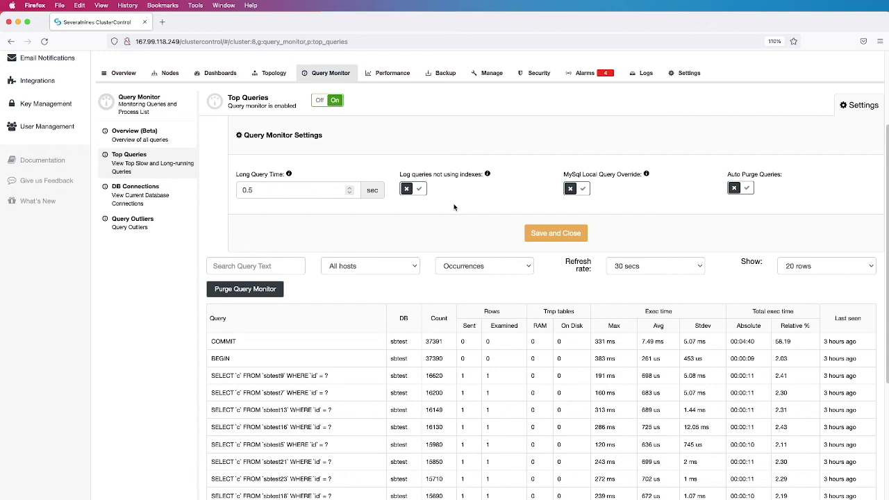
click(420, 190)
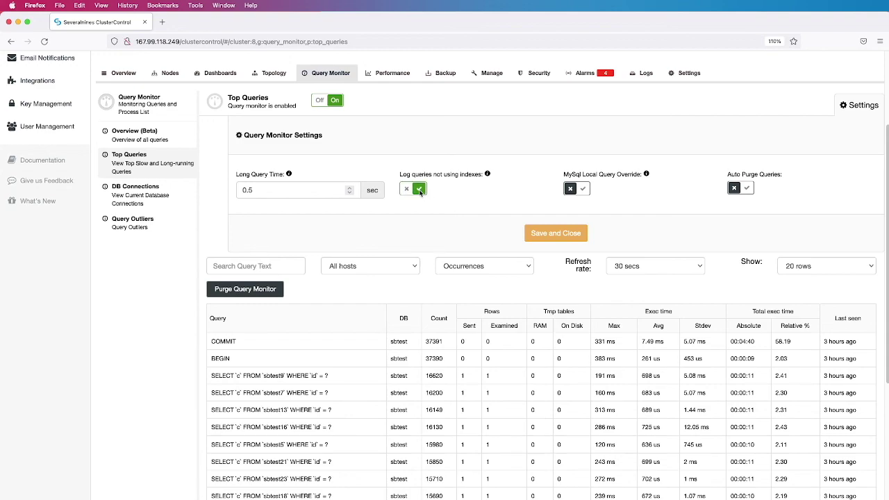
click(584, 190)
click(747, 189)
click(545, 236)
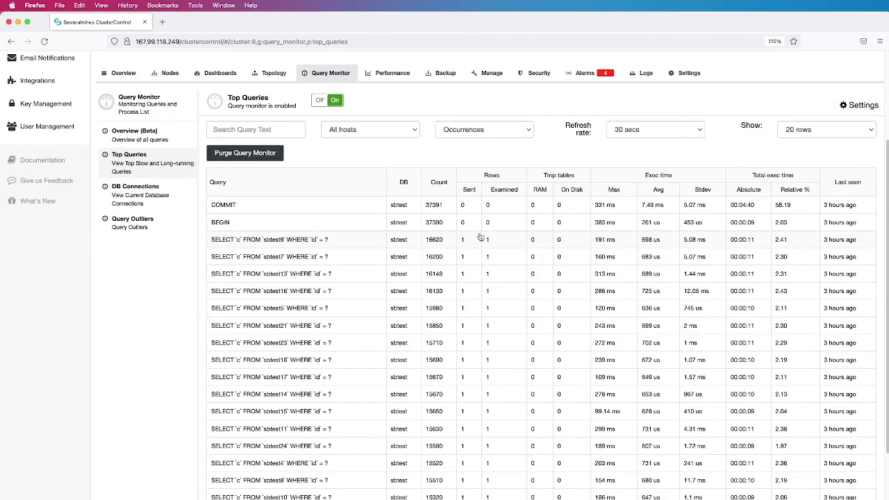
Refresh the DB Connections list, then switch to the empty Query Outliers view
scroll(362, 236, down, 2)
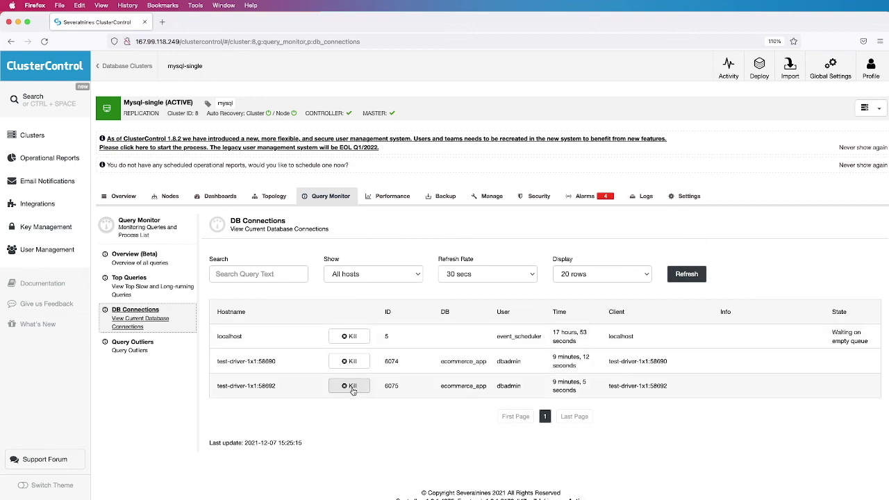
click(685, 276)
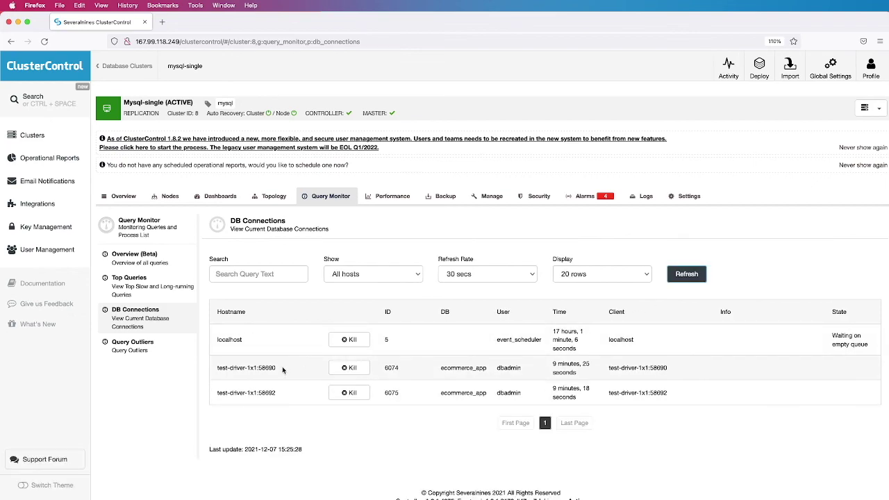
click(142, 352)
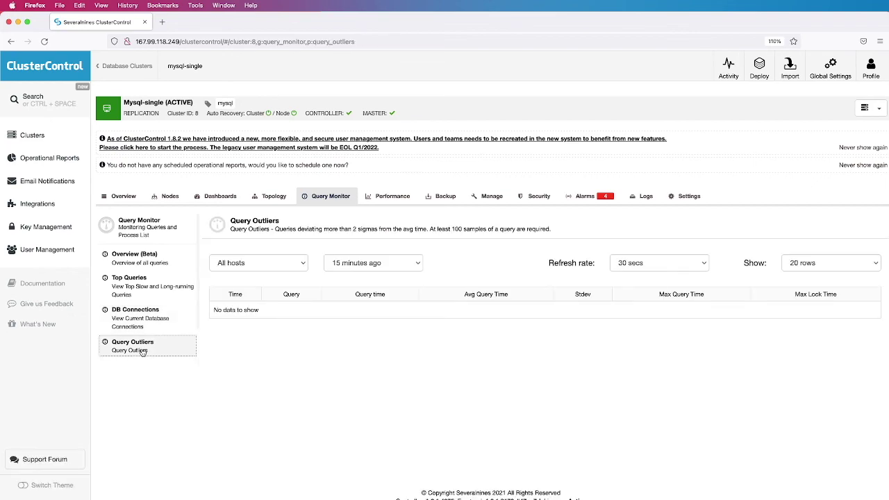
Highlight the Query Outliers description and 2 sigmas threshold, then return to mysql-single's Overview
drag(231, 228, 554, 232)
click(404, 229)
drag(354, 228, 376, 229)
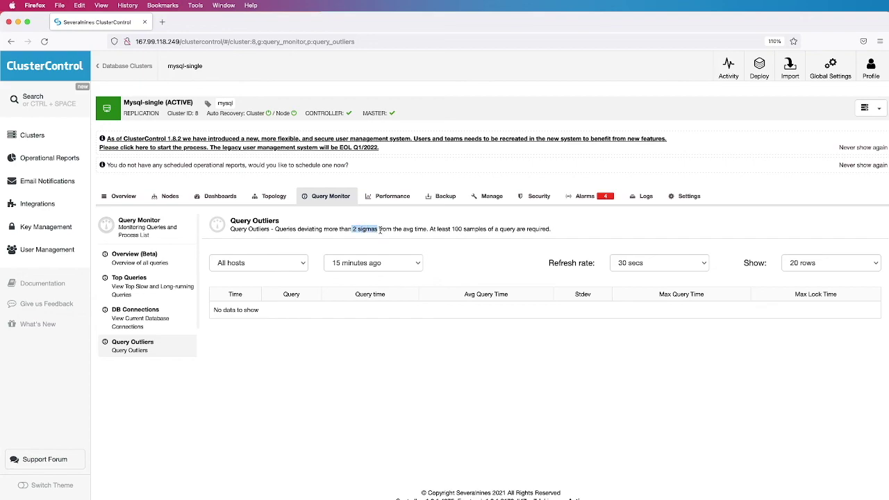
click(371, 220)
click(124, 196)
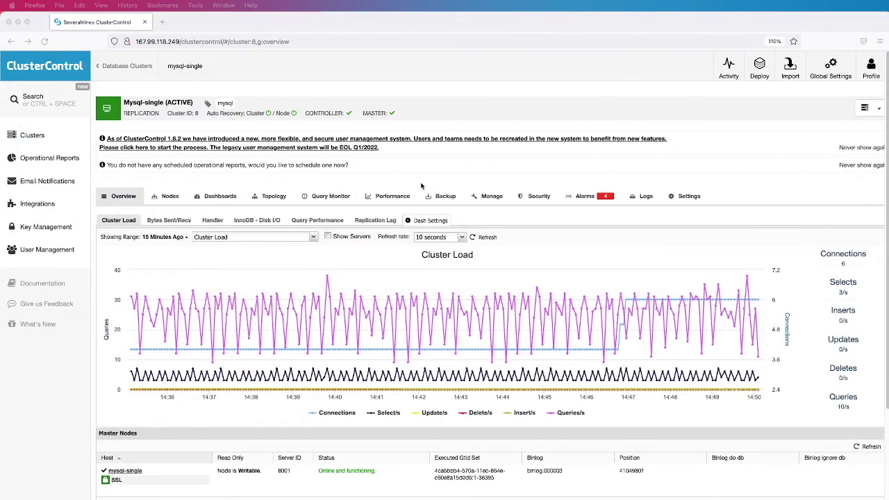
In the Transaction Log, inspect the blocked DELETE FROM customer transaction's host, database and blocker
click(395, 198)
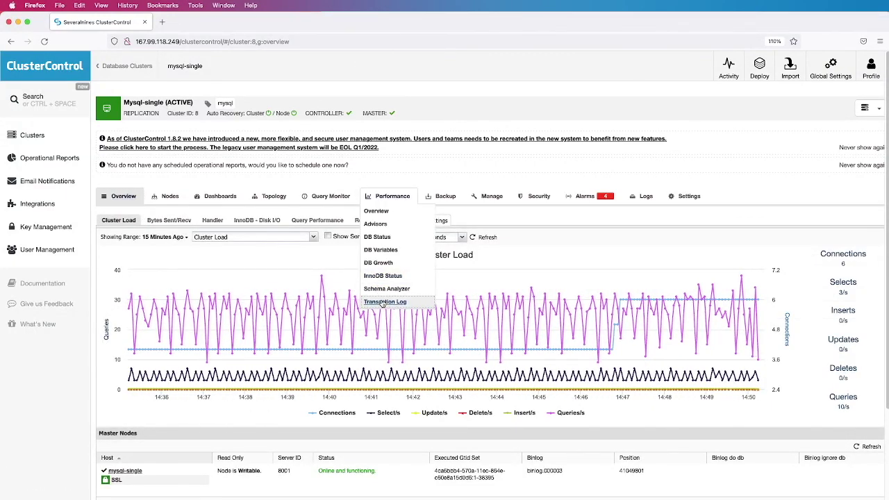
click(383, 301)
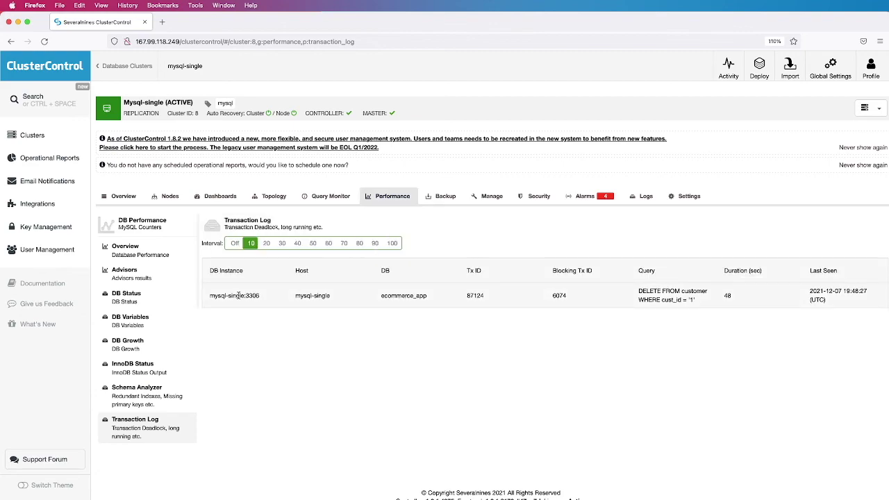
click(310, 295)
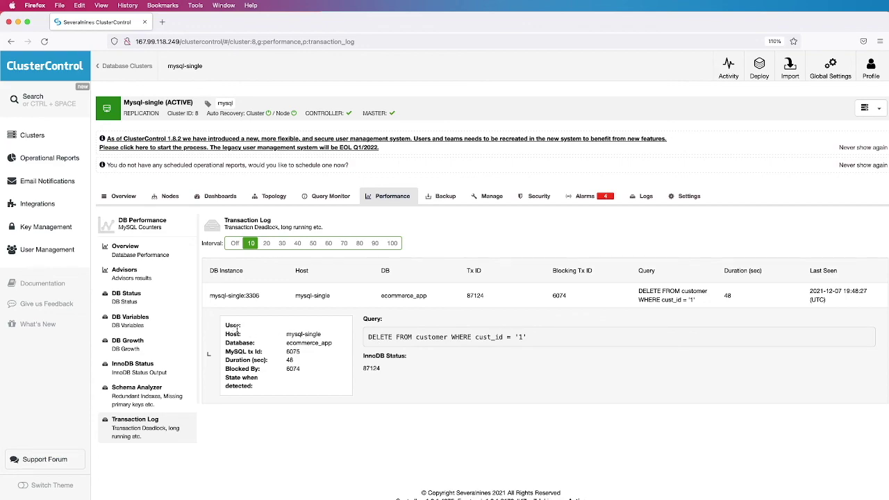
drag(226, 325, 261, 387)
drag(369, 336, 539, 341)
click(507, 361)
click(360, 300)
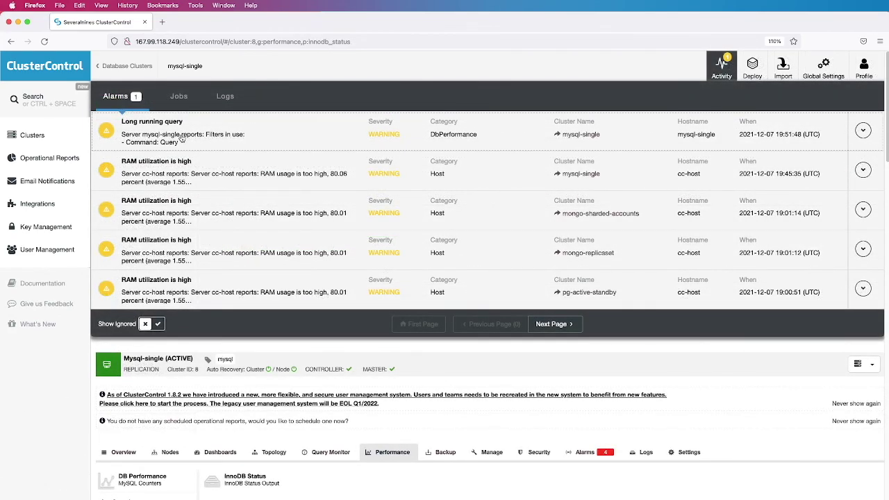
Read the Long running query alarm's full details, then close them and the Alarm ended notice
click(182, 137)
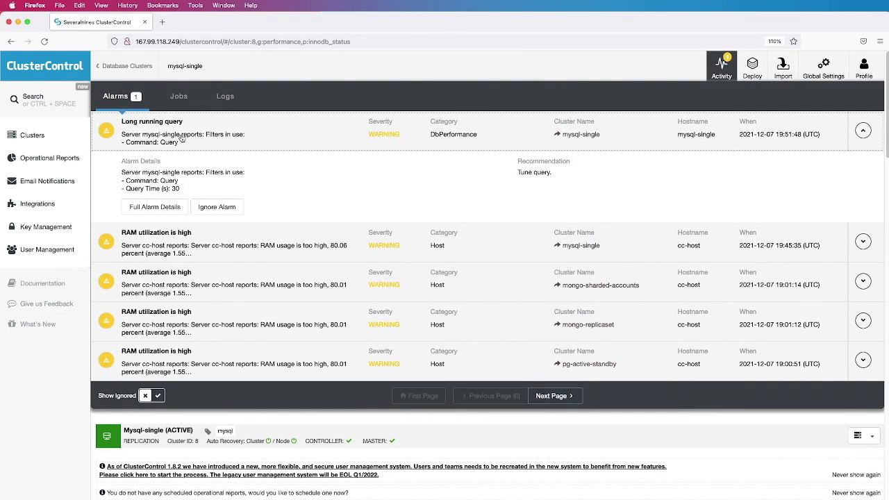
click(167, 208)
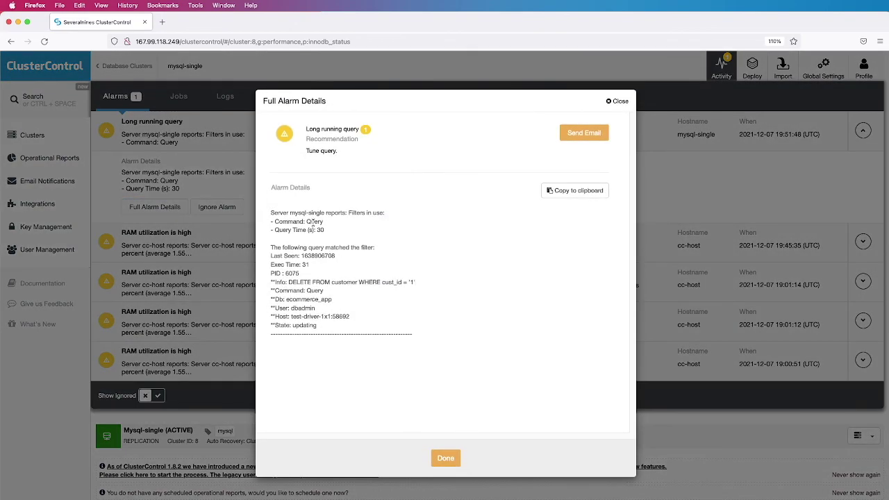
drag(272, 215, 349, 331)
click(412, 317)
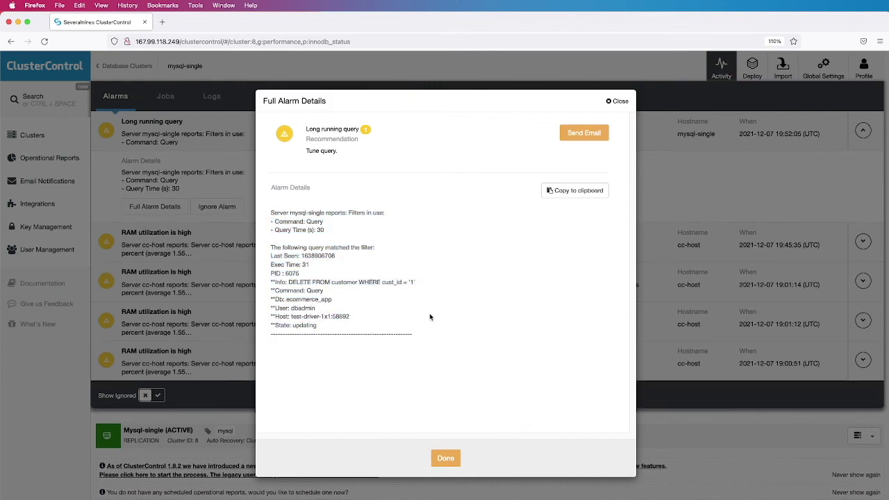
click(445, 460)
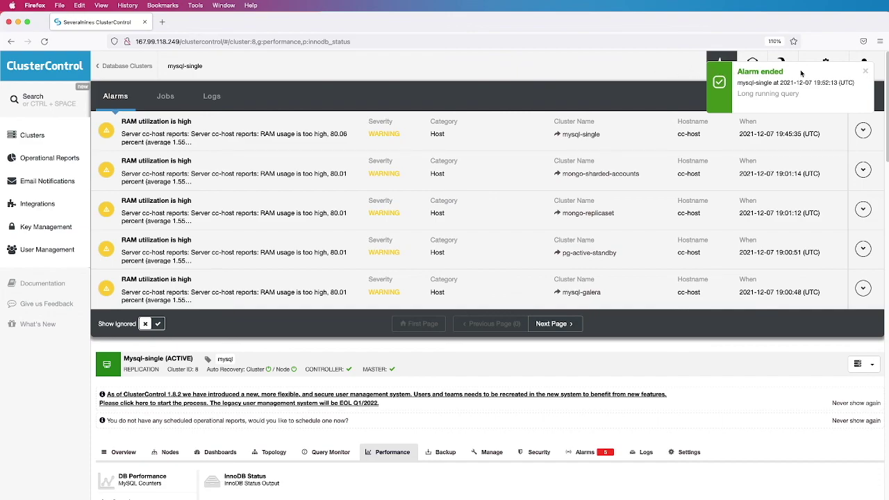
click(865, 72)
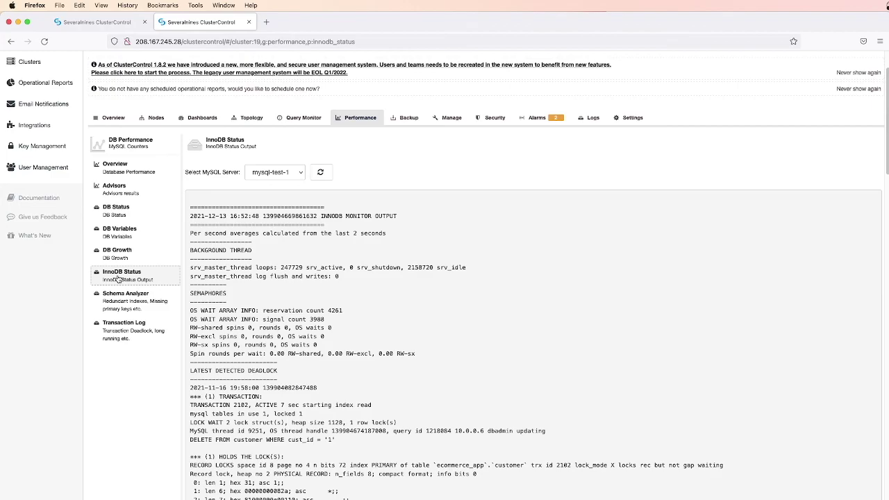
scroll(263, 275, down, 4)
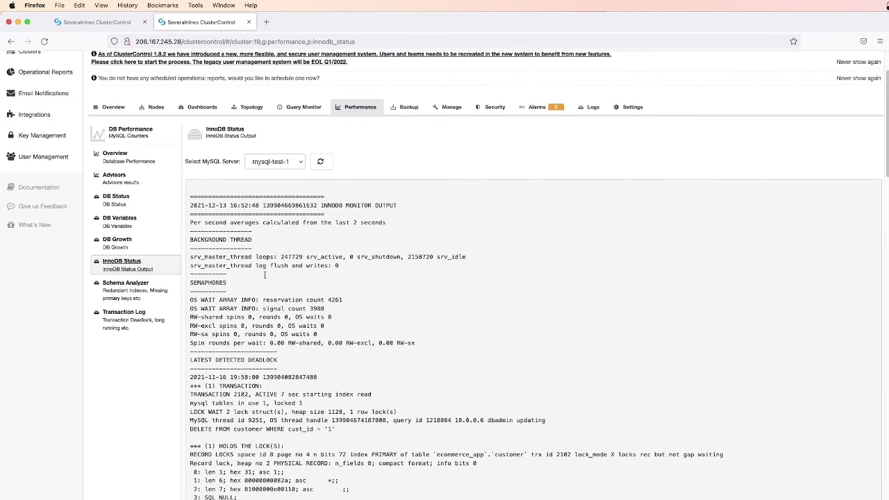
scroll(264, 275, down, 1)
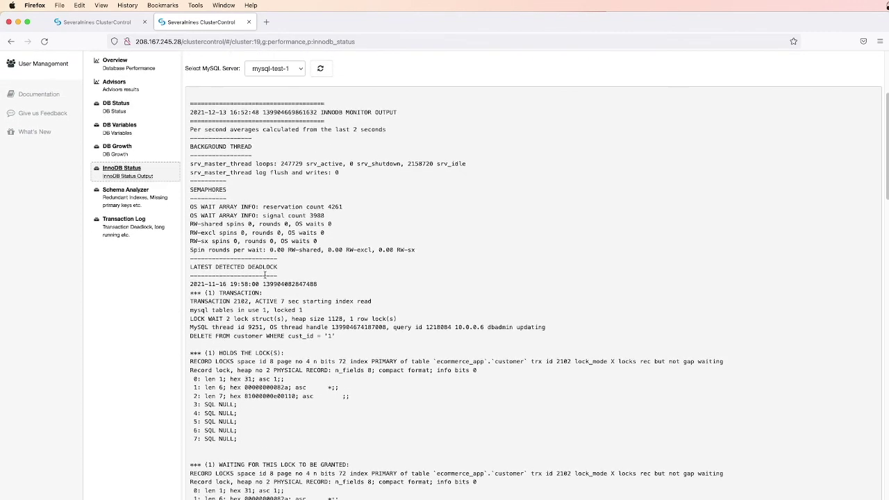
scroll(256, 258, down, 1)
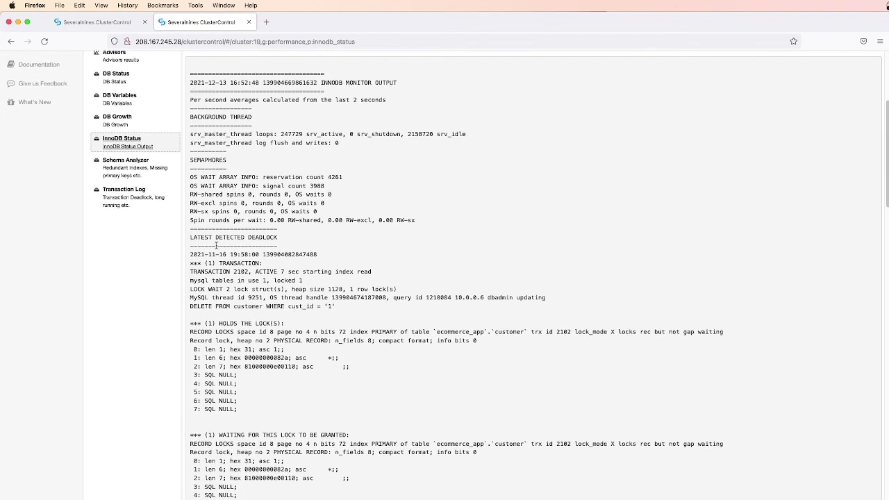
triple_click(204, 238)
scroll(247, 262, down, 3)
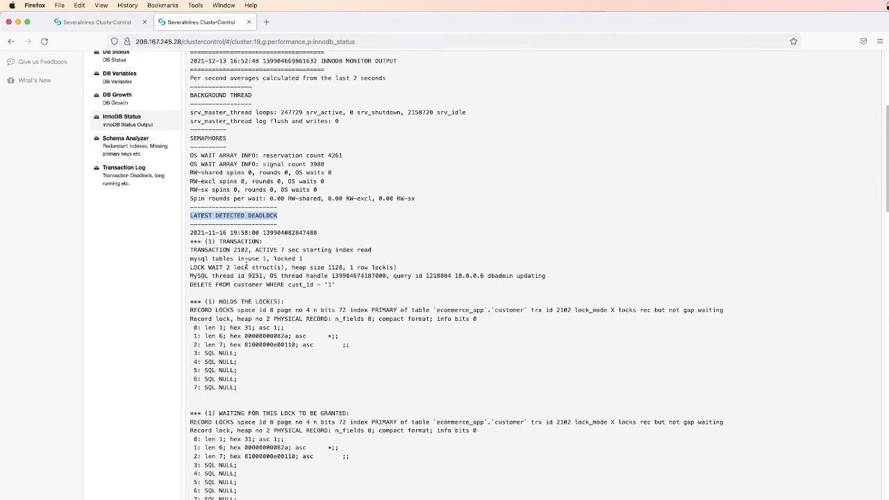
click(240, 195)
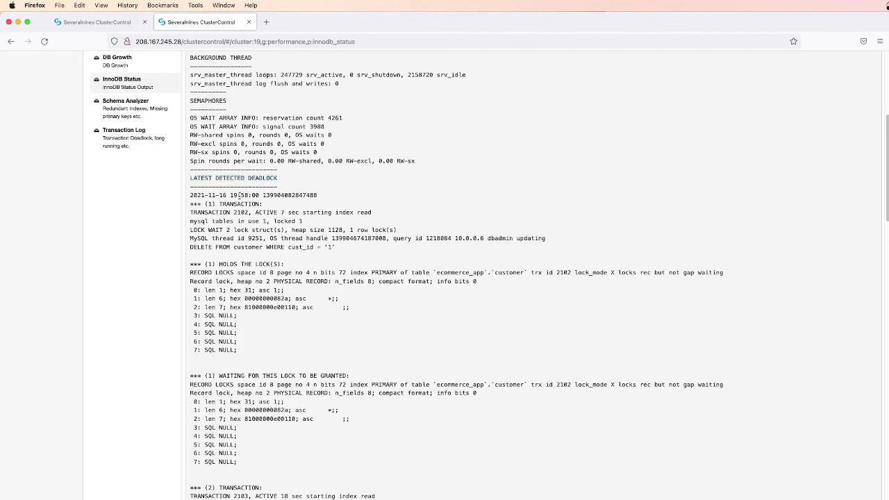
triple_click(234, 205)
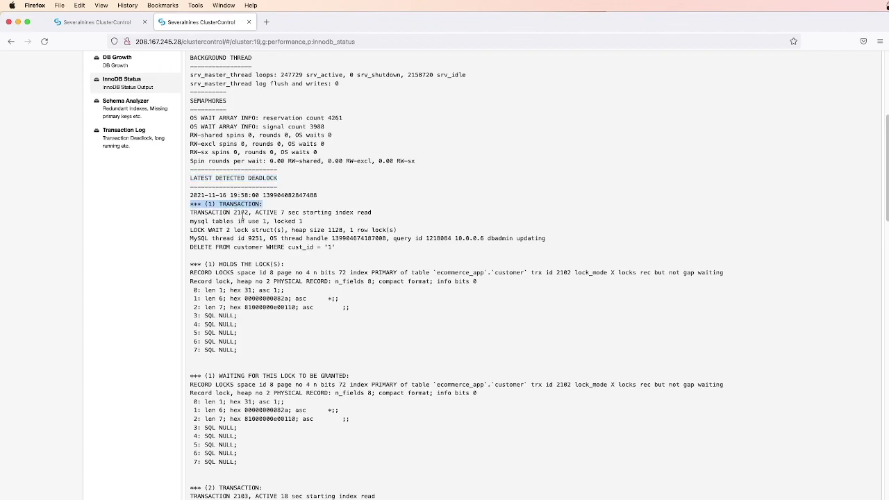
scroll(242, 217, down, 2)
click(238, 161)
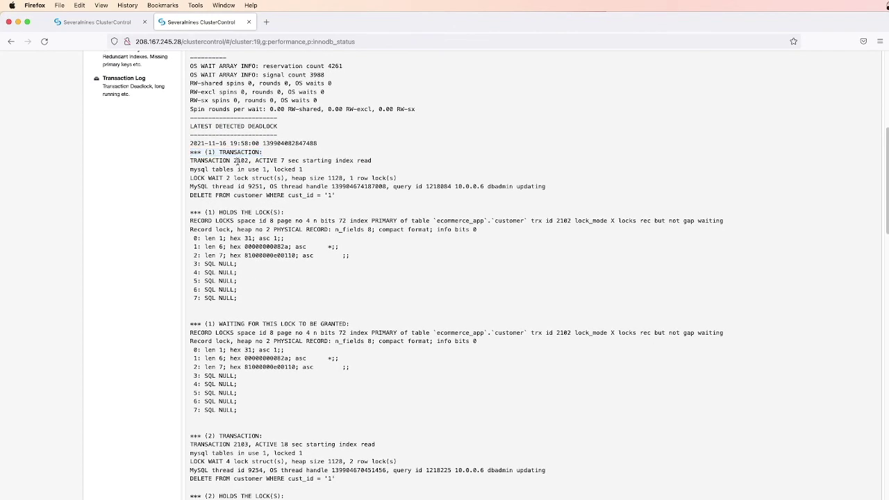
drag(190, 152, 373, 204)
click(359, 233)
drag(191, 213, 269, 304)
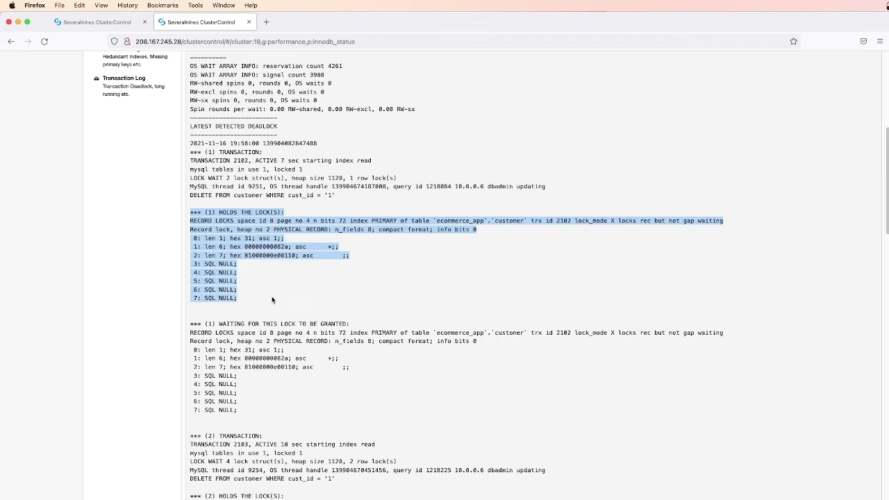
scroll(272, 300, down, 4)
click(192, 184)
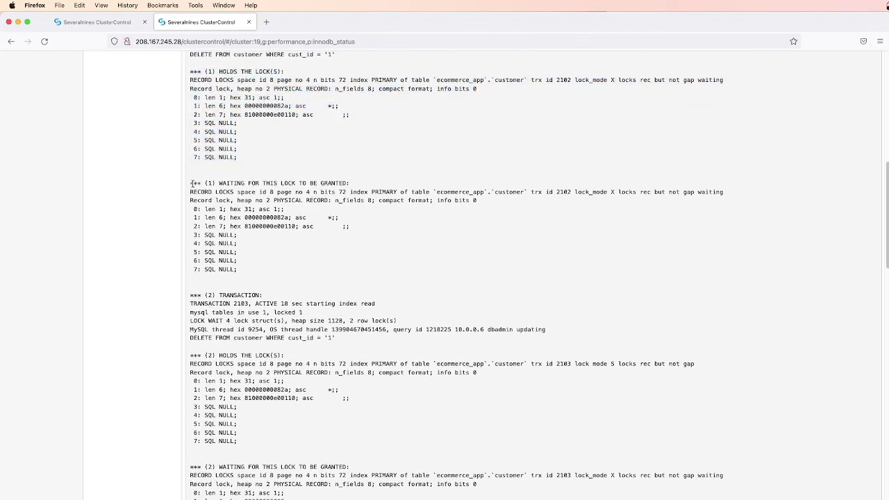
drag(191, 183, 270, 275)
scroll(271, 273, down, 4)
click(264, 250)
triple_click(231, 171)
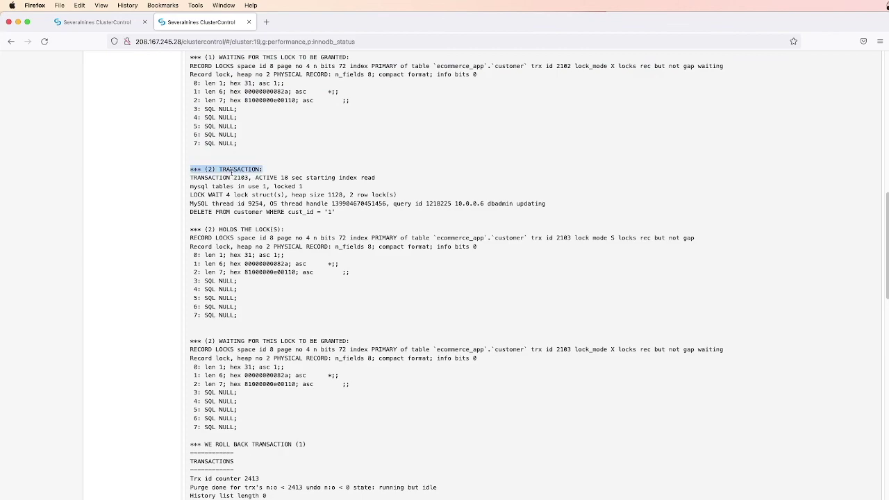
click(229, 201)
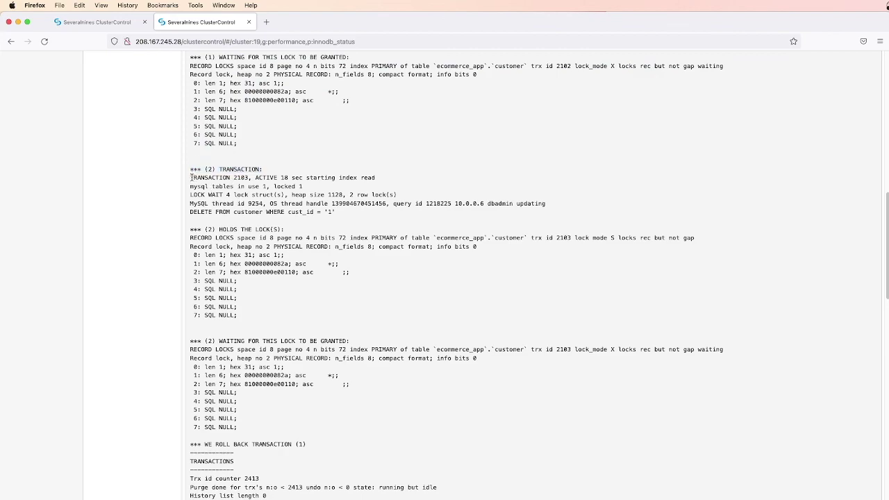
drag(191, 178, 257, 315)
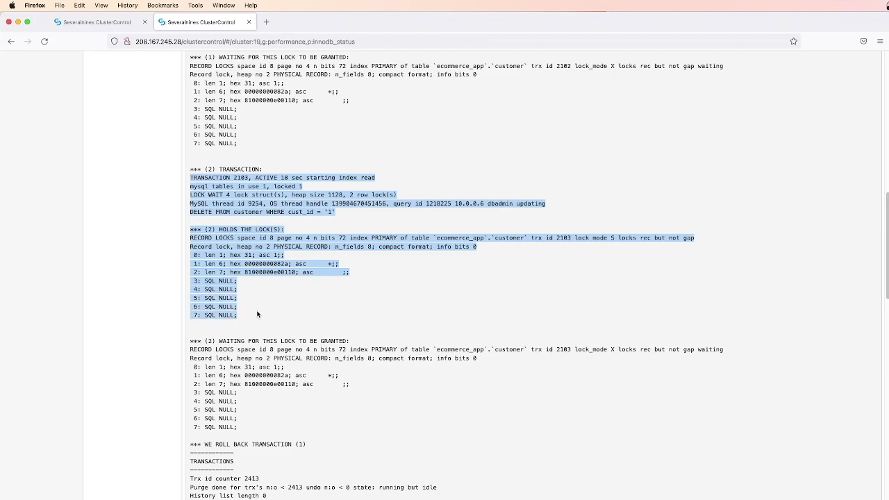
scroll(284, 306, down, 5)
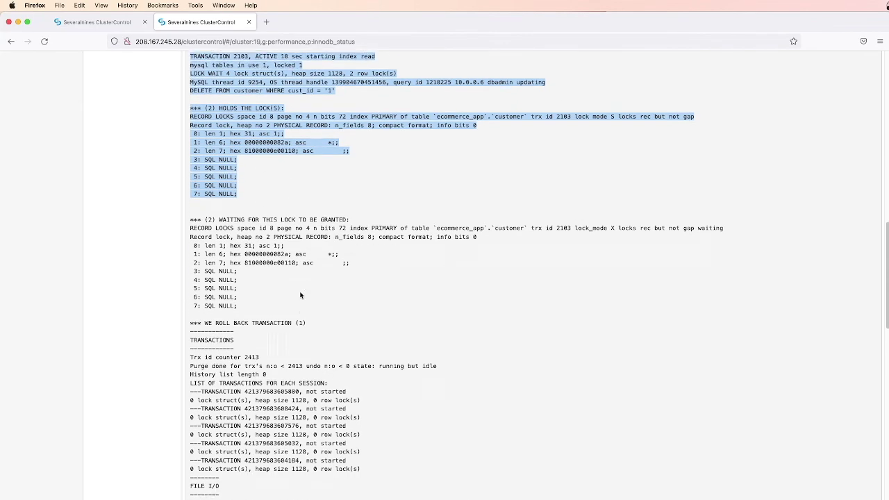
click(202, 188)
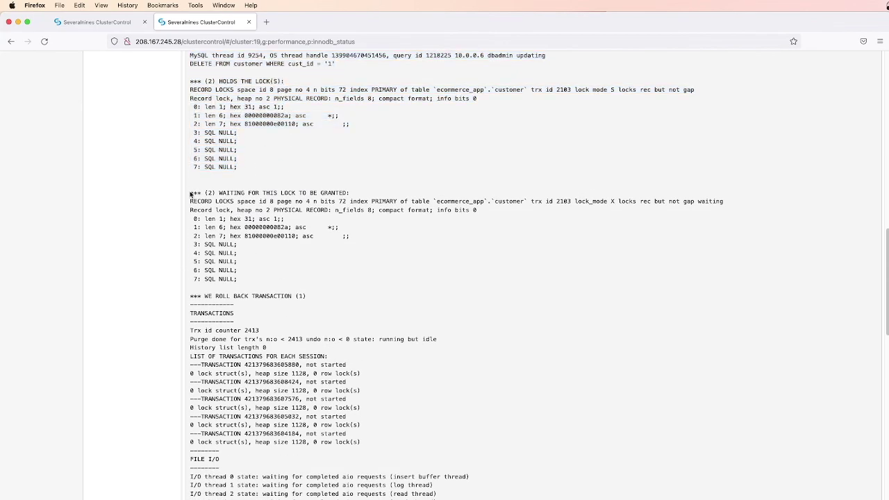
drag(190, 192, 322, 296)
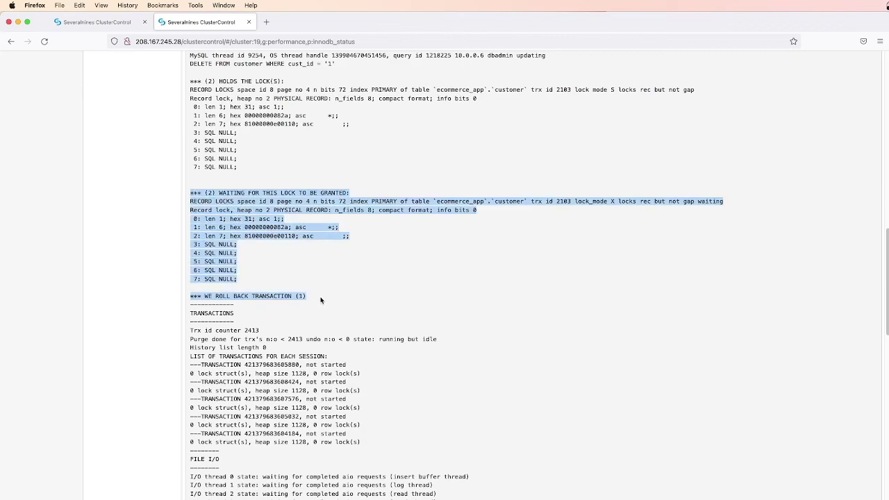
click(321, 300)
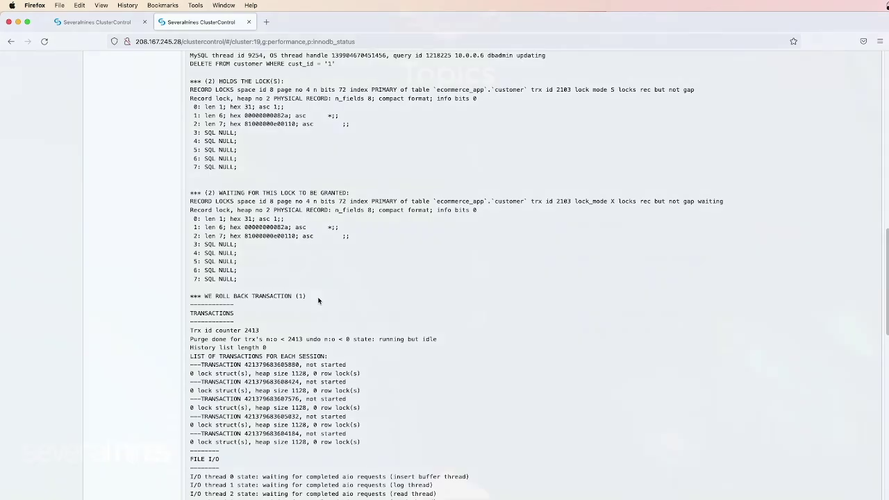